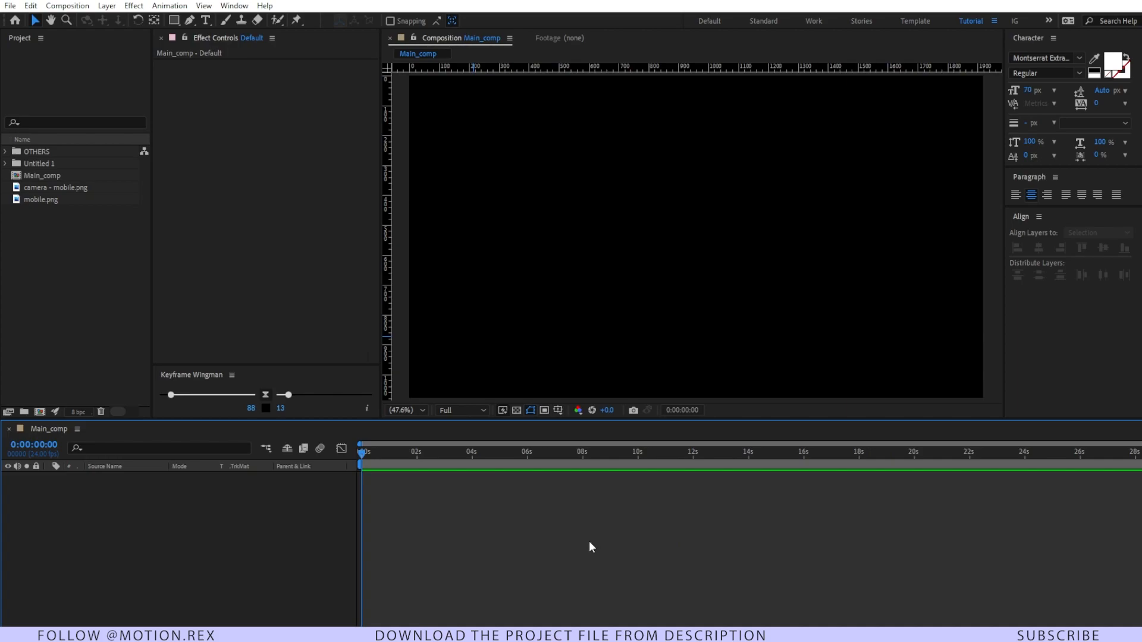
Draw a blue circle about 200 px wide and a smaller orange circle beside it with the Ellipse tool
click(174, 19)
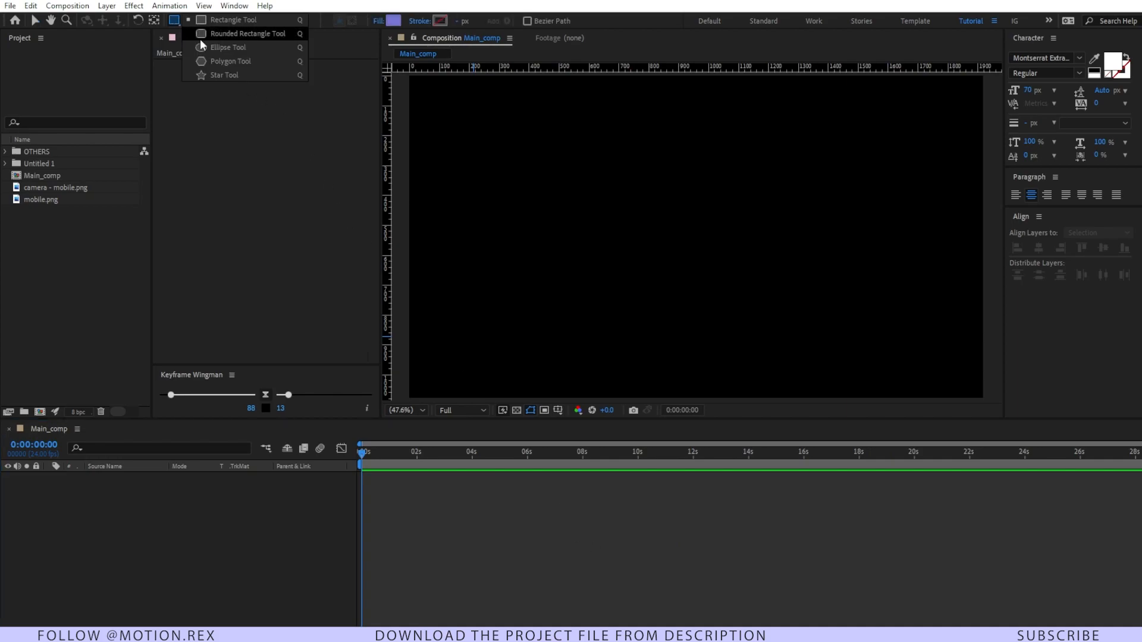
click(250, 47)
click(393, 20)
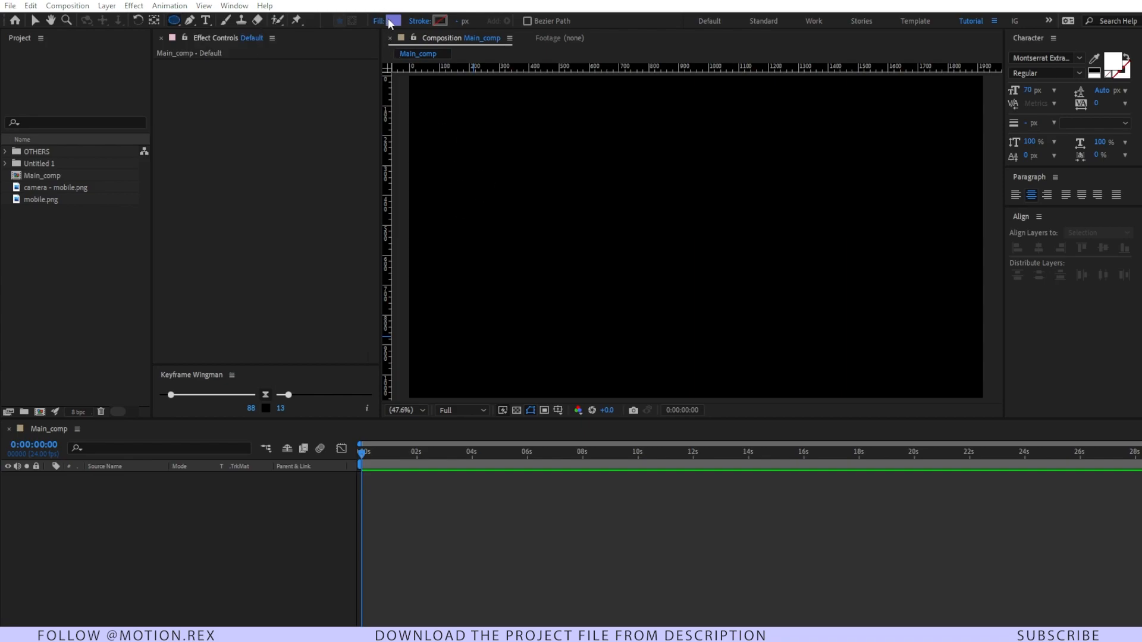
drag(265, 243, 301, 202)
click(437, 198)
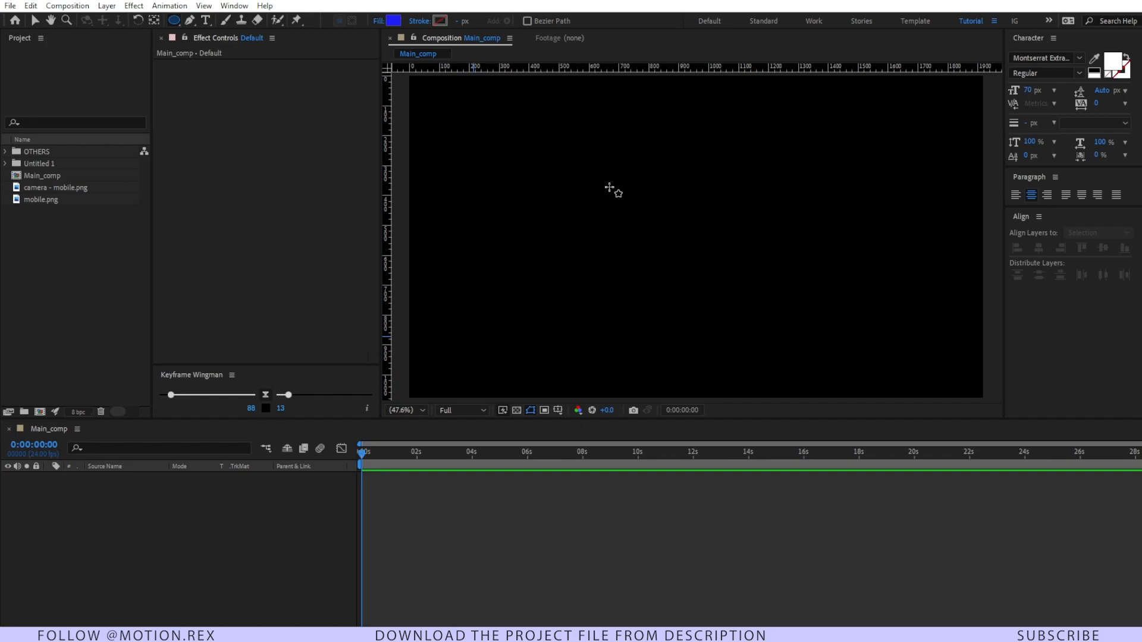
drag(605, 187, 749, 266)
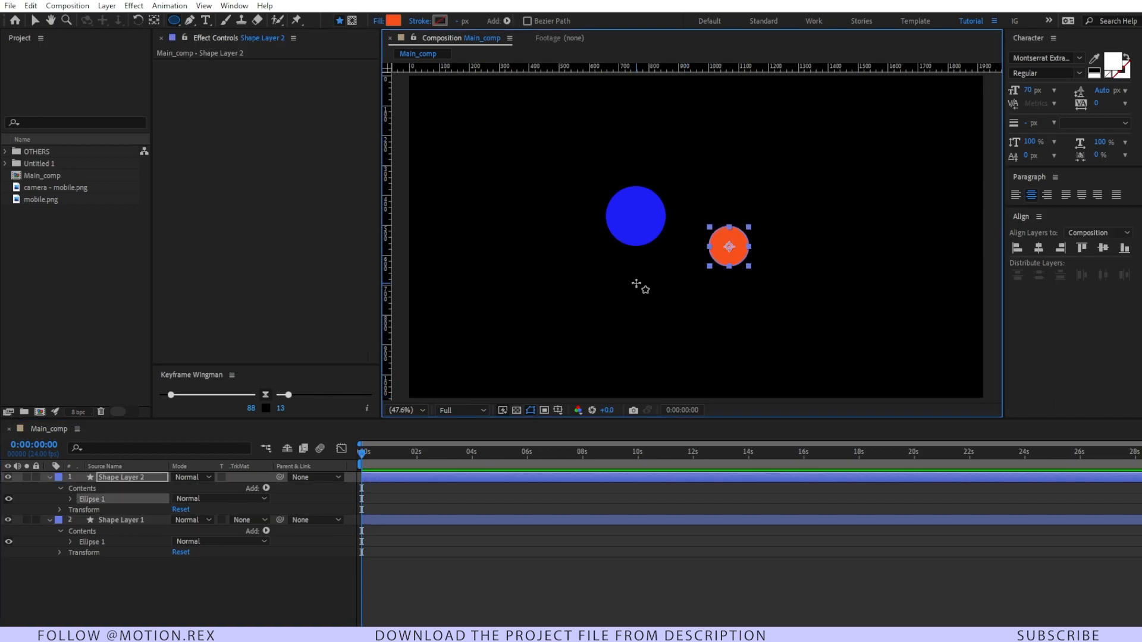
Make two copies of the orange circle: a yellow one (#FFC809) below it at 128.1% scale and a small one up beside it at 45%
click(133, 480)
key(ctrl+d)
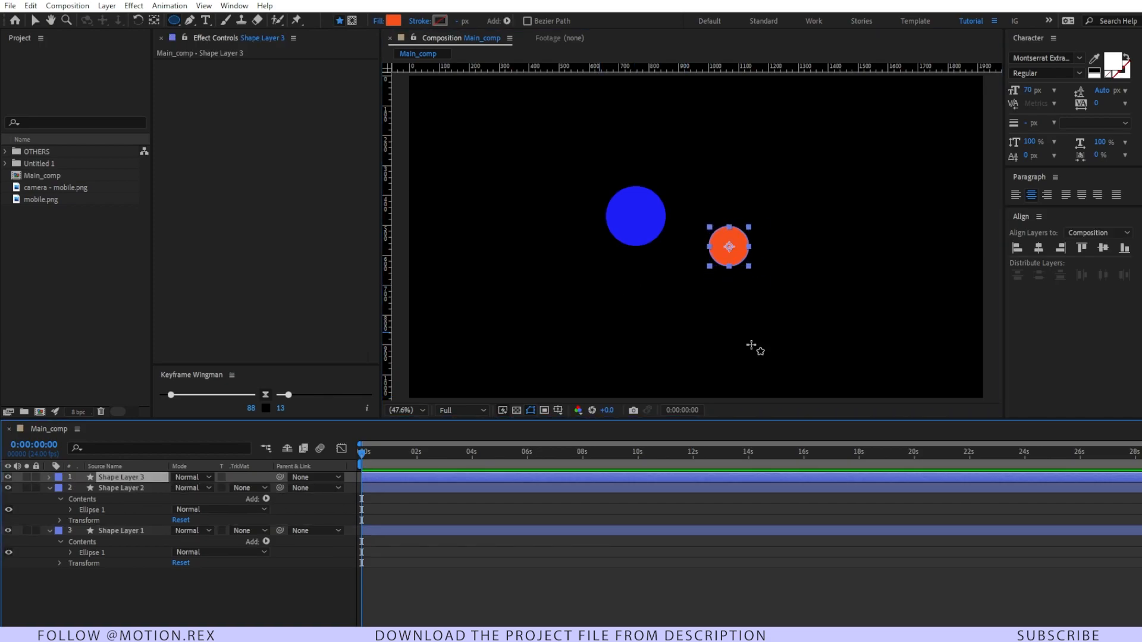
key(v)
drag(730, 252, 684, 304)
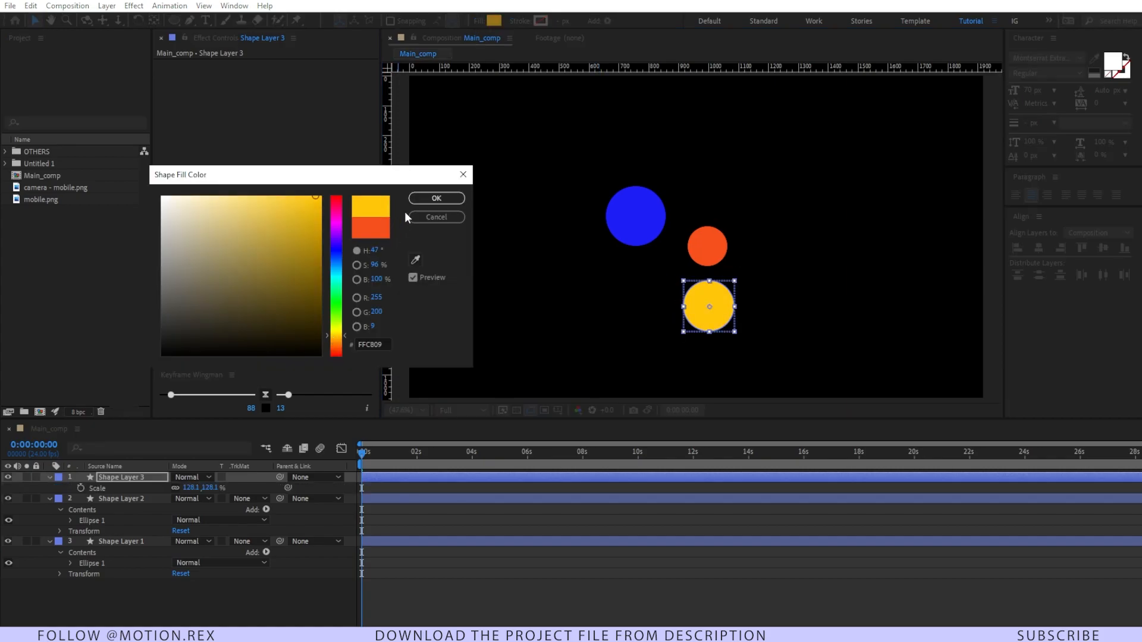
click(437, 198)
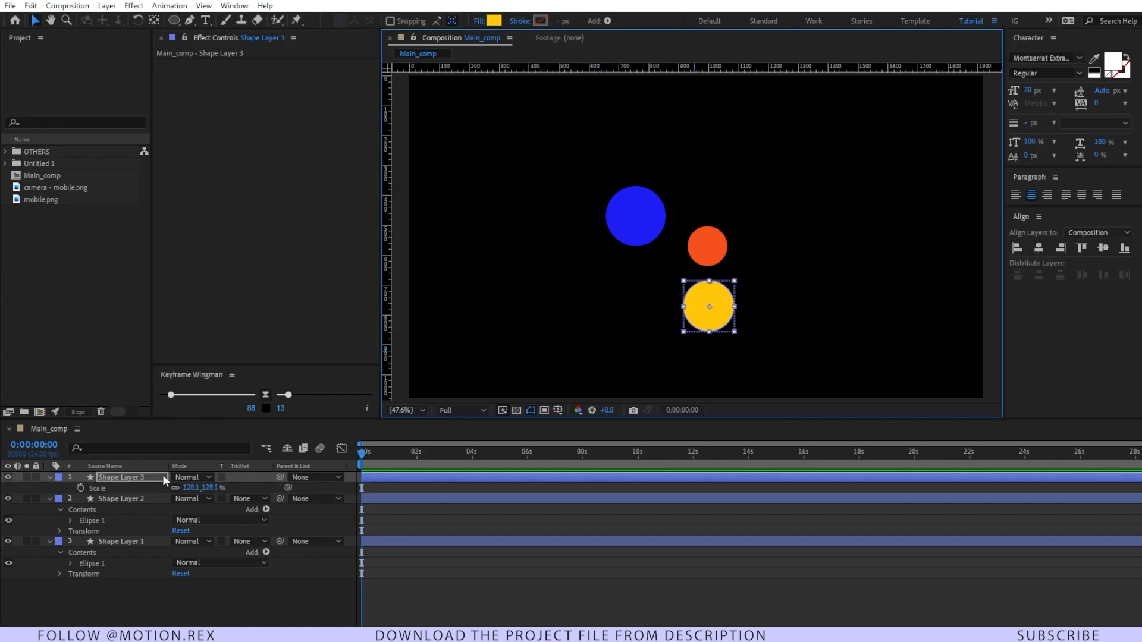
click(725, 250)
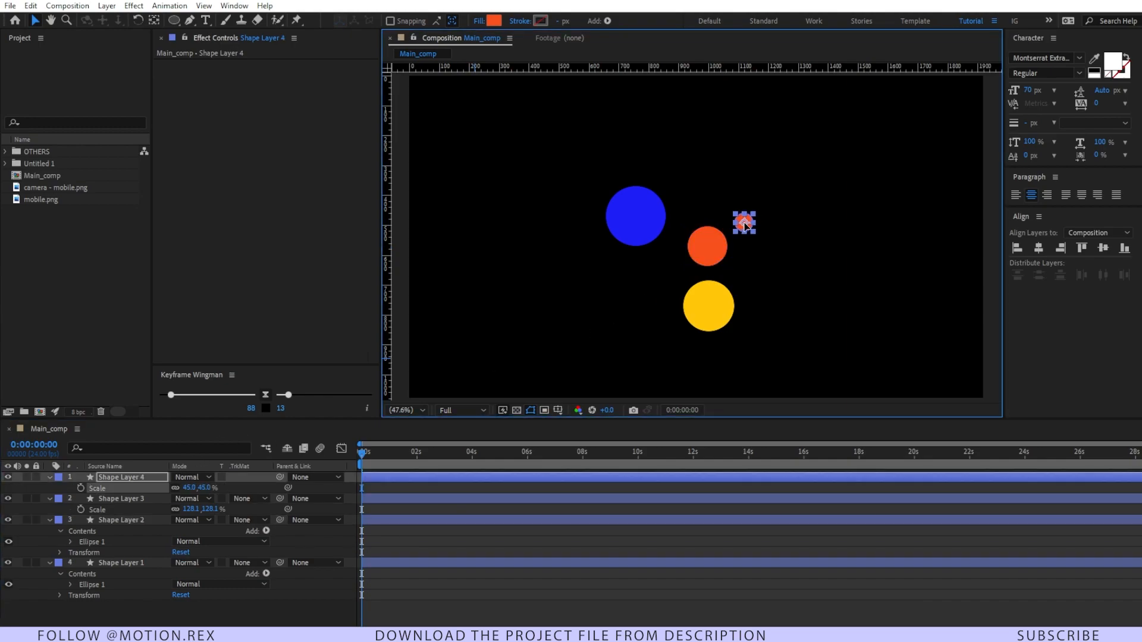
Move the blue circle closer to the others at 107.5% scale, and recolour it lighter blue and the smallest circle green
click(635, 216)
drag(635, 216, 652, 224)
key(s)
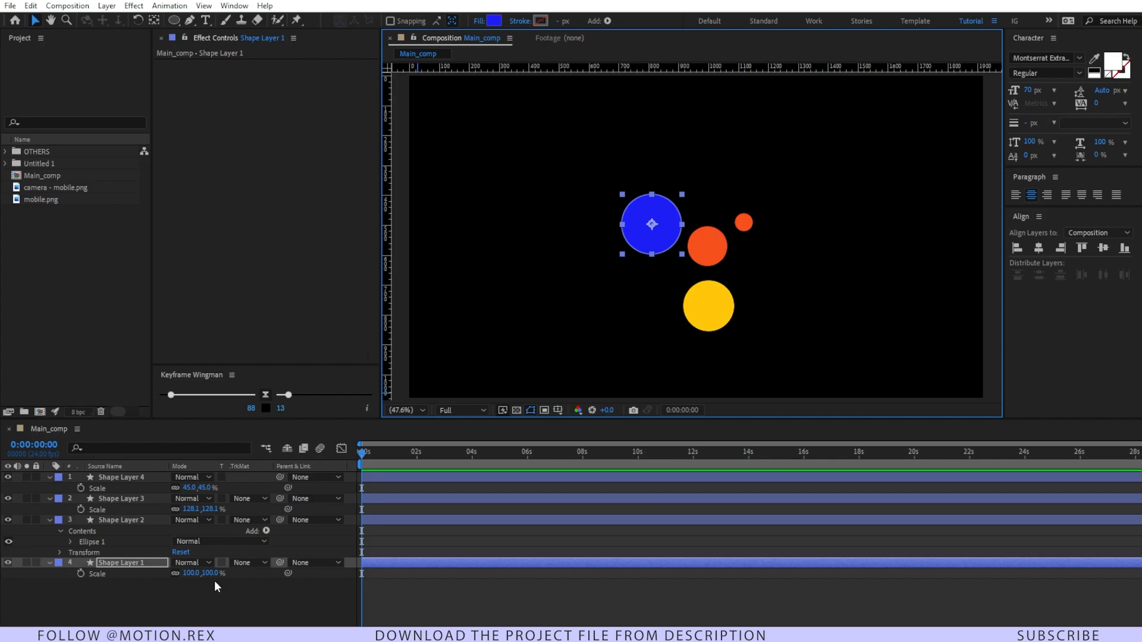
drag(203, 573, 215, 572)
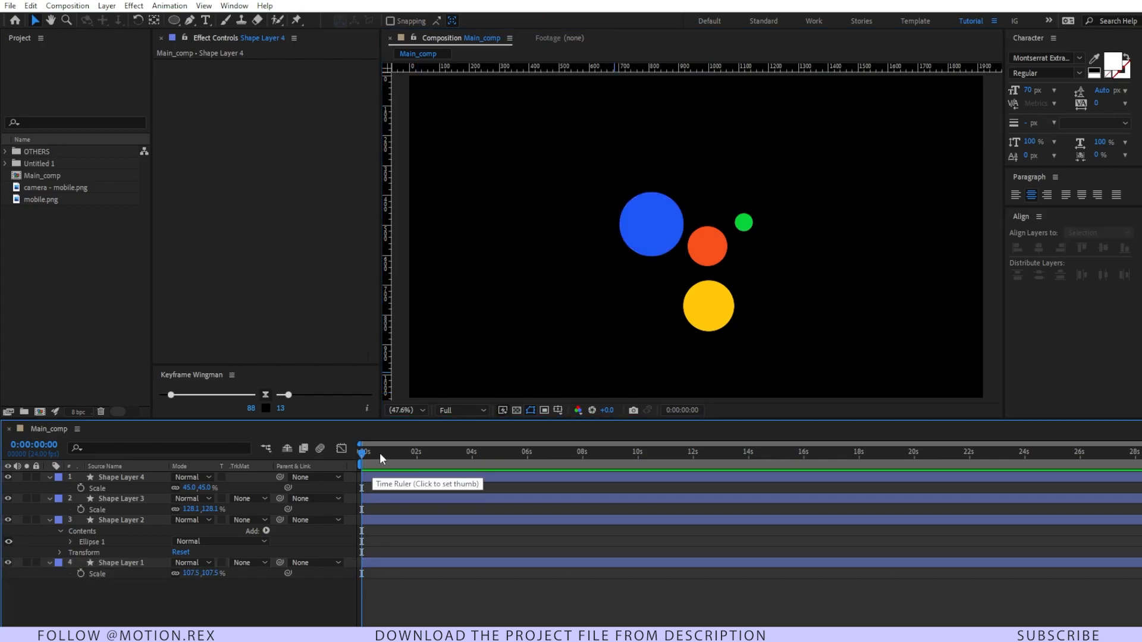
Add a horizontal guide across the composition, passing through the orange circle just above its centre
drag(377, 452, 421, 458)
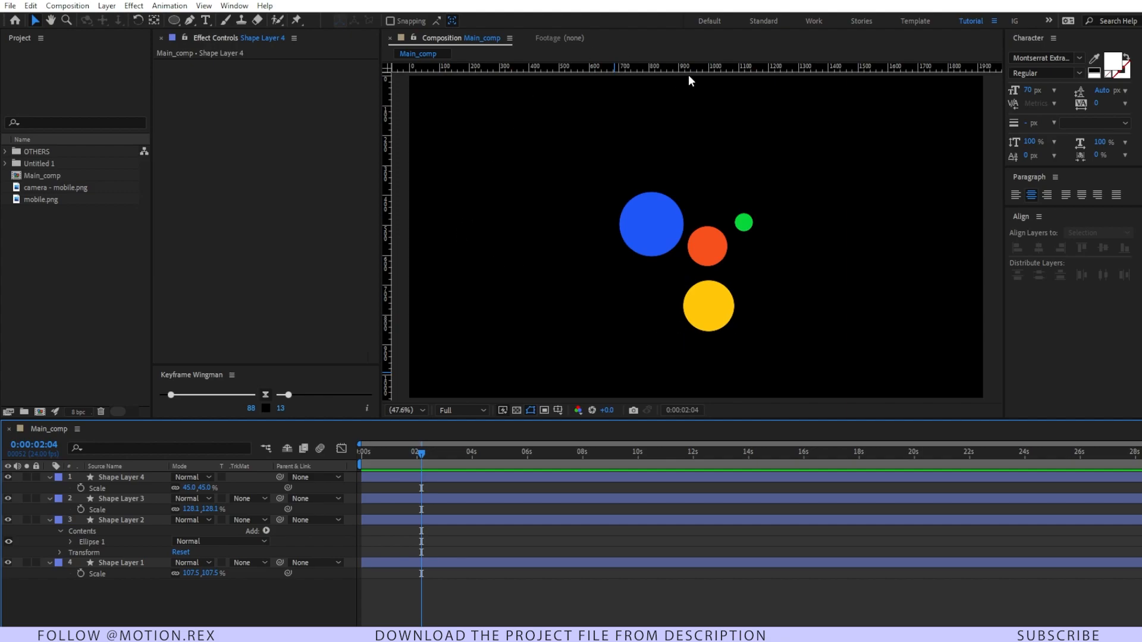
drag(689, 70, 684, 243)
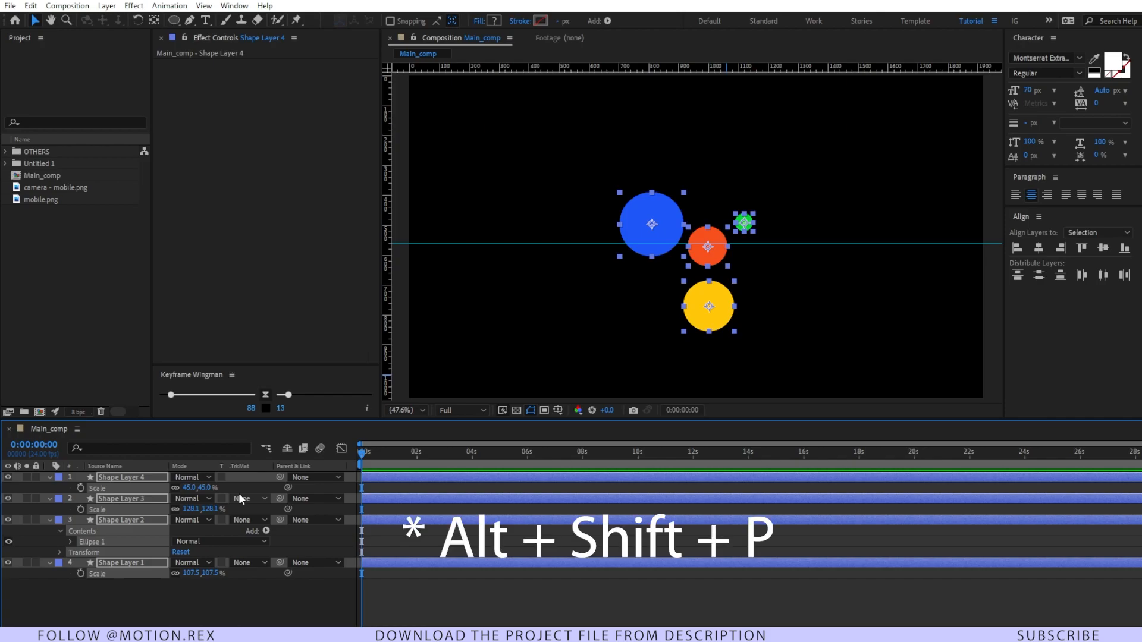
Set Position keyframes on all four shape layers at 0:00 and show only their Position properties
key(alt+shift+p)
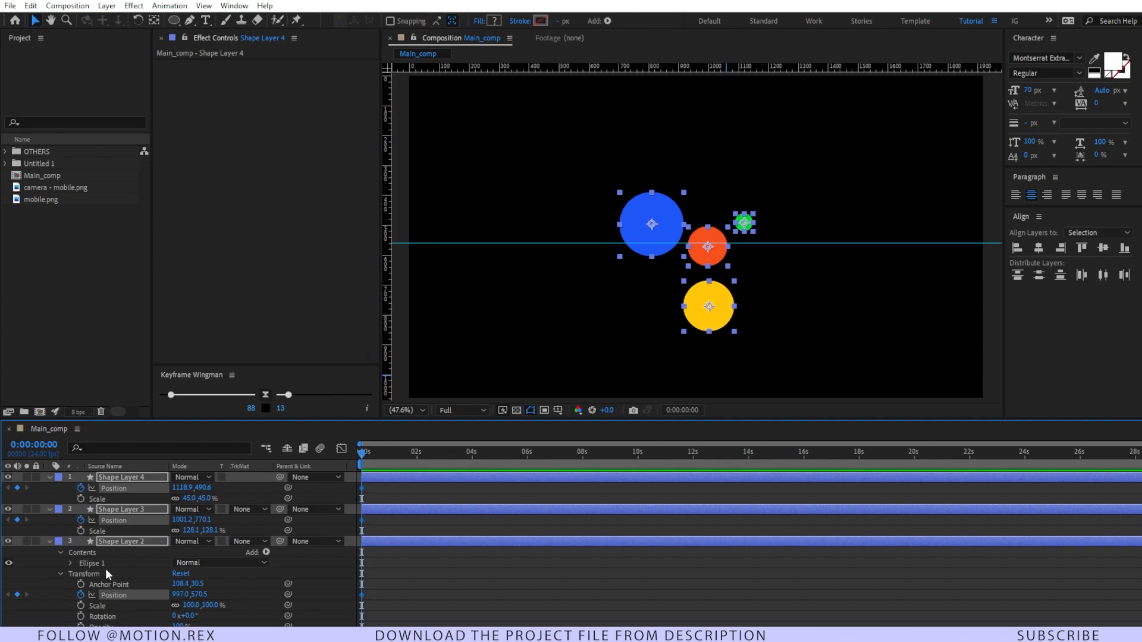
scroll(109, 570, down, 3)
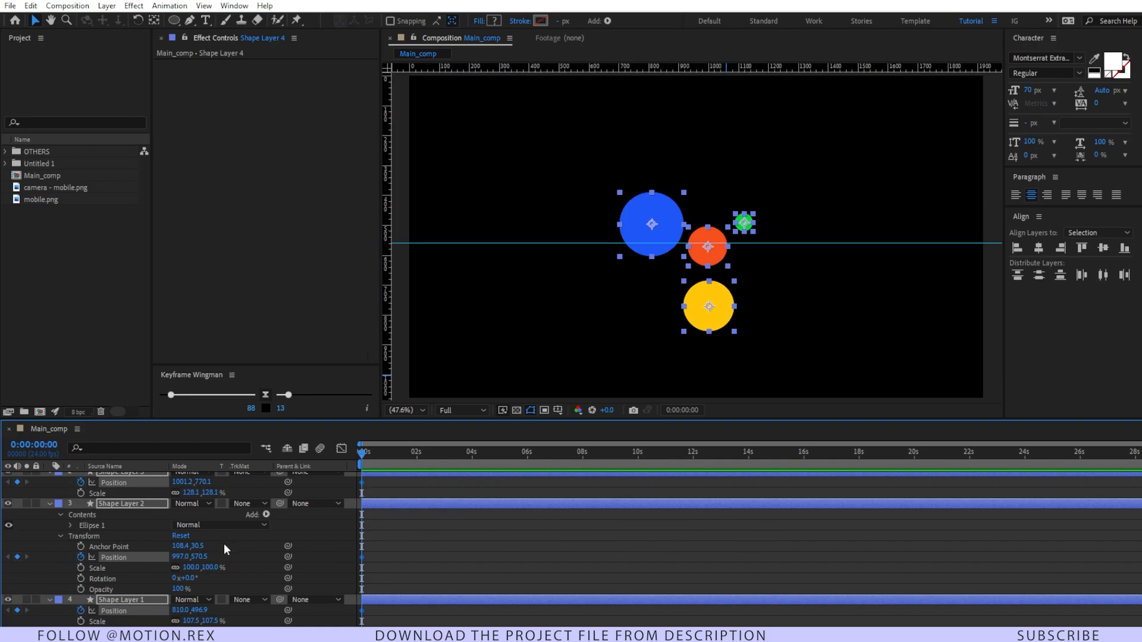
key(p)
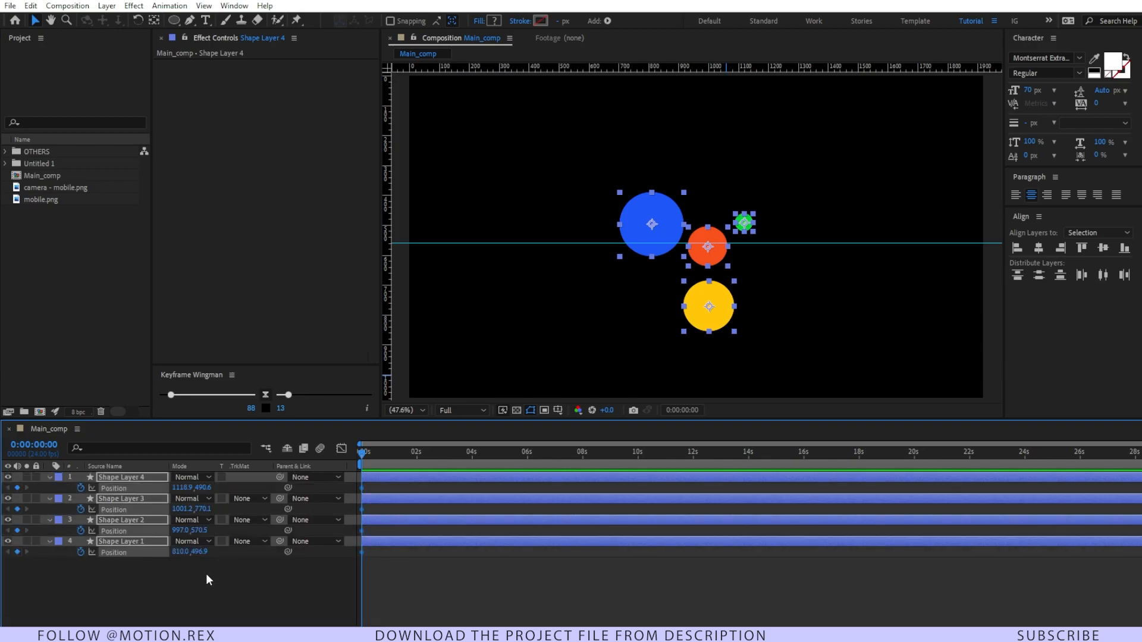
click(212, 568)
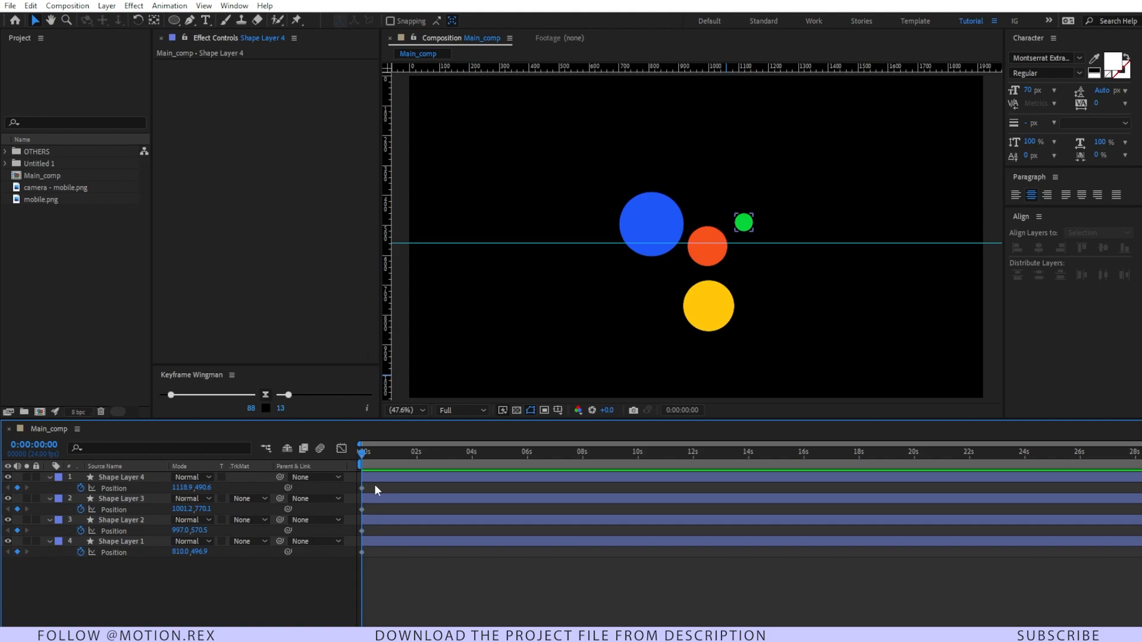
At frame 12, move the blue circle to about 1449, 559 and the orange circle to about 1199, 559 on the guide
key(equal)
click(387, 453)
key(equal)
drag(420, 569, 609, 592)
drag(413, 455, 417, 454)
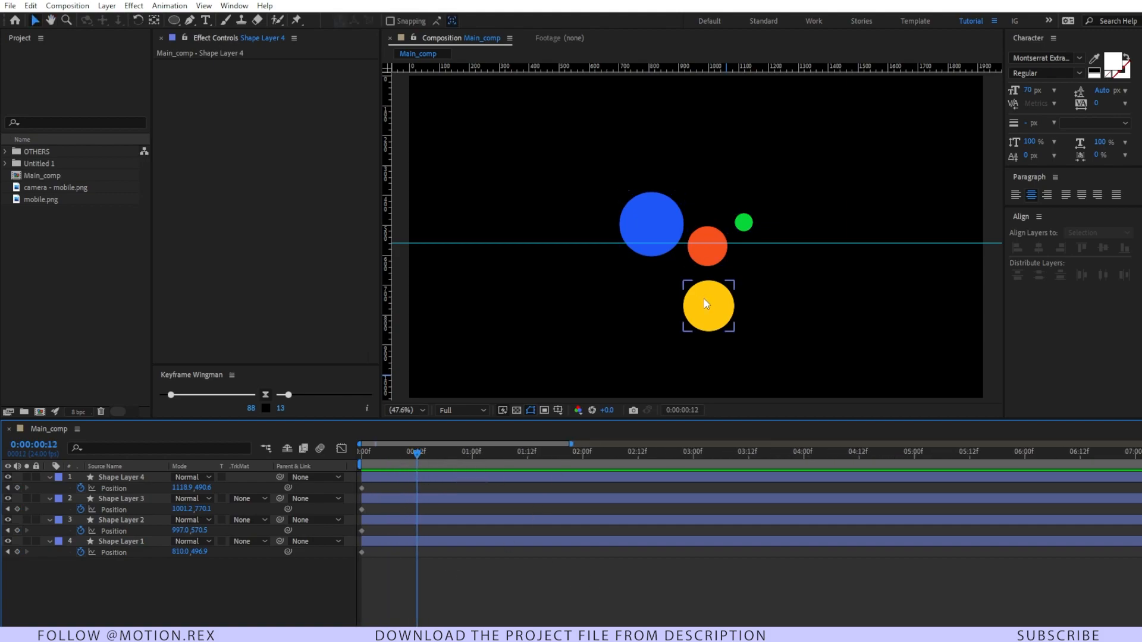
drag(657, 225, 867, 250)
click(709, 248)
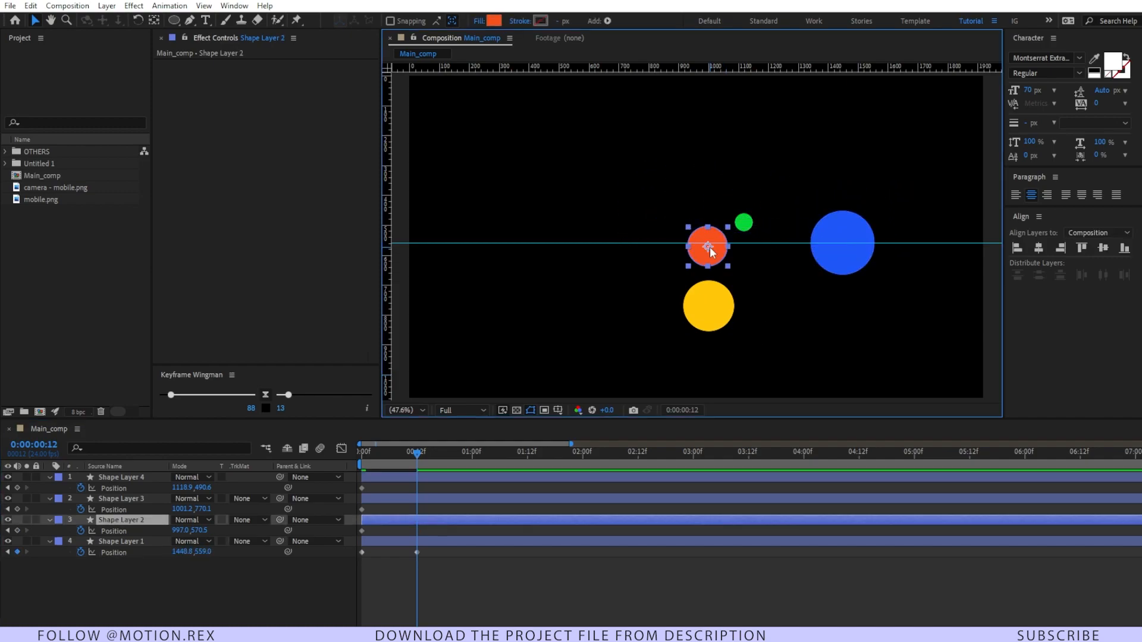
drag(711, 251, 770, 251)
Line up all four circles along the guide at frame 12, ordered green, yellow, orange and blue from left to right
click(709, 307)
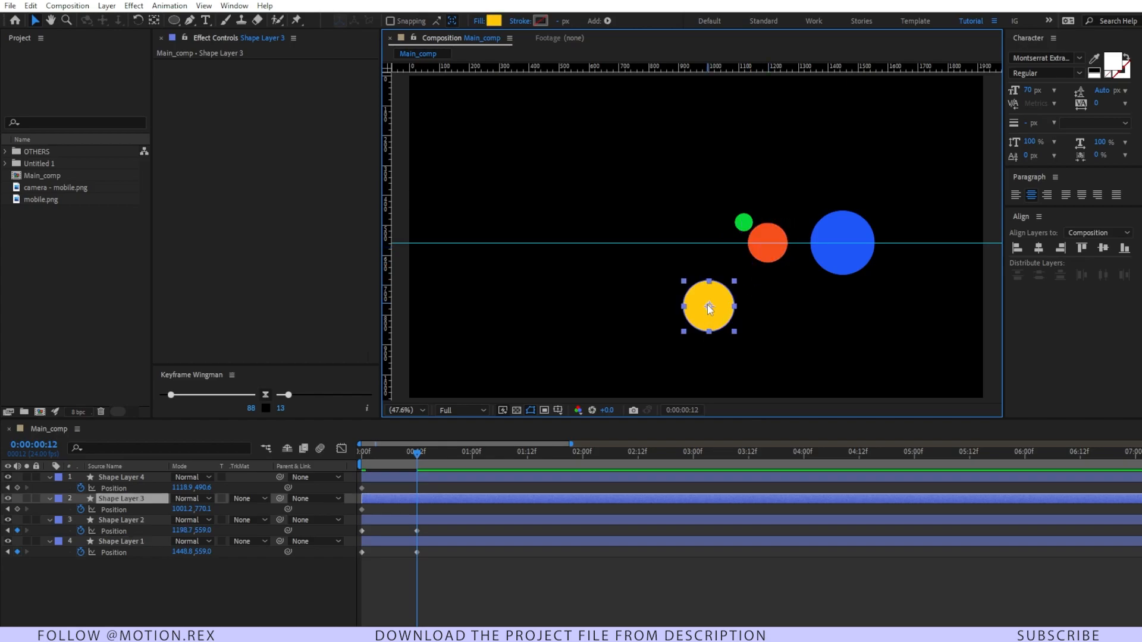
drag(708, 307, 681, 241)
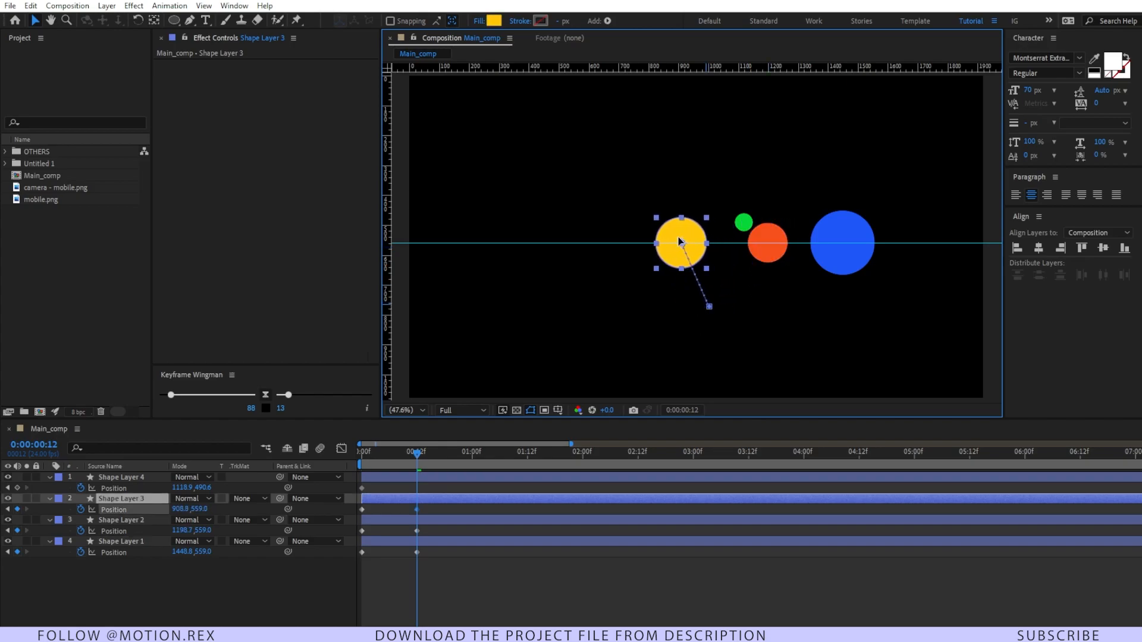
click(744, 223)
drag(745, 226, 567, 241)
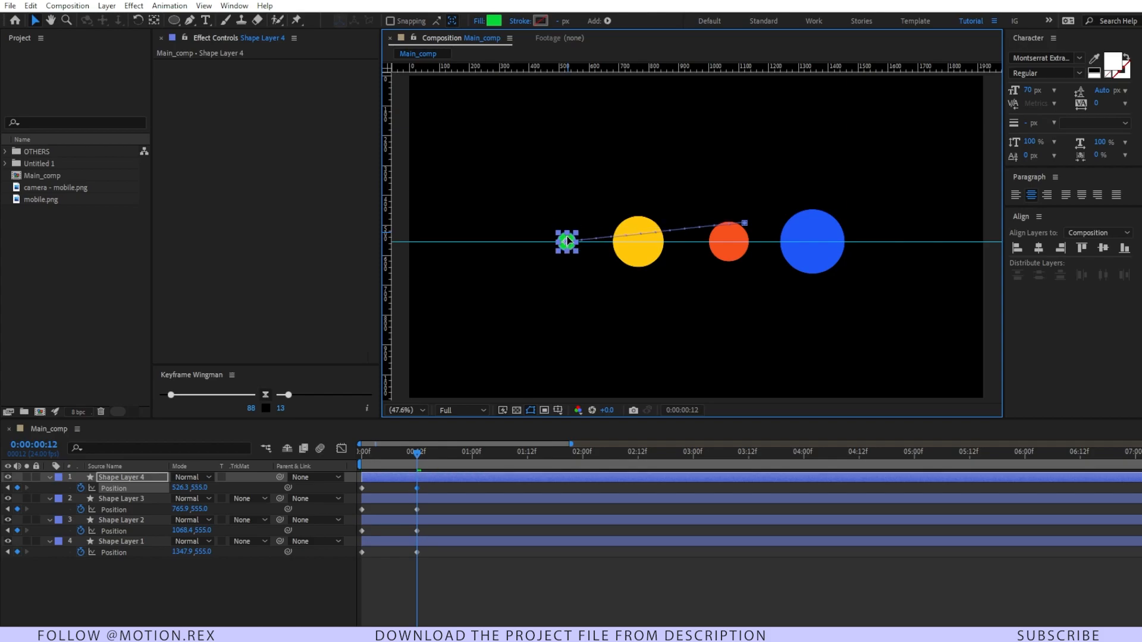
Hide the guides in the composition view and deselect the layers
click(545, 410)
click(580, 470)
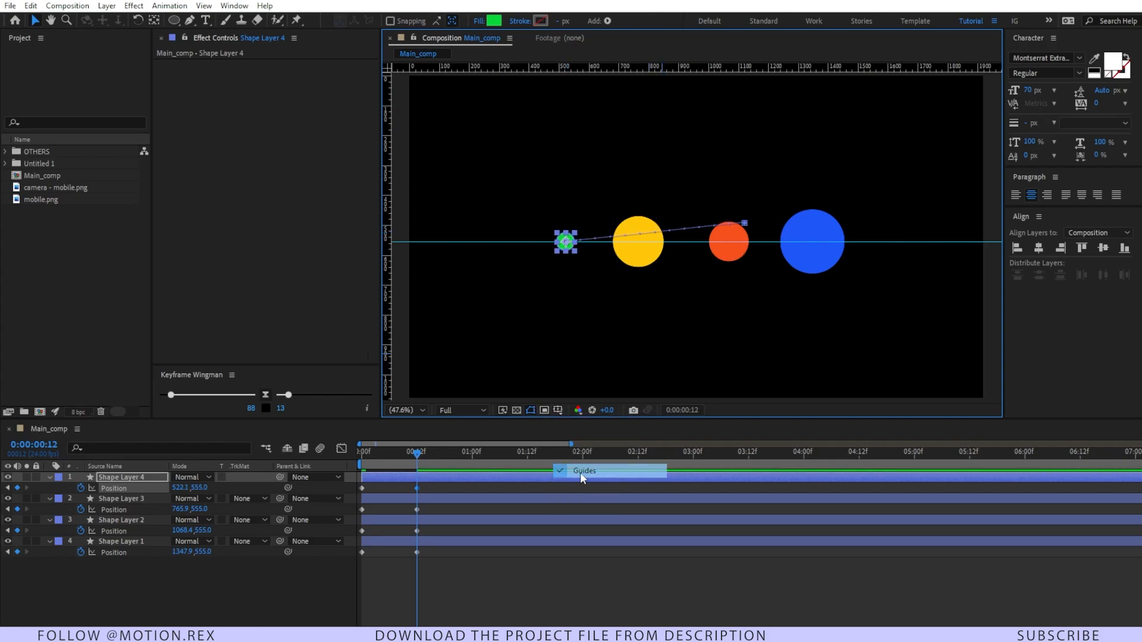
click(523, 577)
Preview the circles' movement from the start of the composition
key(Home)
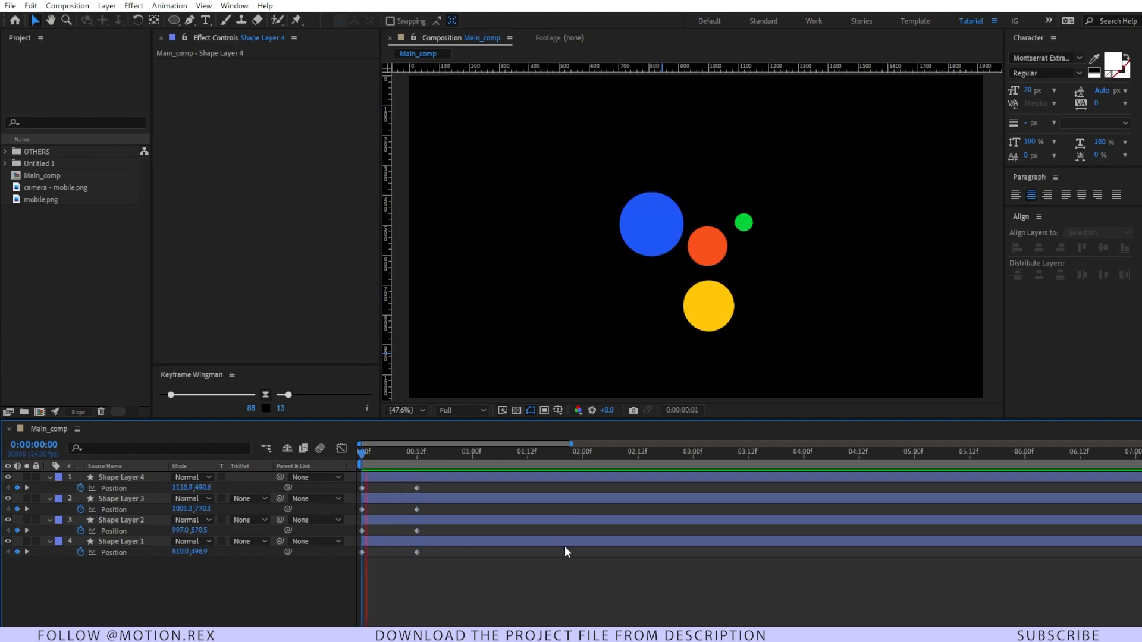
key(space)
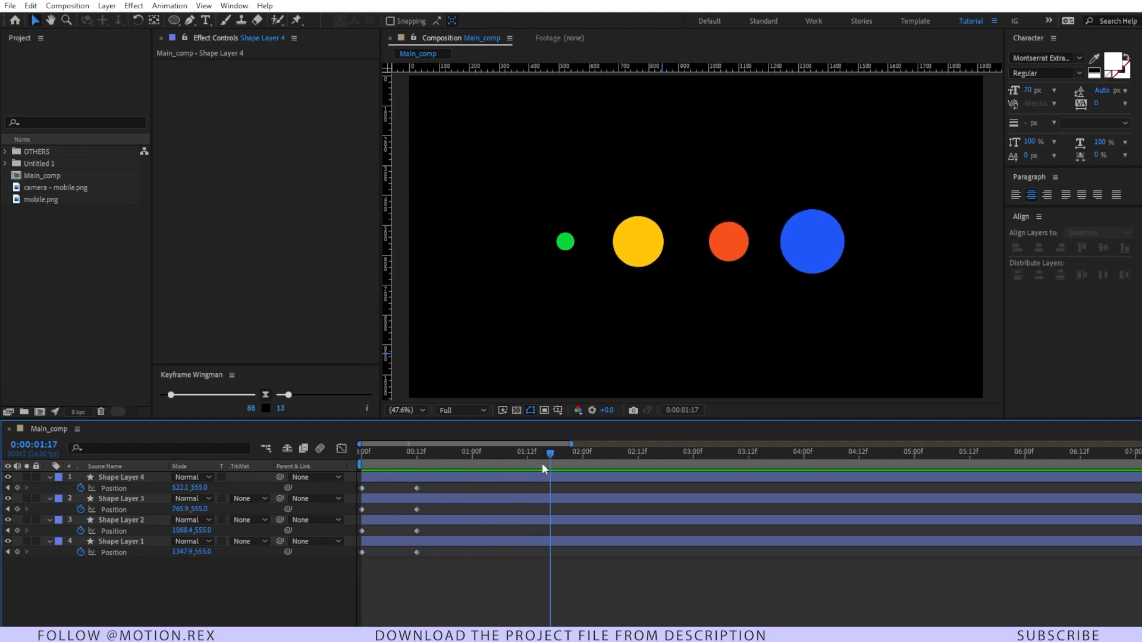
key(space)
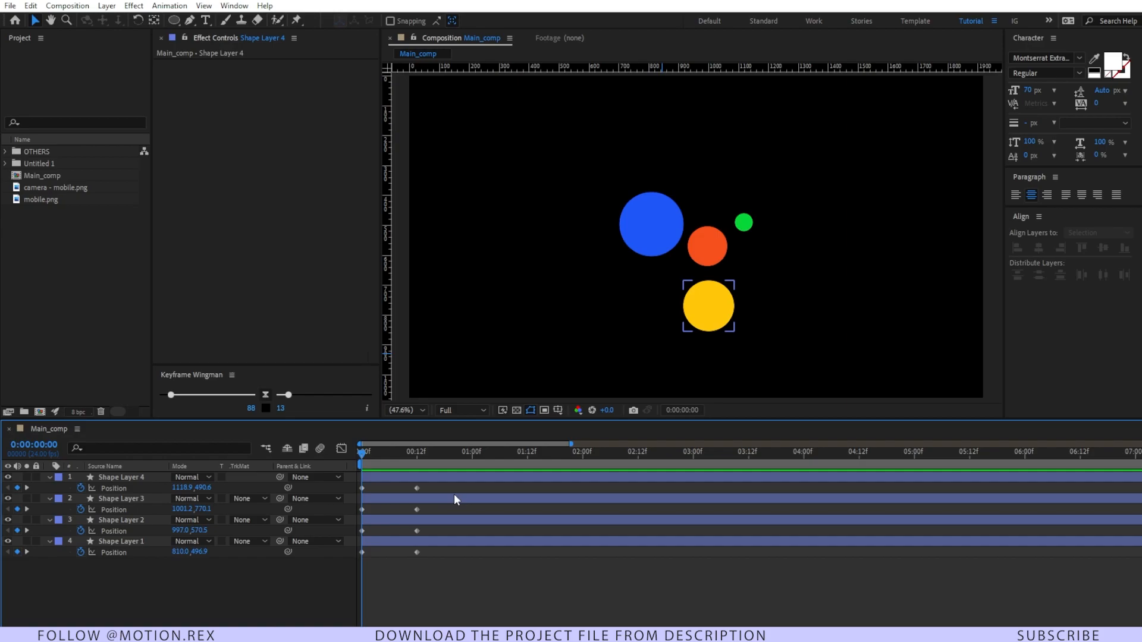
Display the speed graph of all four layers' Position keyframes in an enlarged, zoomed-in Graph Editor
drag(448, 484, 354, 583)
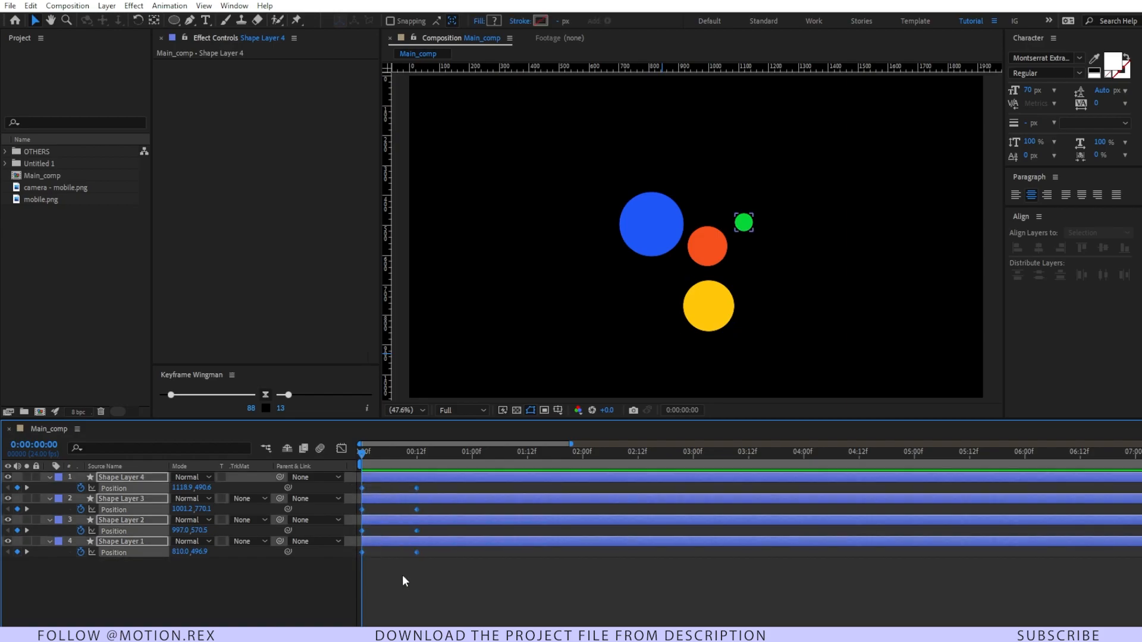
click(342, 447)
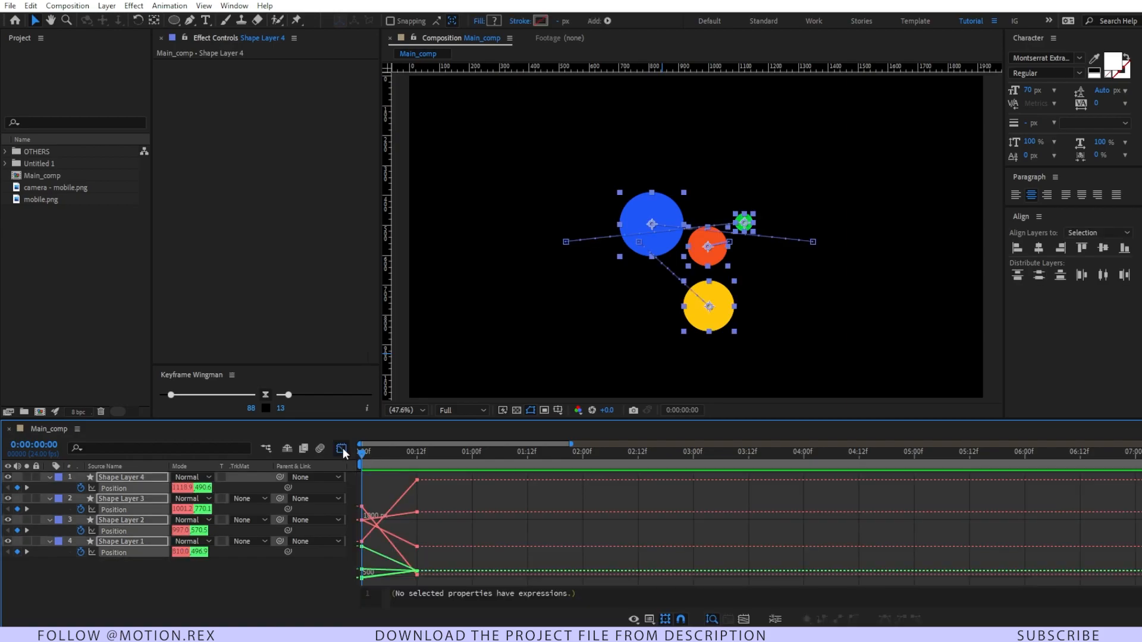
right_click(465, 499)
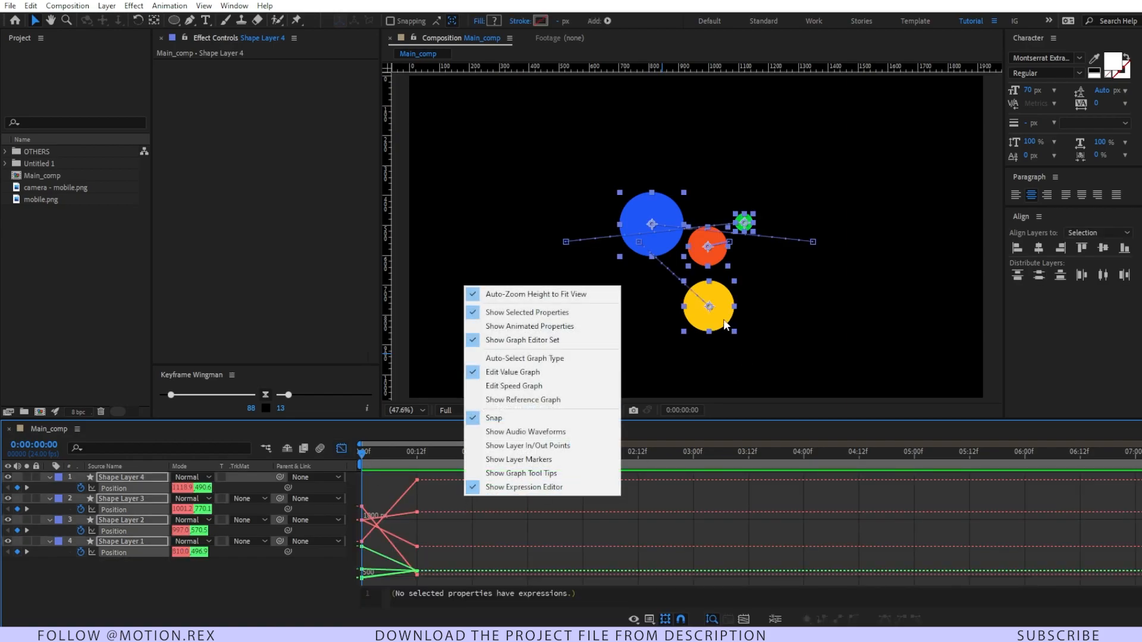
click(494, 387)
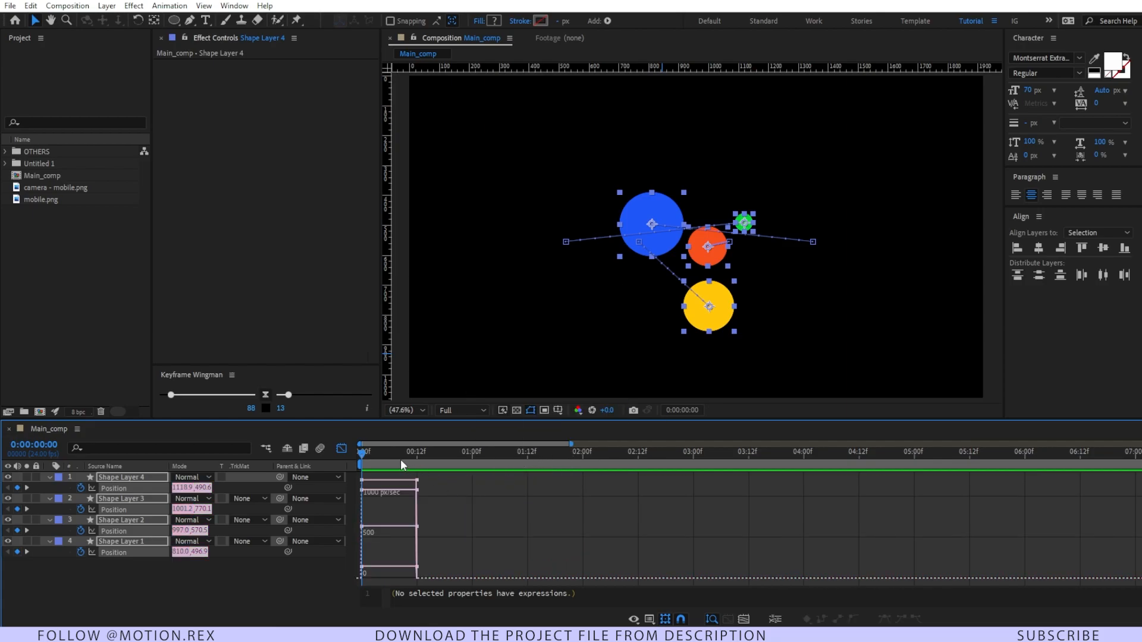
key(equal)
key(equal)
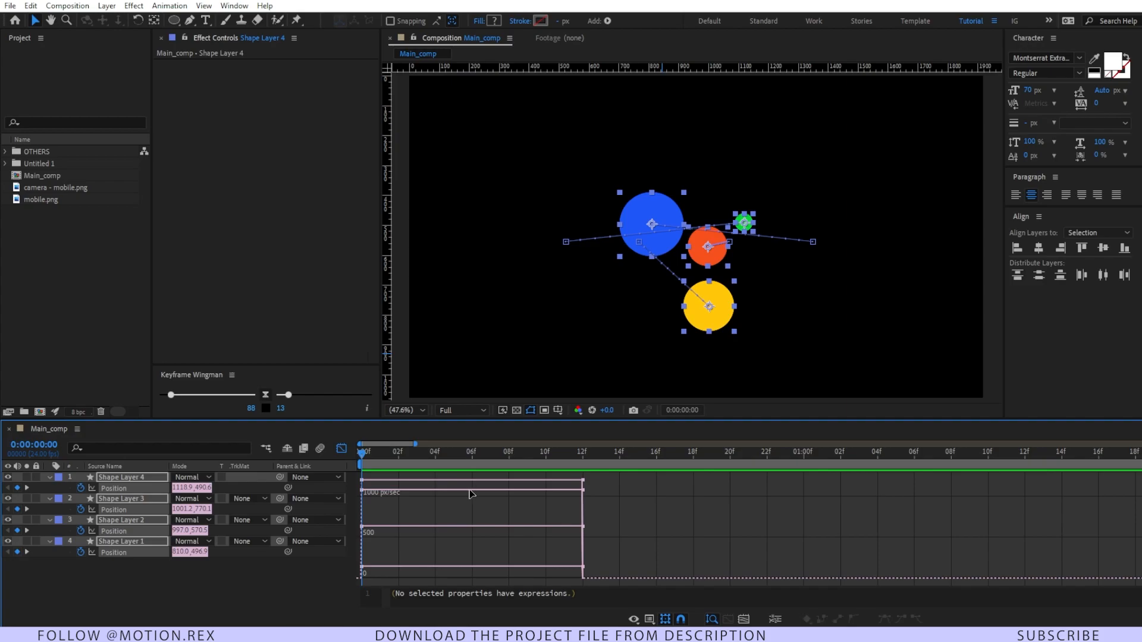
drag(731, 418, 733, 356)
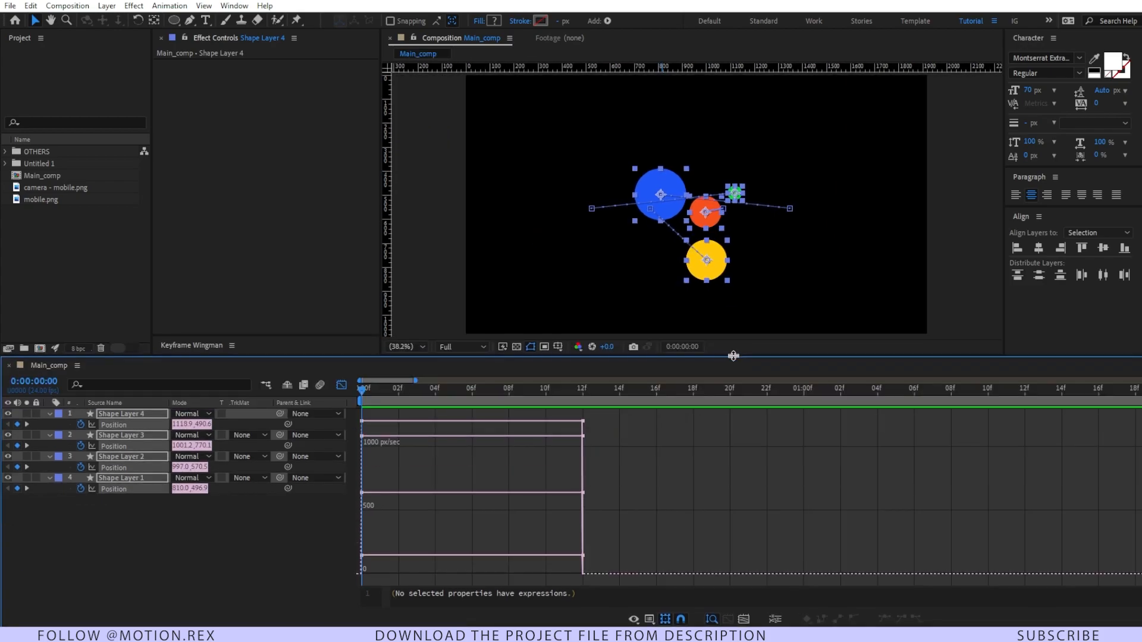
right_click(626, 449)
click(614, 501)
Apply Easy Ease to all the Position keyframes of the four circles and keep them all selected
drag(601, 436, 332, 608)
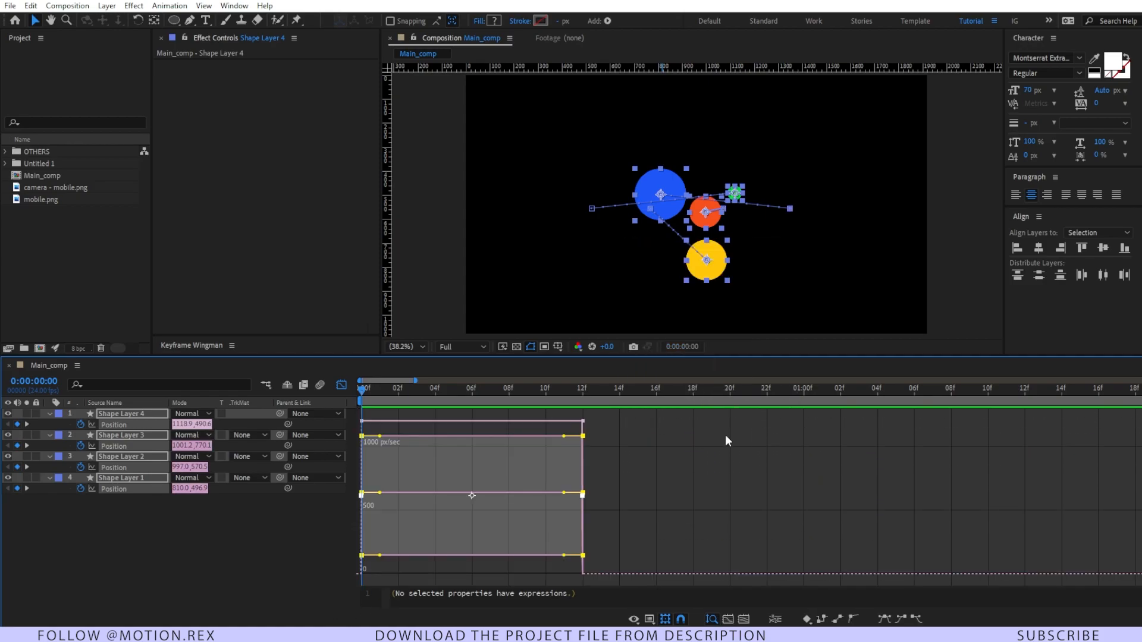
key(F9)
drag(386, 468, 348, 474)
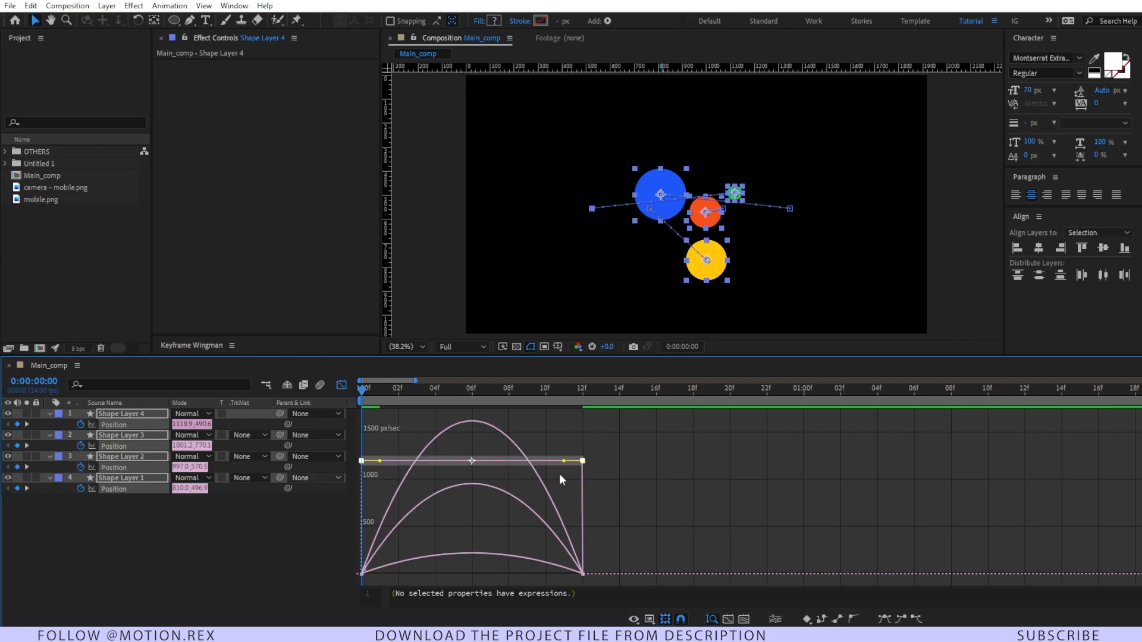
key(F9)
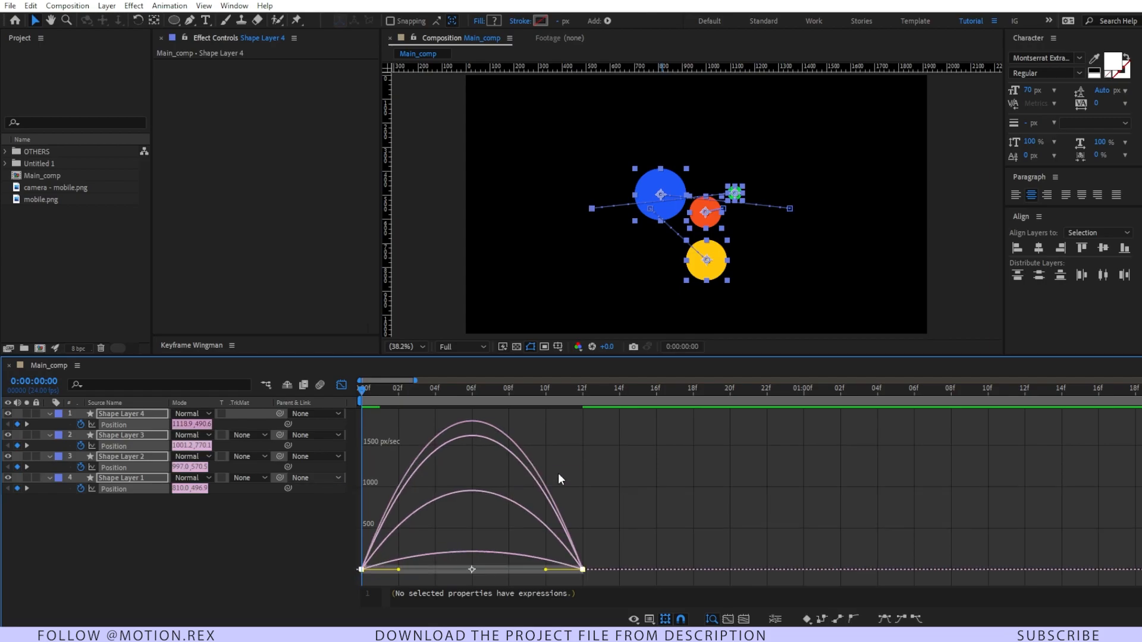
drag(660, 497, 278, 599)
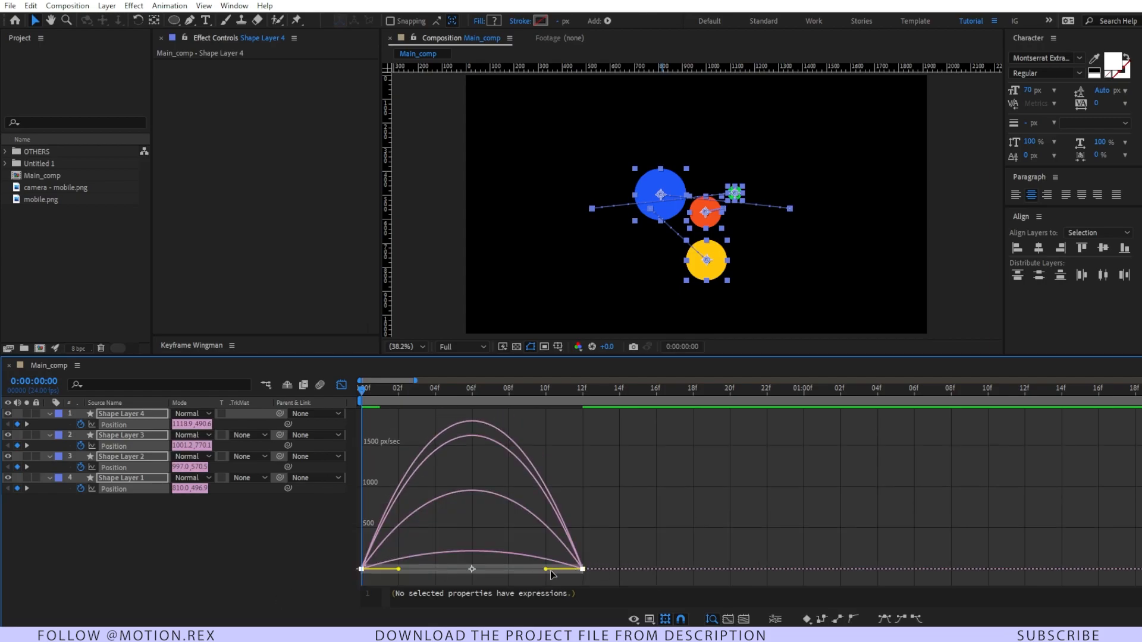
Reshape all four circles' speed curves so the speed peaks just after the first keyframe and eases out slowly, and preview the movement
drag(533, 569, 461, 569)
click(599, 495)
key(space)
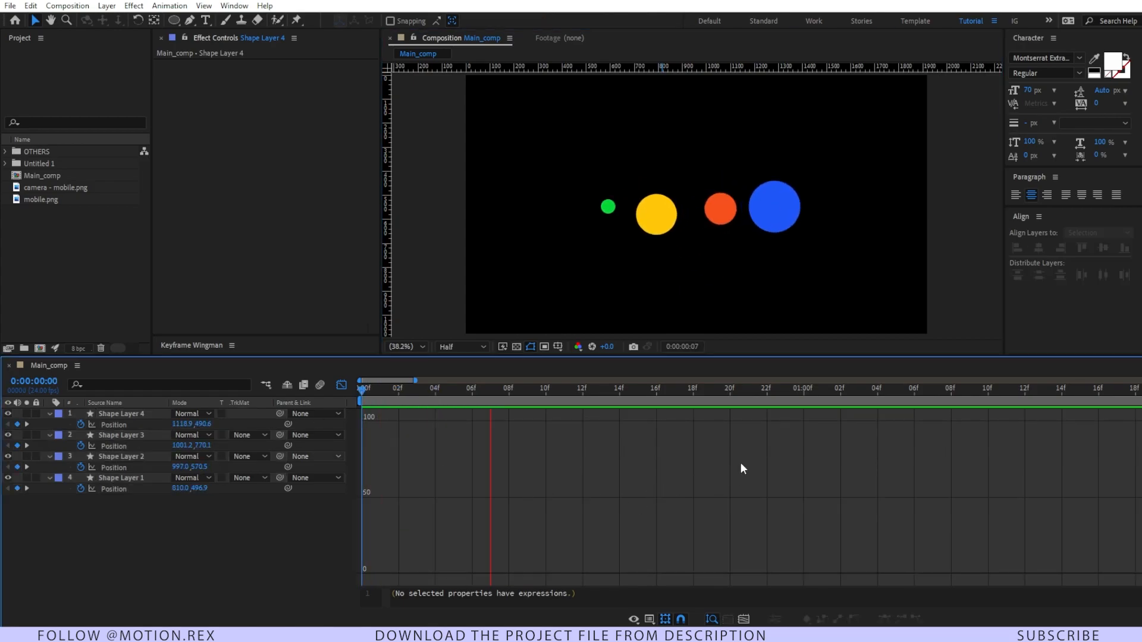
key(space)
key(space)
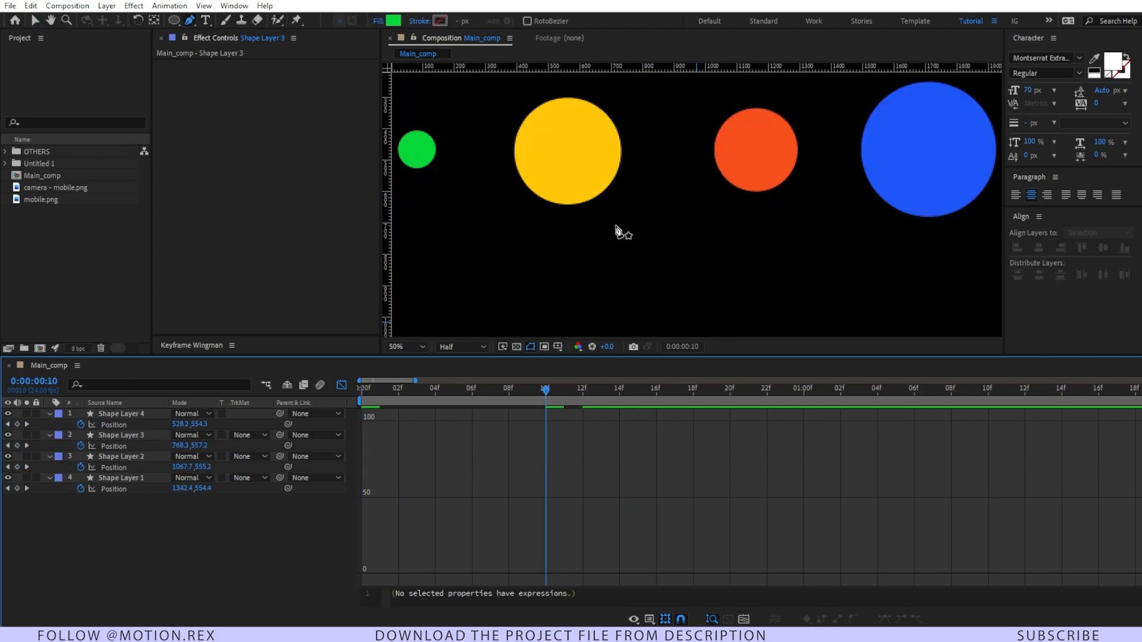
Inspect the yellow circle's motion path and replay the eased movement of the circles
scroll(615, 240, down, 1)
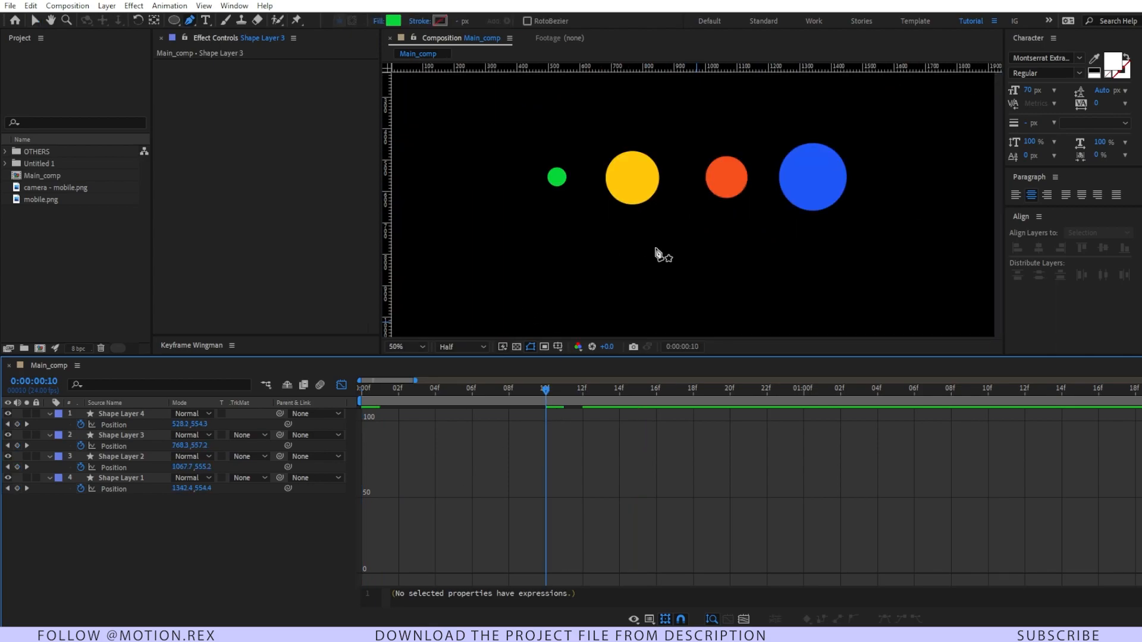
key(v)
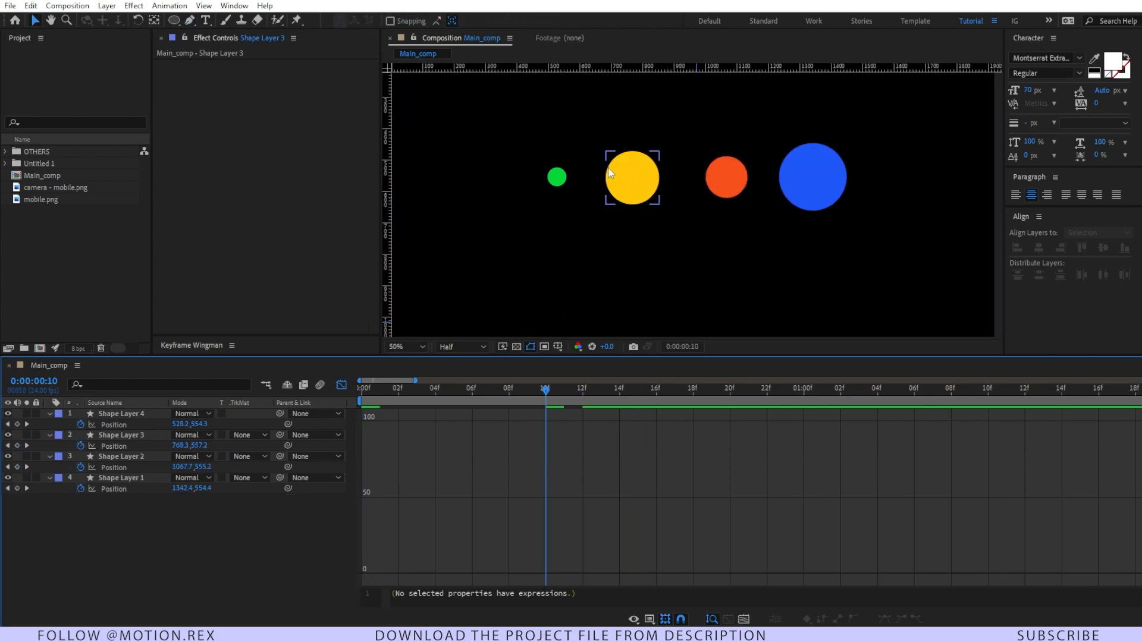
click(620, 168)
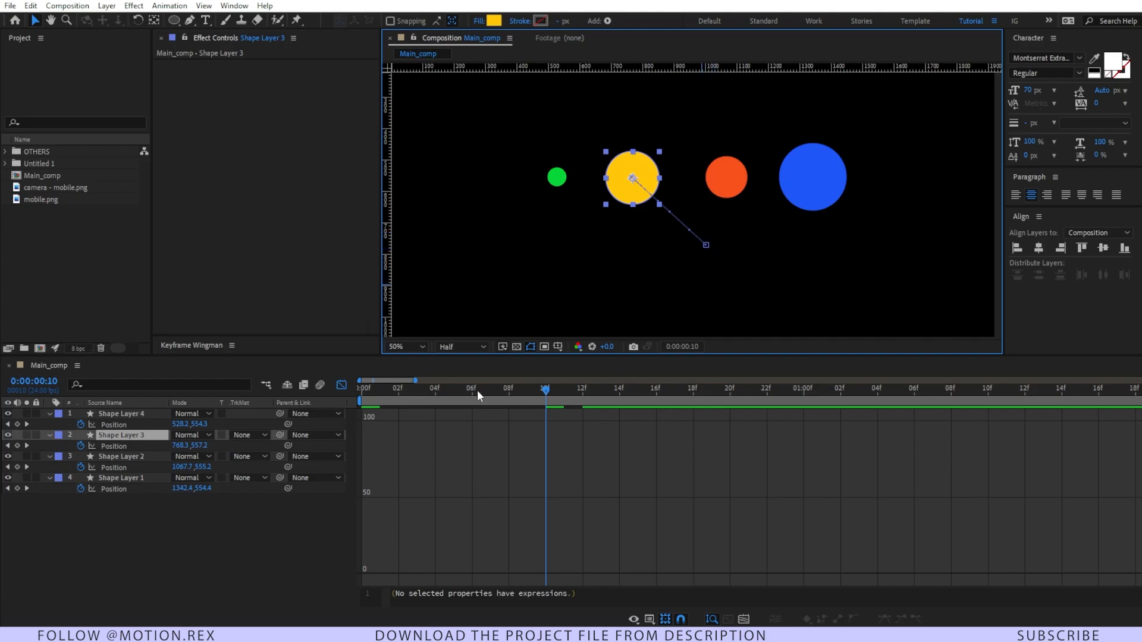
key(space)
key(space)
key(space)
key(space)
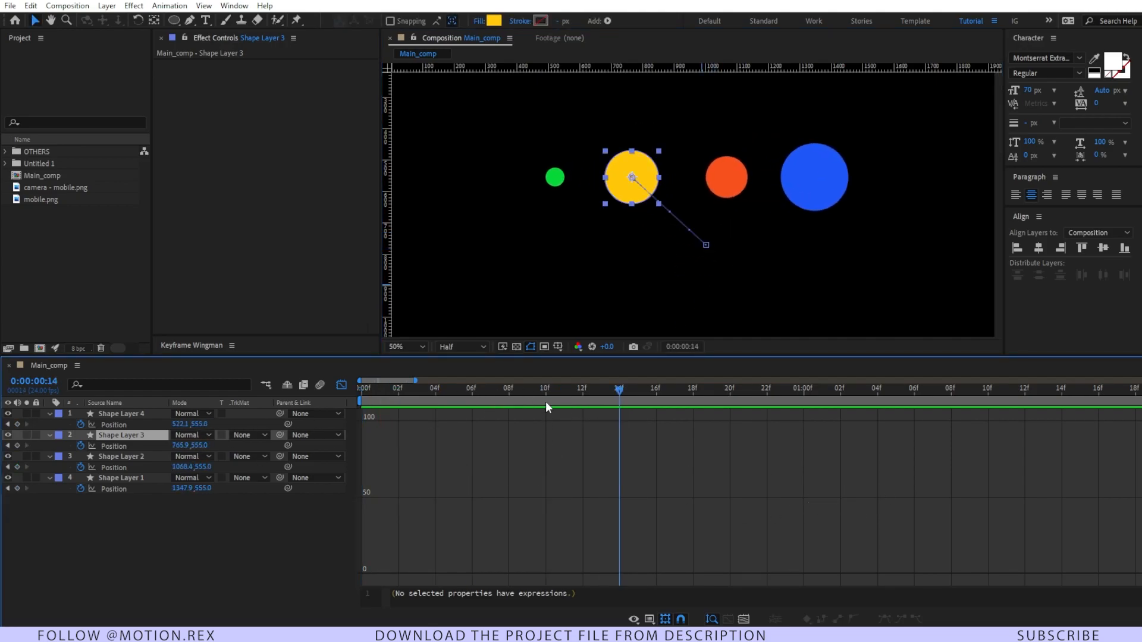
click(455, 400)
drag(455, 401, 490, 388)
Bend the blue circle's motion path into an upward arc with the Pen tool by pulling Bezier handles from both Position keyframes
click(188, 21)
click(123, 513)
click(519, 385)
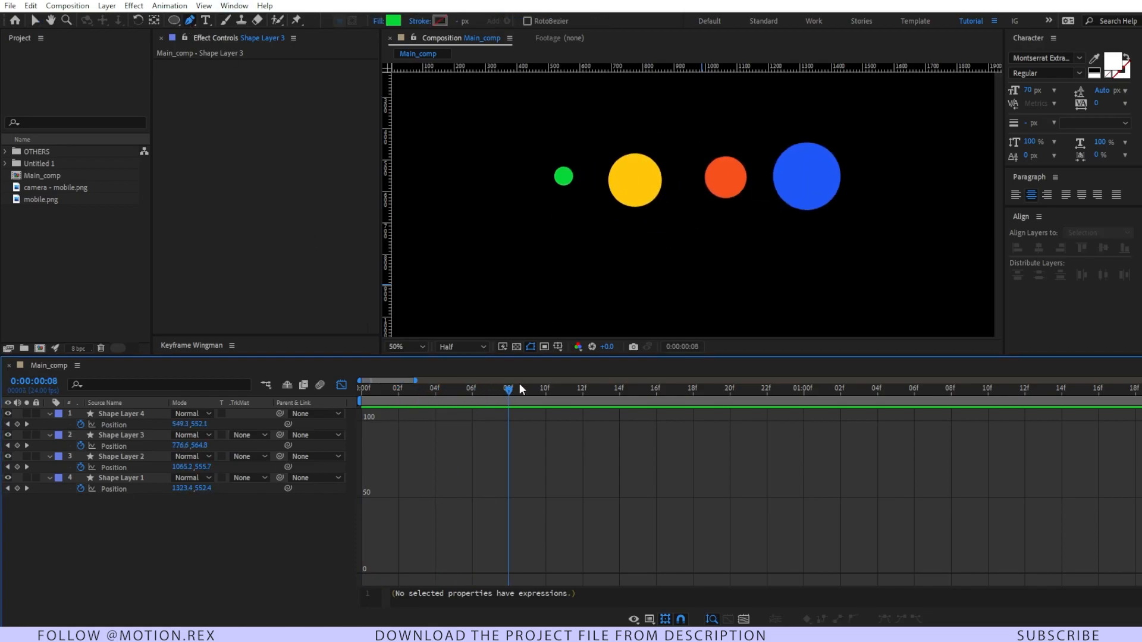
click(800, 185)
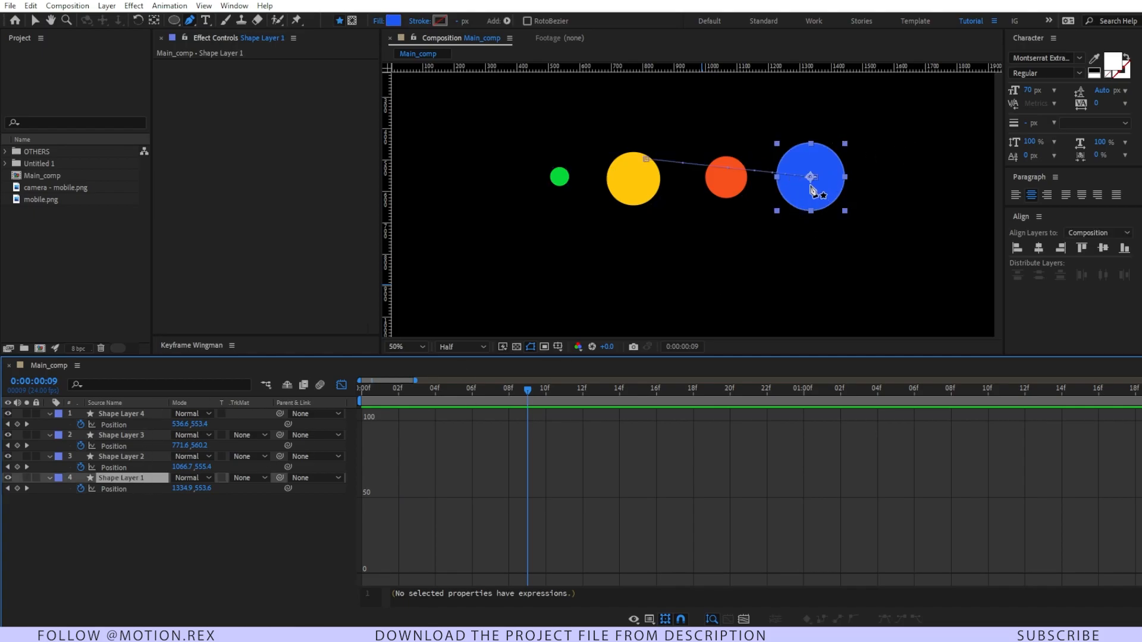
scroll(810, 188, up, 1)
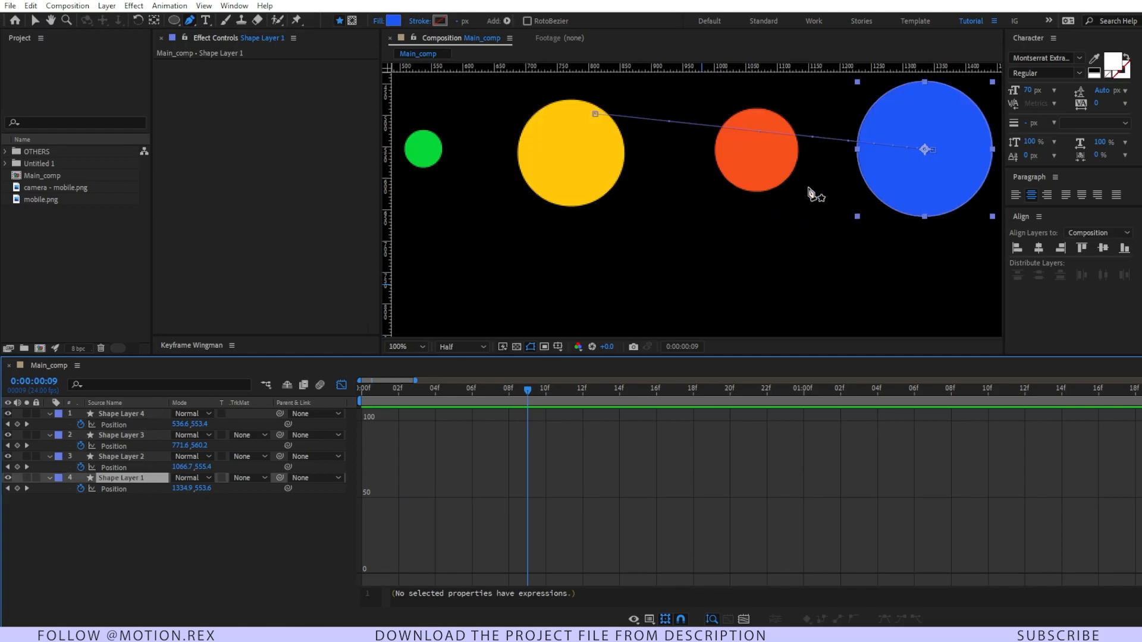
click(931, 152)
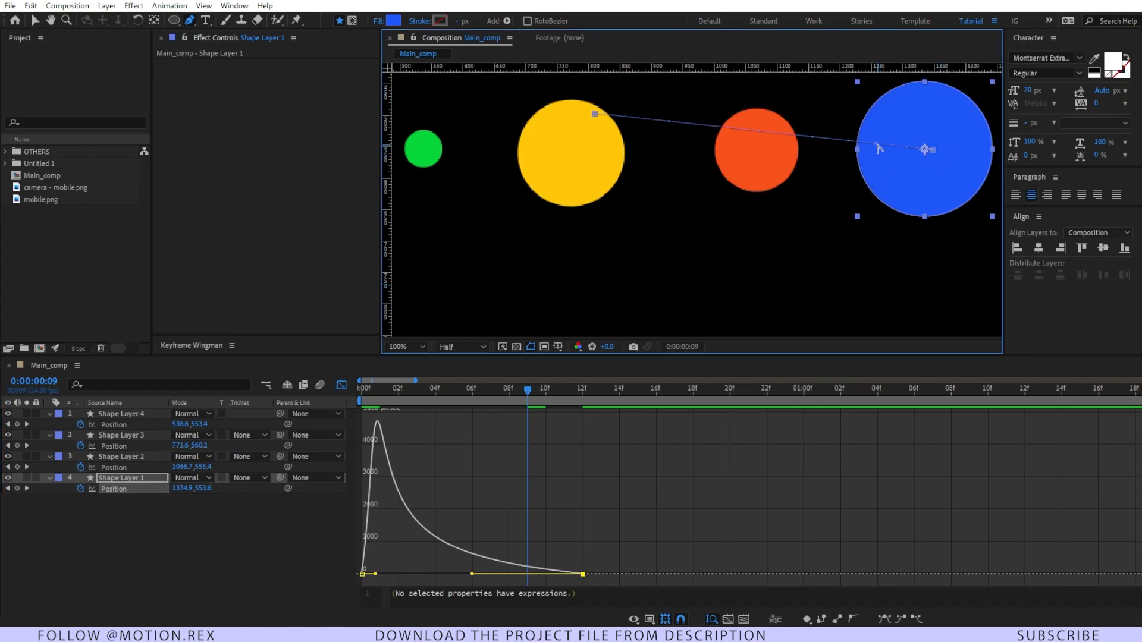
drag(879, 148, 758, 67)
drag(837, 154, 742, 268)
key(g)
click(664, 182)
drag(665, 181, 692, 153)
drag(681, 142, 711, 154)
key(comma)
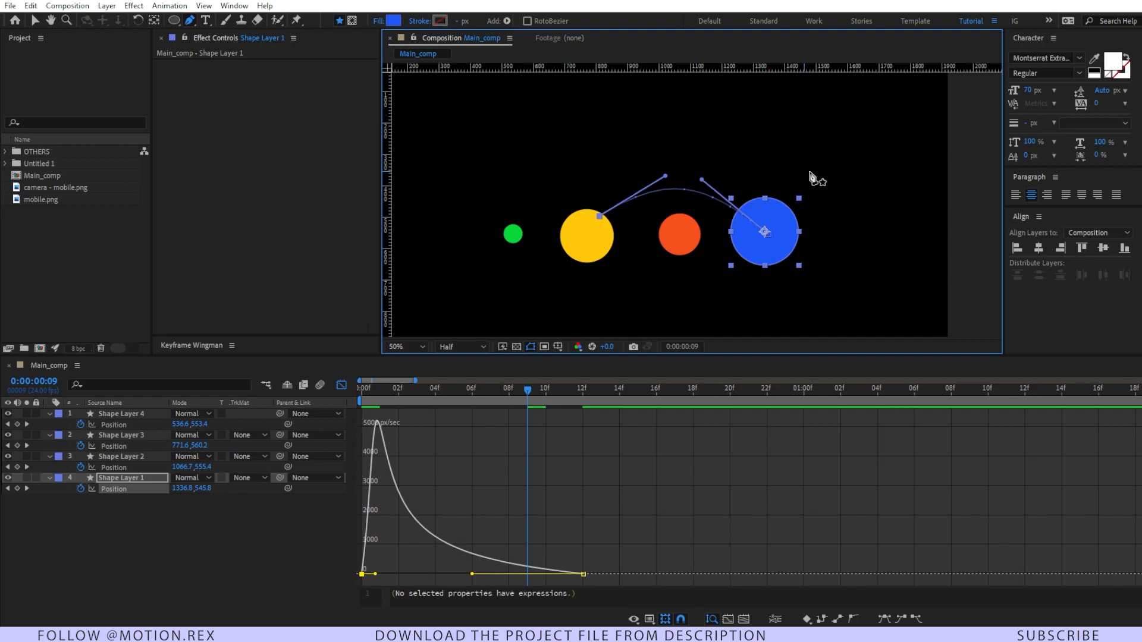
Curve the yellow circle's motion path with the Pen tool by pulling a vertical Bezier handle upward from its starting keyframe
key(ctrl+shift+a)
key(v)
click(588, 236)
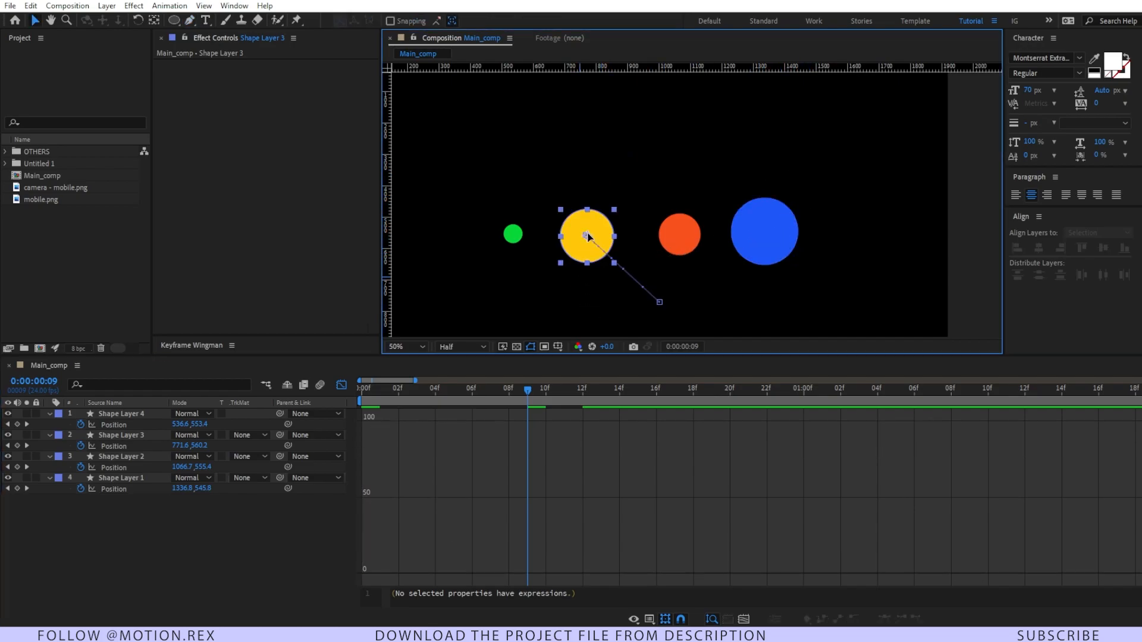
key(comma)
click(415, 346)
click(404, 374)
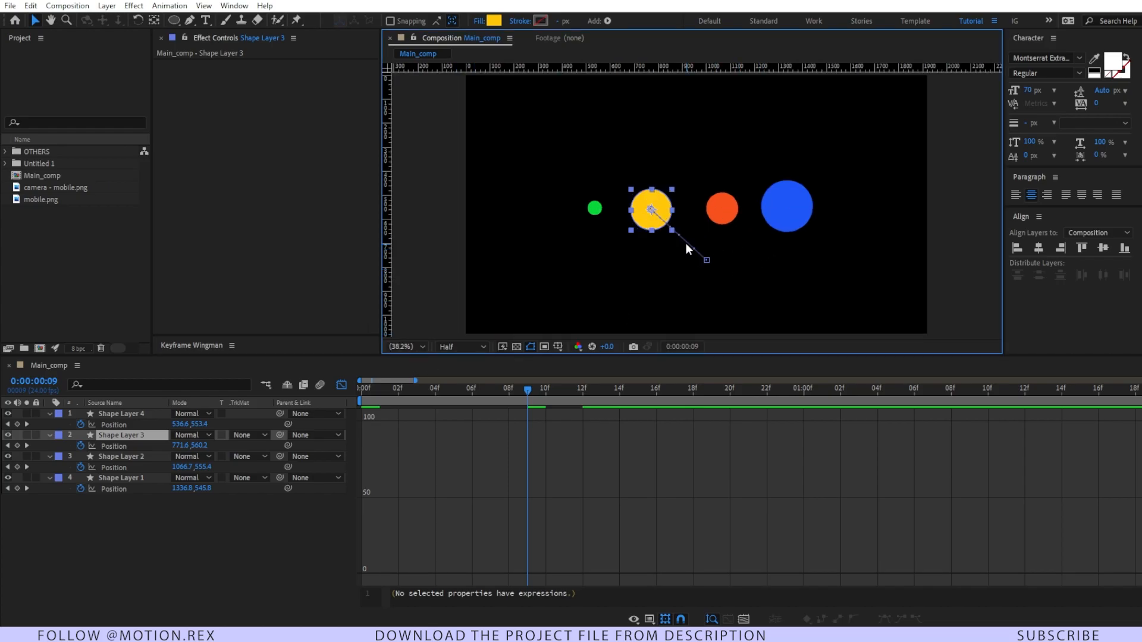
key(slash)
key(h)
drag(739, 262, 713, 187)
key(v)
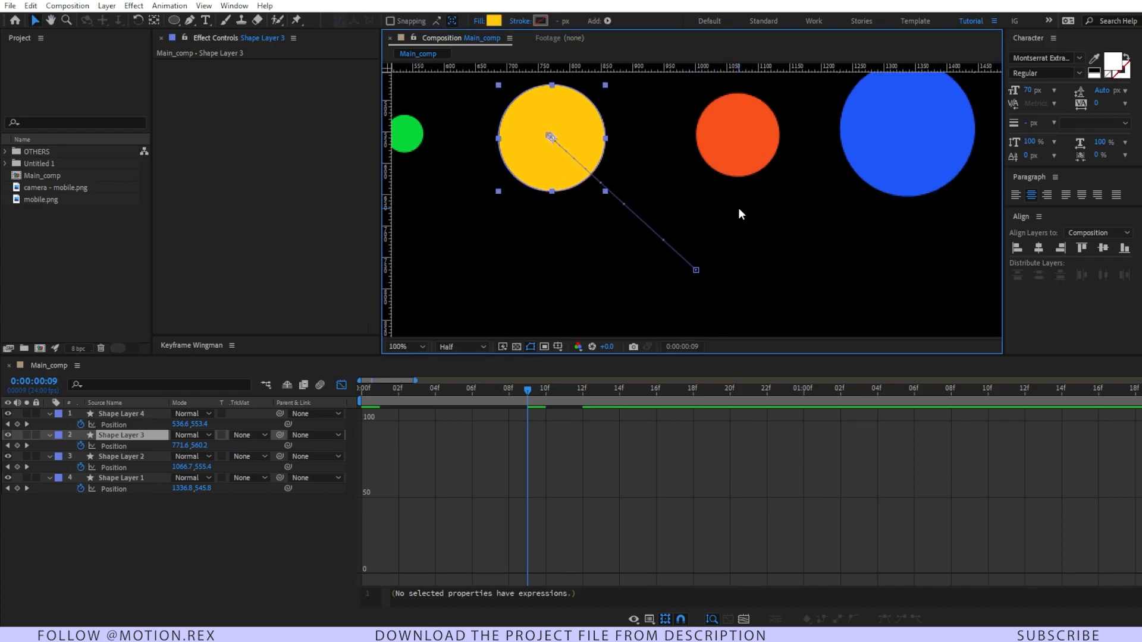
key(g)
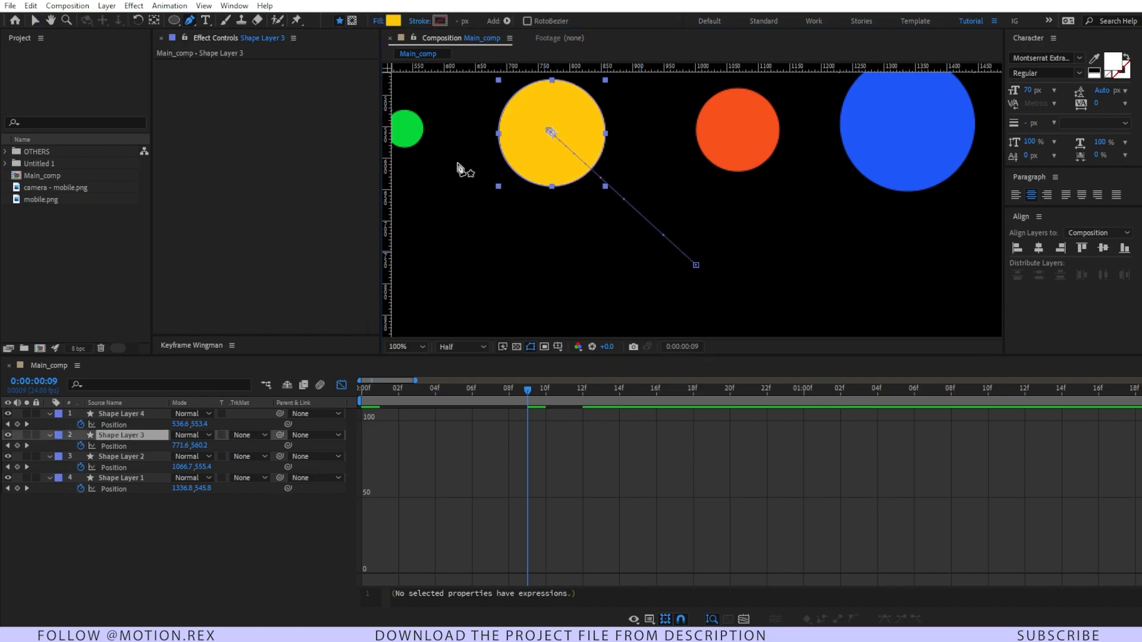
drag(697, 269, 696, 190)
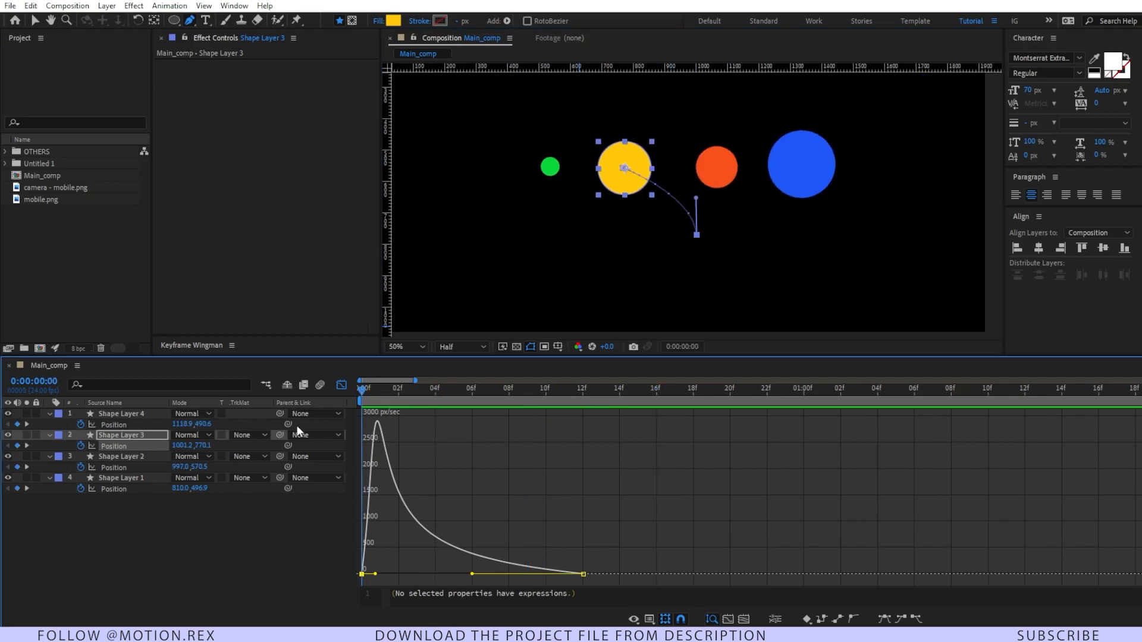
mouse_move(364, 402)
mouse_down()
mouse_move(472, 394)
mouse_move(333, 398)
mouse_move(463, 384)
mouse_move(358, 394)
mouse_up()
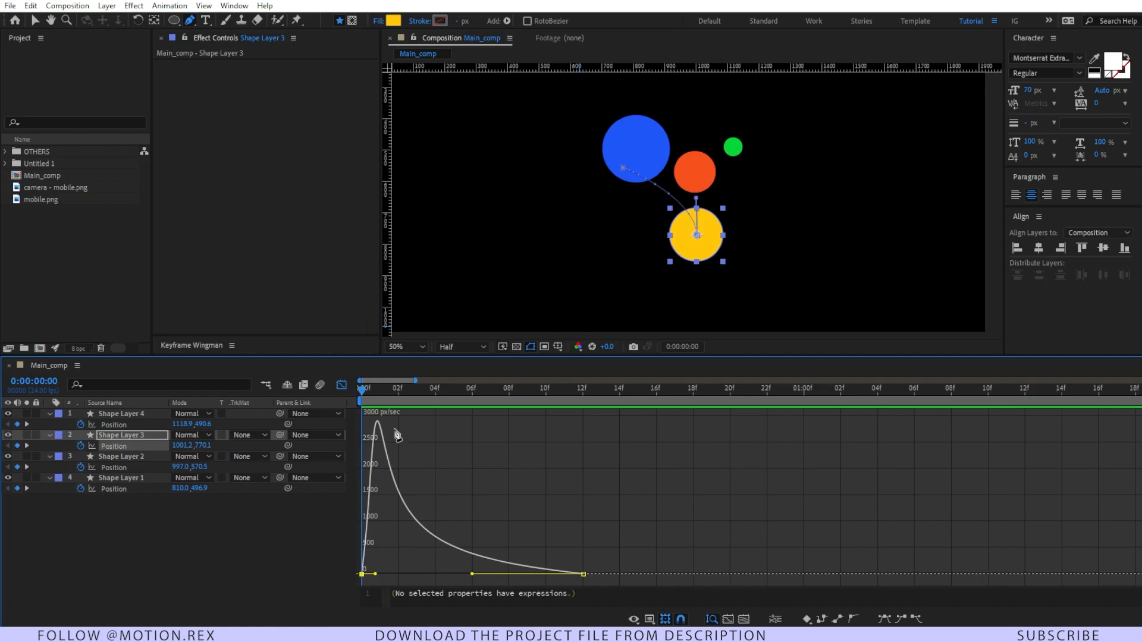
Bend the green circle's motion path into an upward arc by pulling a Bezier handle up from its end keyframe
click(136, 414)
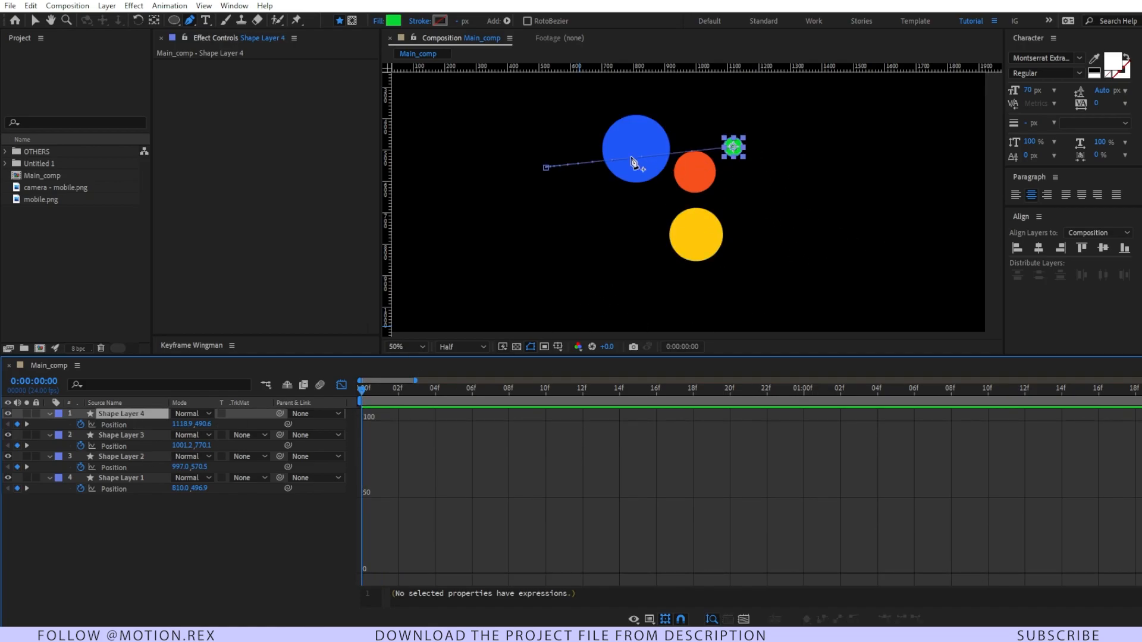
click(546, 168)
drag(578, 165, 612, 88)
drag(620, 80, 632, 71)
drag(399, 391, 333, 400)
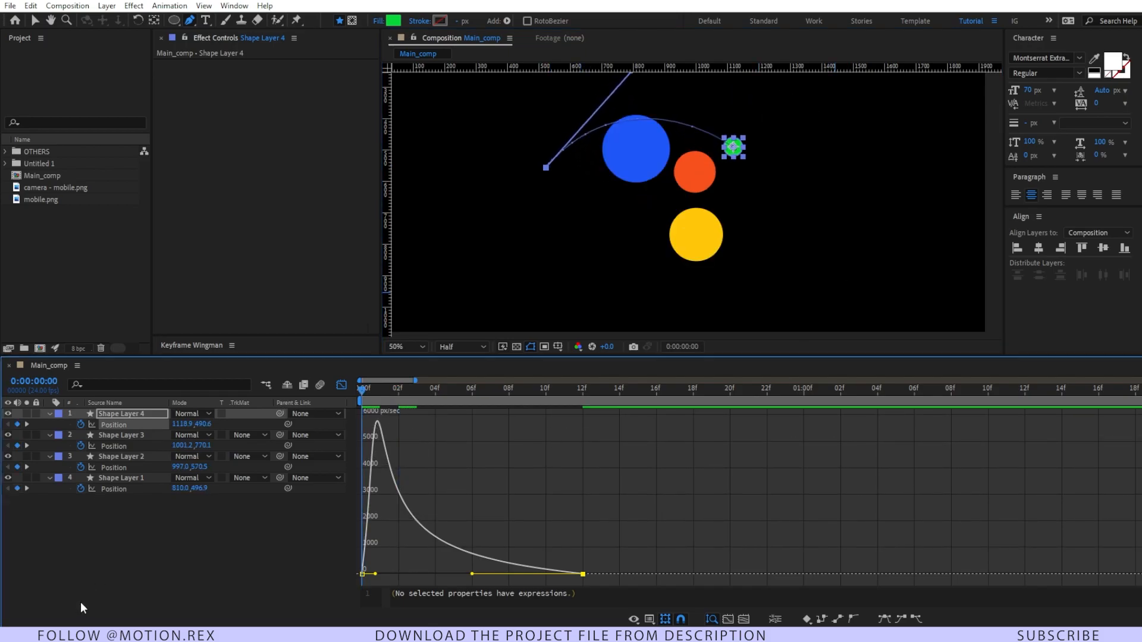
Deselect the layers, preview the curved movement and close the Graph Editor
click(89, 597)
key(space)
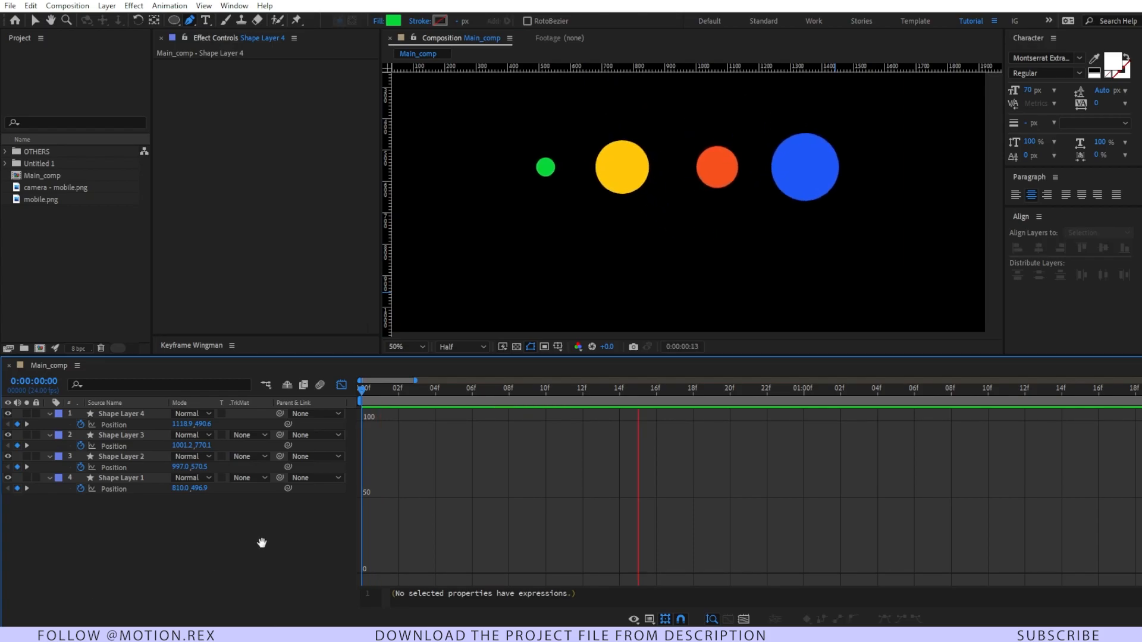
key(space)
key(shift+F3)
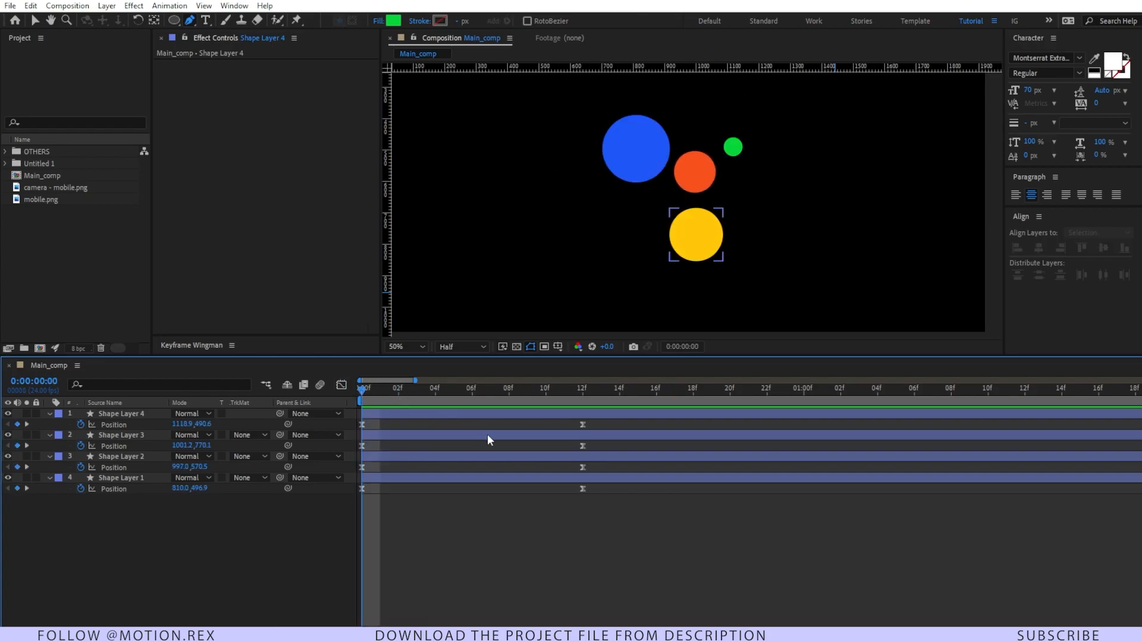
Fit the whole composition in the viewer and replay the circles' curved movement at that size
key(space)
drag(589, 394, 340, 418)
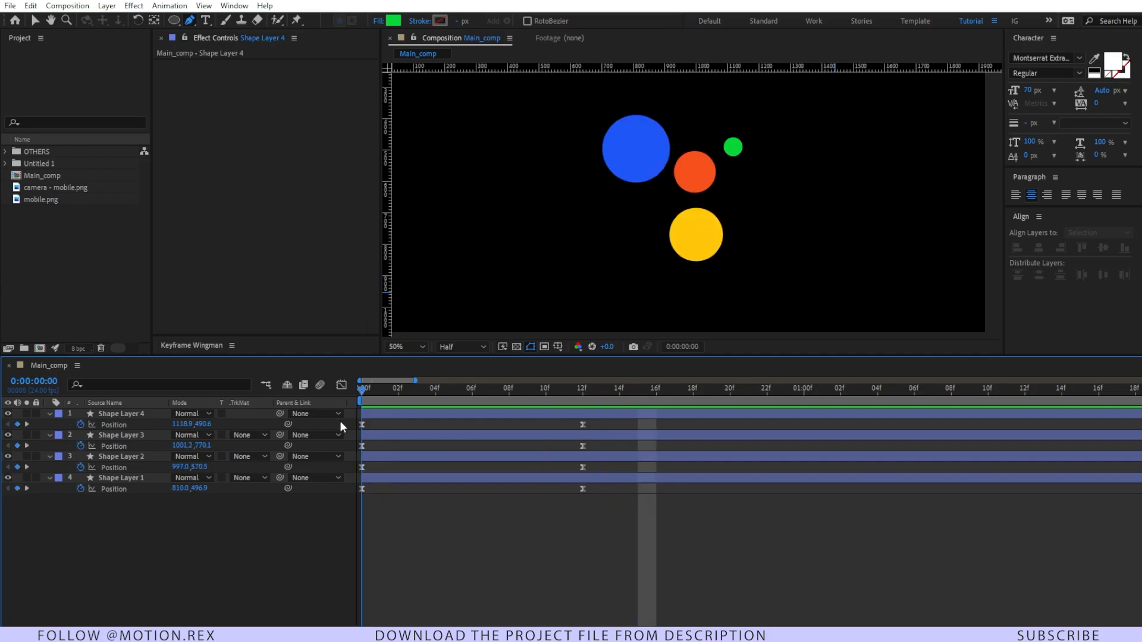
click(420, 347)
click(407, 360)
click(676, 557)
key(space)
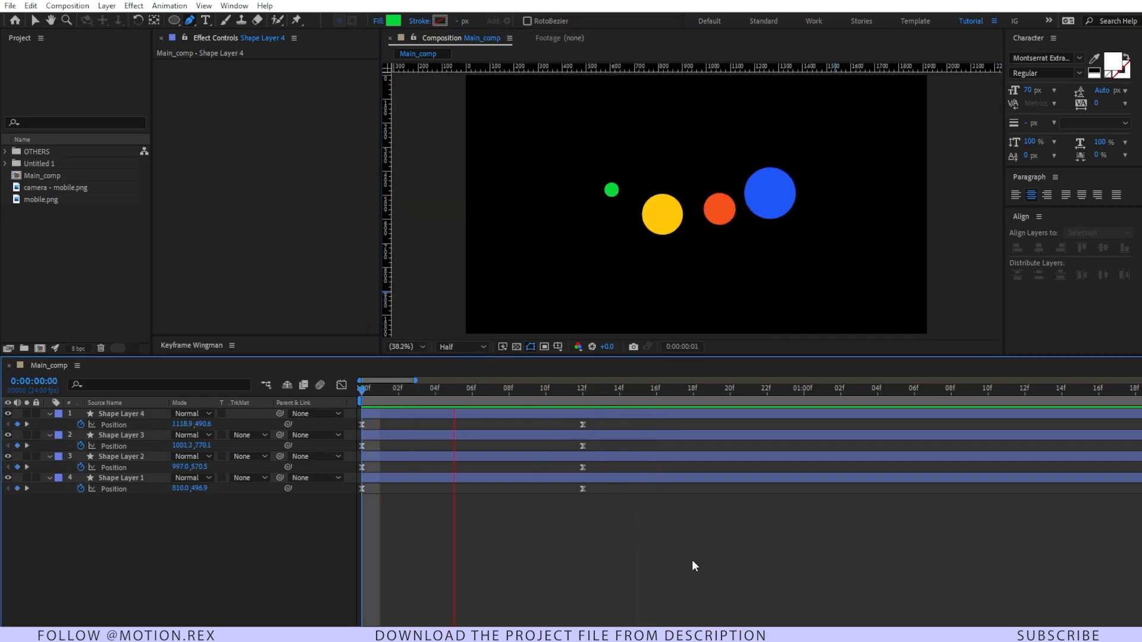
Select all four layers' Position keyframes and shorten the start easing in the speed graph so the speed peaks even earlier
drag(600, 423, 302, 578)
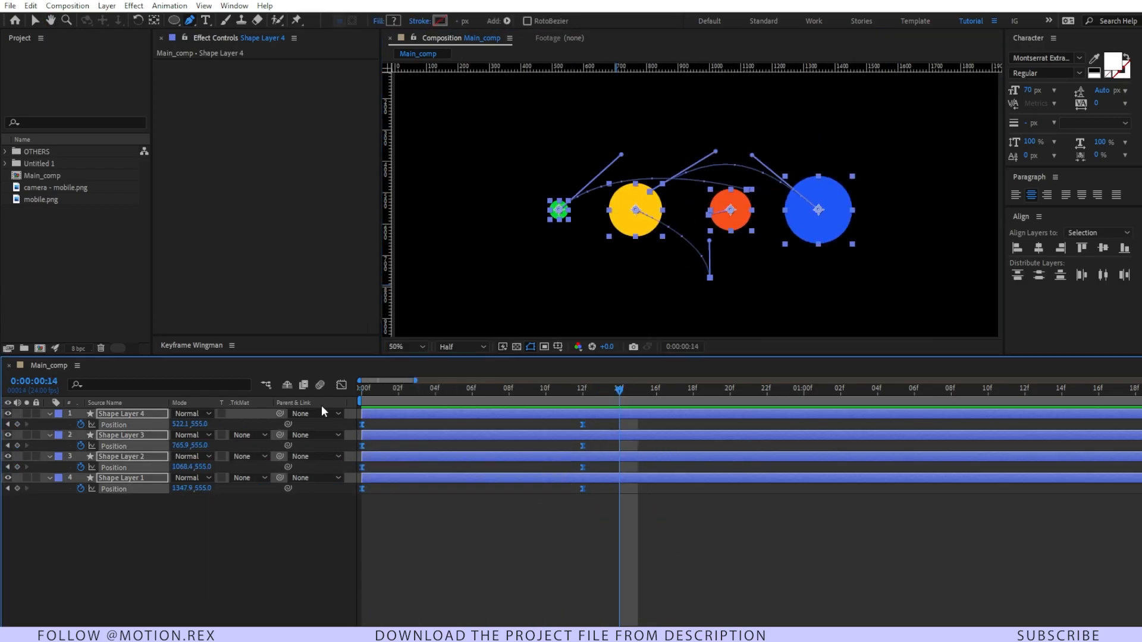
click(342, 385)
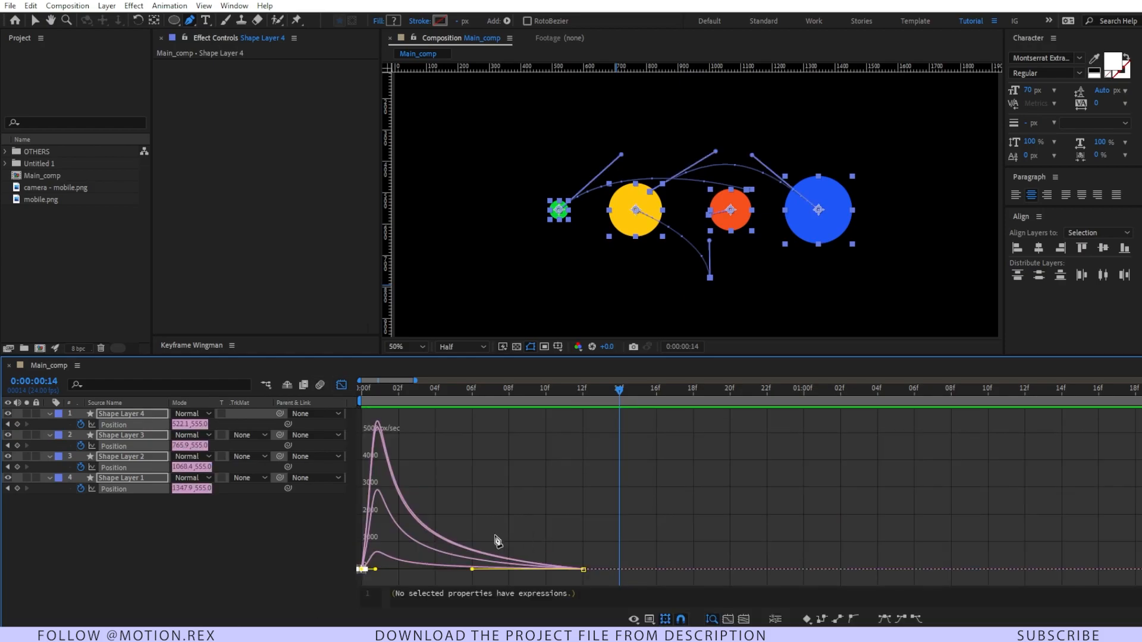
click(472, 571)
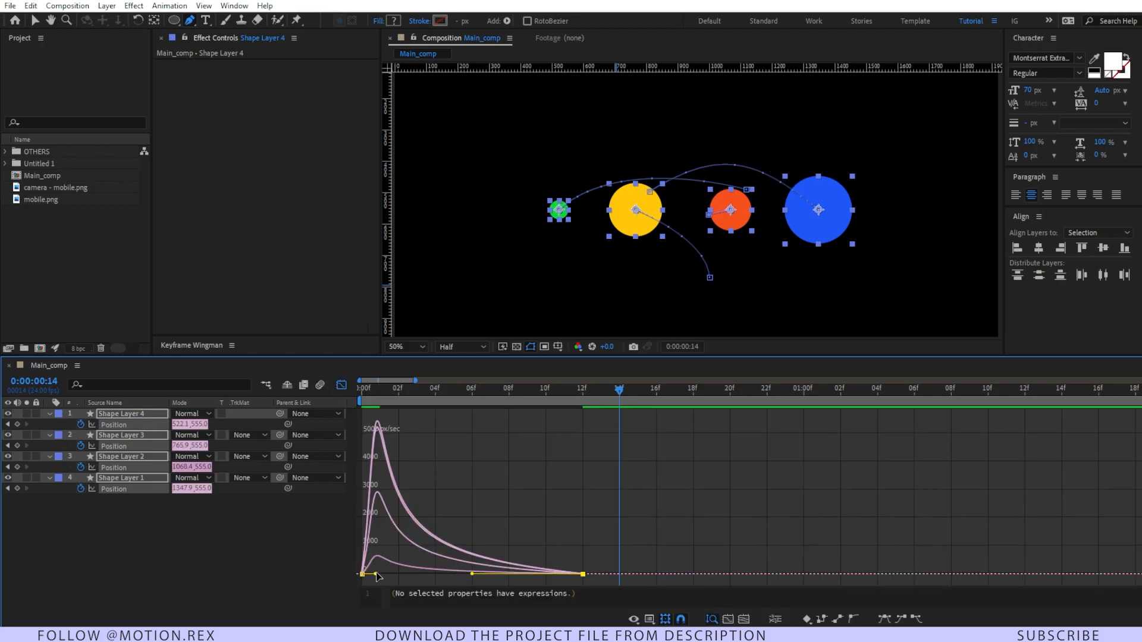
drag(684, 497, 369, 577)
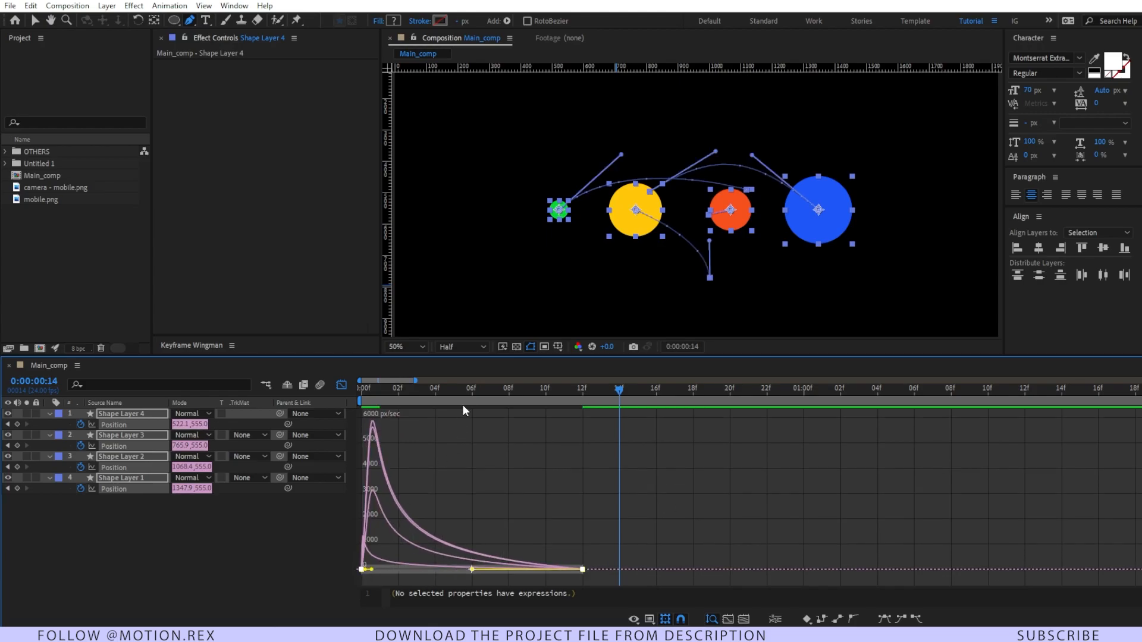
Deselect the keyframes and preview the sharper movement from the start of the composition
key(Home)
click(258, 516)
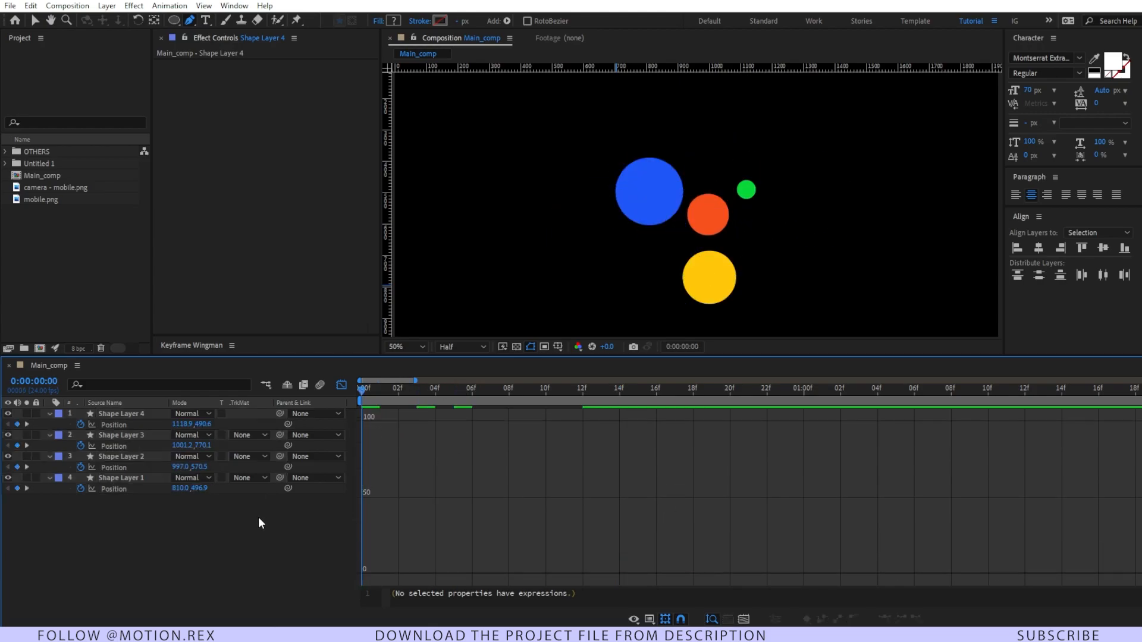
key(space)
key(space)
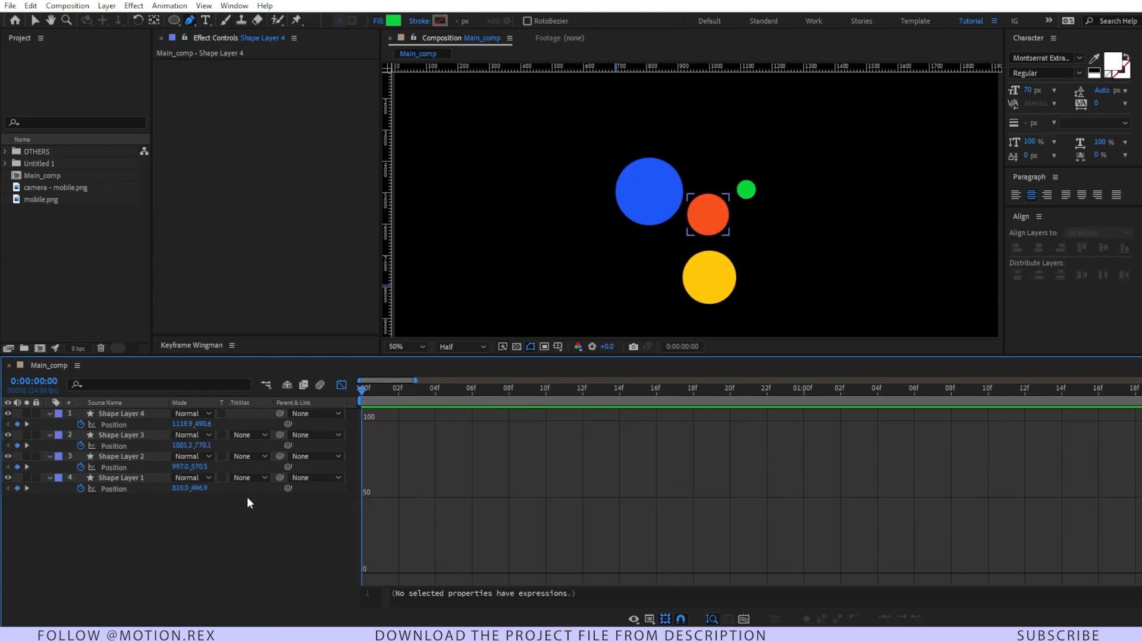
key(space)
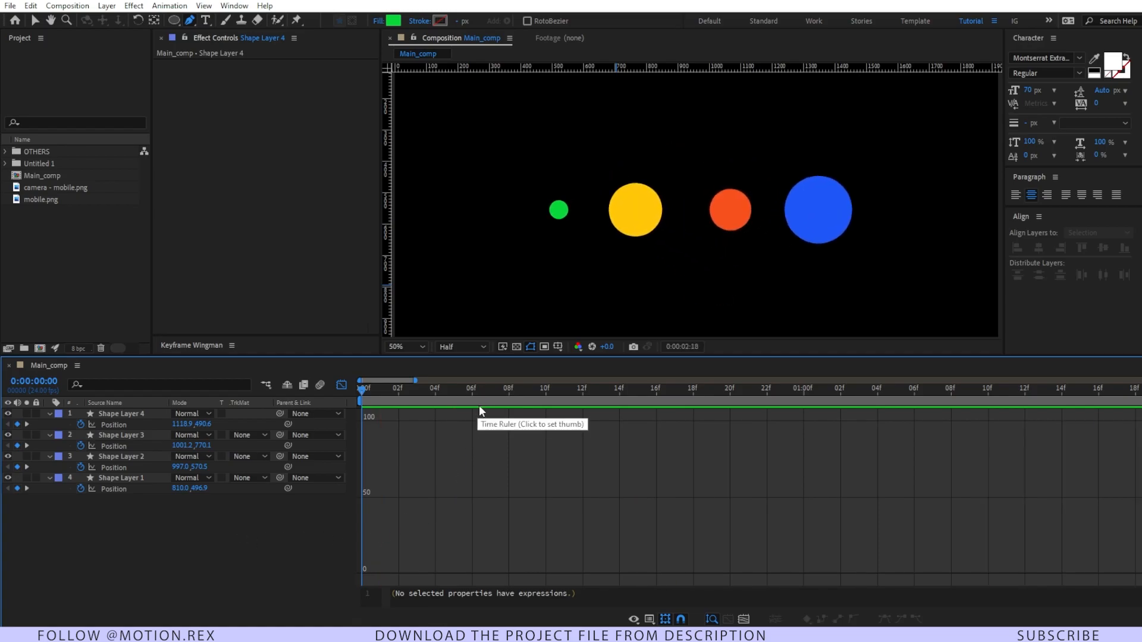
Collapse the Position properties of all four shape layers, deselect them and switch to the Selection tool
drag(102, 539, 134, 428)
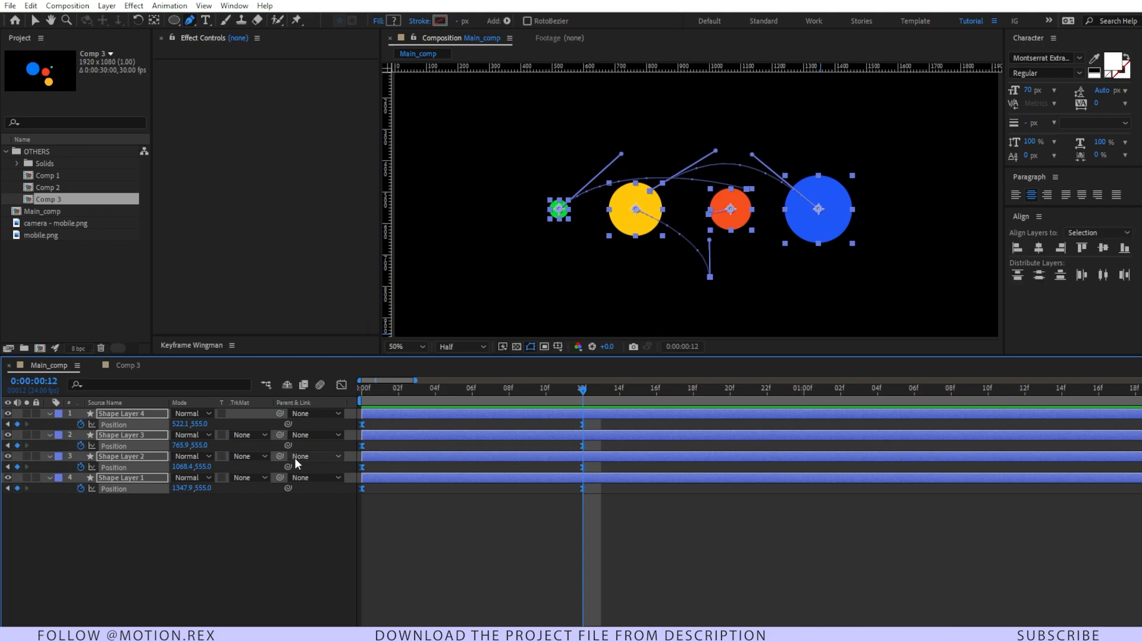
key(u)
click(174, 543)
key(v)
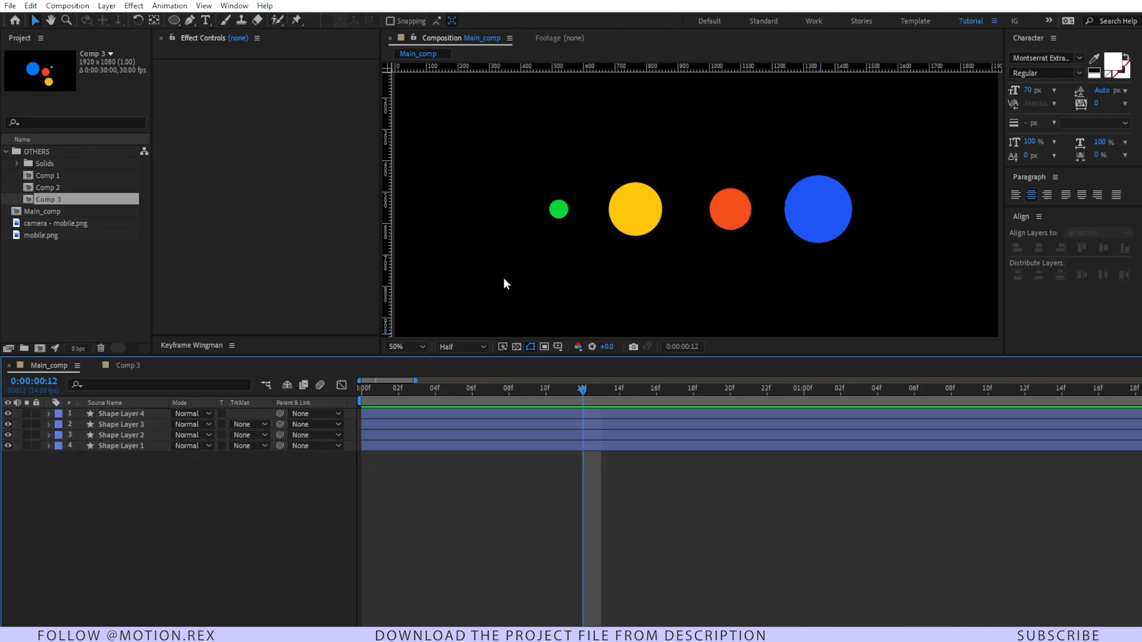
Place a vertical guide just to the right of the blue circle and select the orange circle
drag(394, 206, 874, 217)
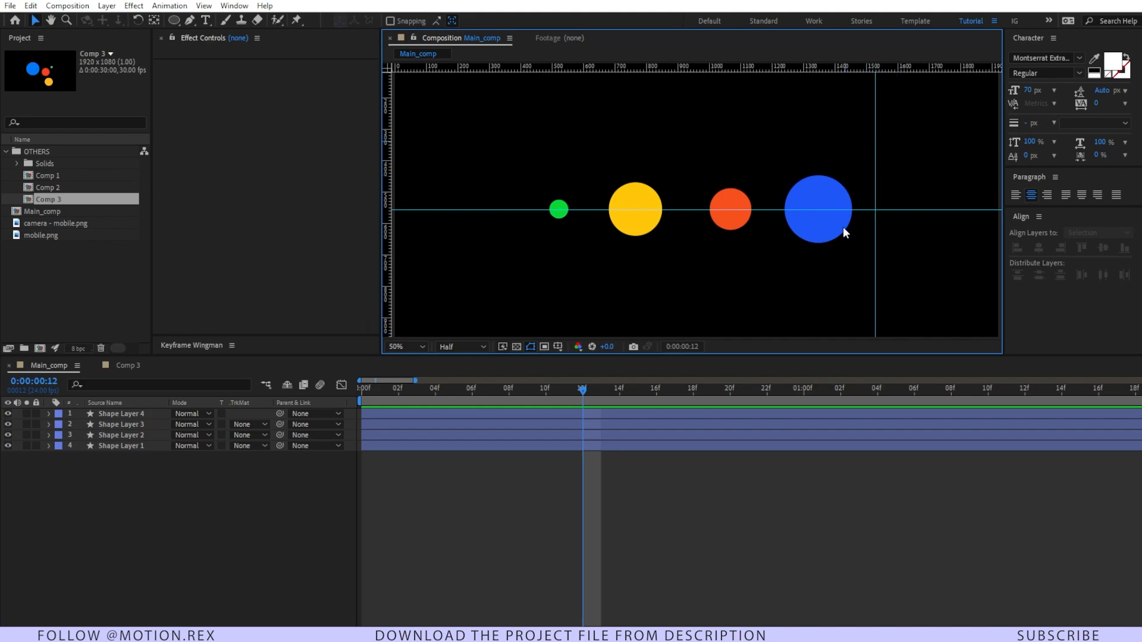
click(185, 535)
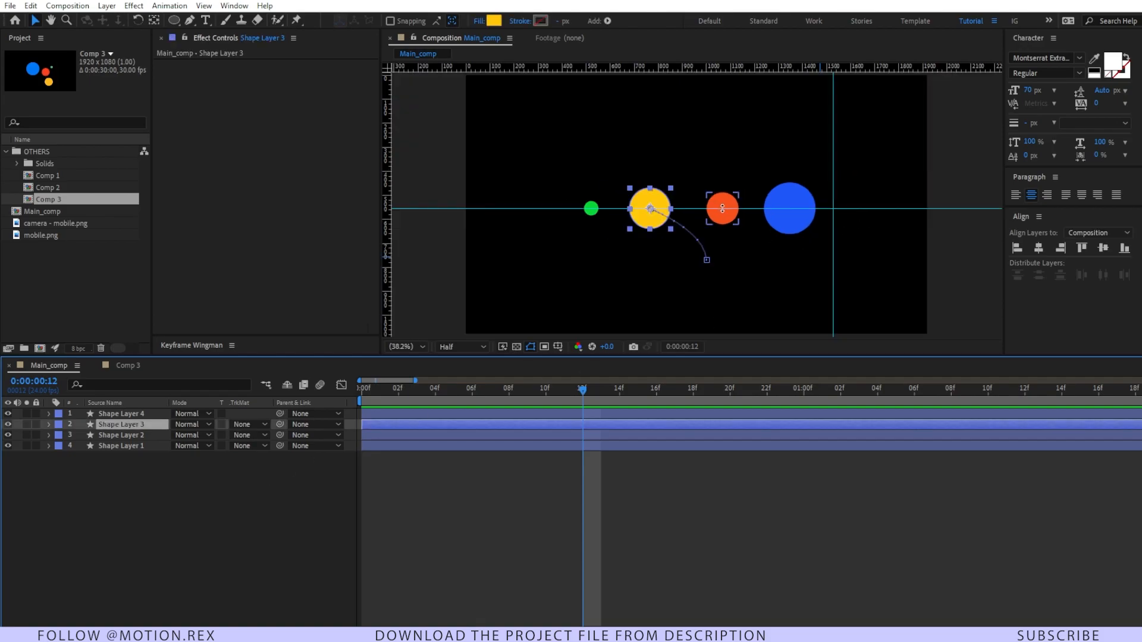
click(721, 210)
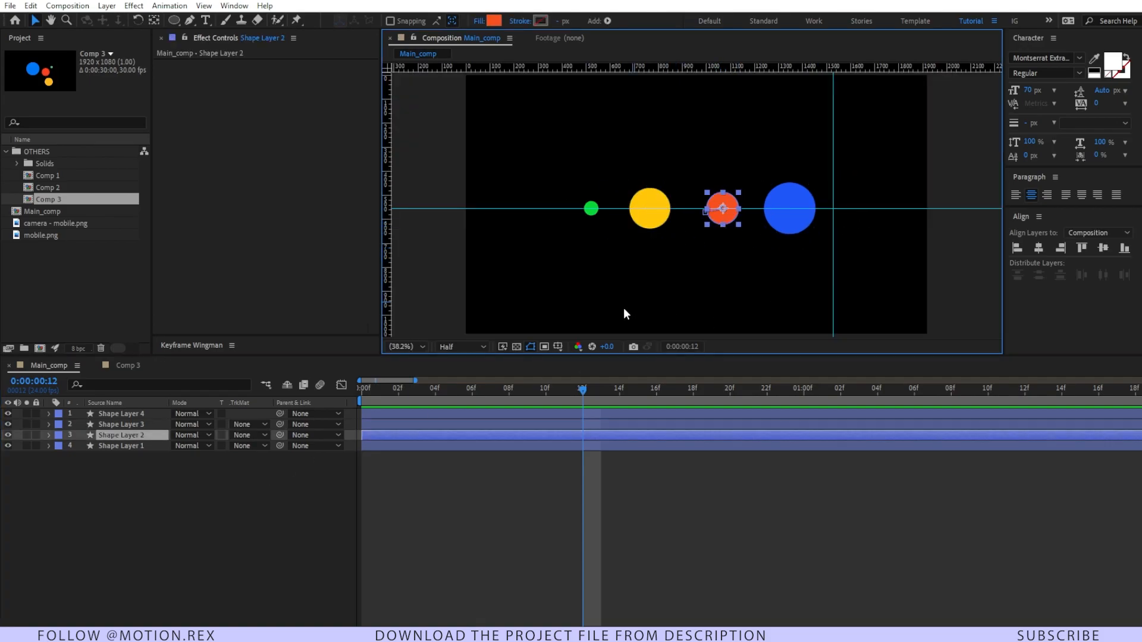
Reveal the orange circle's Scale property on Shape Layer 2 and add a keyframe at 0:00:00:12
click(801, 219)
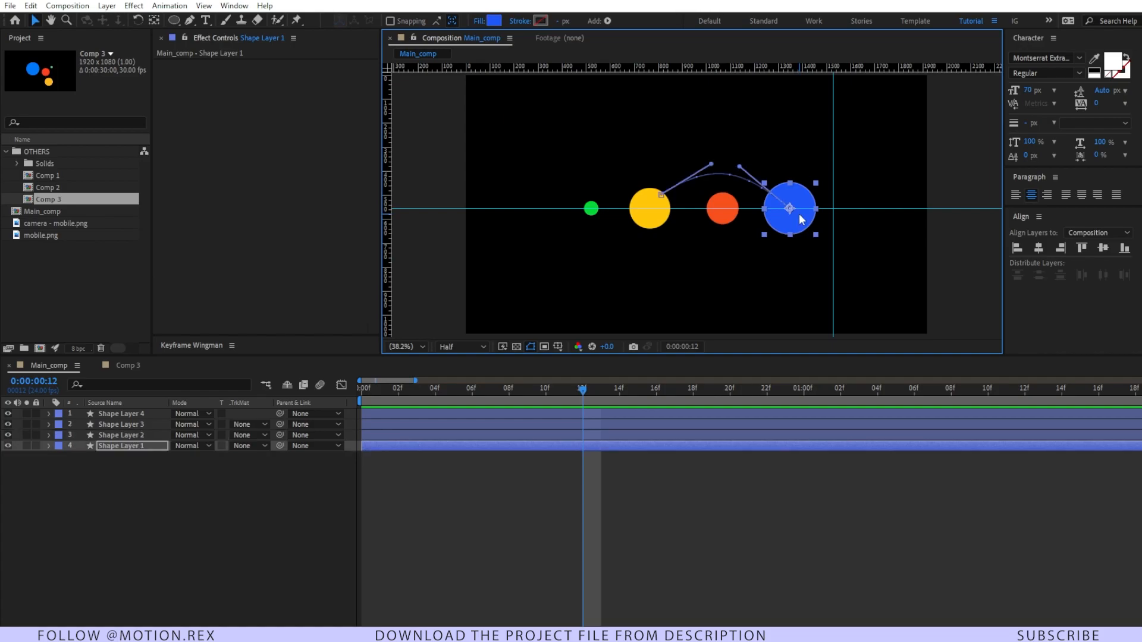
click(155, 461)
click(145, 433)
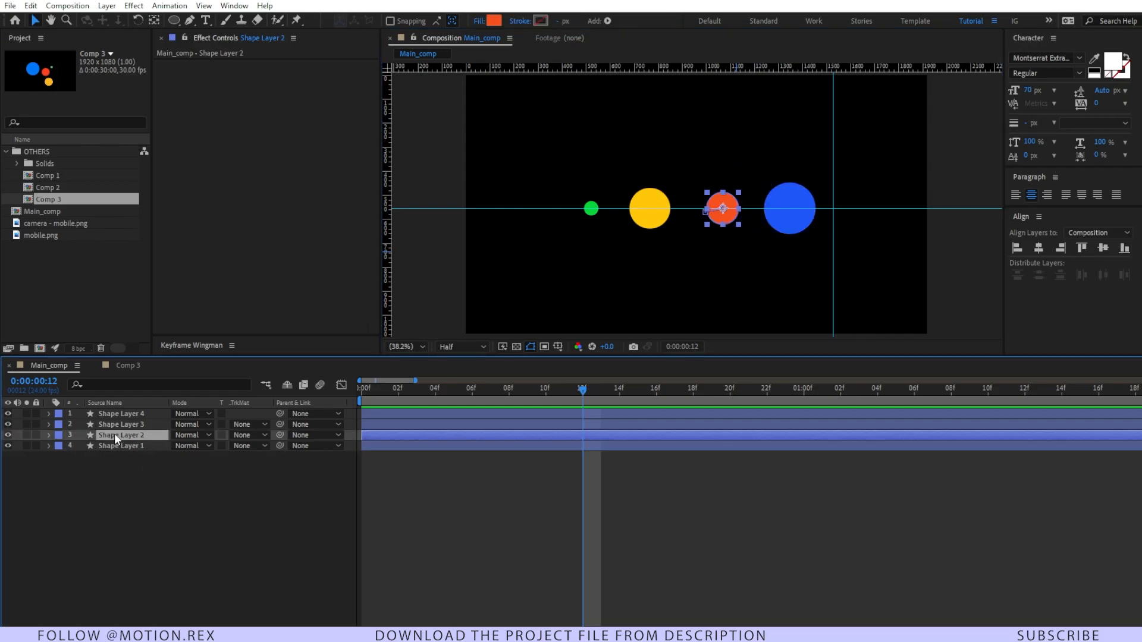
key(s)
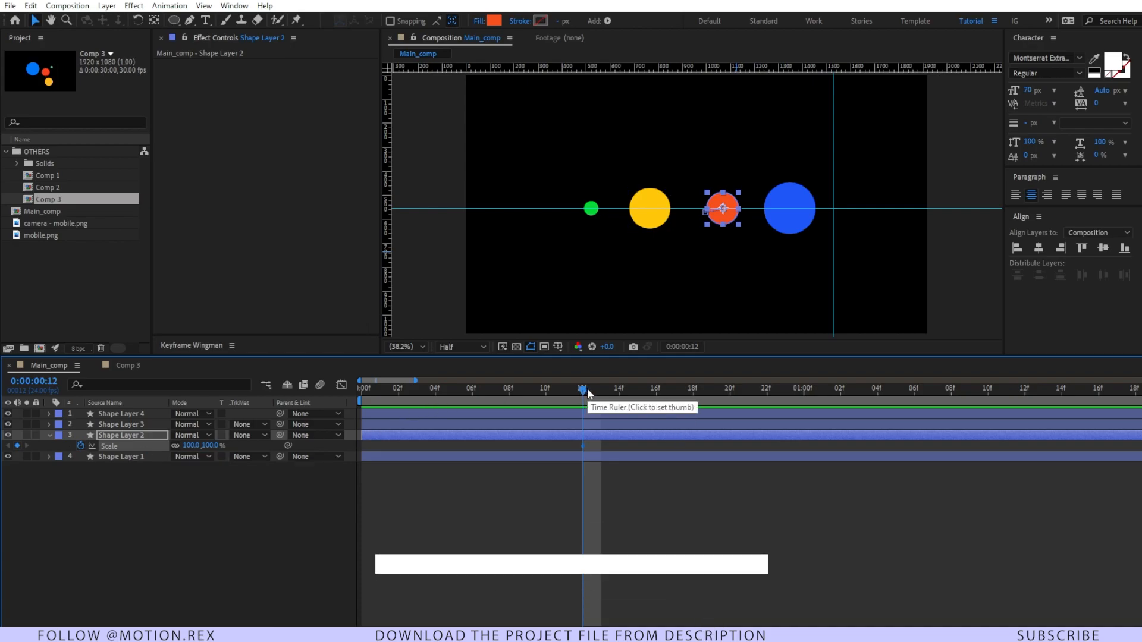
Enlarge the orange circle to a Scale of 514% at 0:00:01:00
drag(587, 388, 801, 395)
click(811, 413)
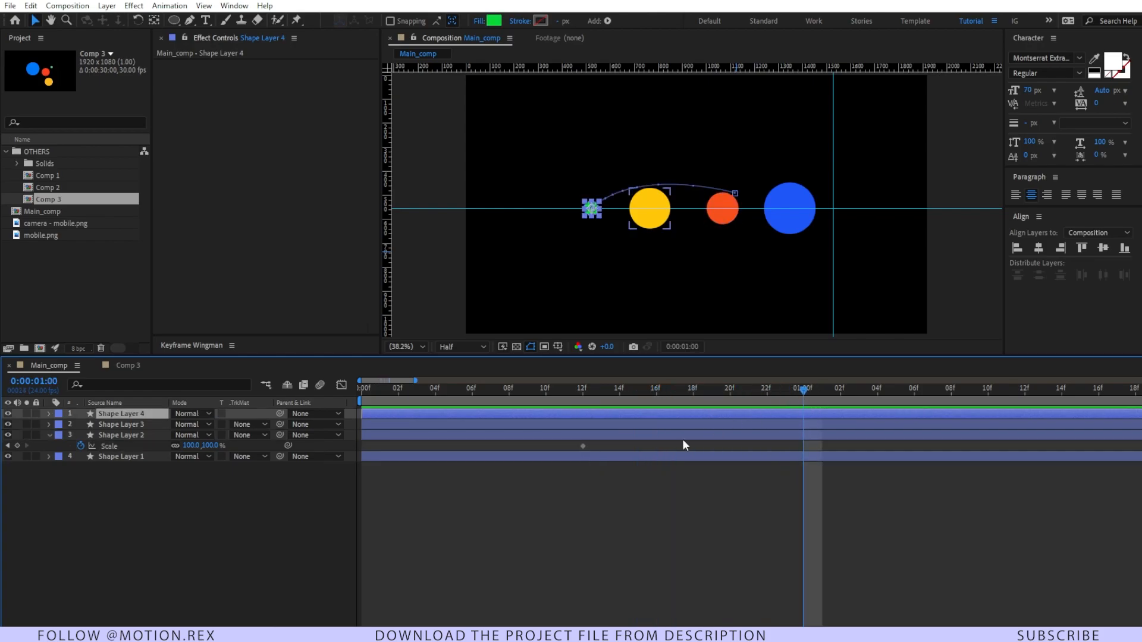
click(285, 486)
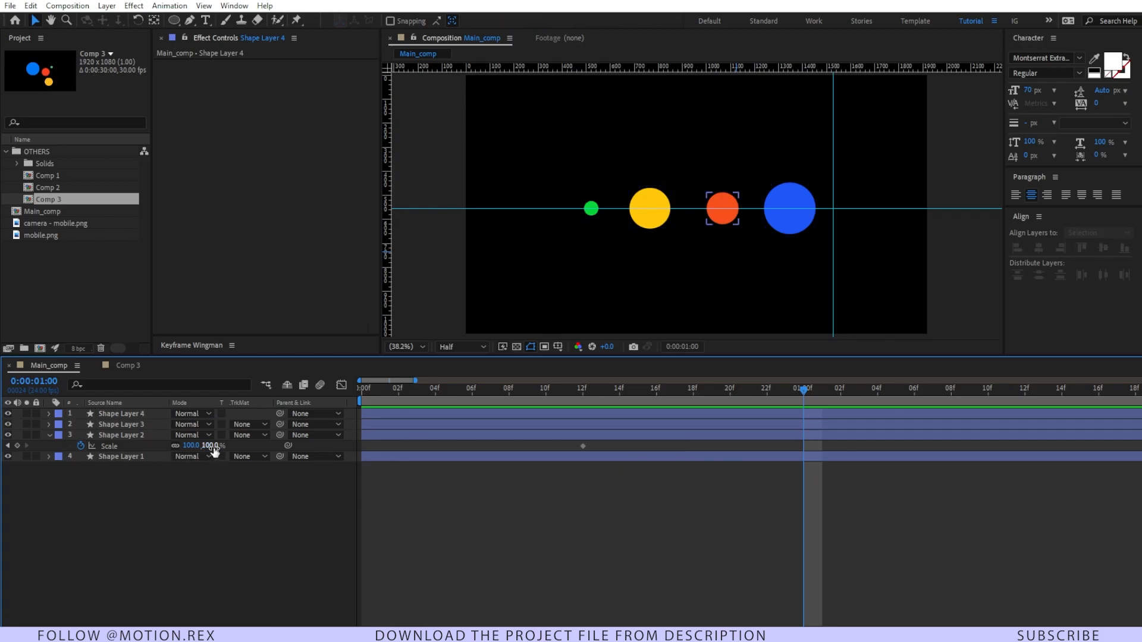
drag(214, 450, 453, 427)
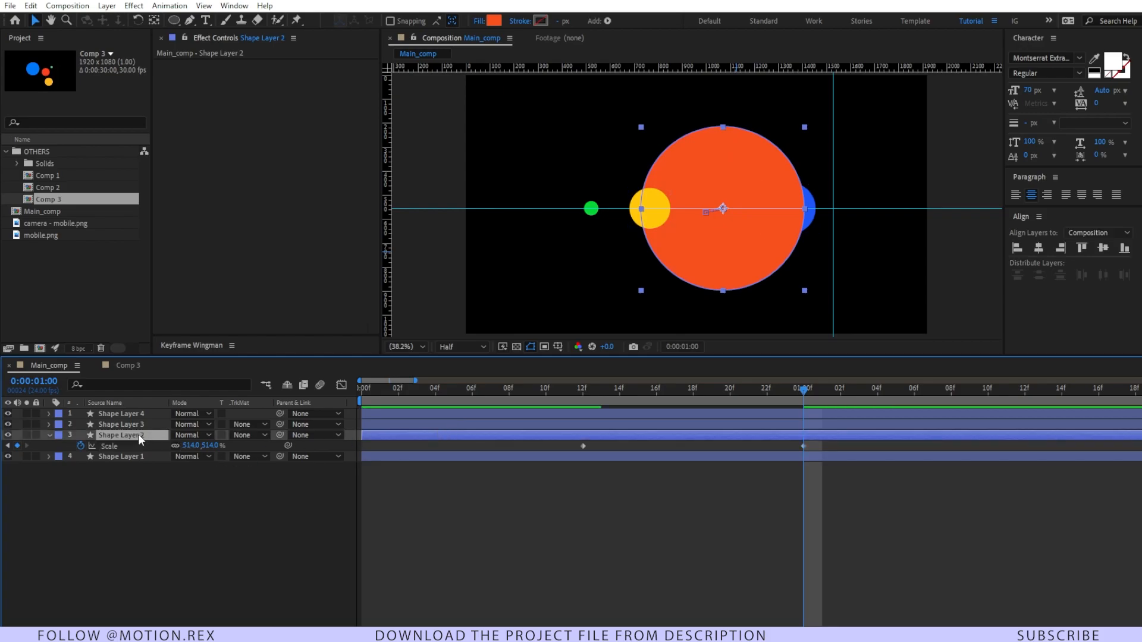
Also reveal the orange circle's Position, keyframe it at 0:00:01:00 with X set to 868.4, and review the movement
key(shift+p)
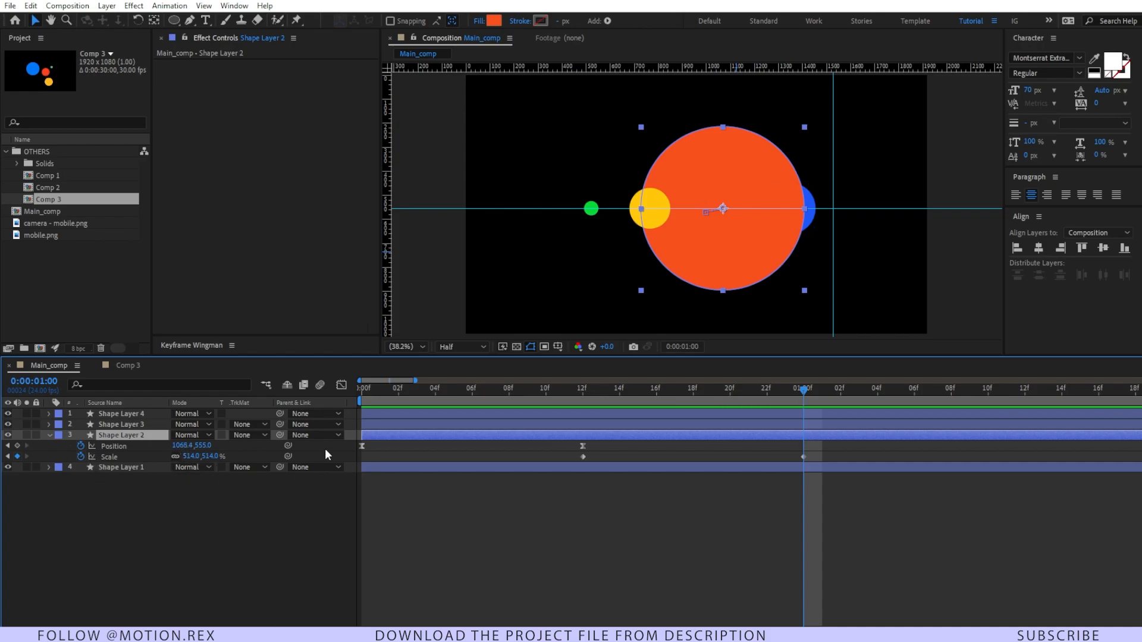
click(17, 445)
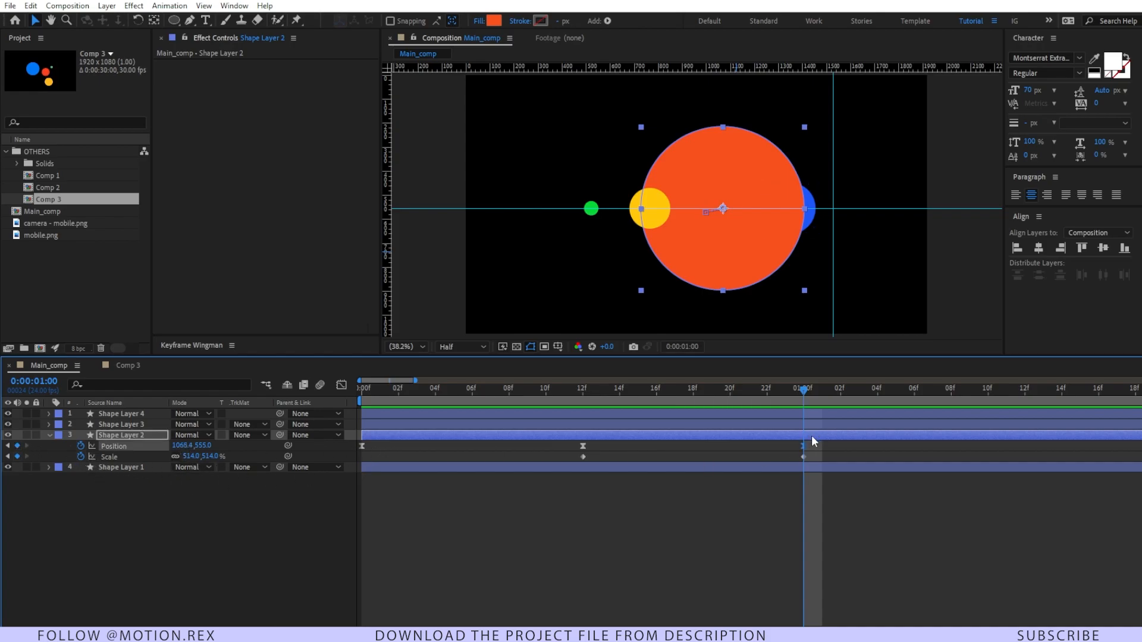
drag(649, 459, 635, 463)
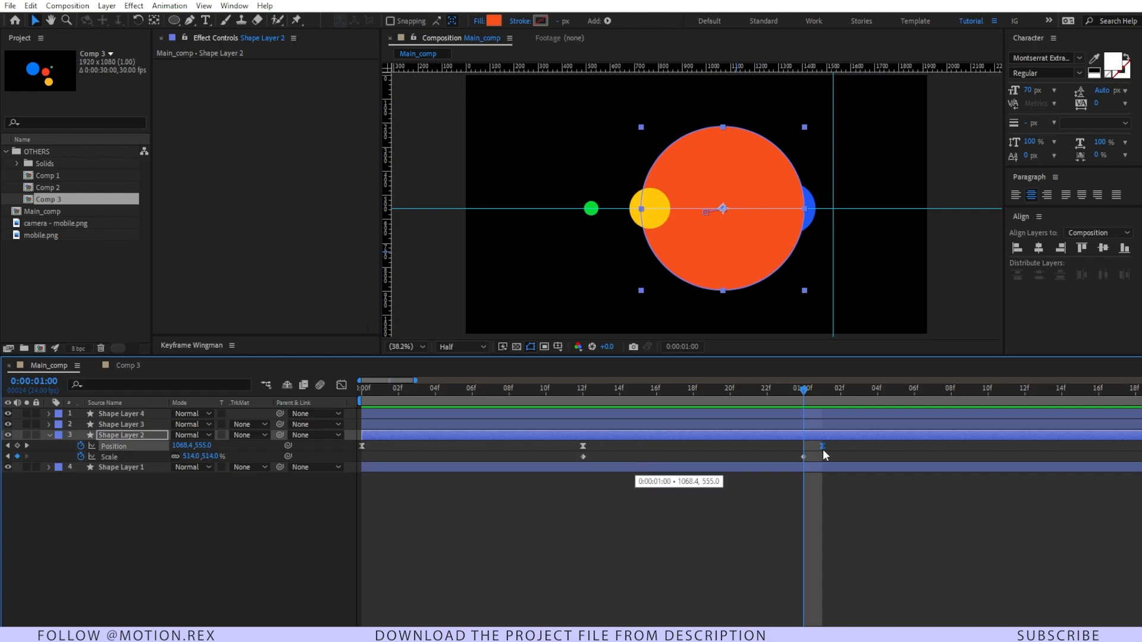
drag(182, 449, 24, 467)
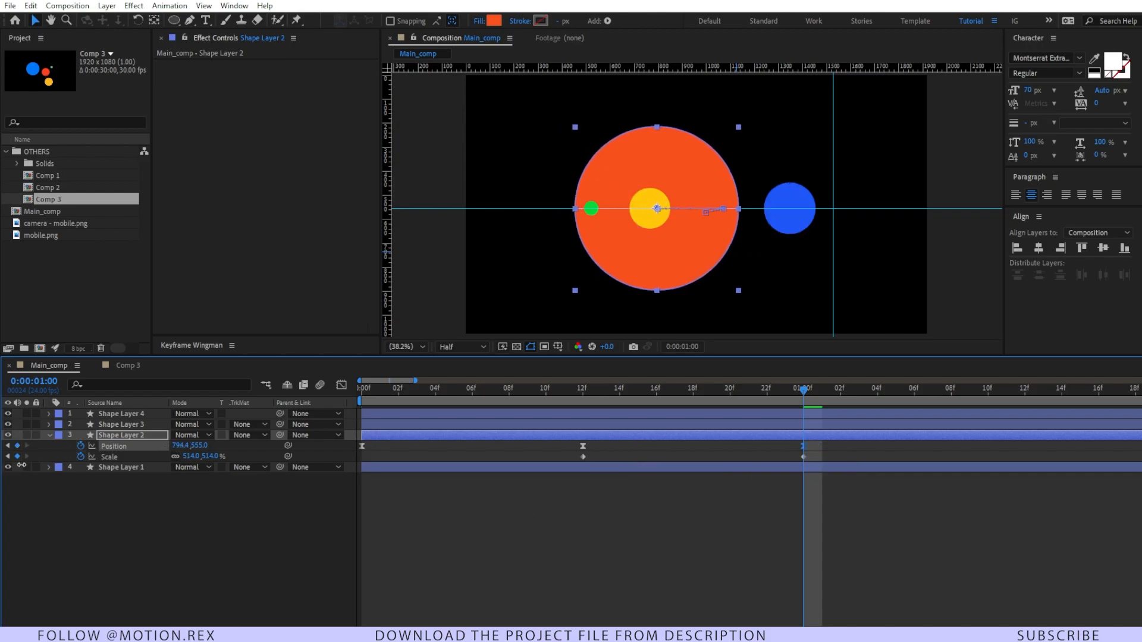
drag(637, 391, 539, 427)
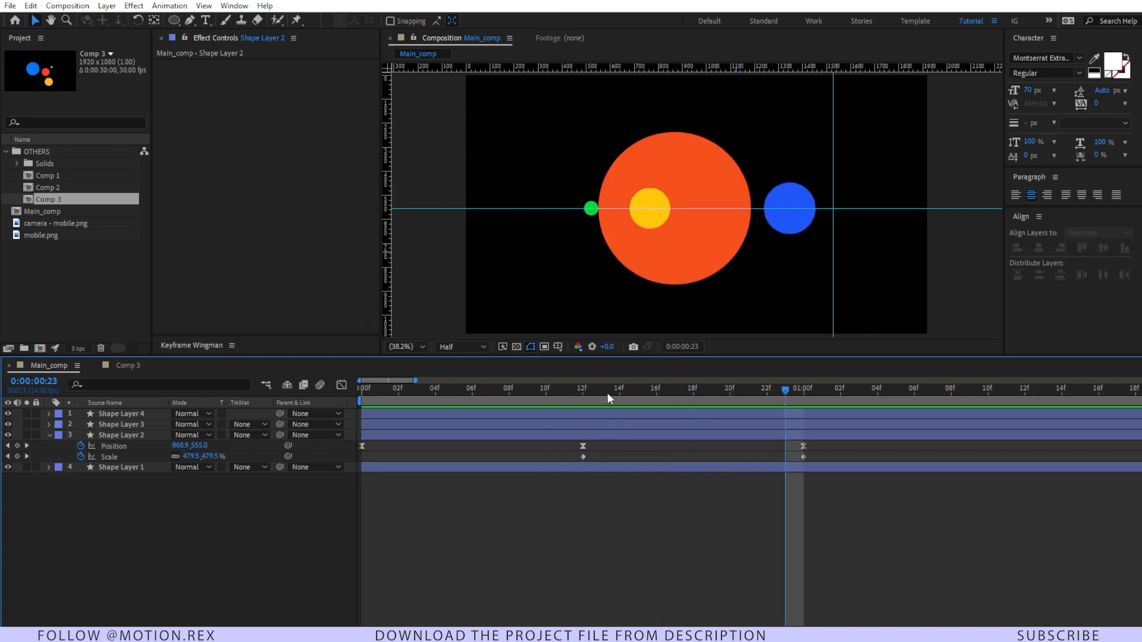
Keyframe the blue circle's Scale at 0:00:00:12 and enlarge it to 448.5% at 0:00:01:00
drag(603, 393, 584, 393)
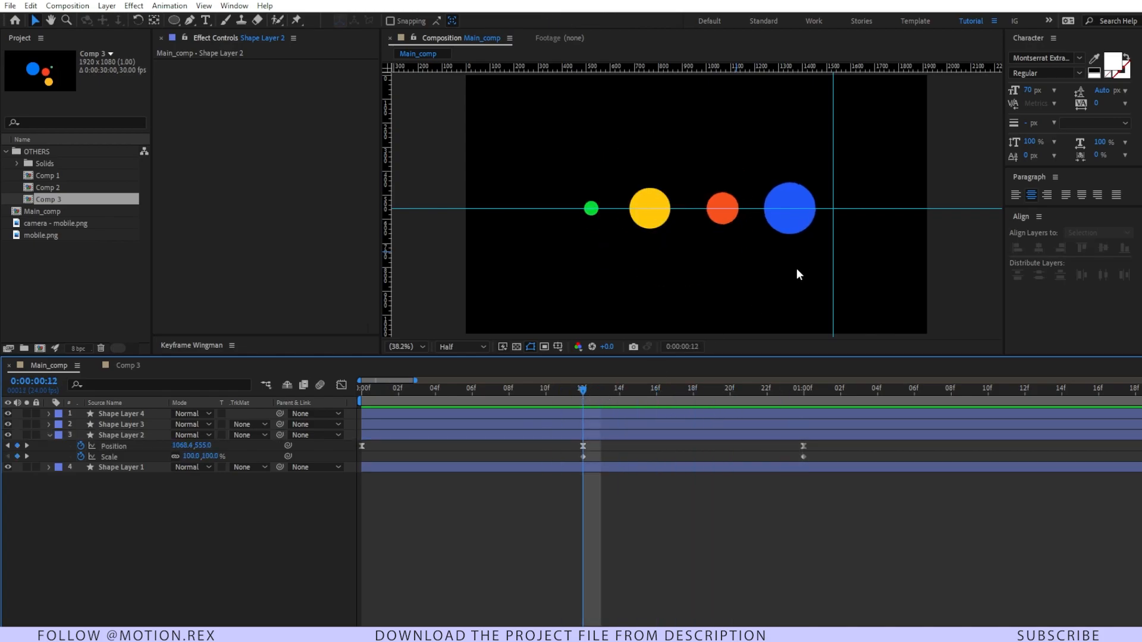
click(797, 220)
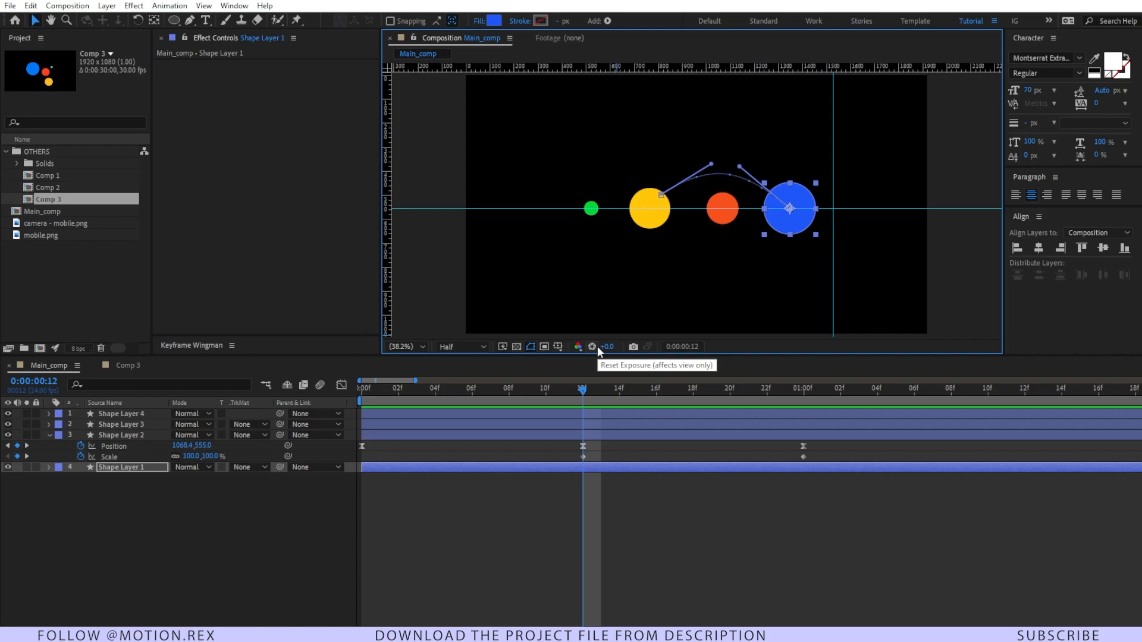
key(s)
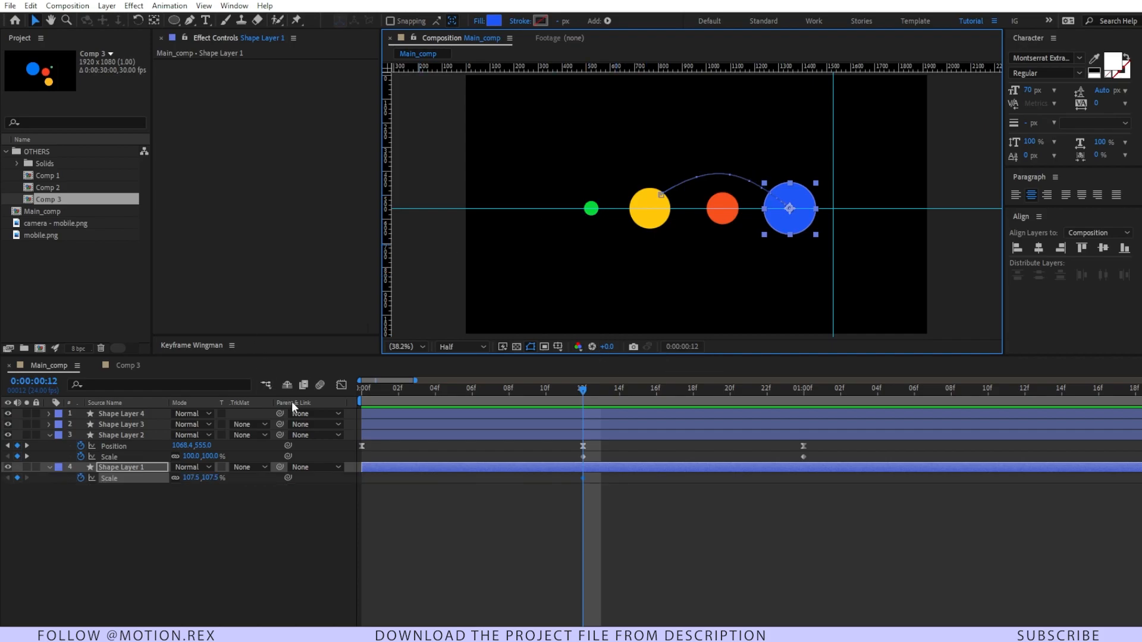
drag(598, 390, 803, 389)
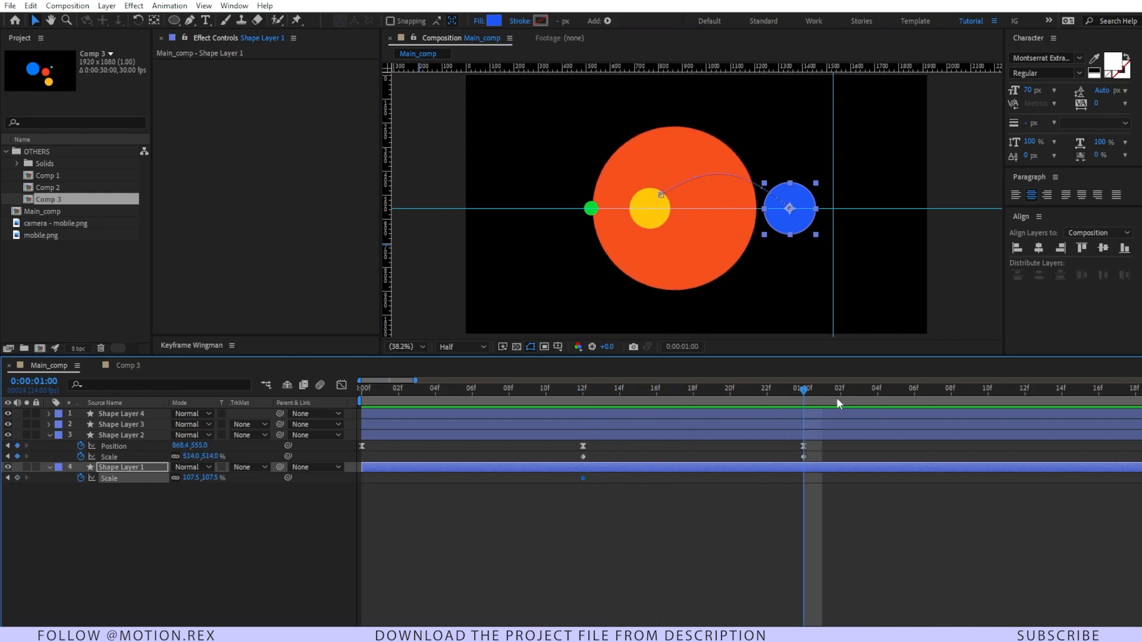
drag(208, 478, 515, 477)
click(825, 459)
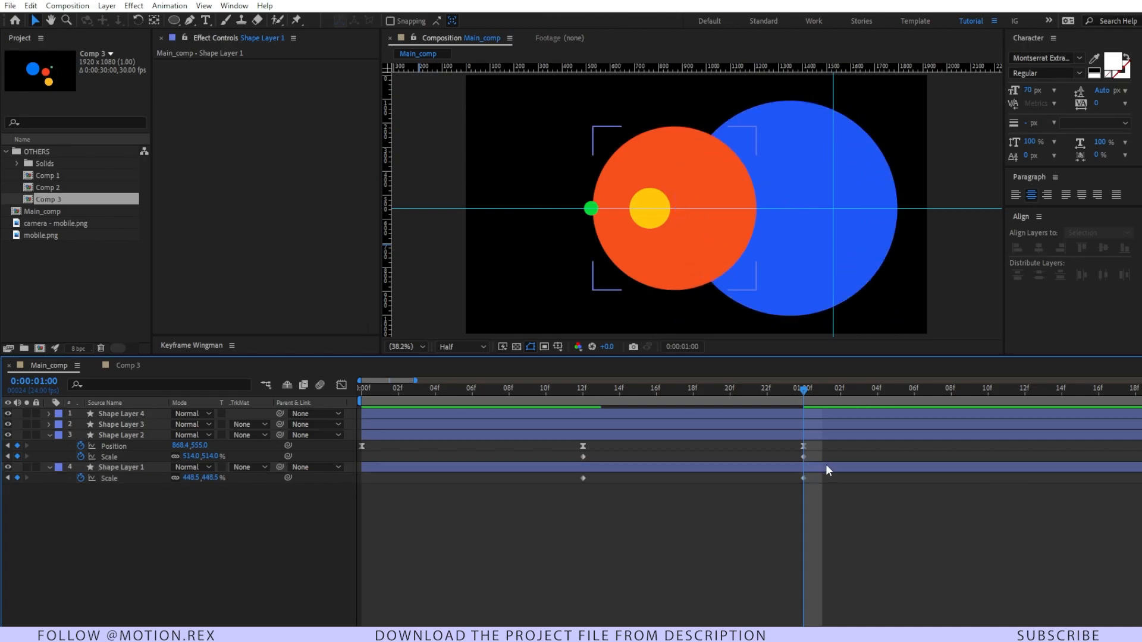
Select the Scale keyframes of the orange and blue circles and display them in the Graph Editor as a value graph
drag(826, 454, 576, 496)
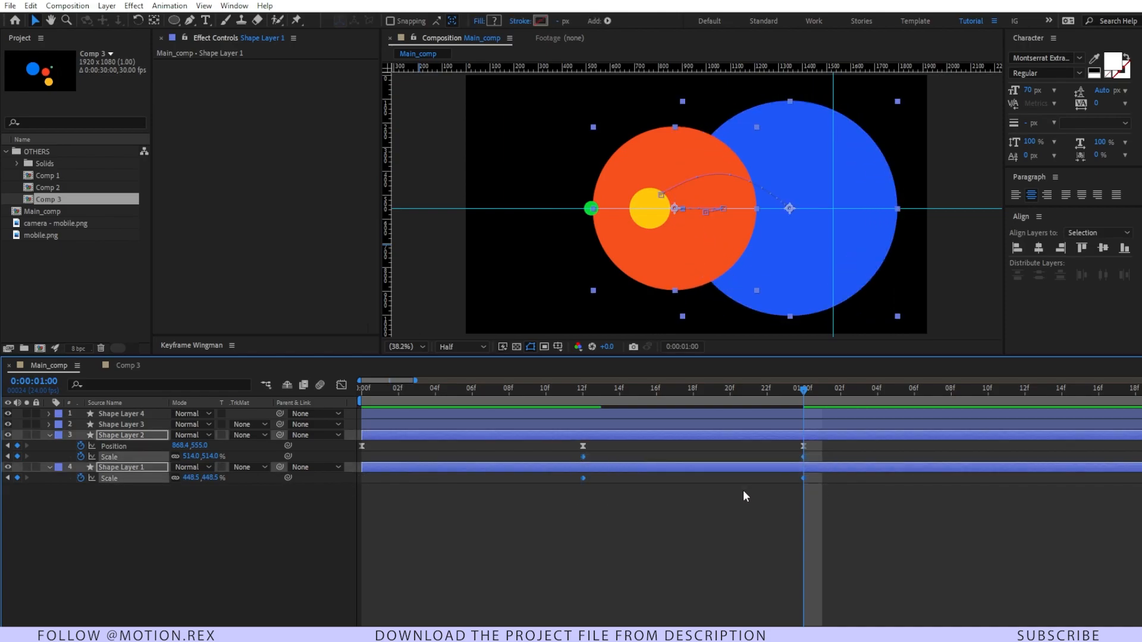
click(341, 385)
drag(880, 437, 491, 491)
drag(566, 415, 875, 510)
right_click(875, 503)
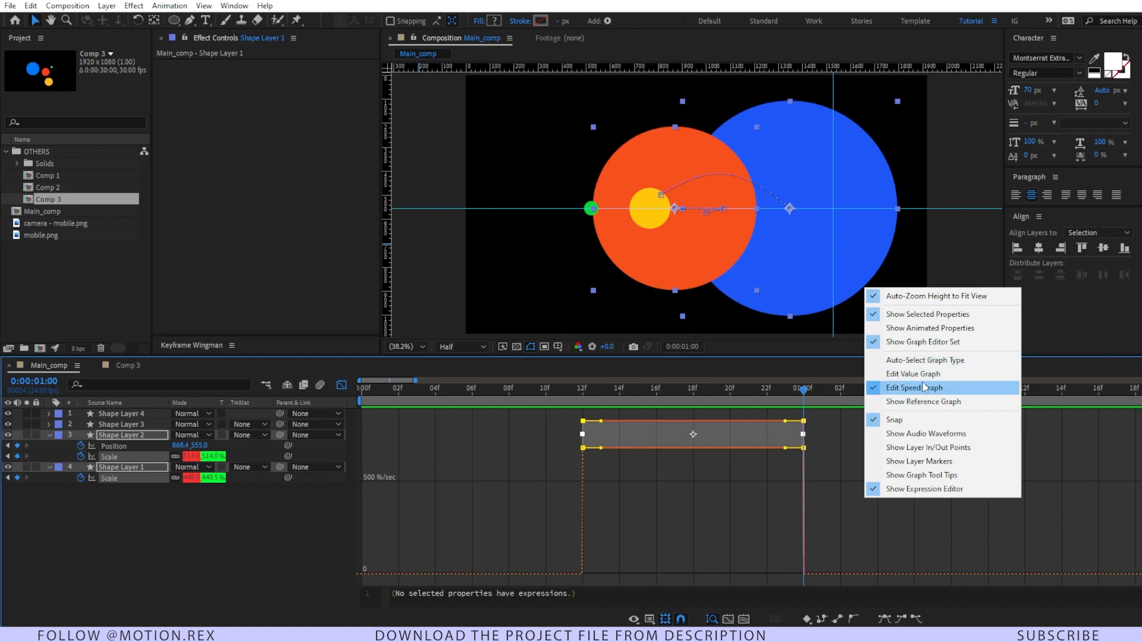
click(913, 375)
click(852, 491)
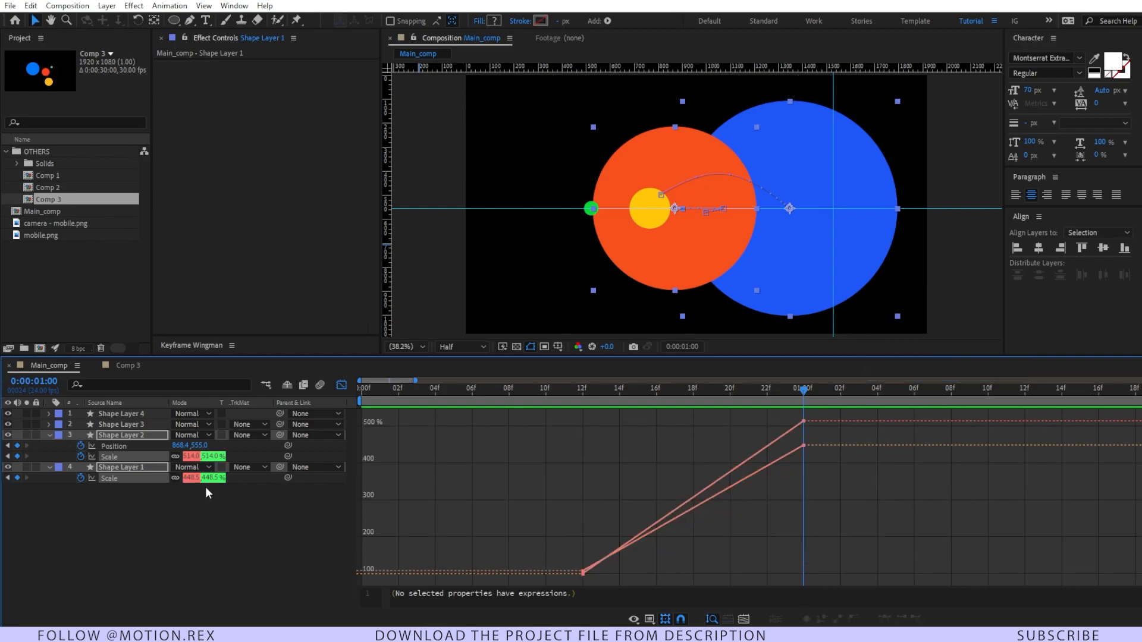
Isolate the orange circle's Scale curve in an enlarged Graph Editor and apply Easy Ease to both of its keyframes
click(209, 491)
click(646, 255)
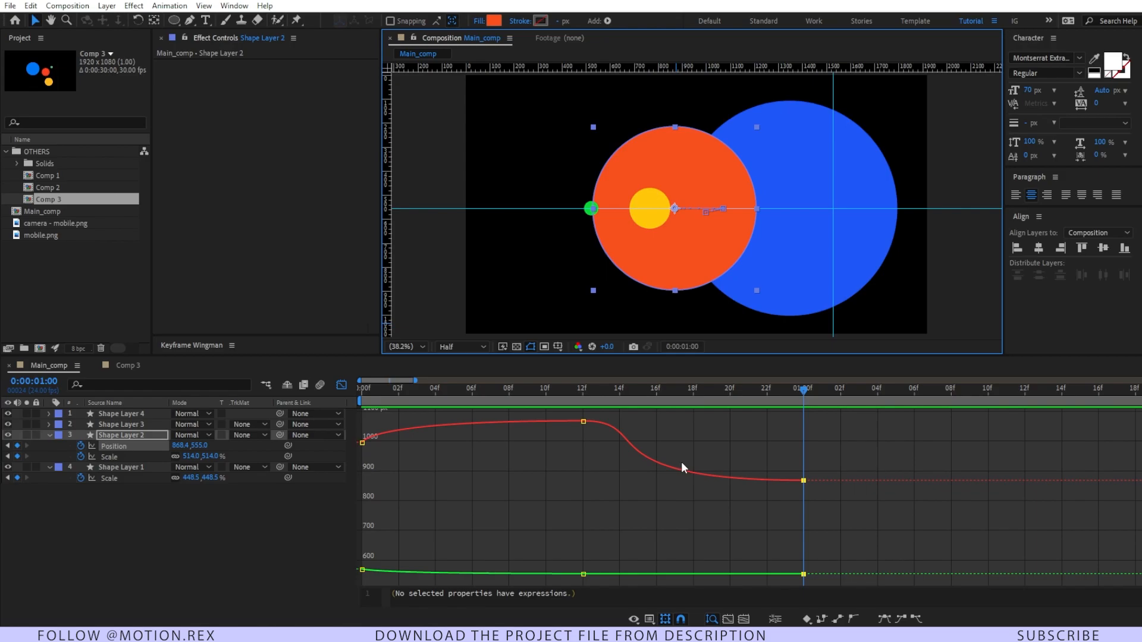
click(125, 458)
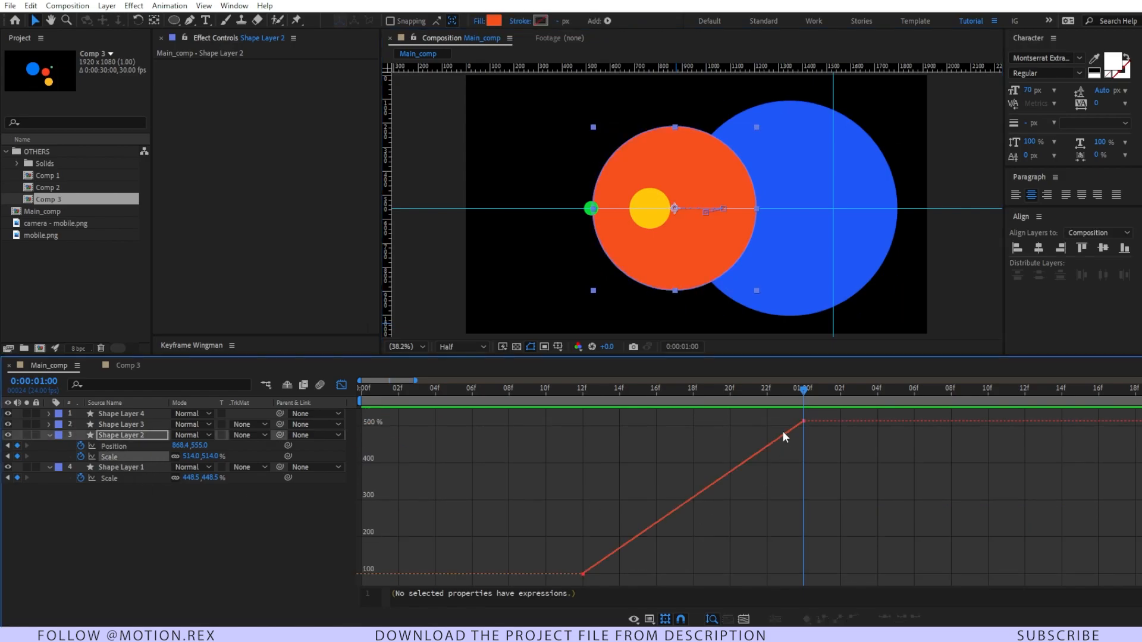
drag(764, 416, 934, 496)
click(636, 521)
drag(754, 357, 754, 304)
drag(520, 368, 856, 577)
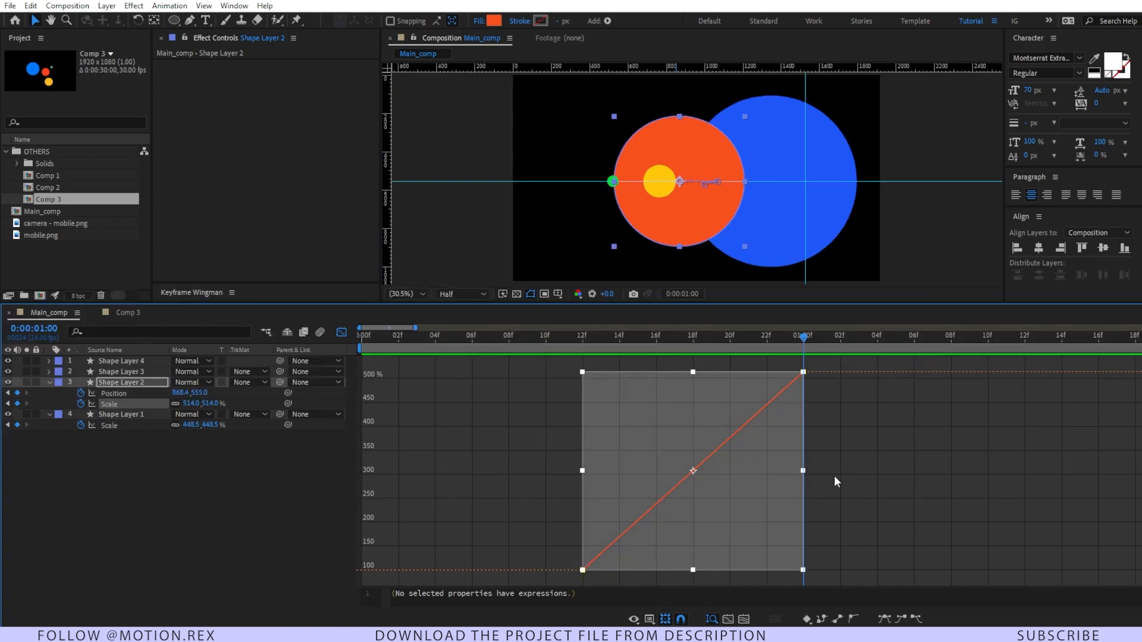
click(884, 621)
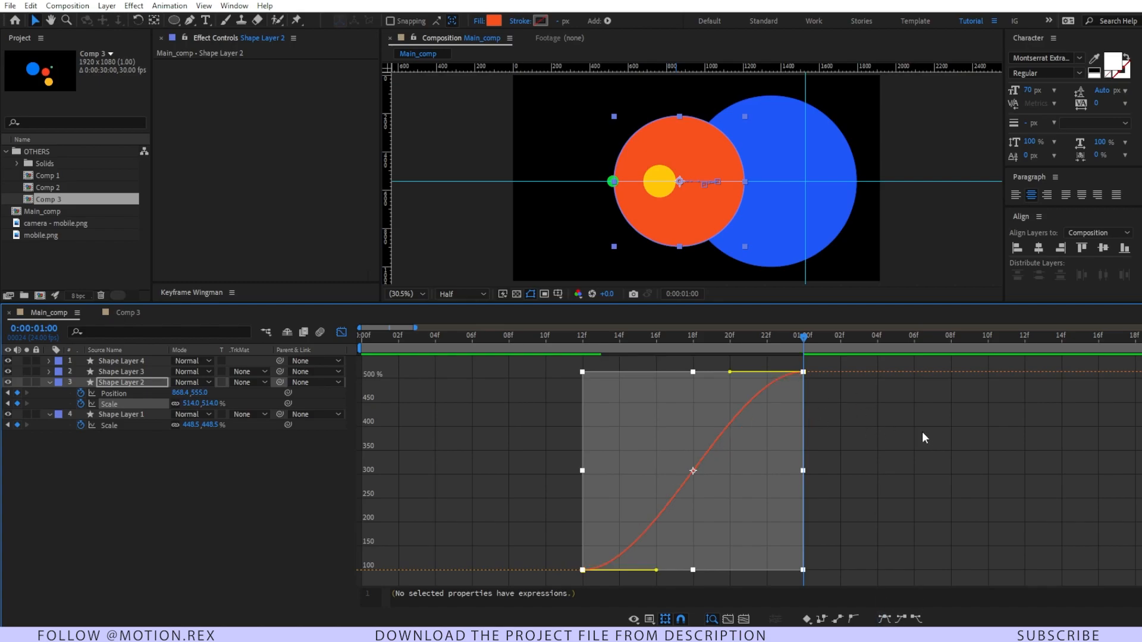
Reshape the orange circle's Scale curve with a steep start handle and a longer, flat end handle
click(736, 373)
drag(752, 358, 862, 402)
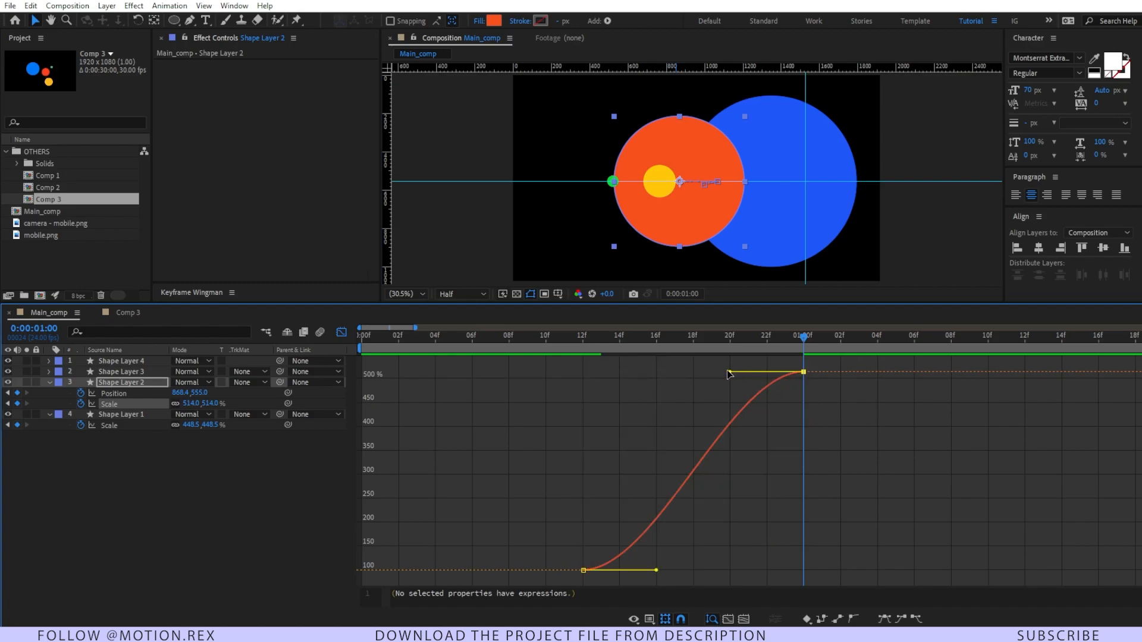
drag(656, 570, 605, 422)
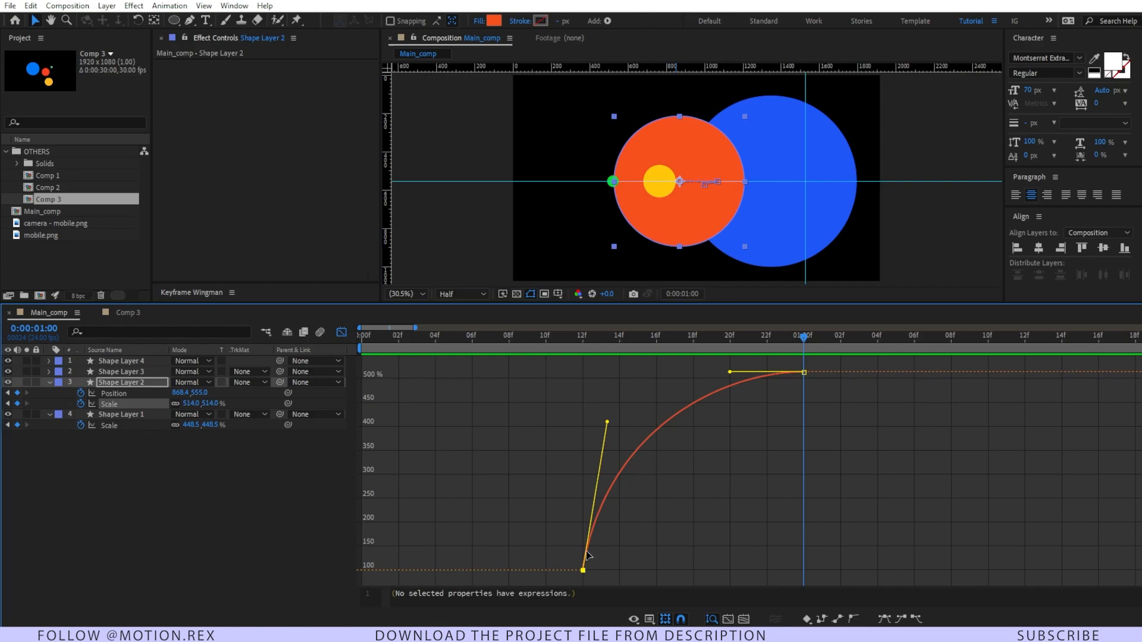
drag(732, 373, 563, 351)
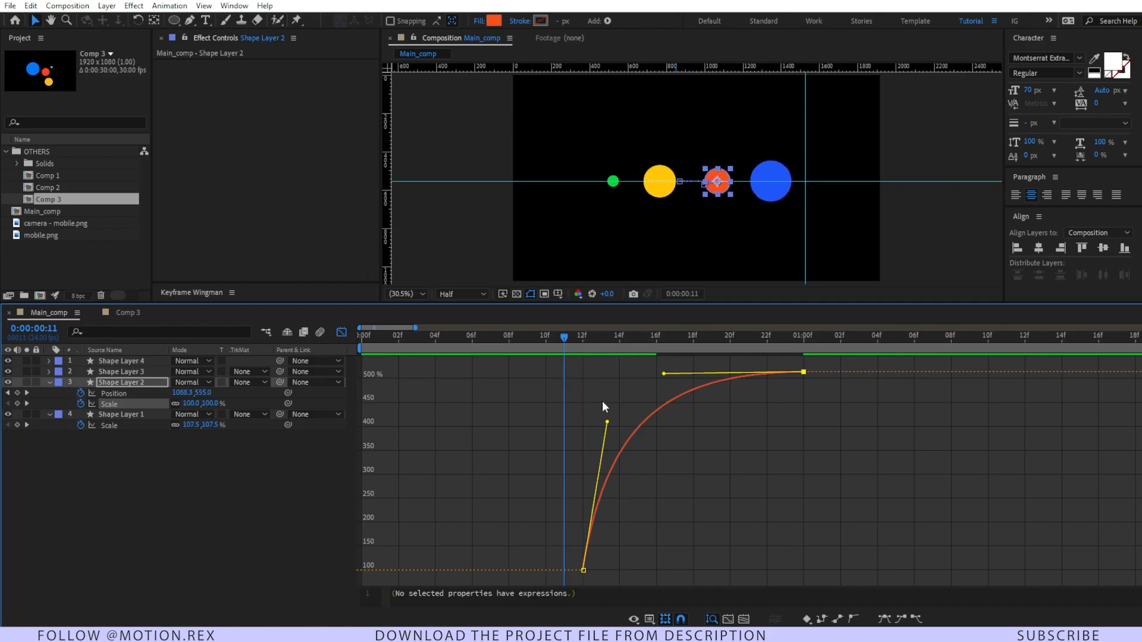
Make the start of the orange circle's Scale curve almost vertical and preview the faster growth
click(609, 419)
drag(691, 450, 510, 605)
drag(606, 422, 585, 414)
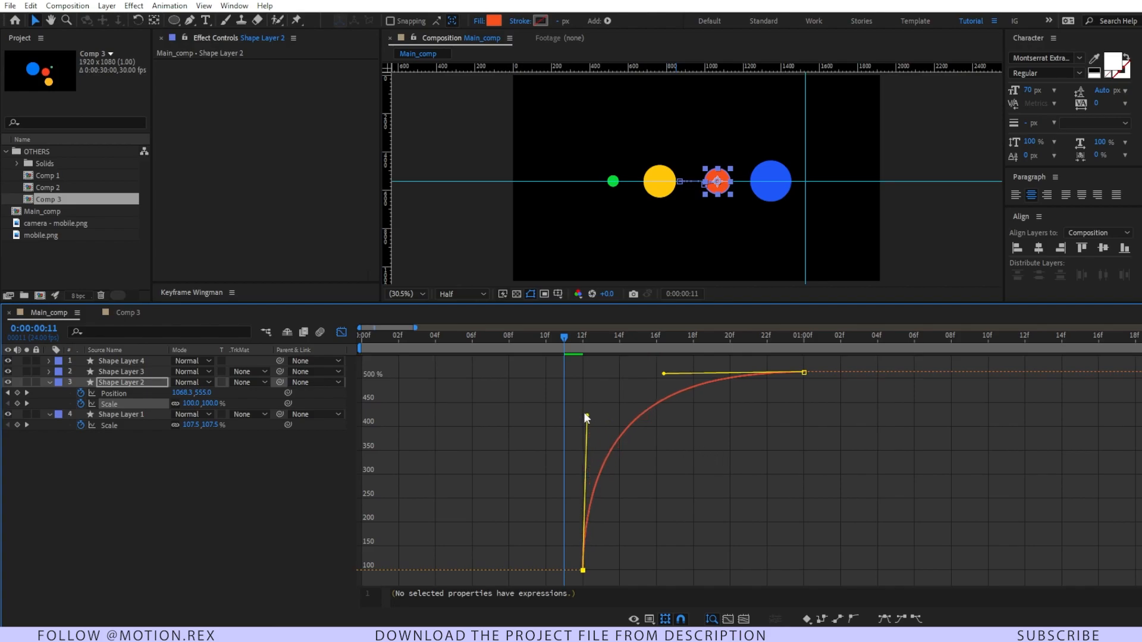
drag(664, 373, 572, 352)
key(space)
click(593, 351)
key(space)
Try the opposite Scale curve on the orange circle, with a slow, flat start and a near-vertical finish
drag(601, 351, 823, 536)
key(space)
key(space)
click(587, 349)
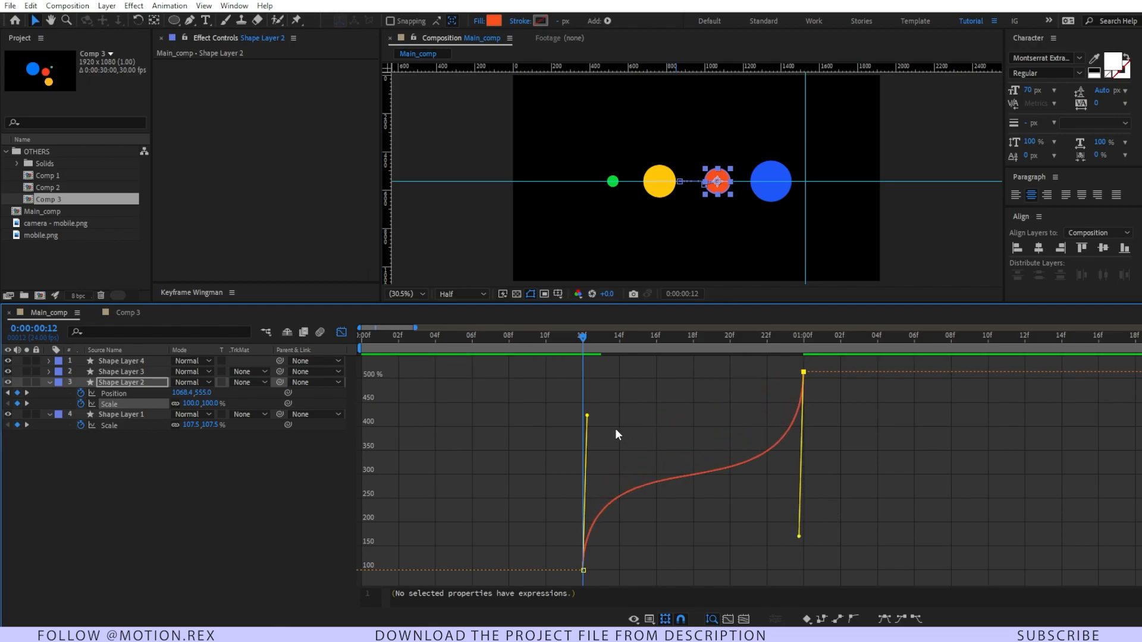
drag(591, 417, 733, 553)
Preview the slow-start scaling of the orange circle from 0:00:00:10 and again from 0:00:00:12
drag(755, 339, 545, 388)
key(space)
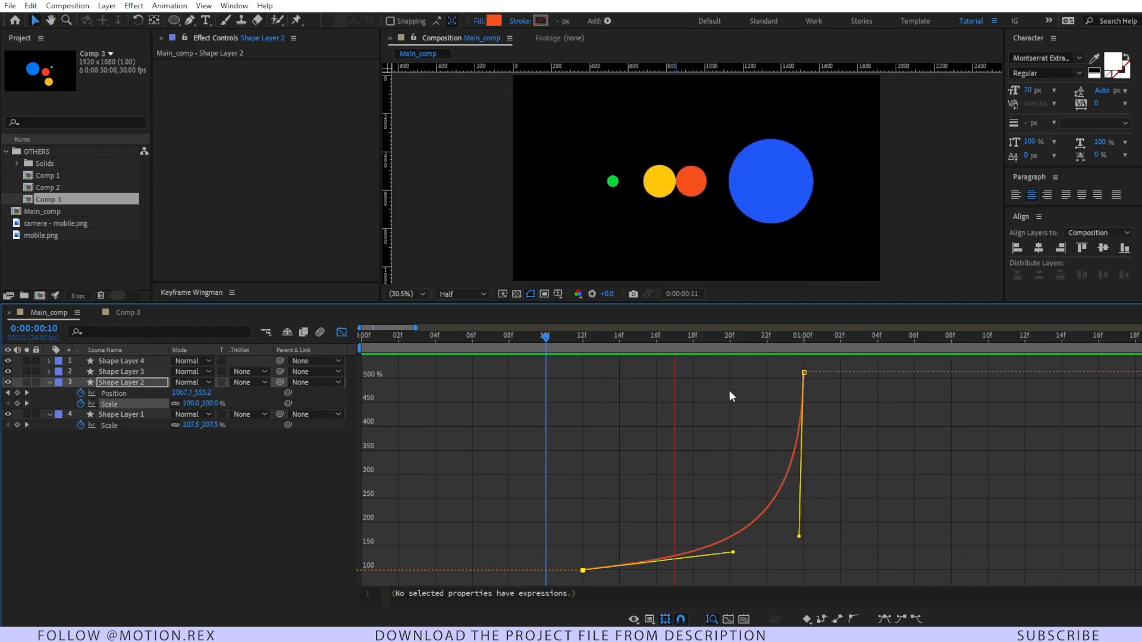
key(space)
drag(631, 339, 583, 352)
key(space)
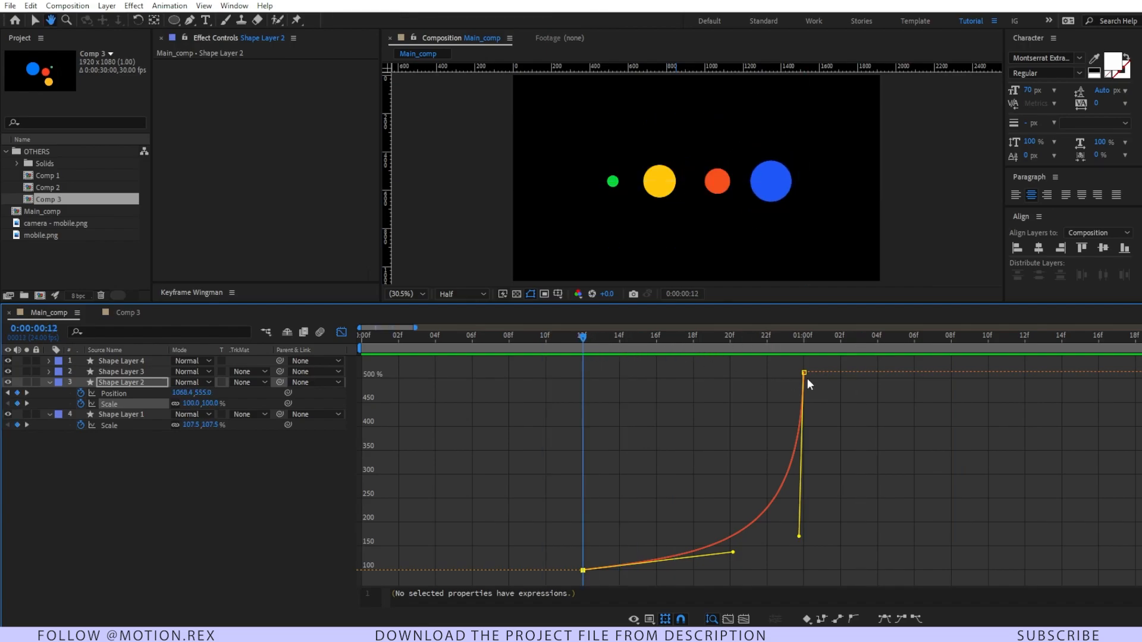
key(space)
Reshape the orange circle's Scale curve to rise steeply after 0:00:00:12 and ease out gently towards 0:00:01:00
drag(879, 490, 570, 575)
drag(733, 552, 615, 385)
drag(799, 536, 653, 383)
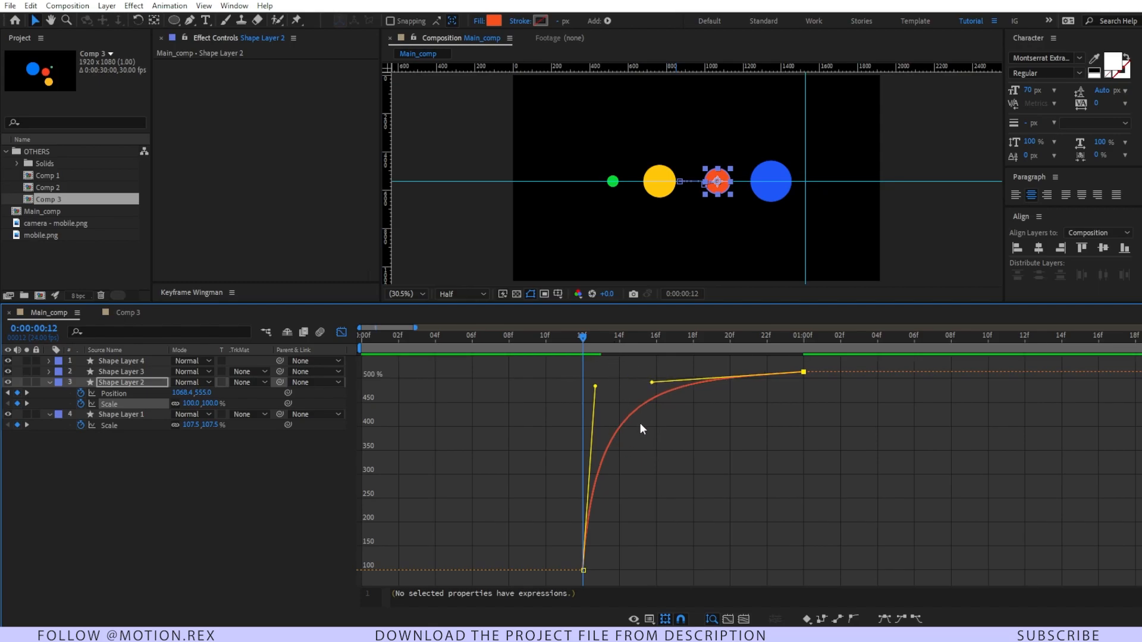
Preview the fast-start scaling from 0:00:00:10 and move the current time to 0:00:01:01
click(546, 340)
key(space)
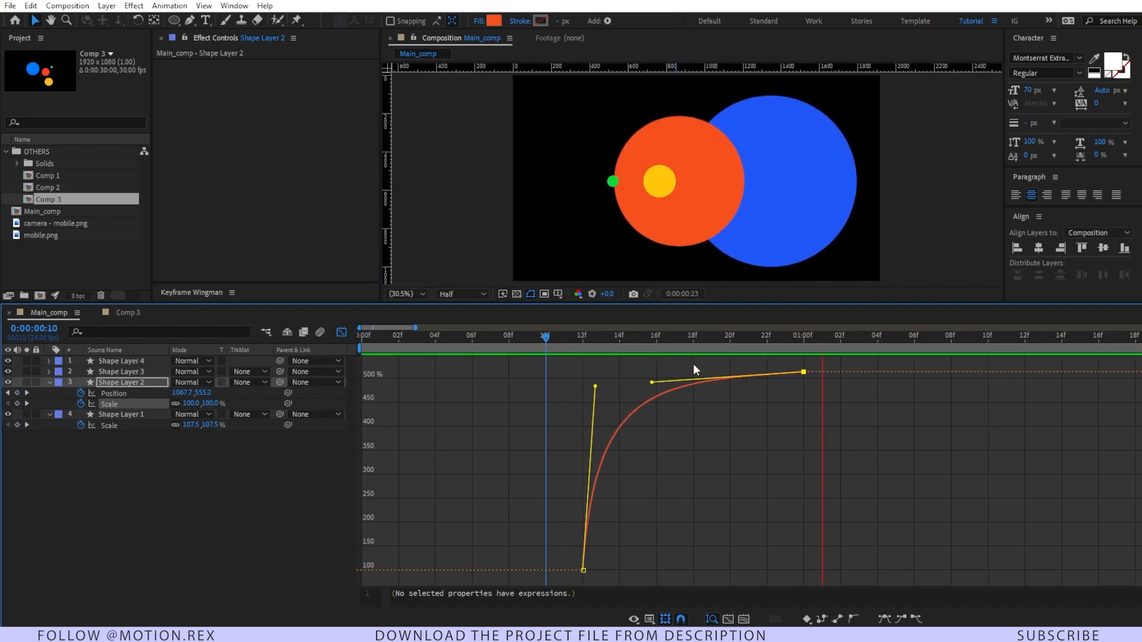
drag(802, 342, 555, 364)
key(Page_Up)
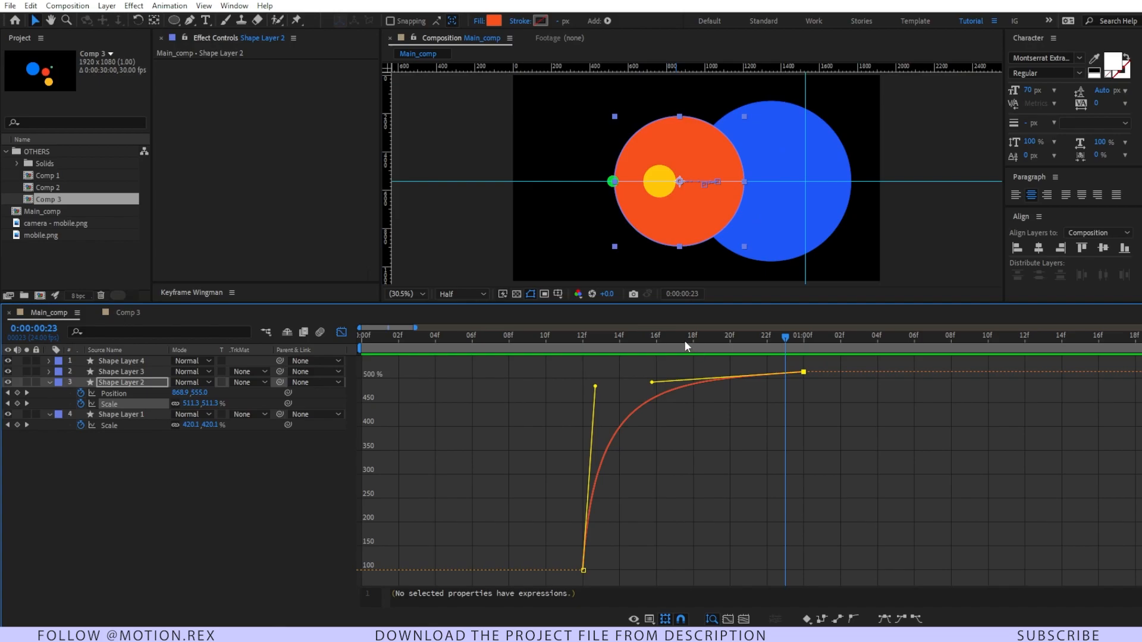
key(space)
key(Page_Down)
key(Page_Down)
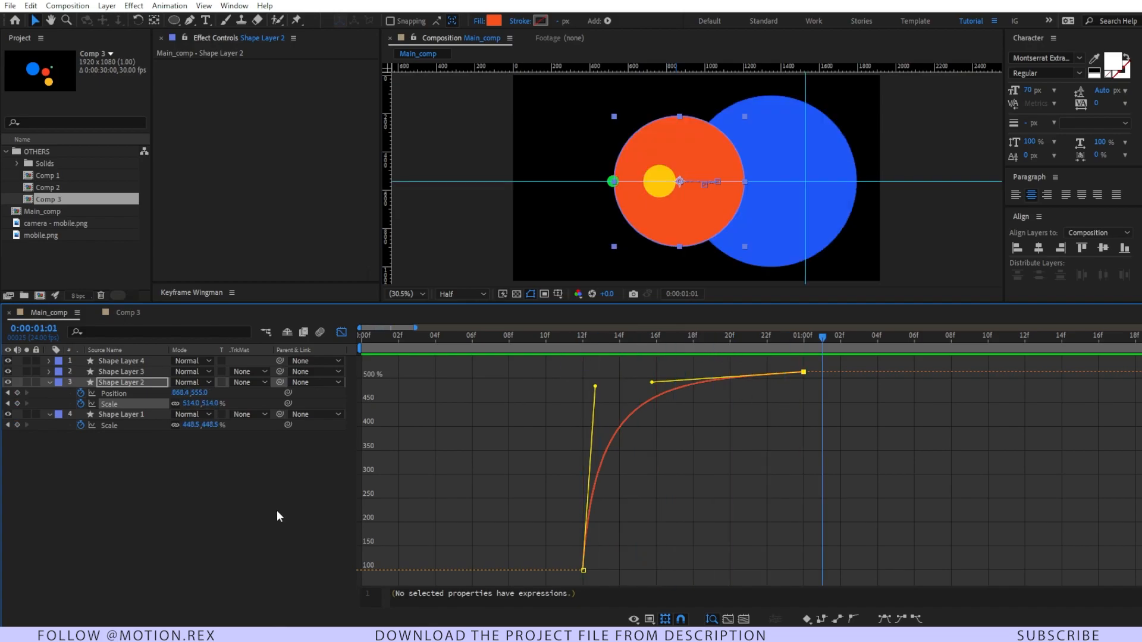
Apply Easy Ease to the blue circle's Scale keyframes at 0:00:00:12 and 0:00:01:00
click(310, 519)
click(814, 249)
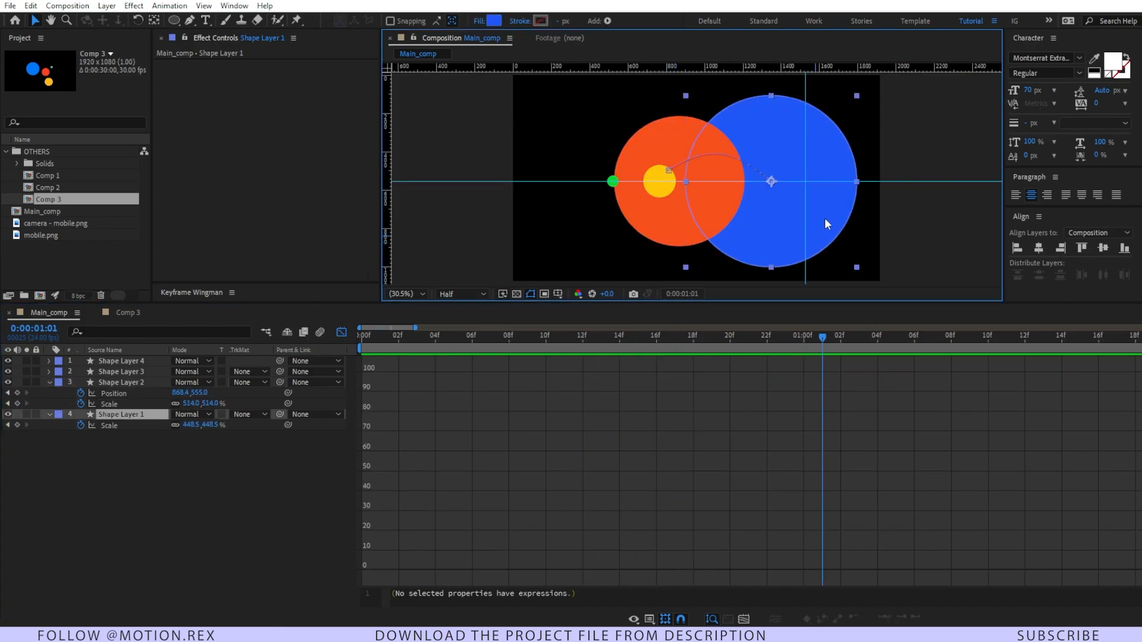
click(131, 425)
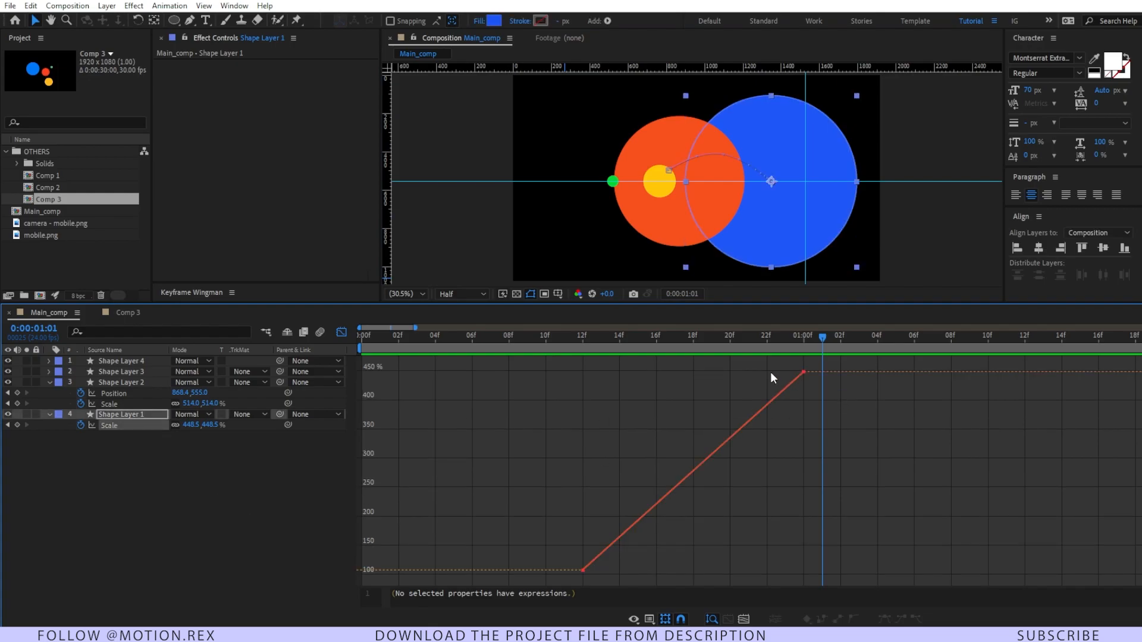
drag(532, 374, 899, 582)
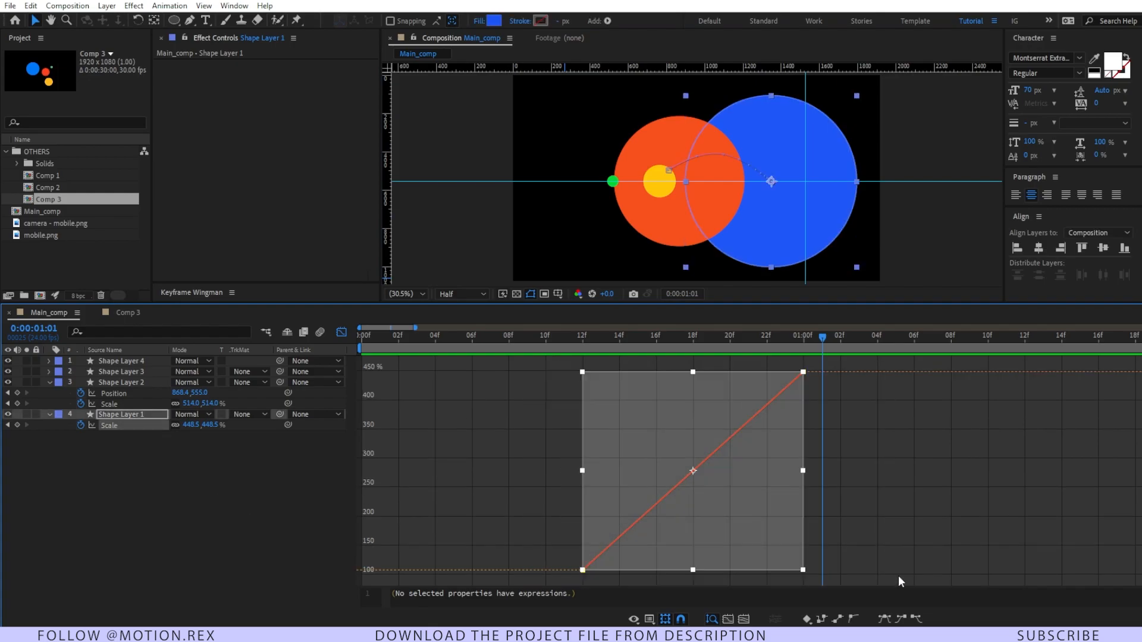
key(F9)
click(711, 552)
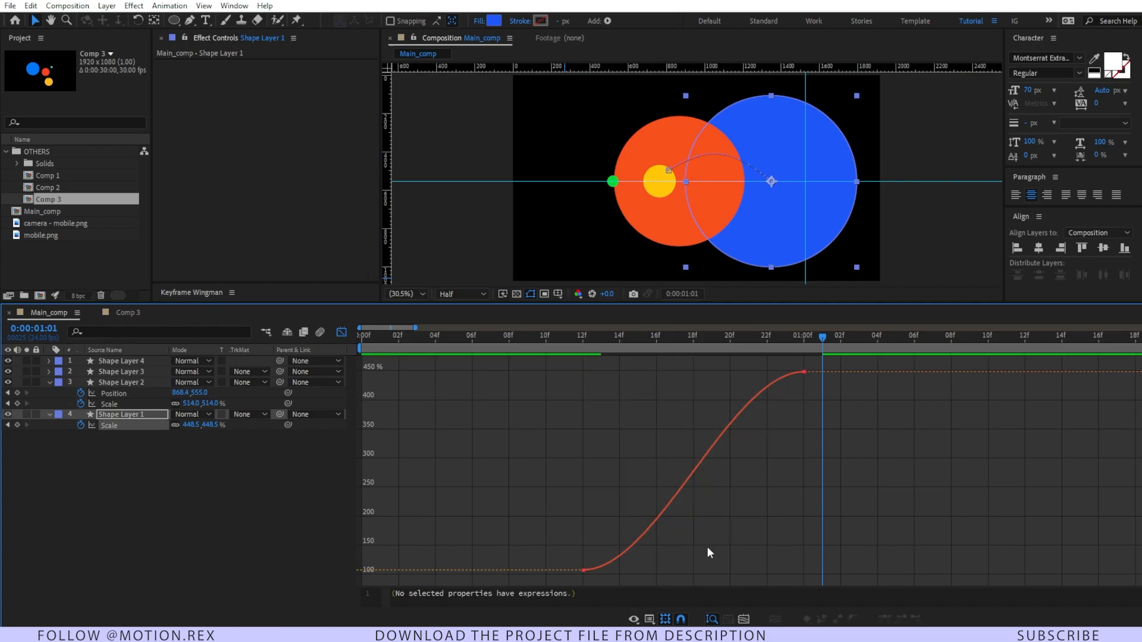
Reshape the blue circle's Scale curve to rise steeply after 0:00:00:12 and ease out gently towards 0:00:01:00
click(617, 565)
drag(657, 572, 598, 415)
drag(731, 373, 633, 379)
drag(600, 416, 593, 416)
Leave the Graph Editor, set the current time to 0:00:00:12 and enlarge the Composition viewer
click(581, 339)
drag(581, 344, 564, 339)
right_click(736, 411)
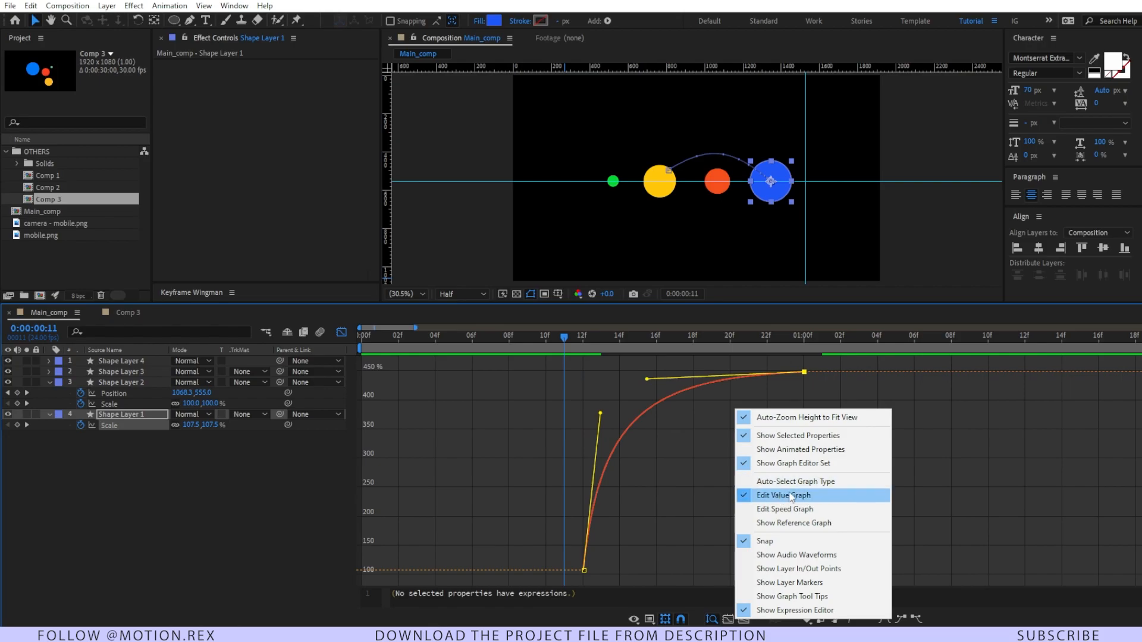
click(663, 470)
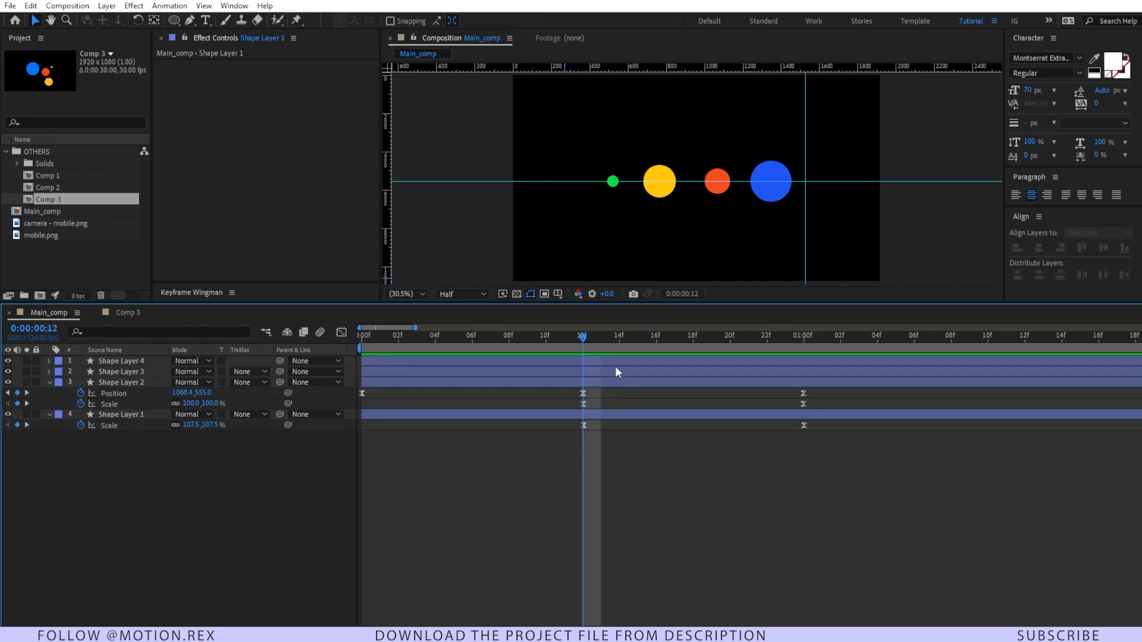
drag(576, 341, 579, 345)
click(613, 182)
drag(423, 302, 506, 388)
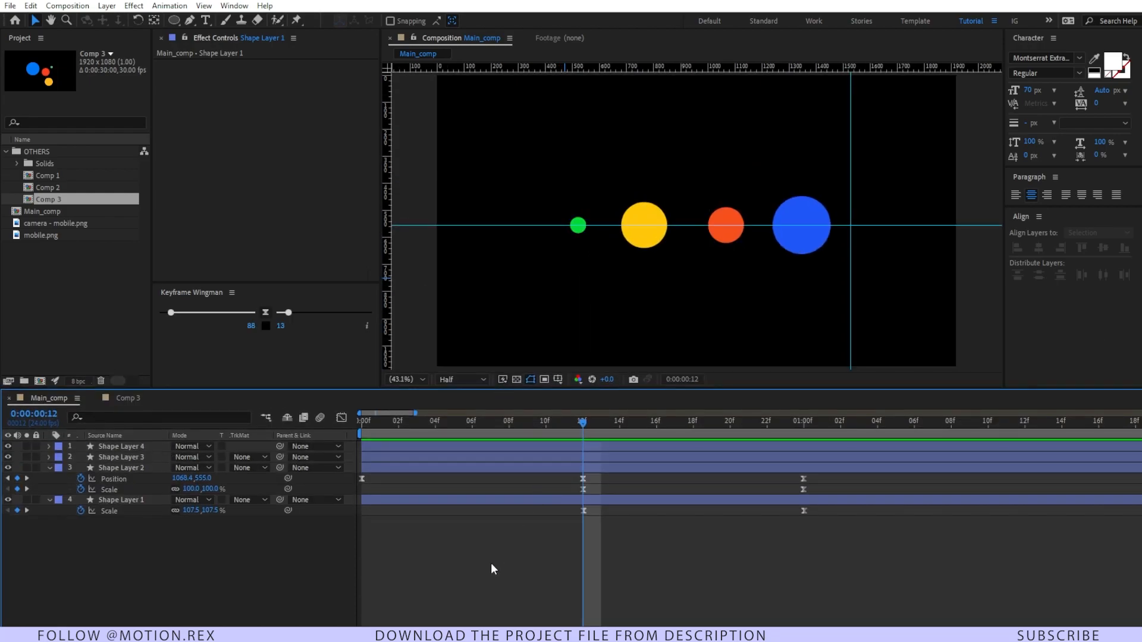
Reveal the green circle's Position keyframes and set its X position to about 1495 at 0:00:01:00
click(138, 449)
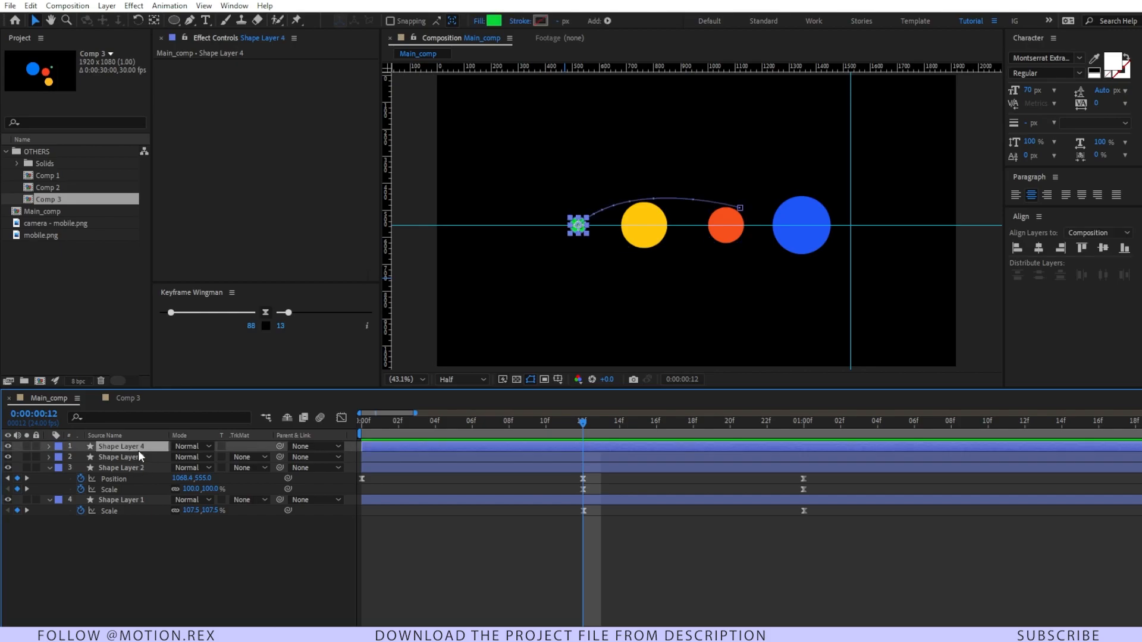
key(ctrl+z)
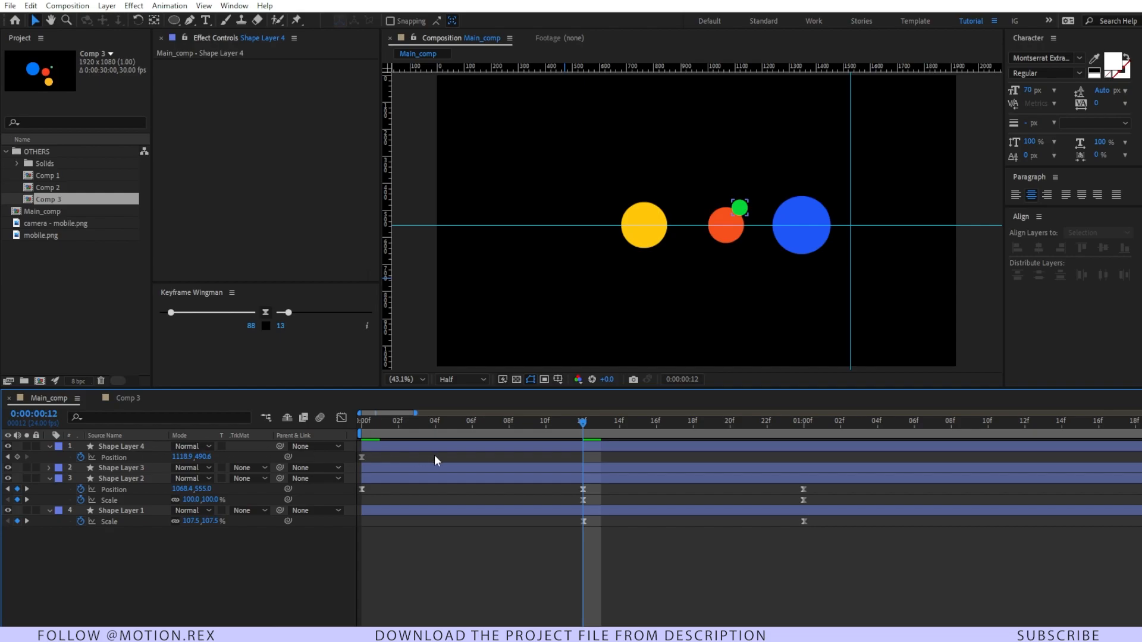
key(ctrl+shift+z)
drag(586, 423, 807, 423)
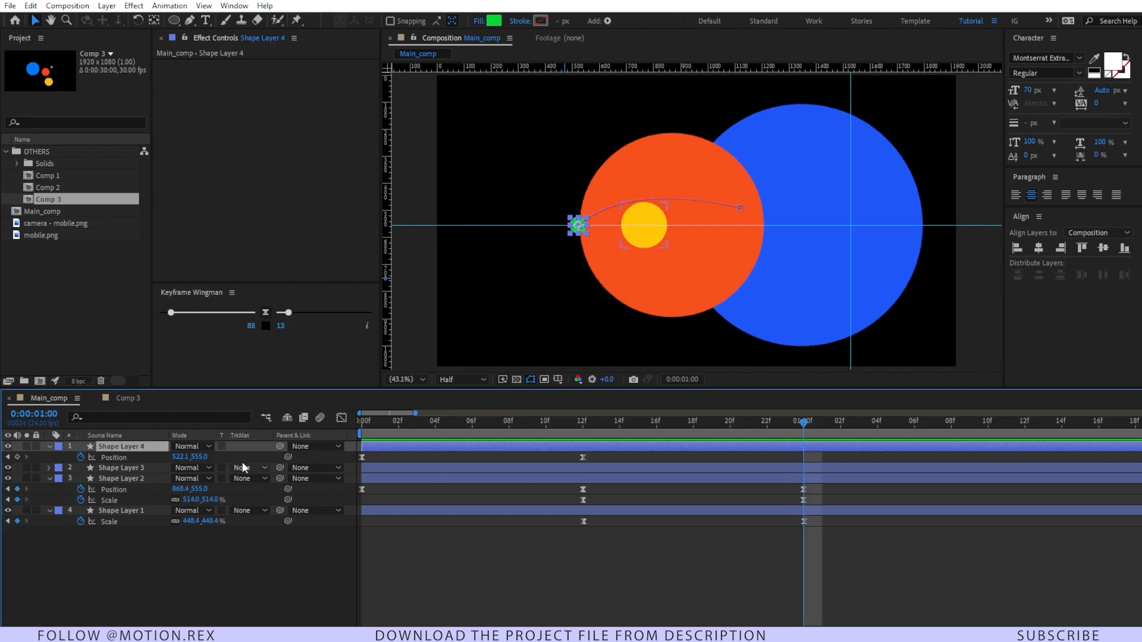
drag(178, 456, 790, 455)
click(746, 520)
Show the green circle's Position keyframes in the Graph Editor as a speed graph, with the current time at 0:00:00:12
drag(903, 454, 604, 462)
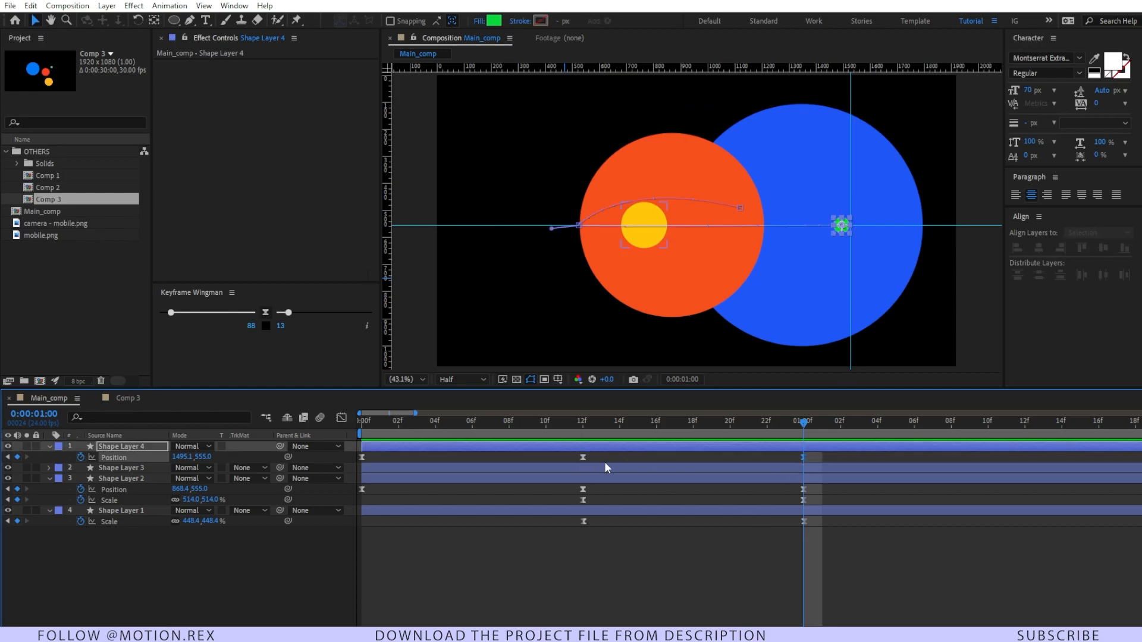
click(341, 417)
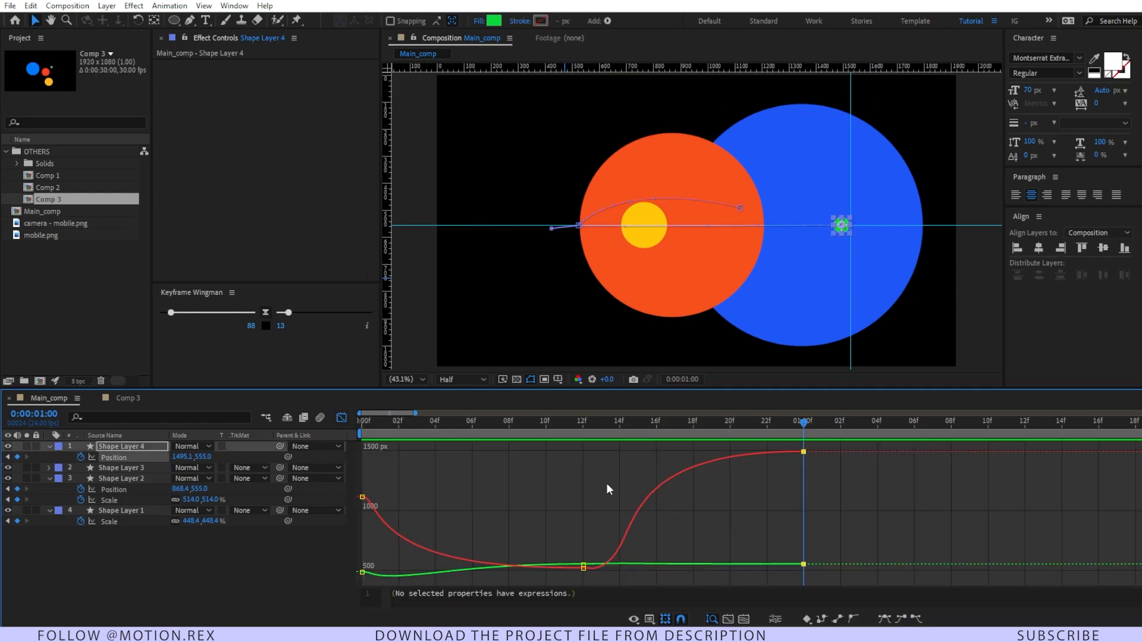
drag(621, 423, 583, 440)
right_click(781, 496)
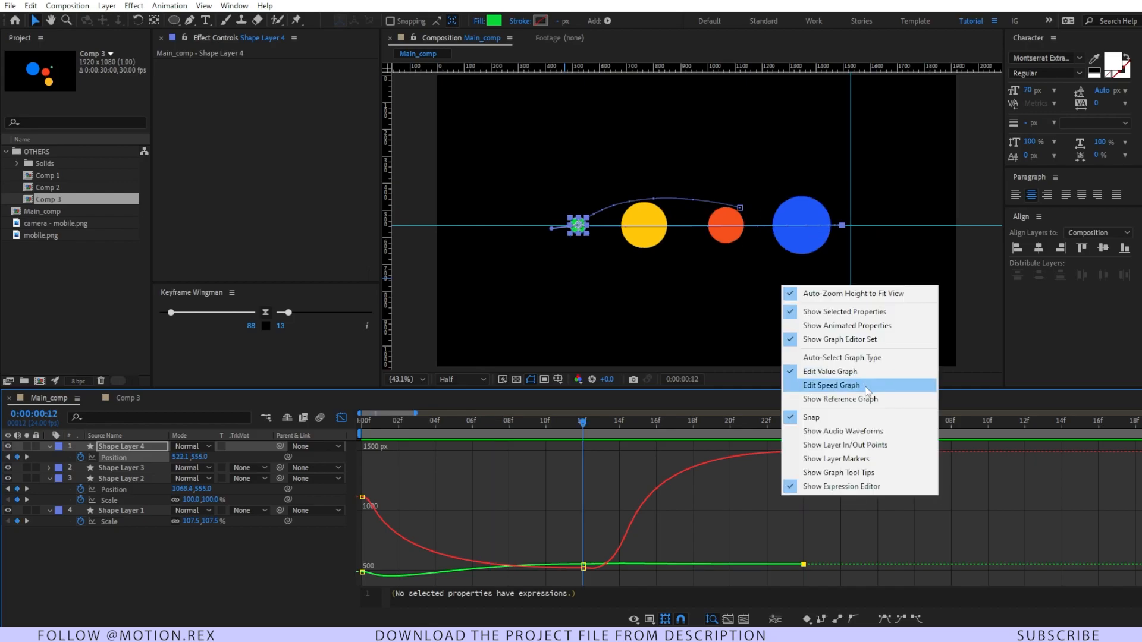
click(832, 386)
Reshape the green circle's speed curve so the second move peaks soon after 0:00:00:12 and slows gradually towards 0:00:01:00
drag(823, 485, 383, 572)
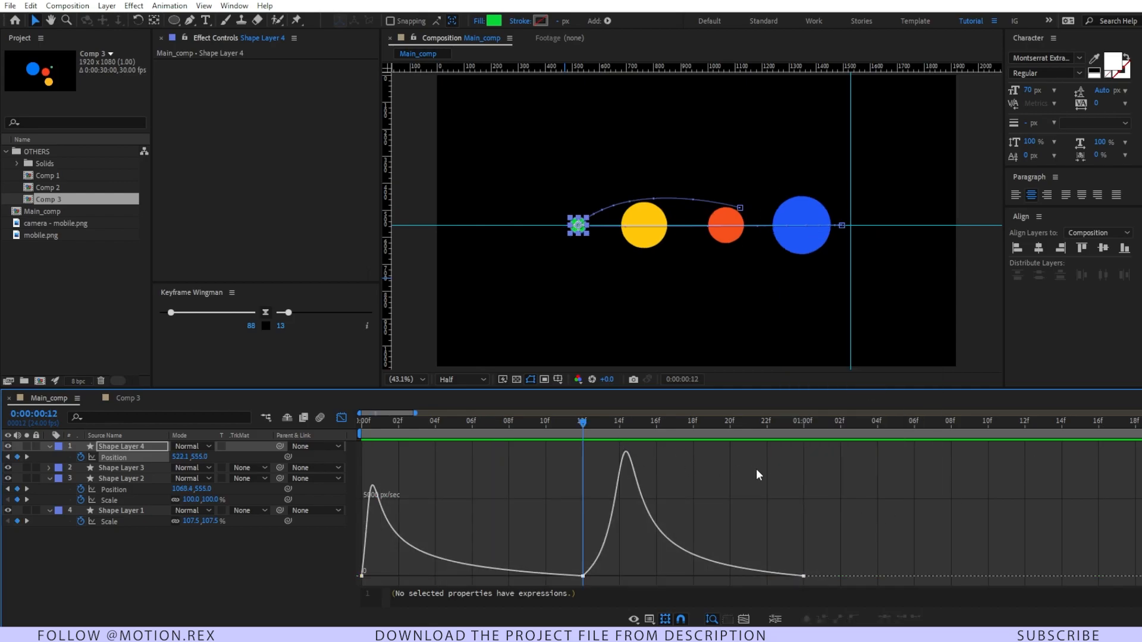
right_click(755, 468)
click(731, 483)
right_click(690, 461)
click(656, 527)
drag(640, 562, 605, 579)
Preview the green circle's movement from 0:00:00:09 and replay it from the start of the composition
drag(542, 428, 537, 431)
key(space)
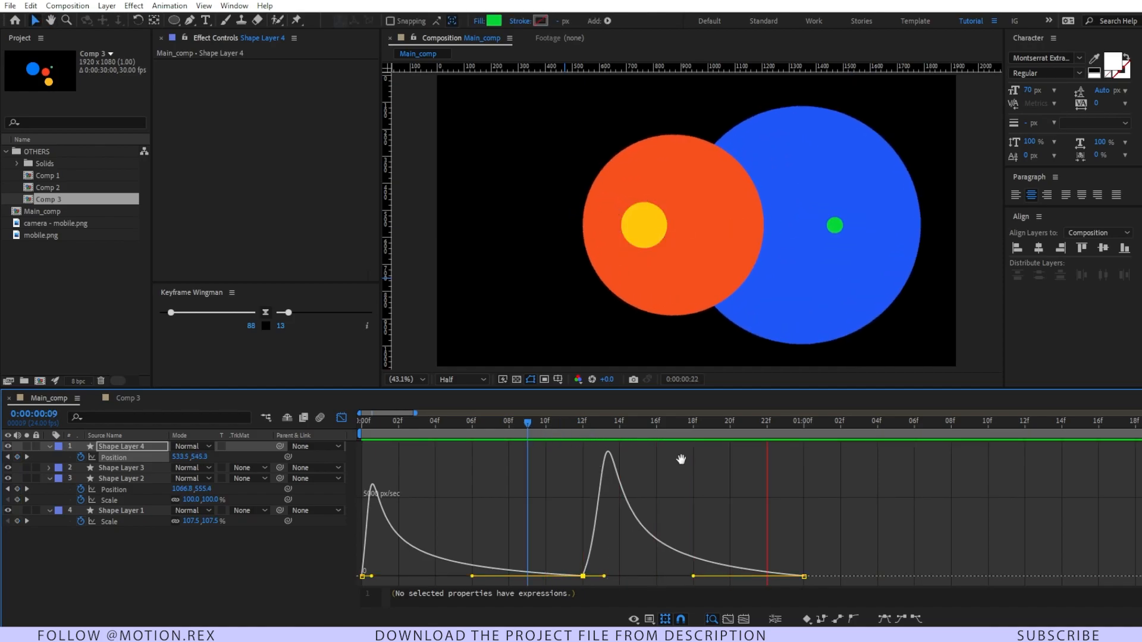
click(572, 429)
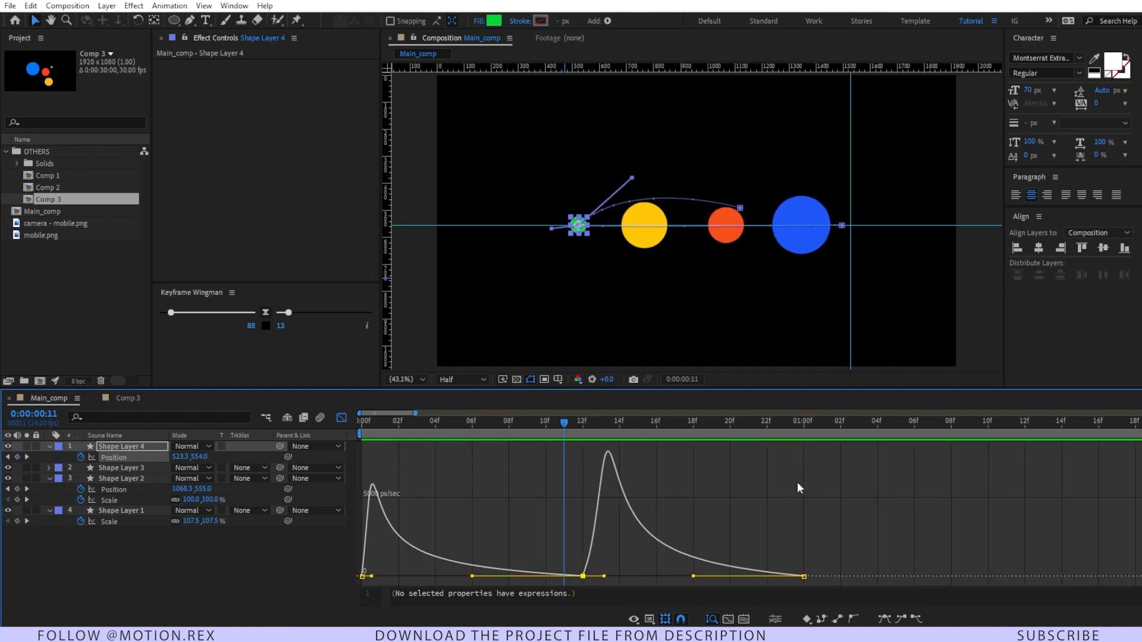
drag(782, 421, 360, 437)
key(space)
key(space)
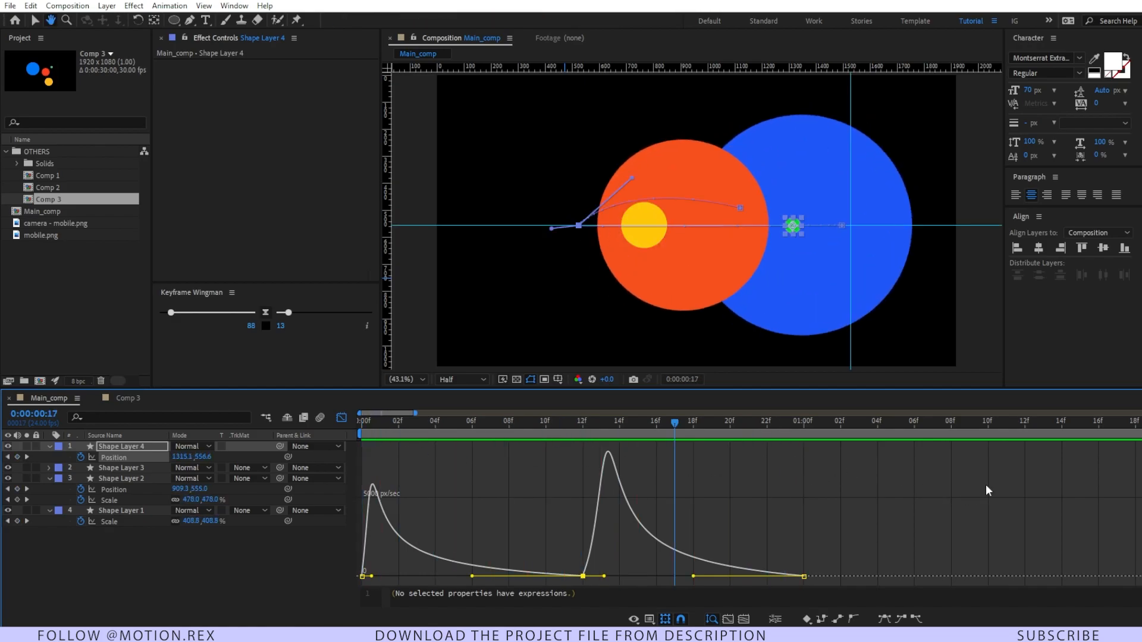
Close the Graph Editor and replay the circles' combined movement and scaling several times from around 0:00:00:11 and 0:00:00:12
click(342, 418)
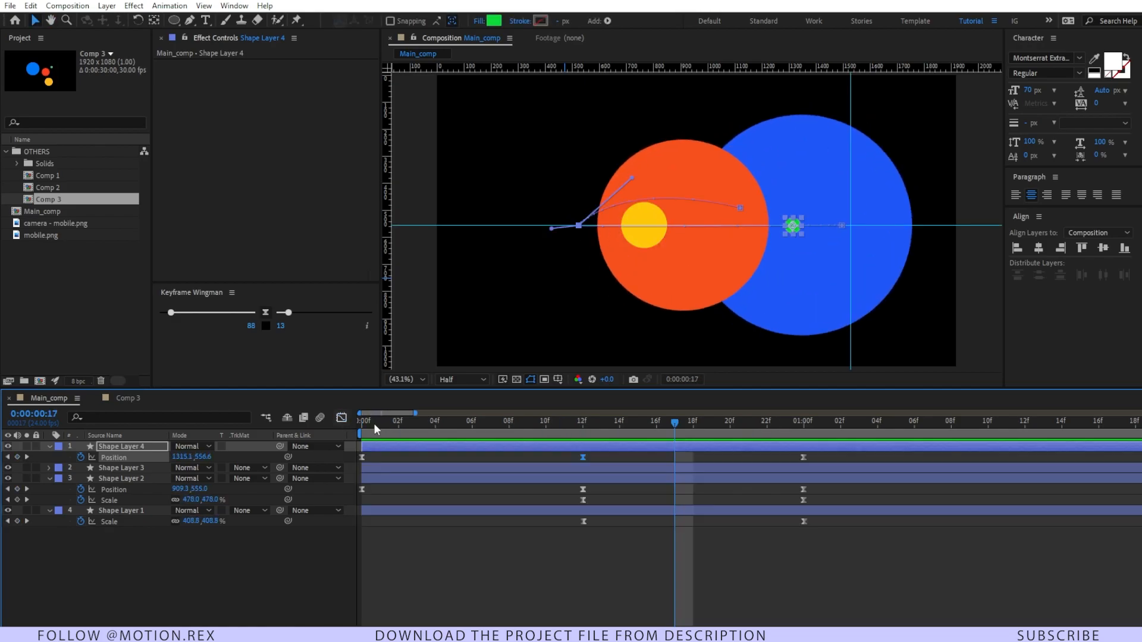
click(620, 549)
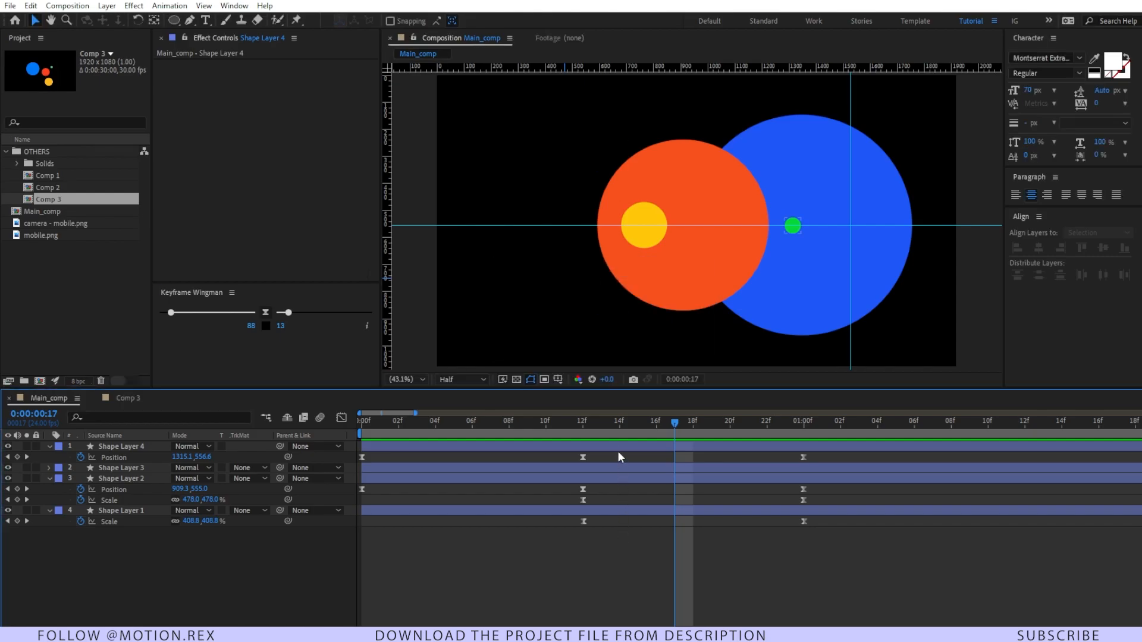
drag(610, 431, 577, 433)
key(space)
key(space)
click(566, 436)
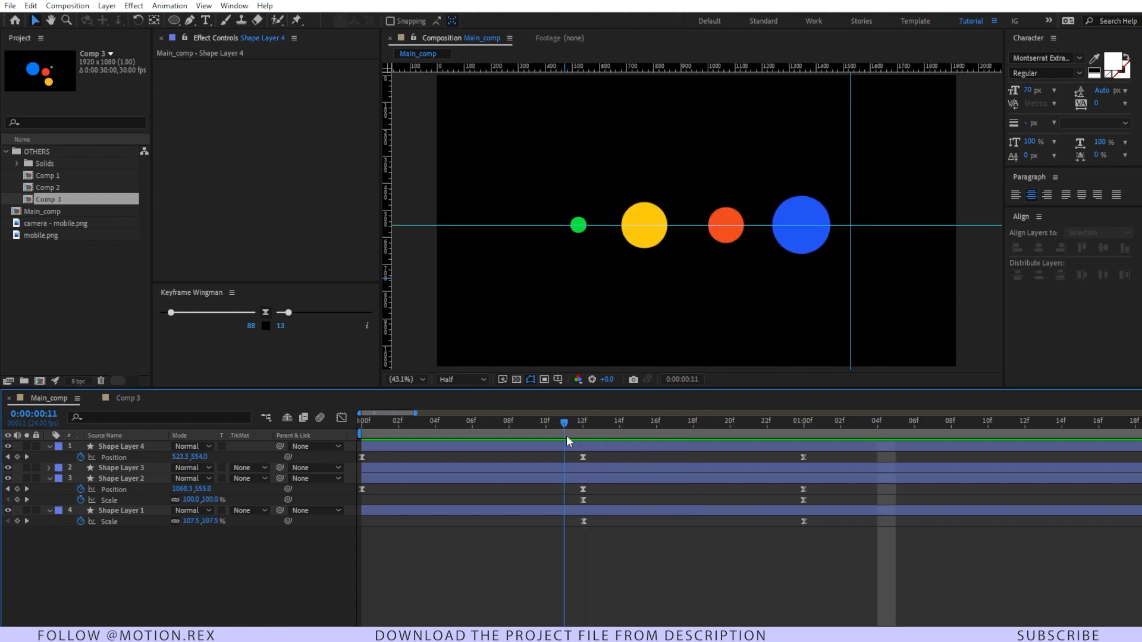
key(space)
key(space)
click(584, 429)
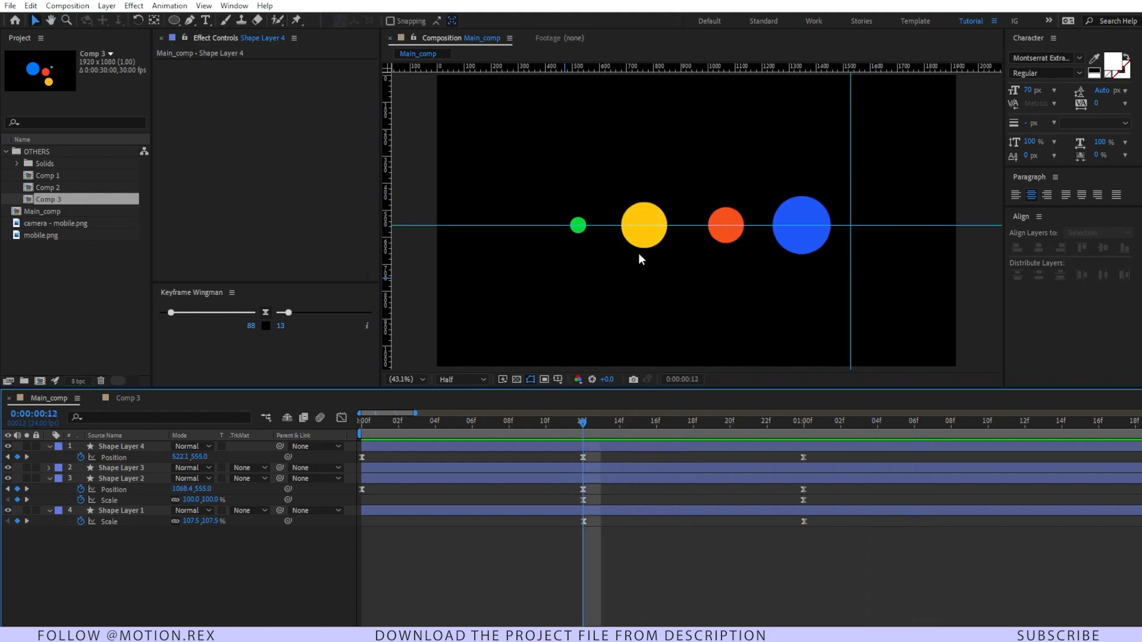
key(space)
key(space)
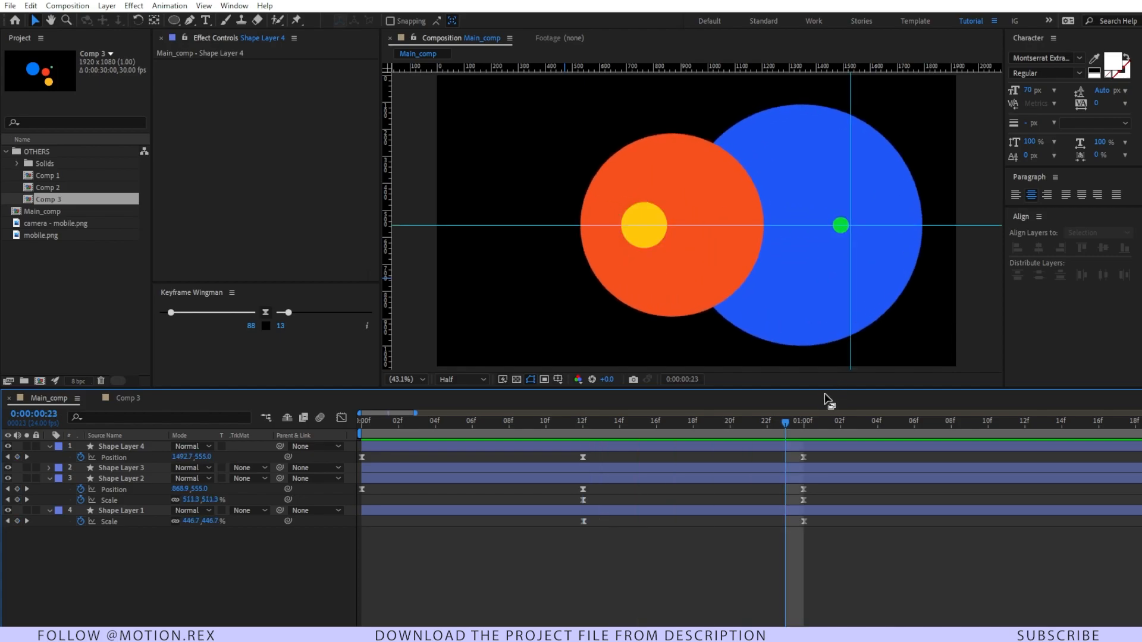
drag(607, 435, 559, 454)
key(space)
Enable Scale keyframing on the yellow circle (Shape Layer 3) at 0:00:00:12
click(642, 226)
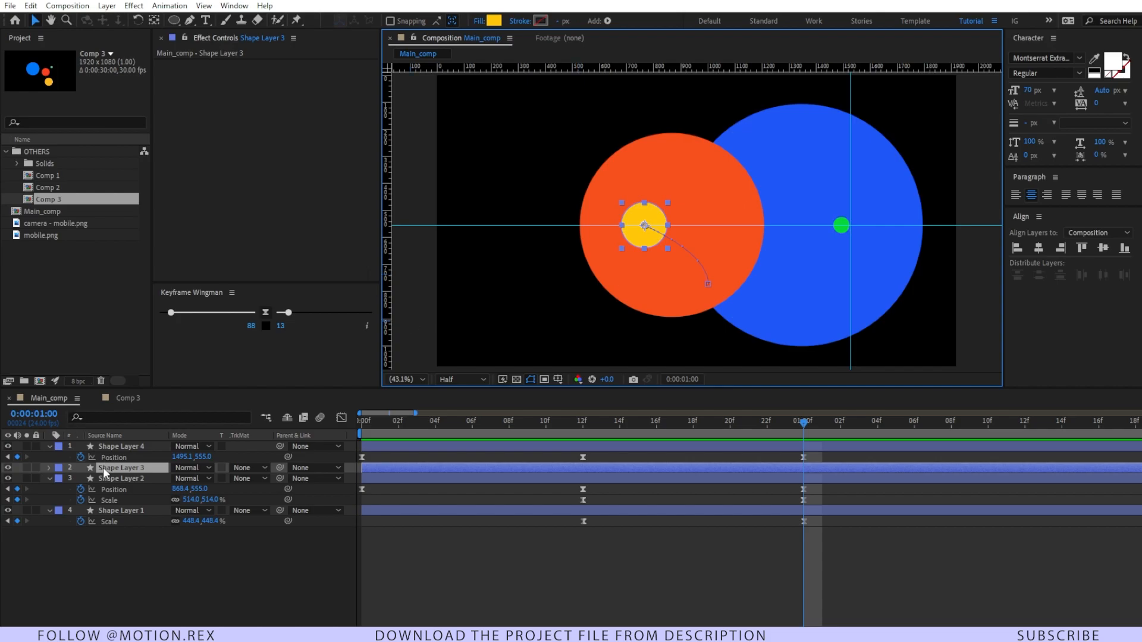
key(s)
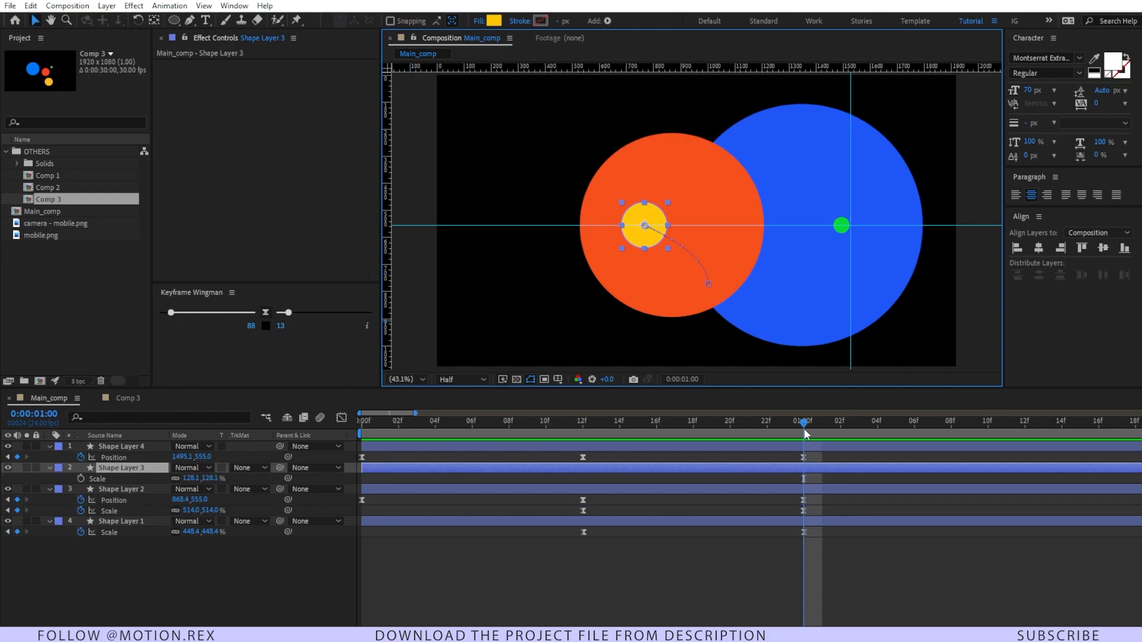
drag(804, 424, 586, 452)
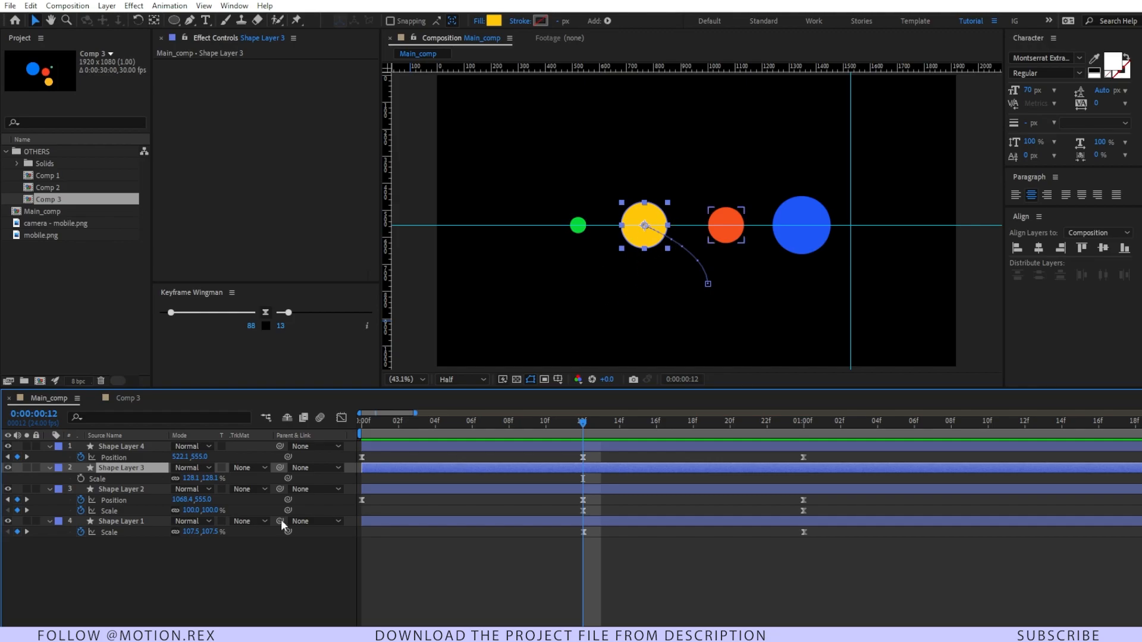
click(81, 479)
Scale the yellow circle up to about 2062% at 0:00:01:00 to cover the whole frame, and scrub through the growth
drag(593, 421, 836, 427)
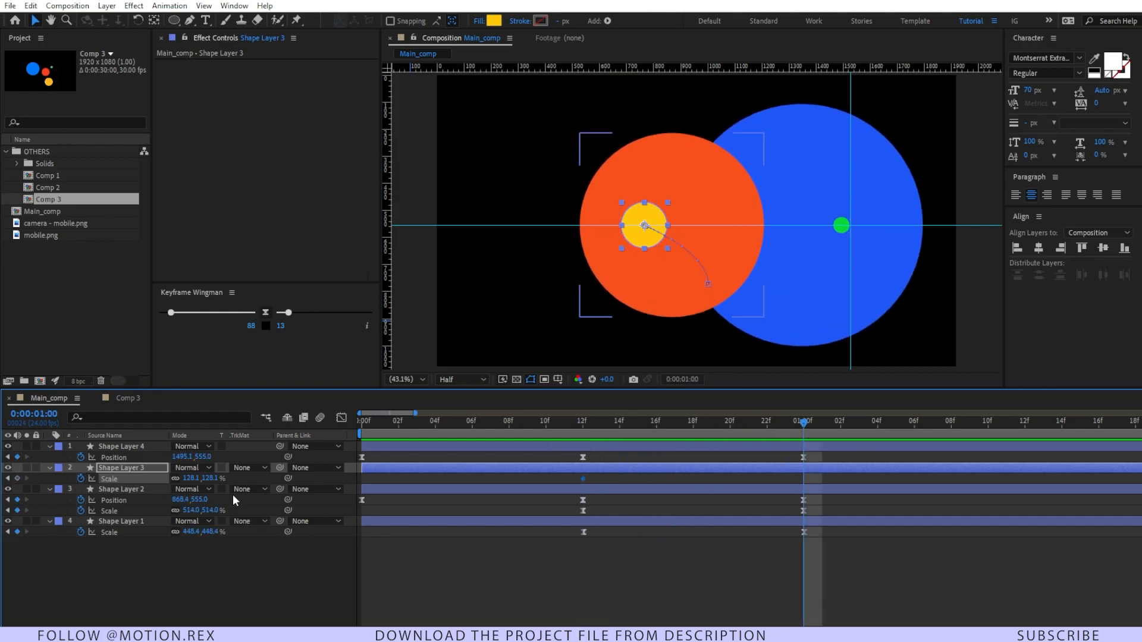
drag(190, 479, 1027, 428)
click(804, 421)
drag(203, 479, 721, 459)
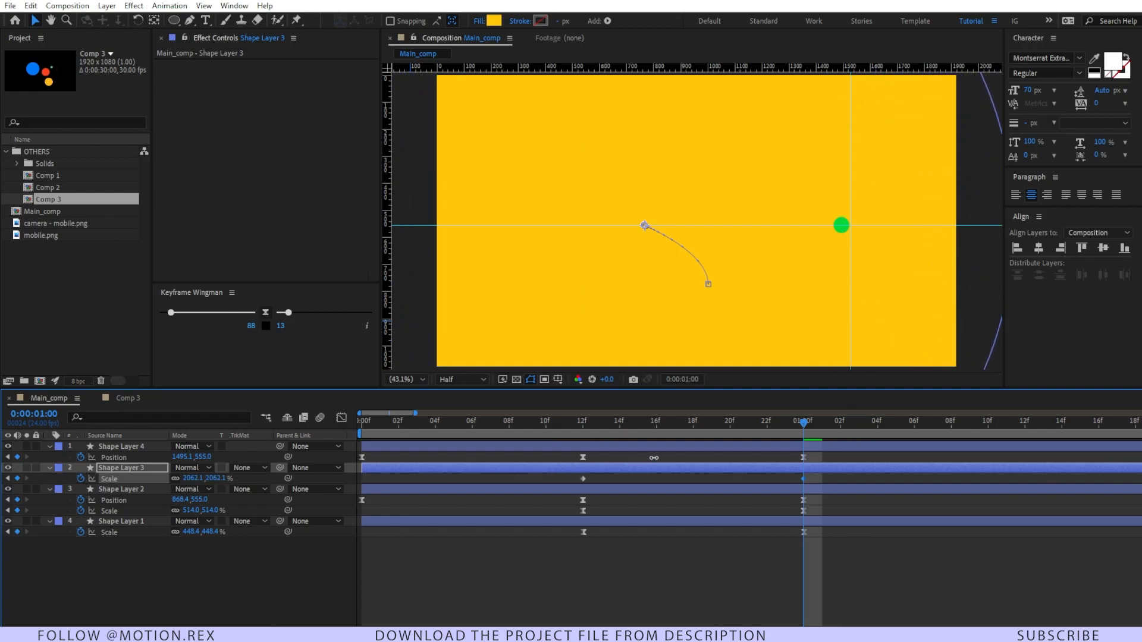
click(746, 578)
drag(563, 424, 766, 423)
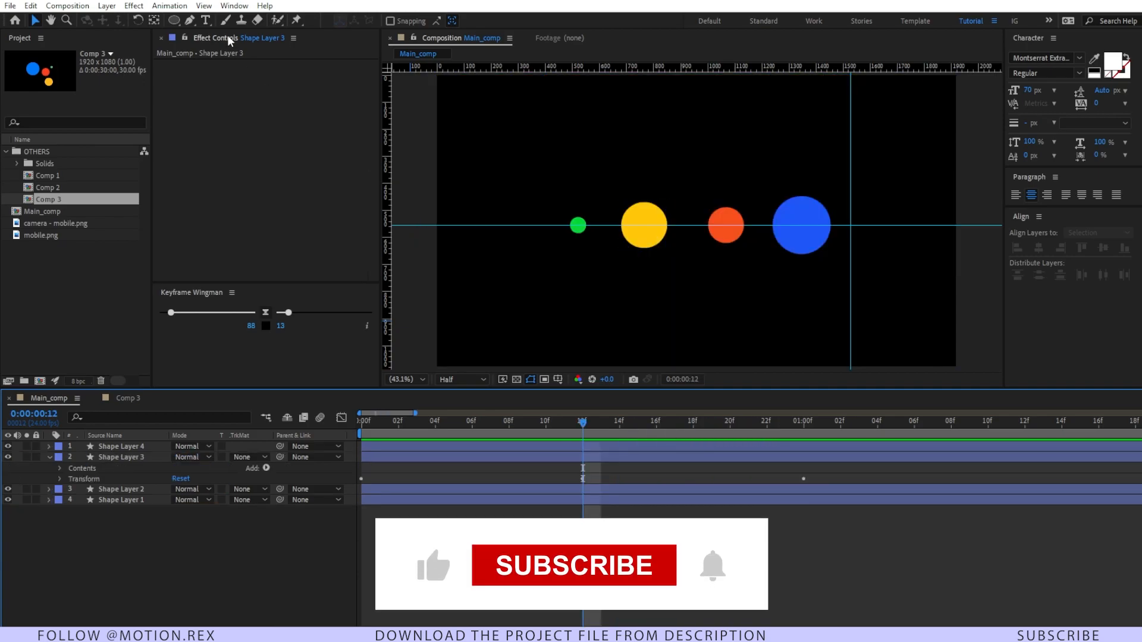
Draw a closed triangular mask on the yellow circle with the Pen tool through its top, right and bottom edge points
click(189, 19)
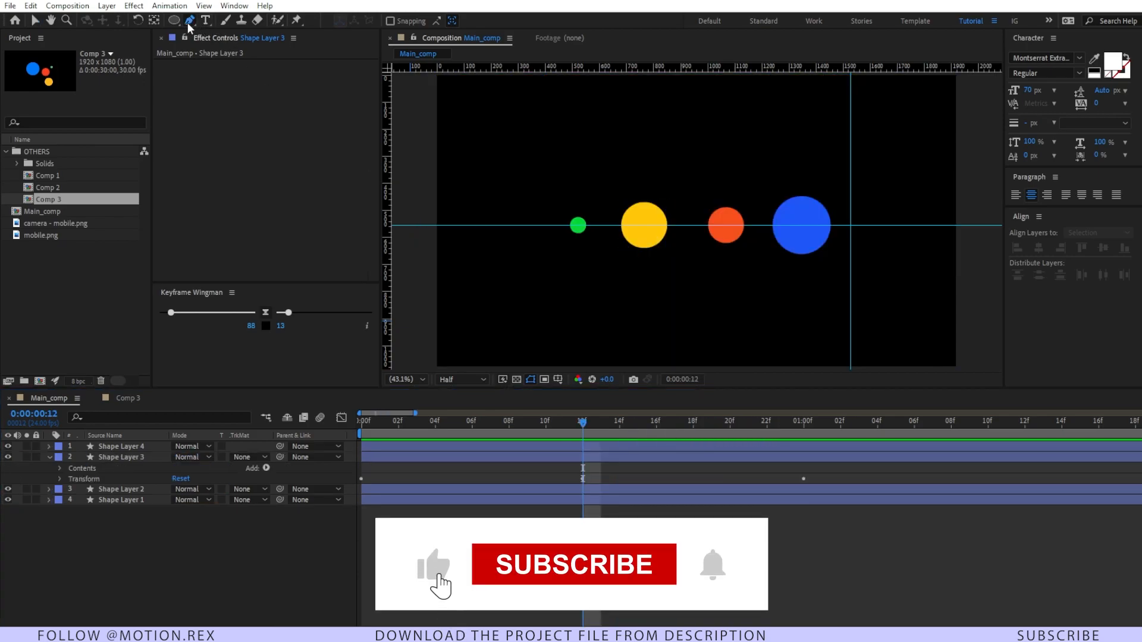
click(142, 457)
scroll(676, 229, up, 3)
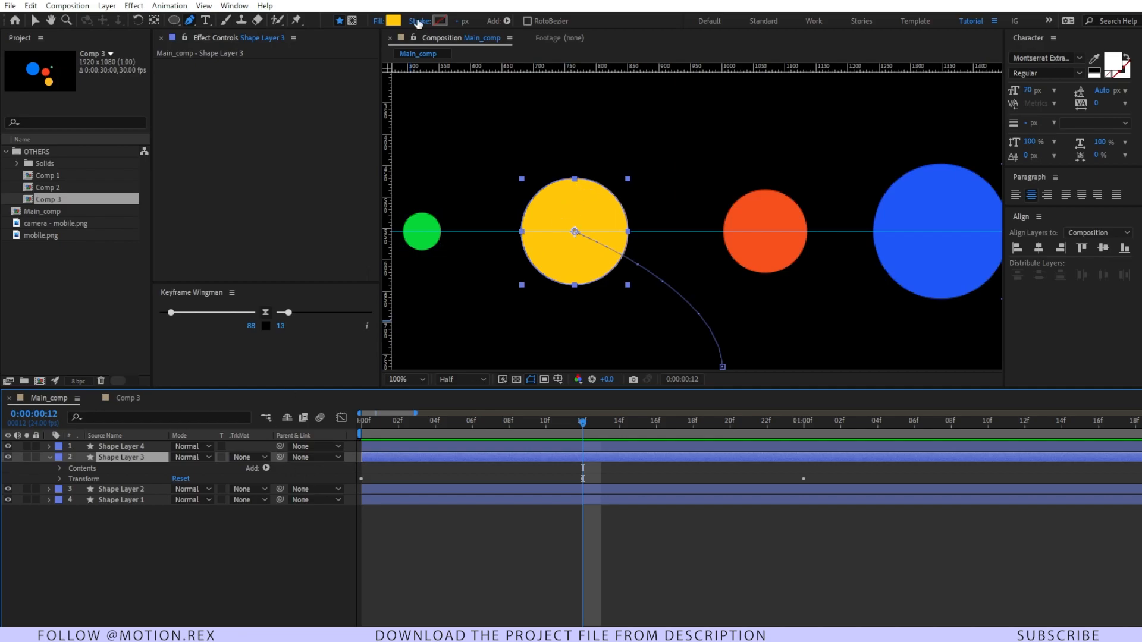
click(352, 20)
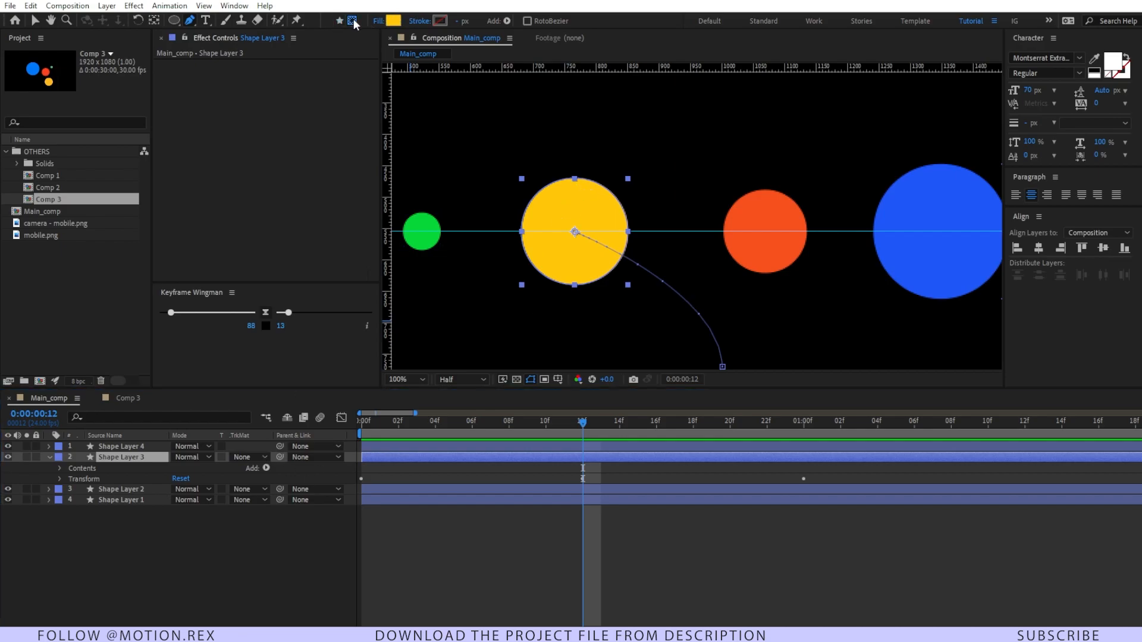
click(574, 179)
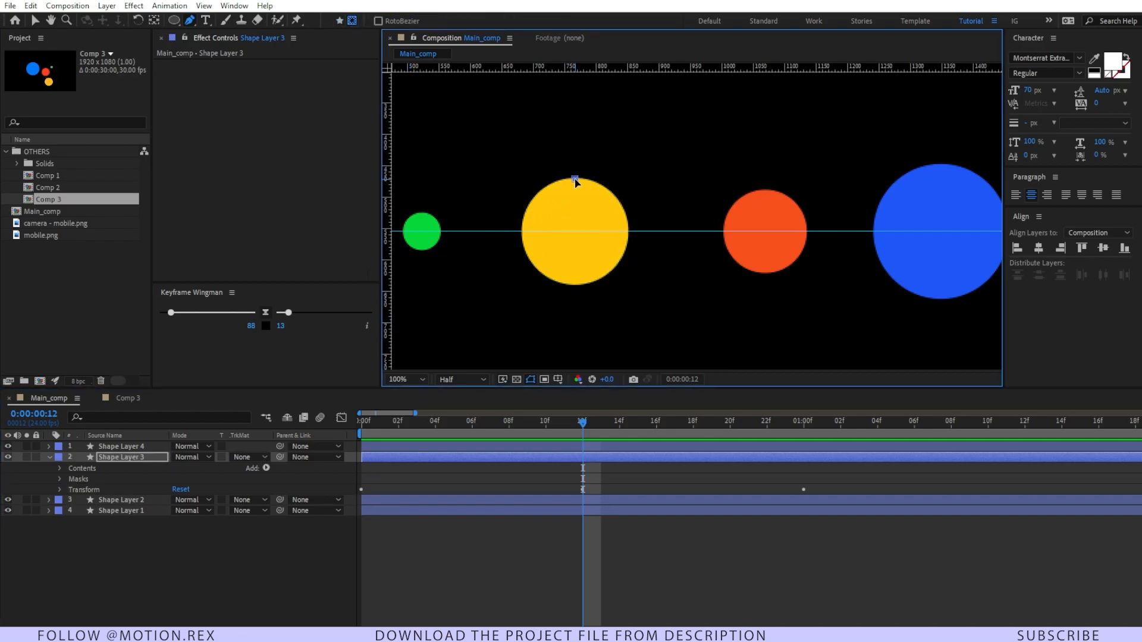
click(628, 231)
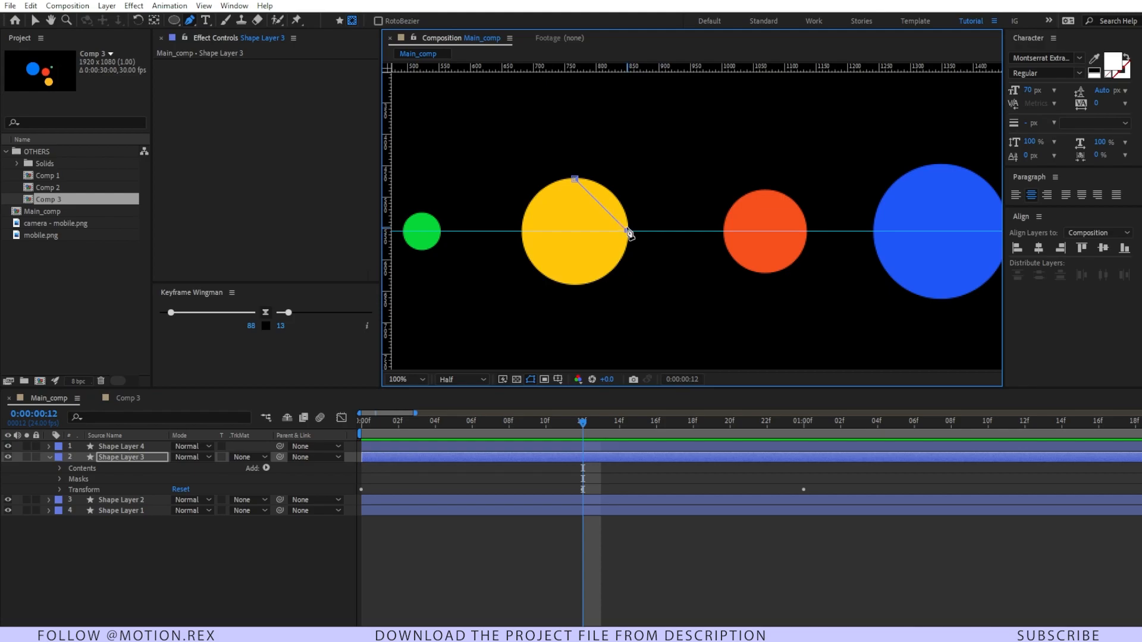
click(572, 284)
click(574, 178)
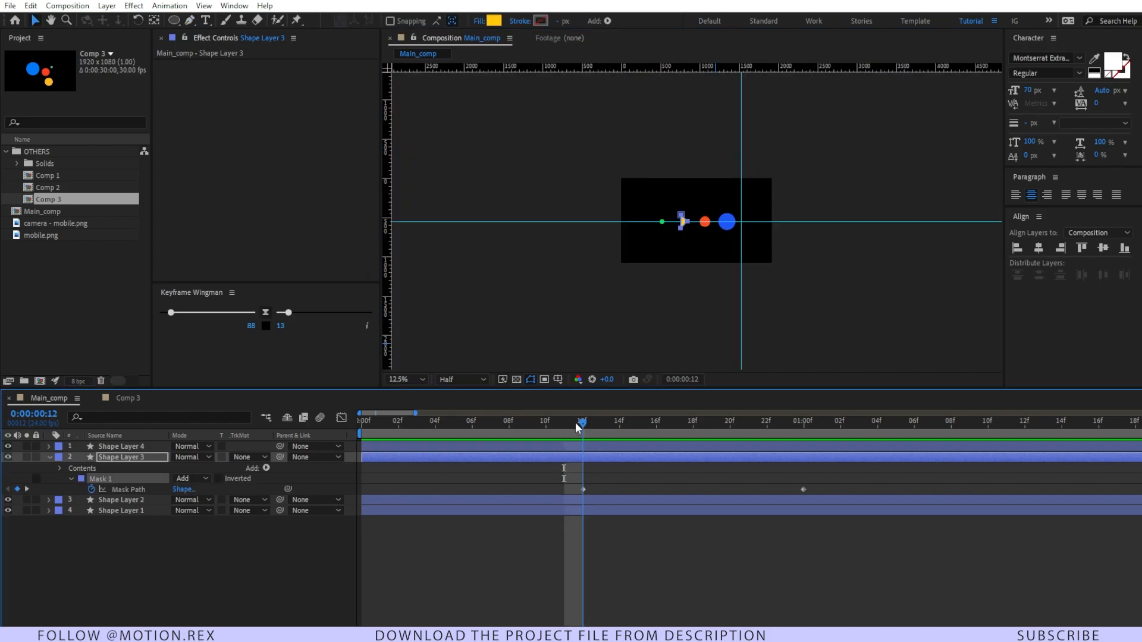
At 0:00:01:00, stretch the yellow circle's triangular mask leftward until its left side lies beyond the frame's left edge
click(426, 379)
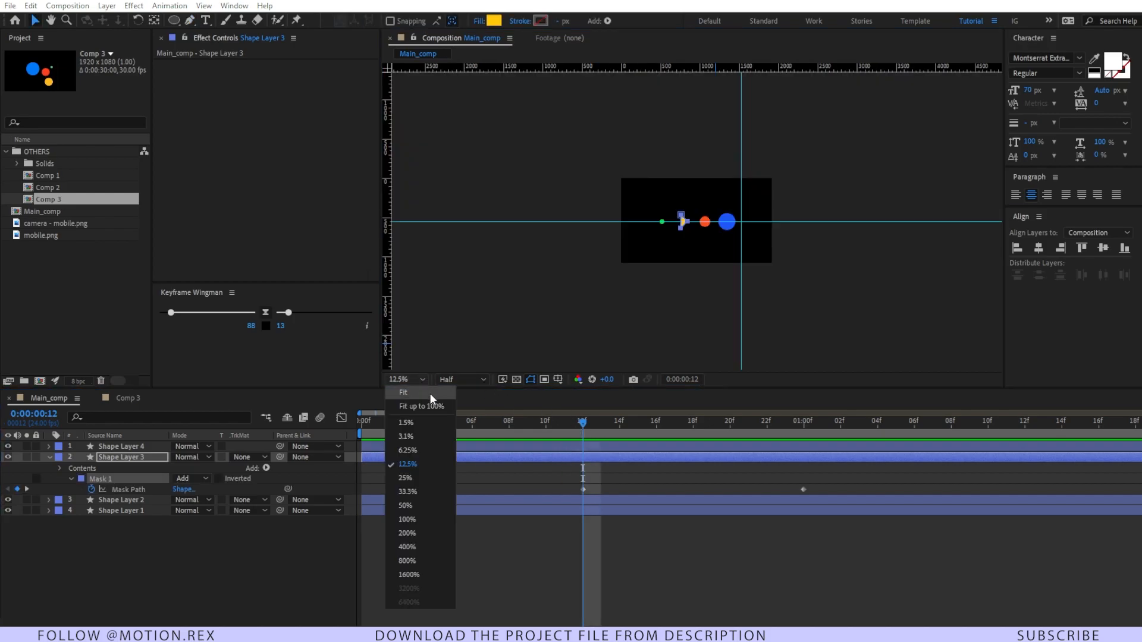
click(415, 492)
drag(588, 428, 807, 424)
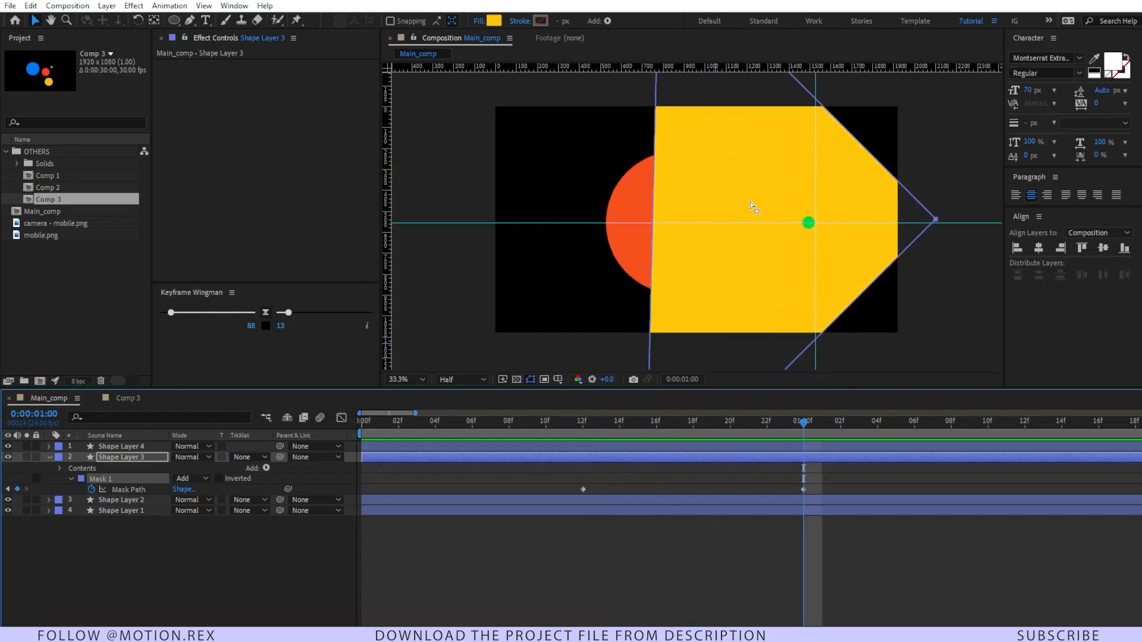
key(comma)
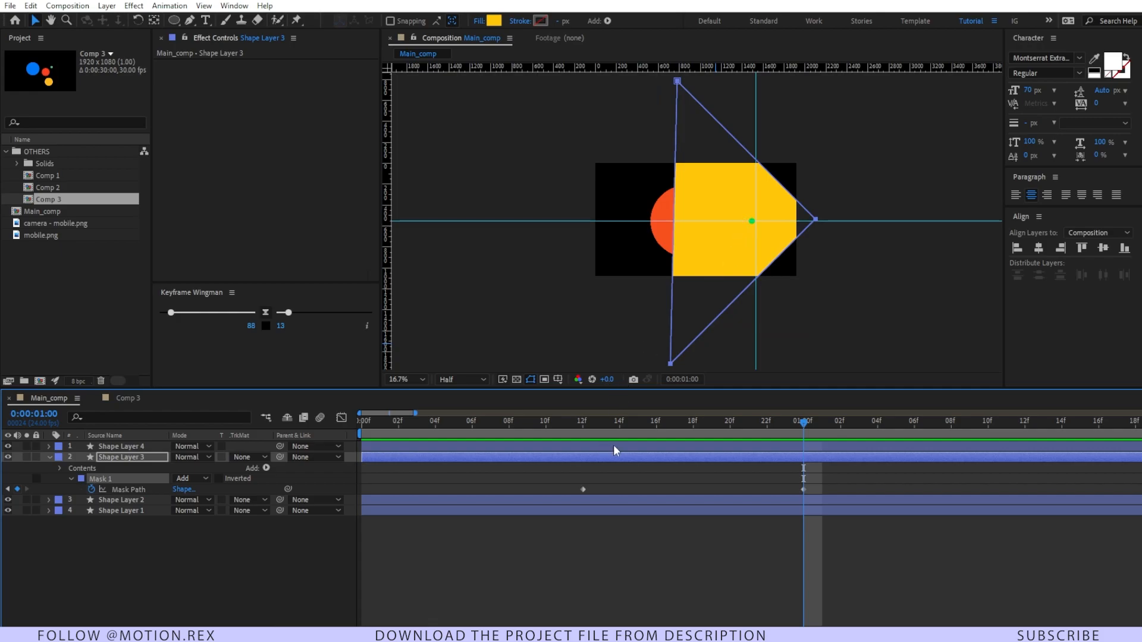
click(672, 365)
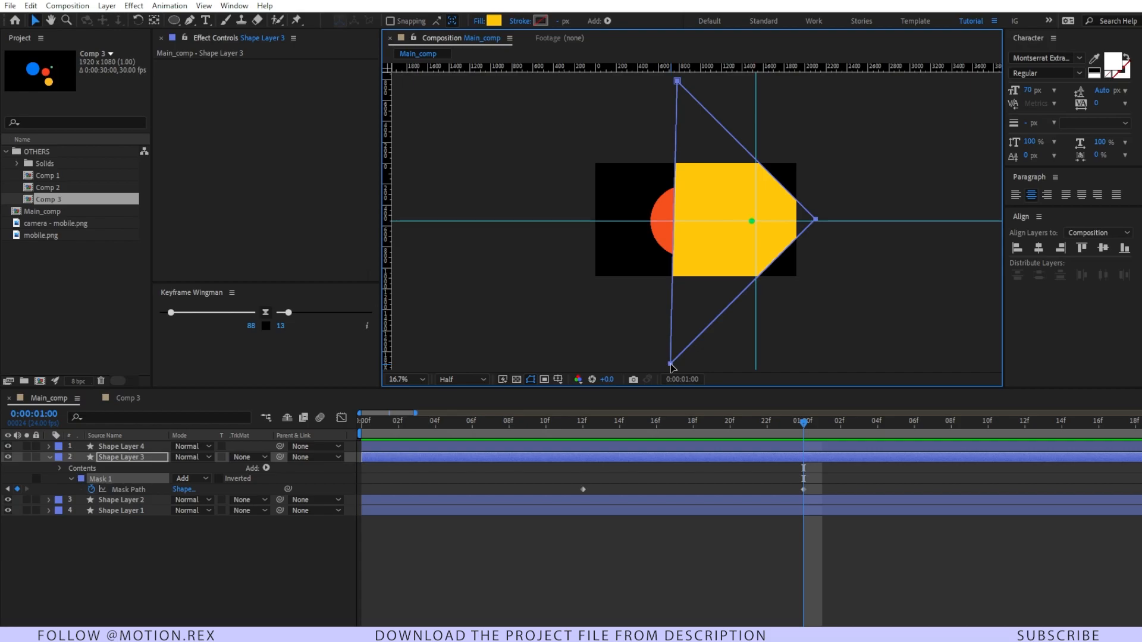
double_click(670, 364)
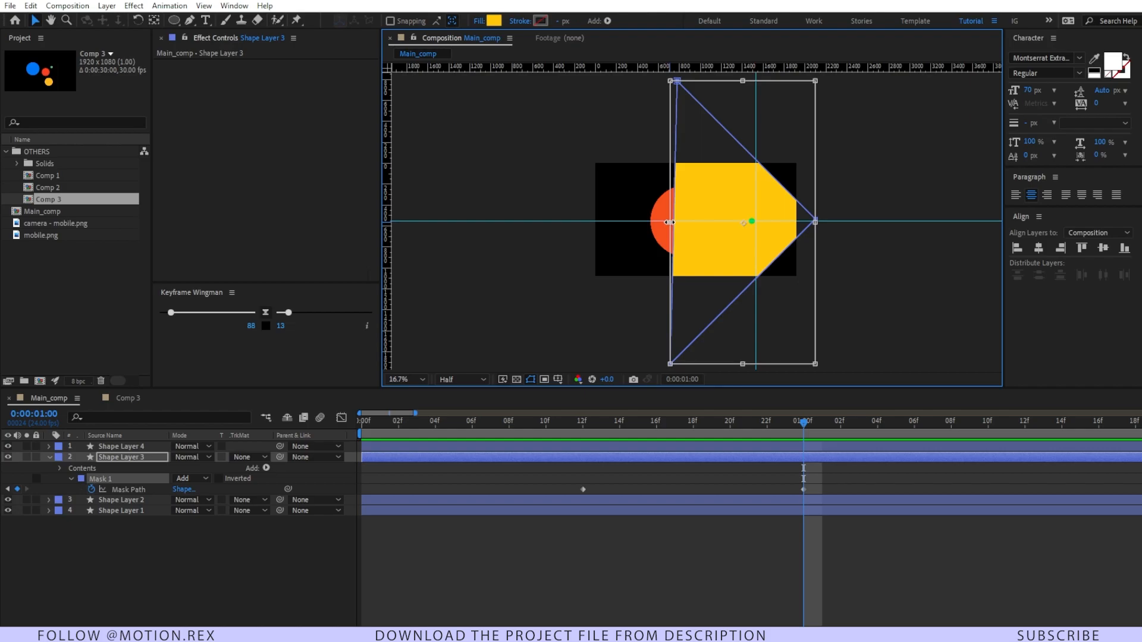
drag(669, 222, 585, 232)
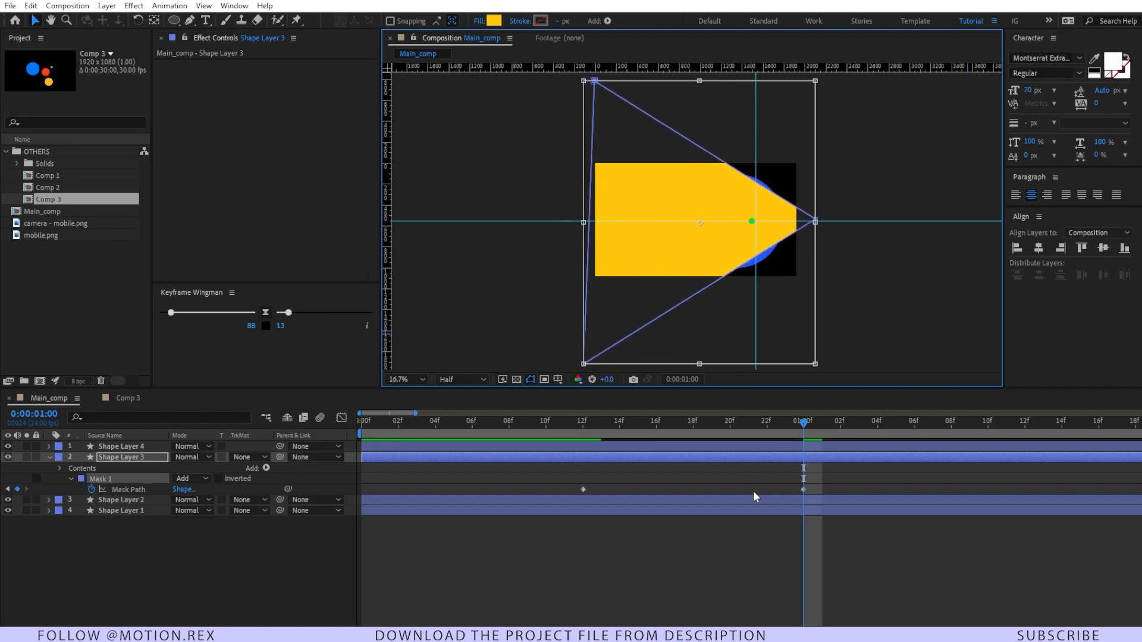
At 0:00:00:12, reset the yellow circle's Mask Path shape to Ellipse
click(758, 477)
drag(741, 425, 583, 434)
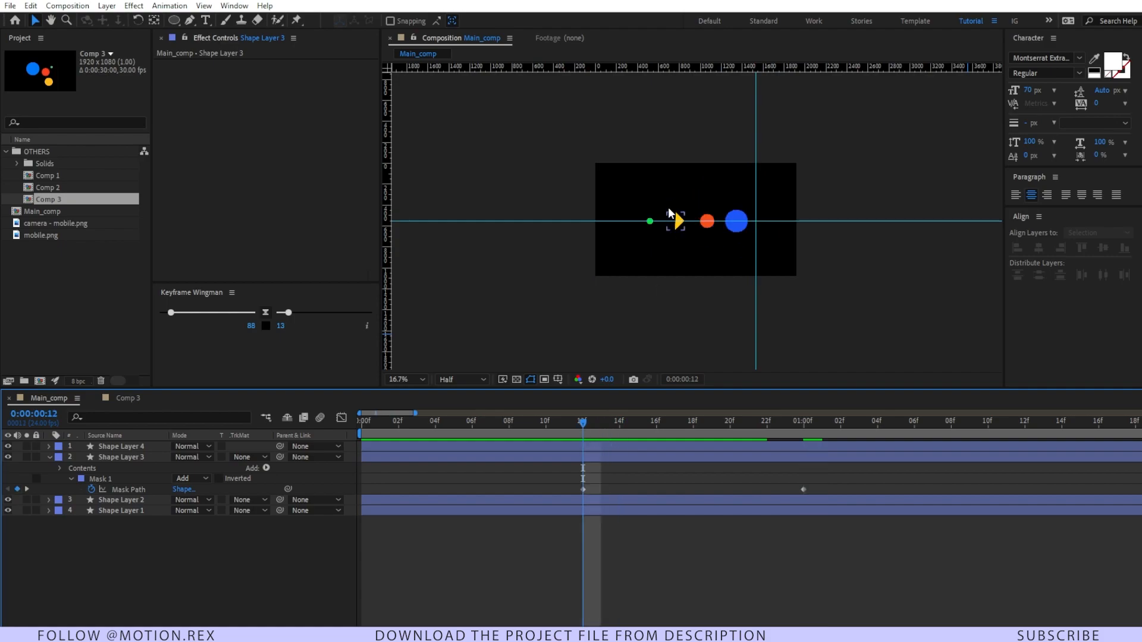
scroll(687, 225, up, 4)
scroll(687, 225, down, 1)
click(640, 222)
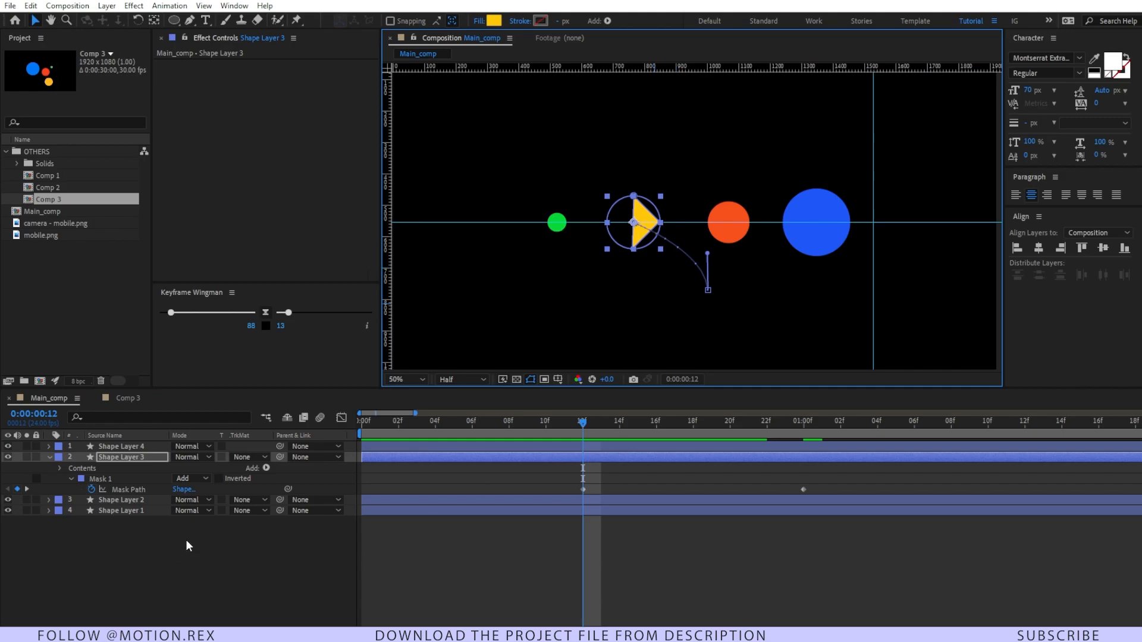
click(184, 490)
drag(609, 221, 455, 169)
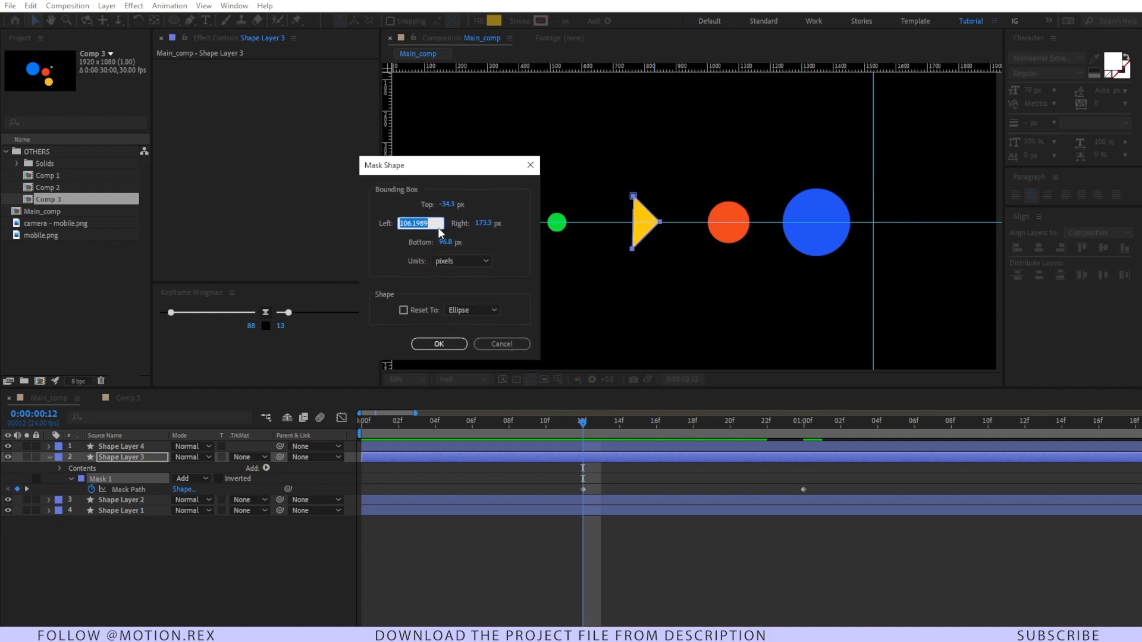
click(404, 310)
click(500, 309)
click(483, 326)
click(439, 344)
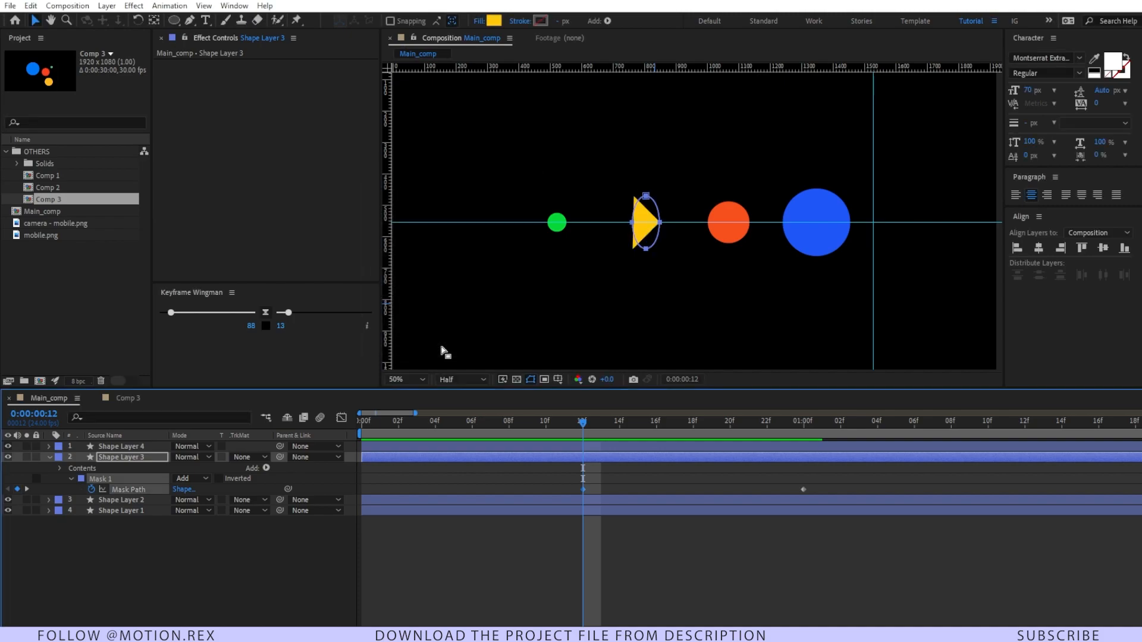
Widen the elliptical mask leftward at 0:00:00:12 so it encloses the whole yellow circle
double_click(631, 224)
drag(632, 224, 667, 223)
click(494, 548)
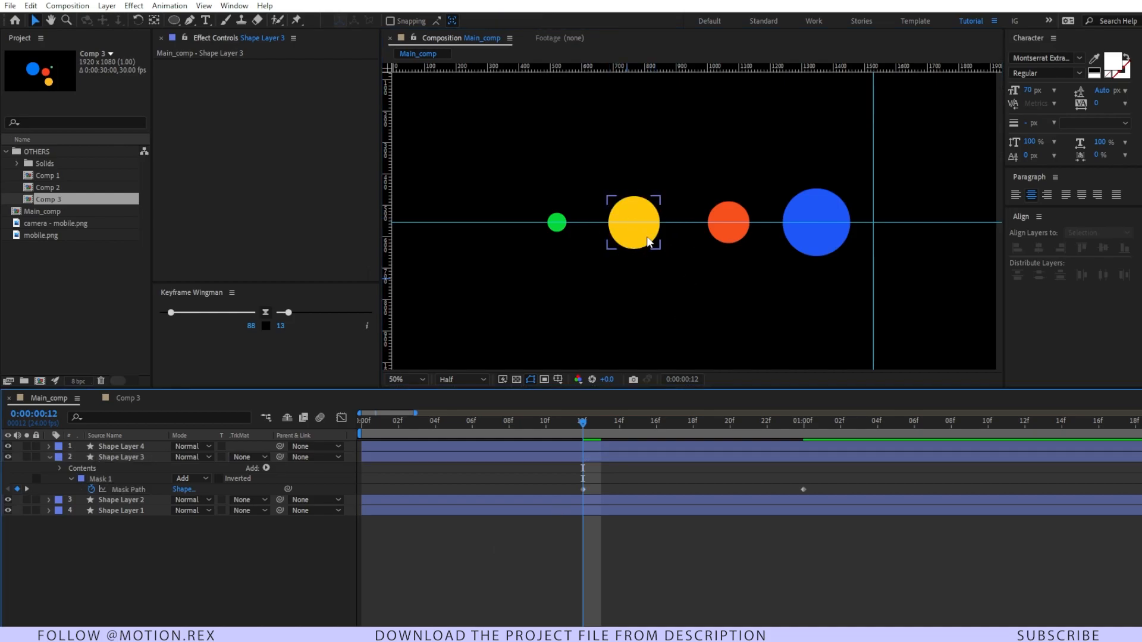
Play the yellow circle's mask transition from the beginning, and return to the Mask Path keyframe at 0:00:01:00
drag(565, 424, 334, 456)
click(445, 512)
click(686, 577)
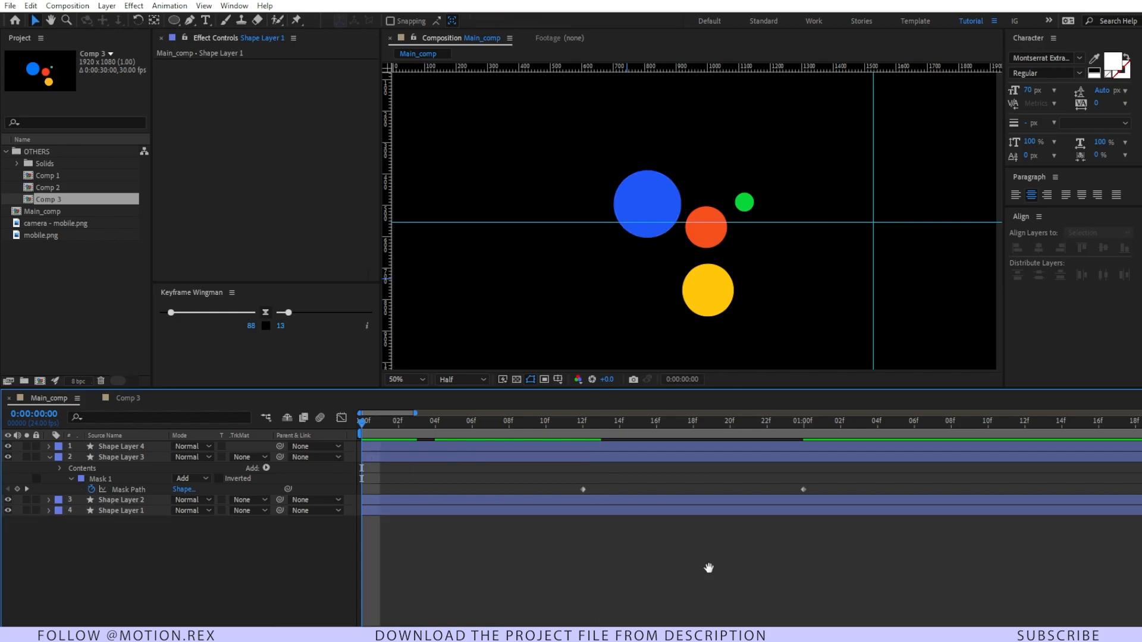
key(space)
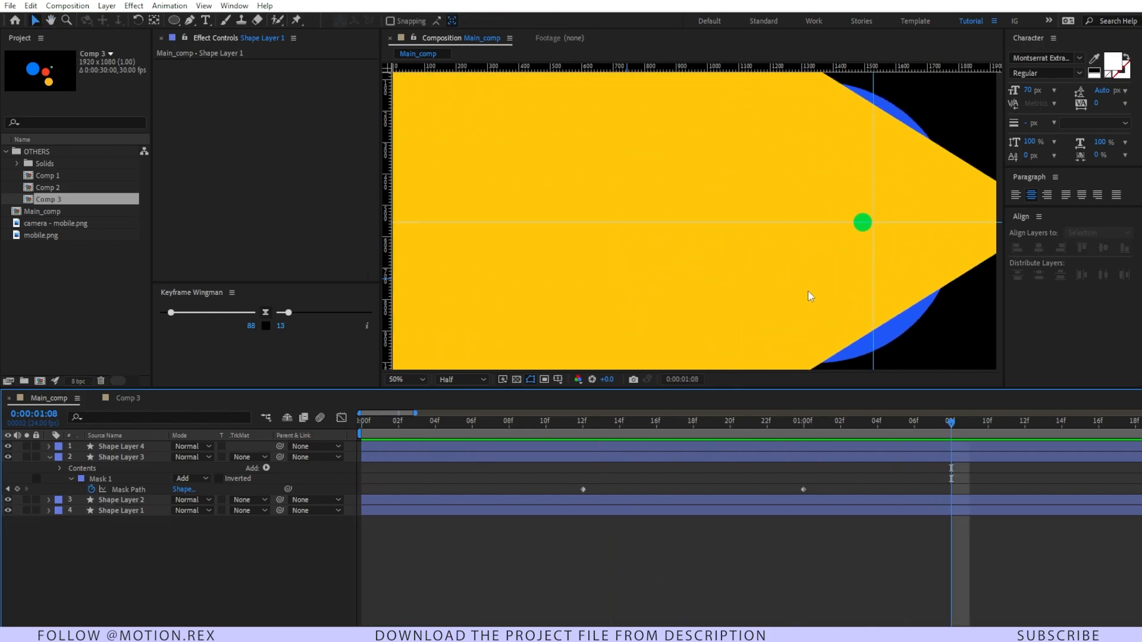
scroll(807, 291, down, 2)
key(j)
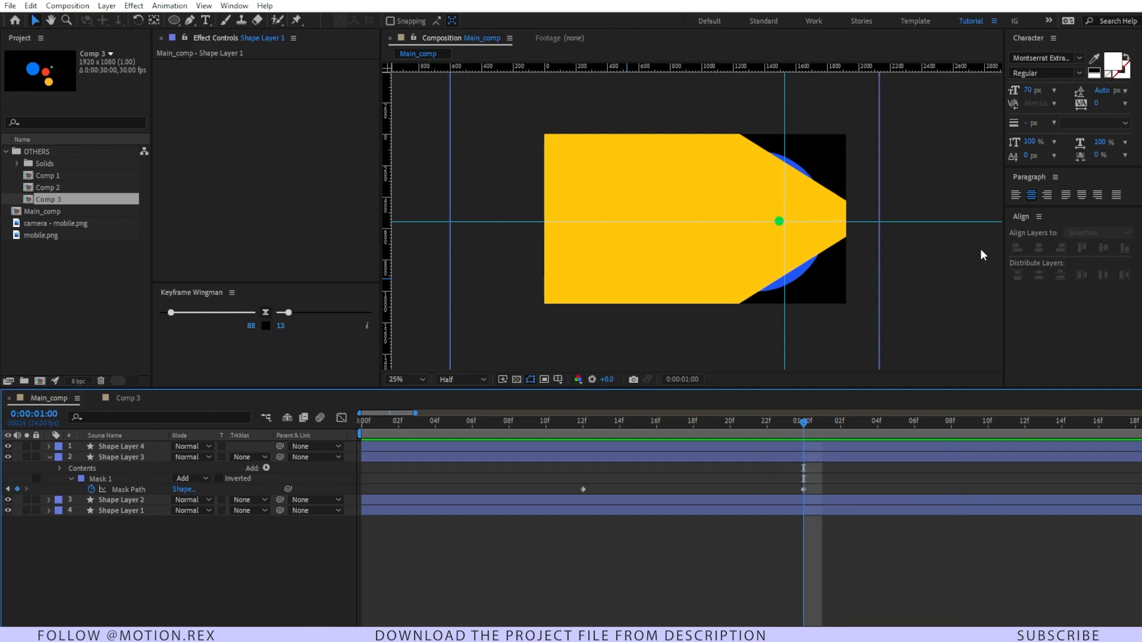
Move the yellow circle (Shape Layer 3) left at 0:00:01:00 to Position 120.9, 571.0, so its pointed tip meets the green circle
click(135, 458)
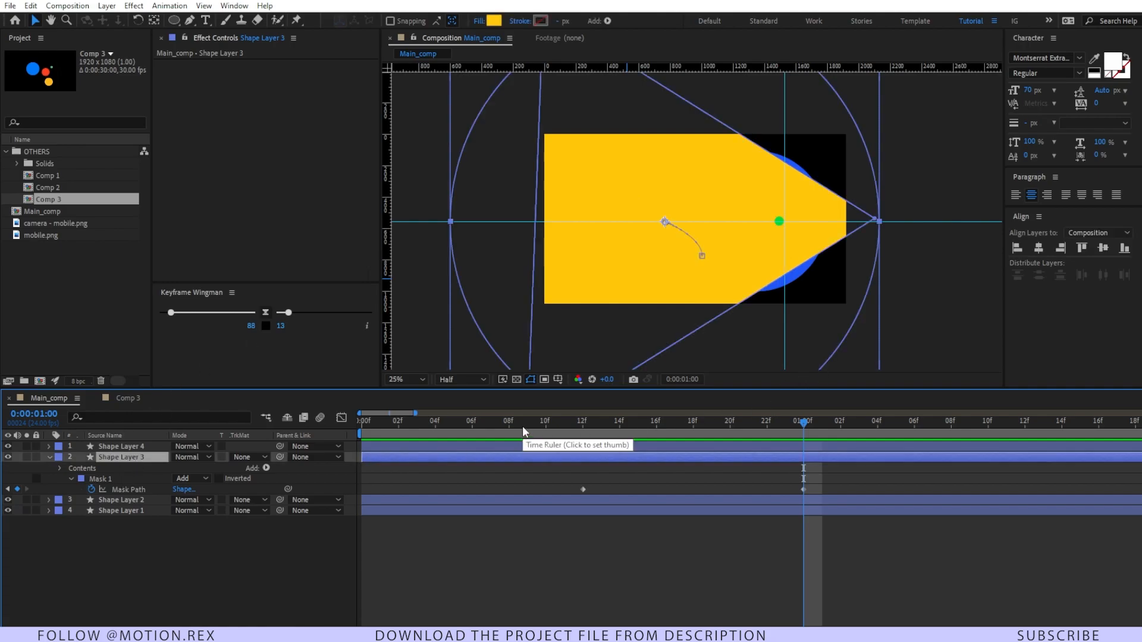
key(p)
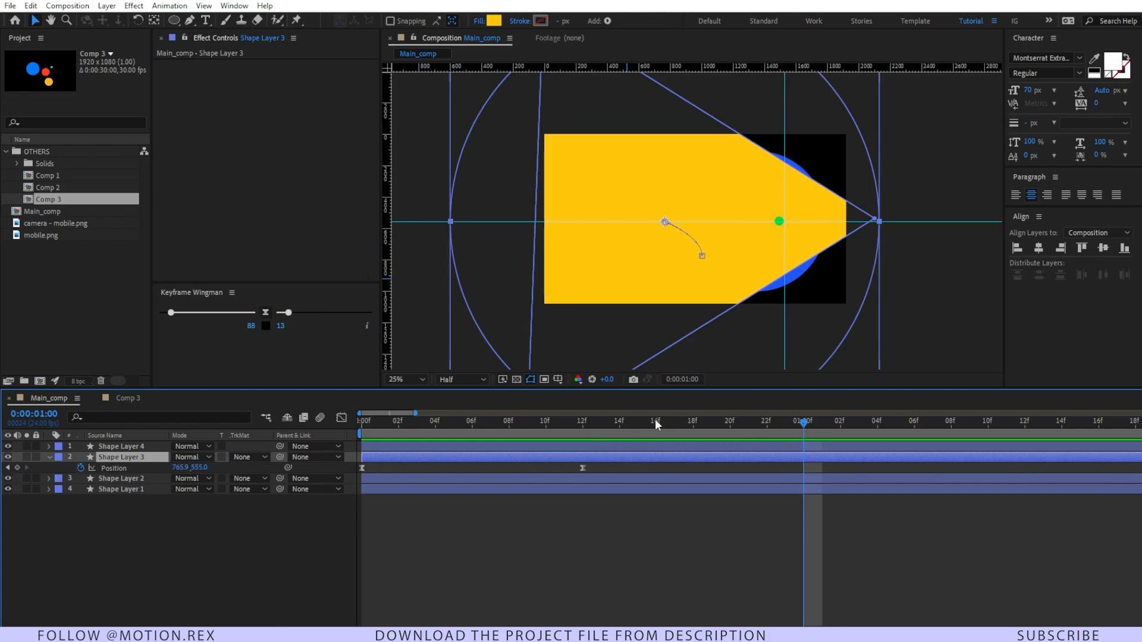
drag(606, 420, 798, 455)
drag(178, 467, 2, 533)
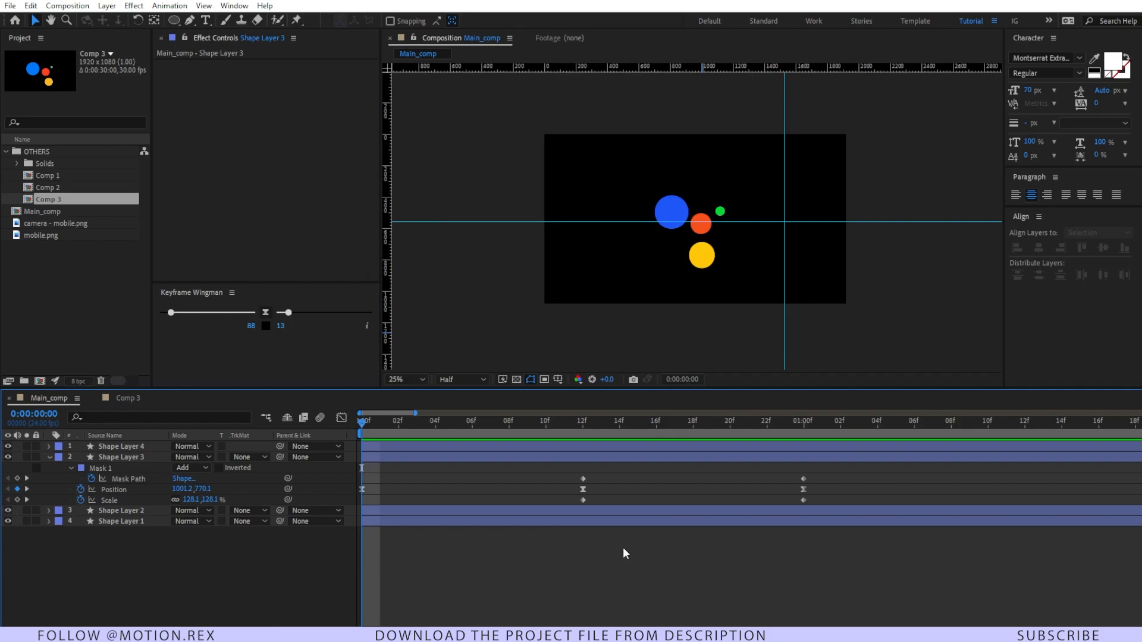
Preview the yellow shape's shifted growth from 0:00:00:00, and scrub to 0:00:00:14 to check the intermediate shape
key(space)
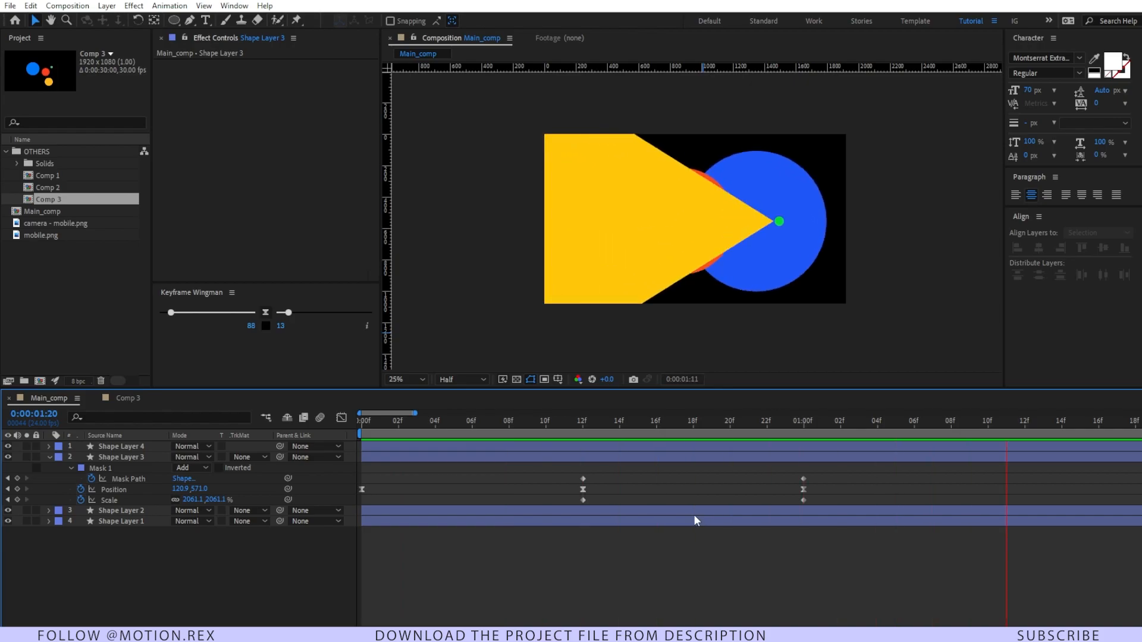
key(space)
mouse_move(616, 418)
mouse_down()
mouse_move(580, 435)
mouse_move(702, 418)
mouse_move(547, 430)
mouse_move(621, 431)
mouse_up()
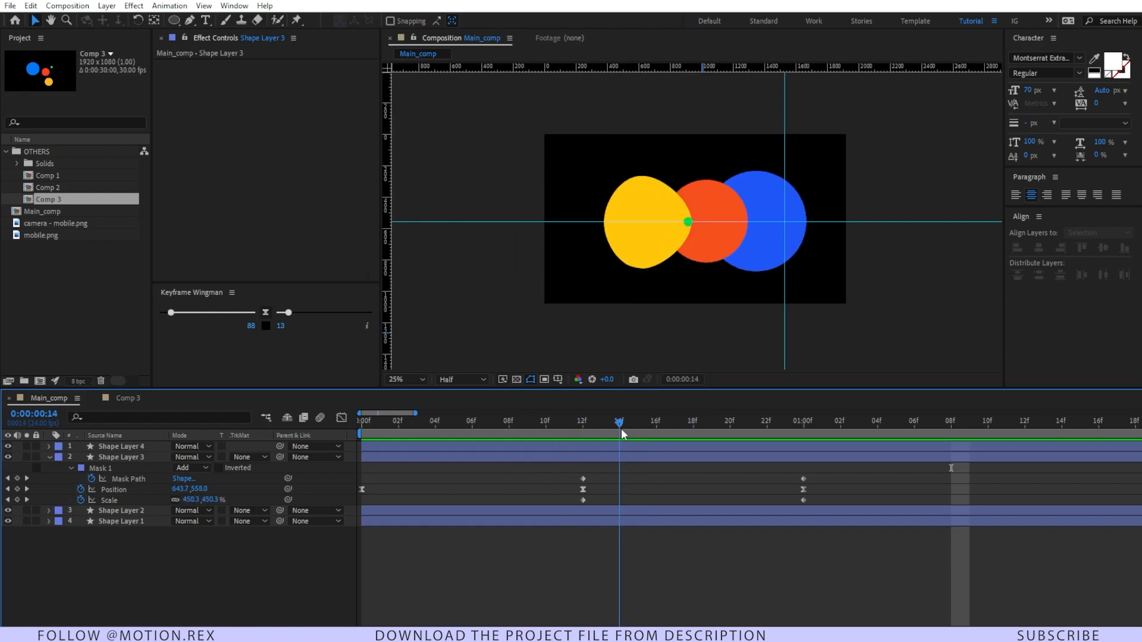
Compare the speed graphs of Shape Layer 3's Position, Scale and Mask Path keyframes between 0:00:00:12 and 0:00:01:00
click(131, 491)
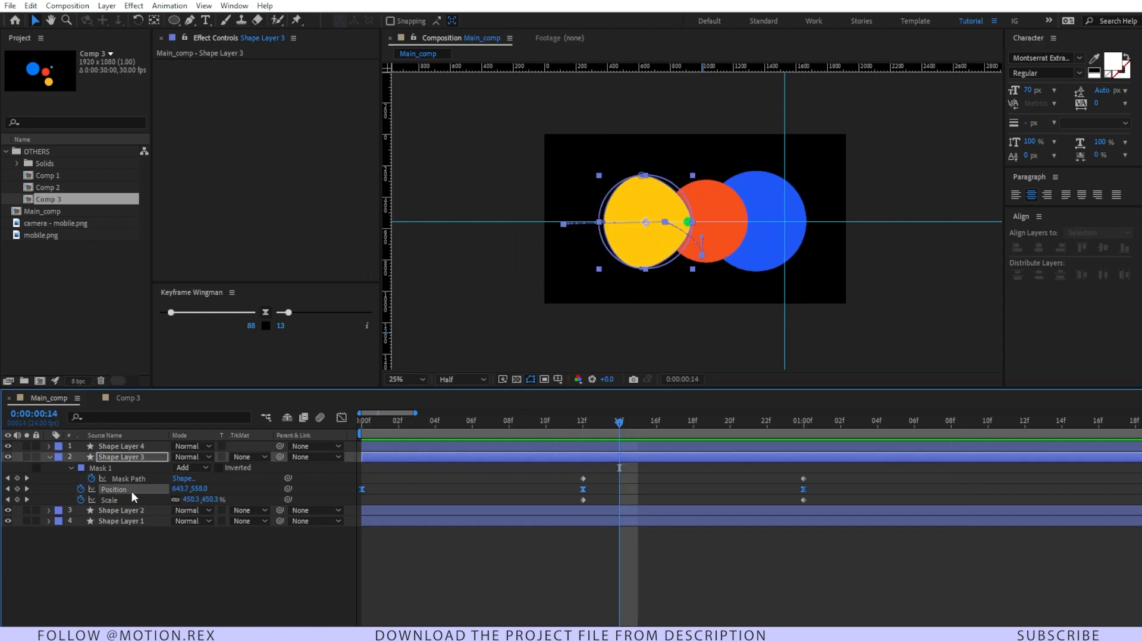
click(828, 491)
drag(830, 493, 578, 501)
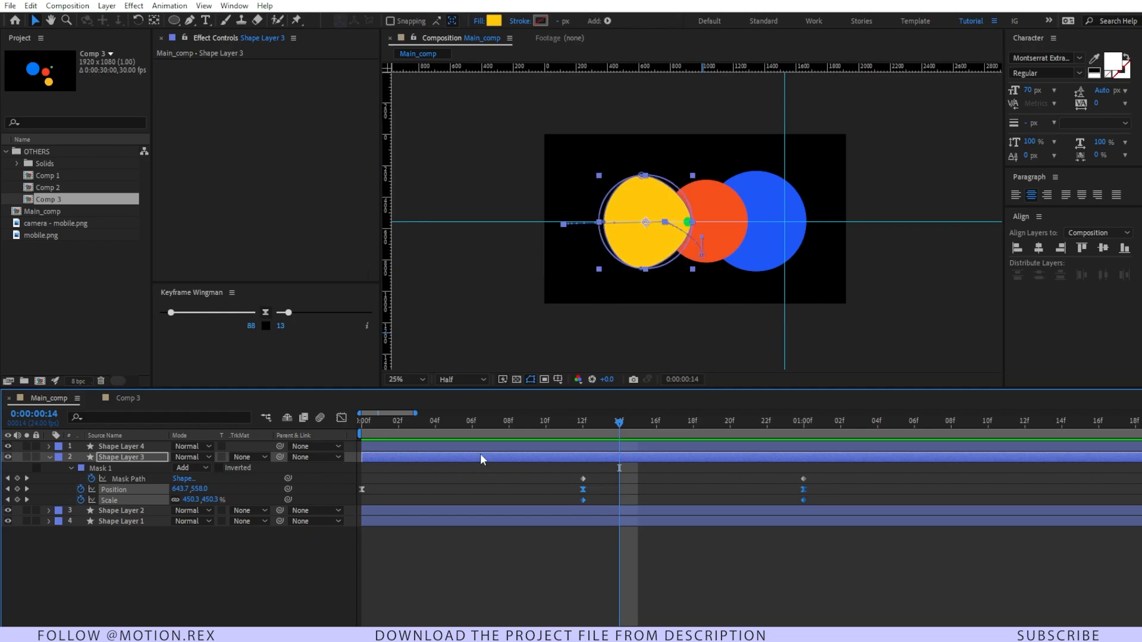
click(341, 418)
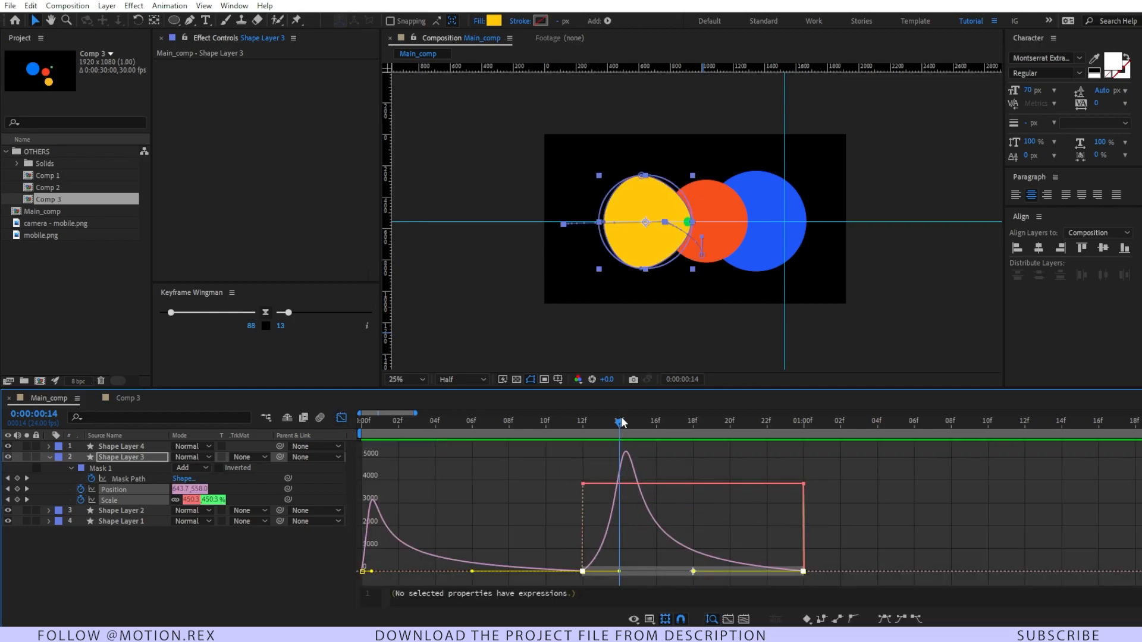
click(342, 418)
drag(571, 474, 822, 476)
click(342, 418)
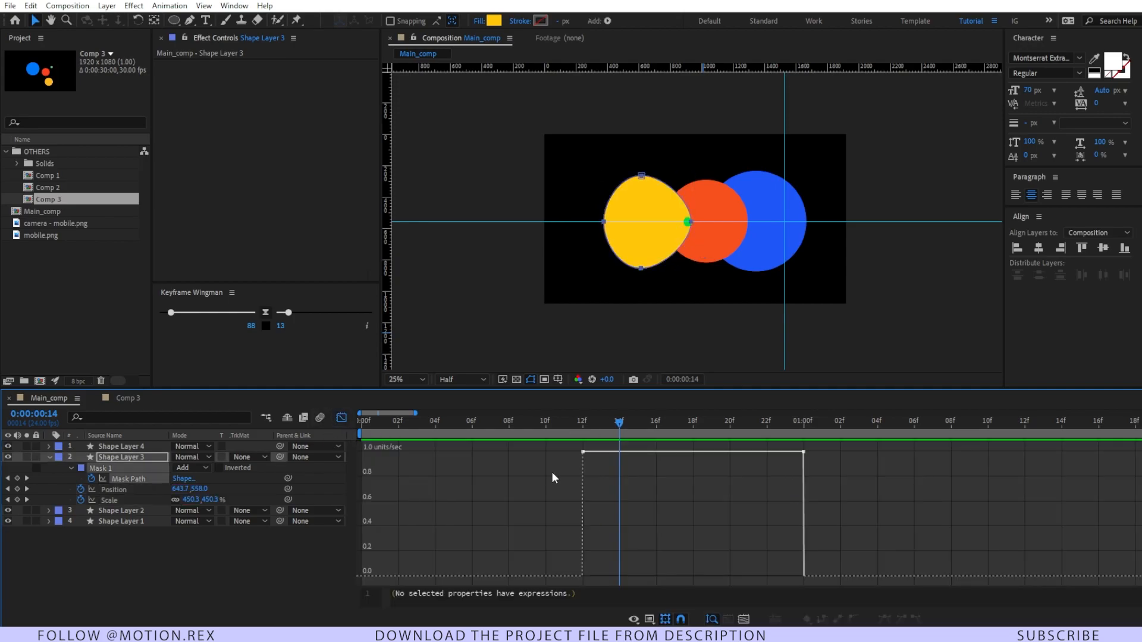
drag(569, 452, 880, 482)
click(342, 418)
drag(569, 502, 893, 523)
drag(572, 468, 847, 484)
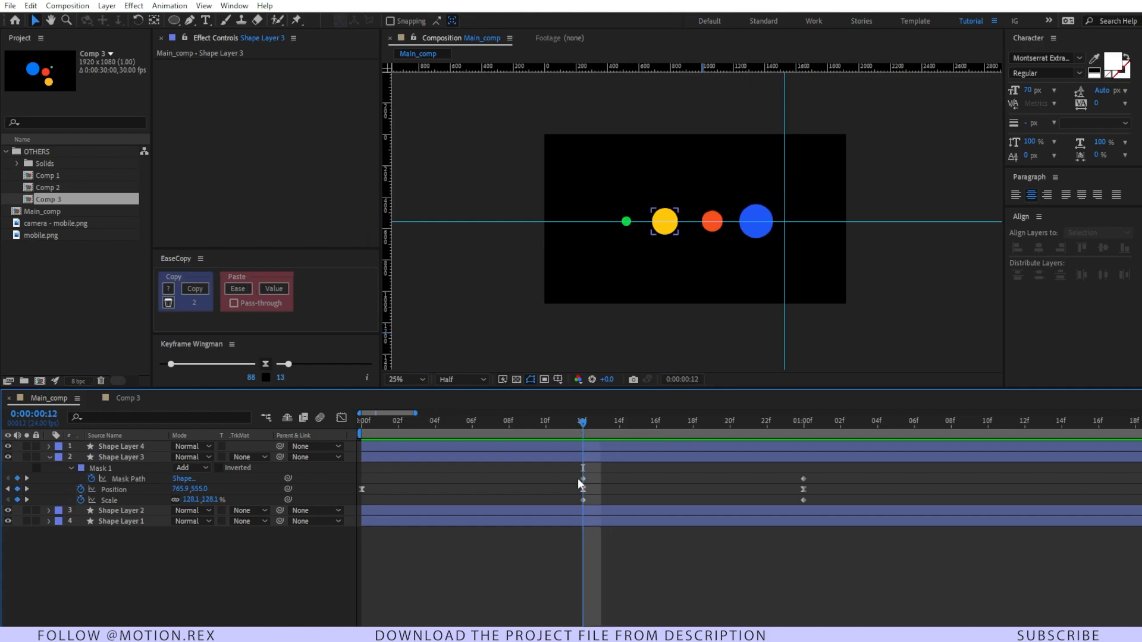
Copy the ease of Shape Layer 3's last two Position keyframes with EaseCopy and paste it onto its Mask Path and Scale keyframes
drag(571, 426, 569, 426)
drag(576, 487, 865, 490)
click(196, 287)
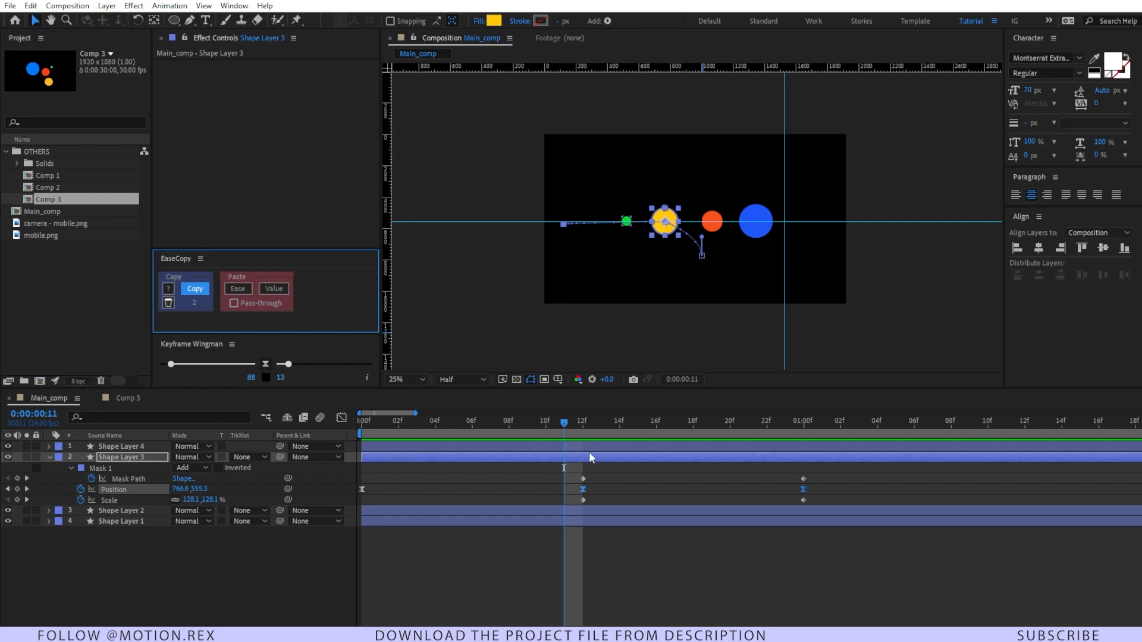
drag(573, 472, 852, 477)
click(238, 289)
drag(568, 497, 855, 503)
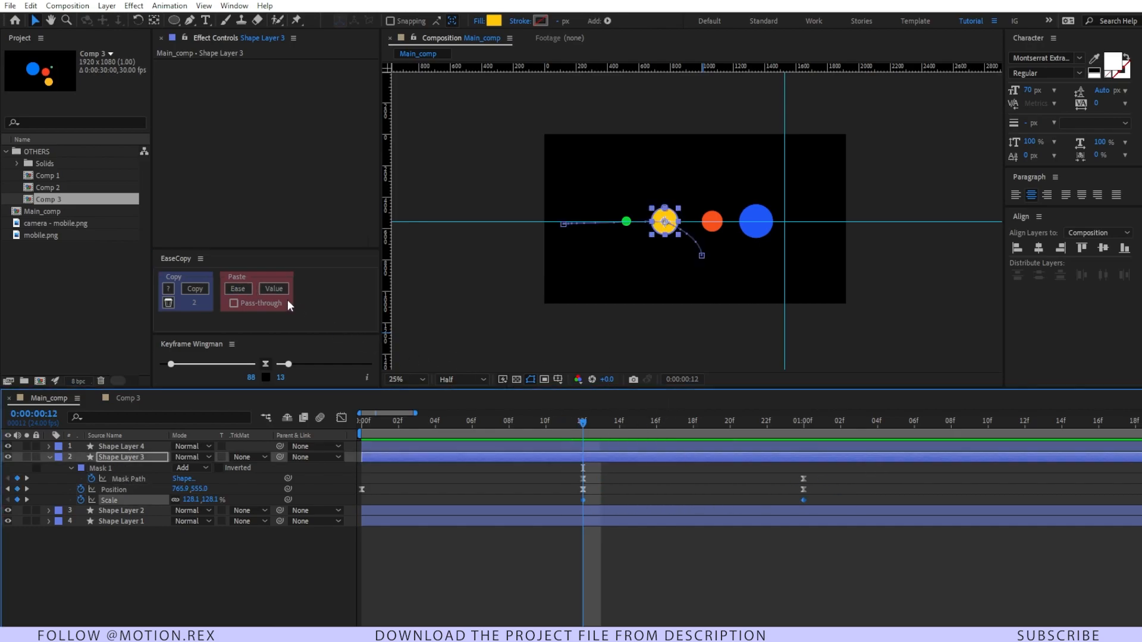
click(246, 288)
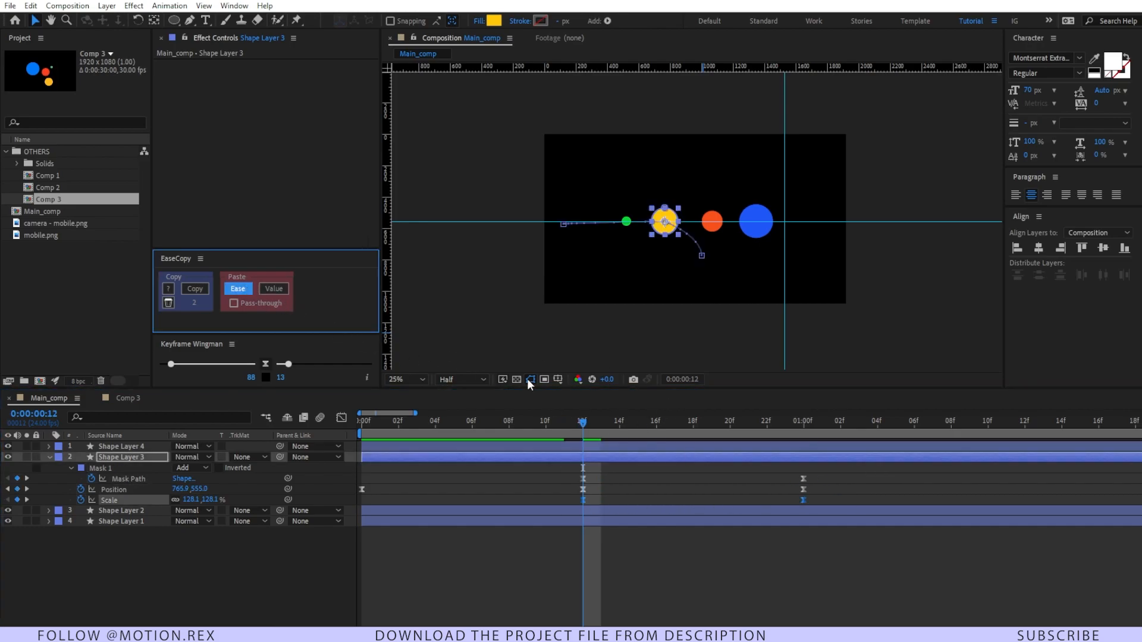
Replay the eased yellow shape transition several times from the start to check its timing
click(546, 421)
click(634, 568)
key(space)
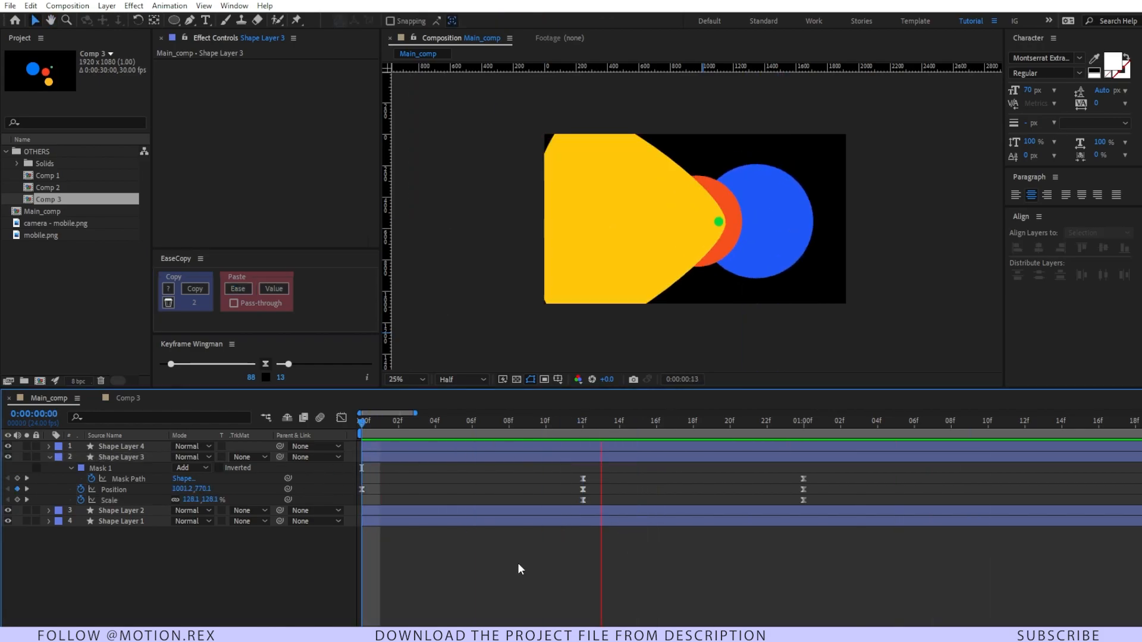
key(space)
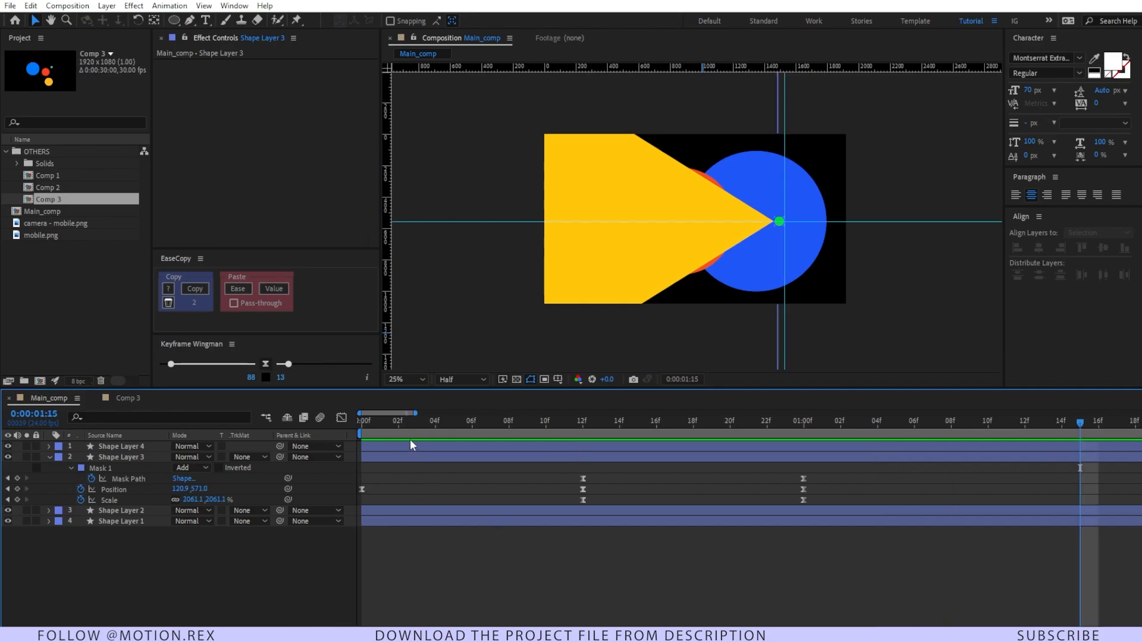
drag(381, 423, 225, 476)
key(space)
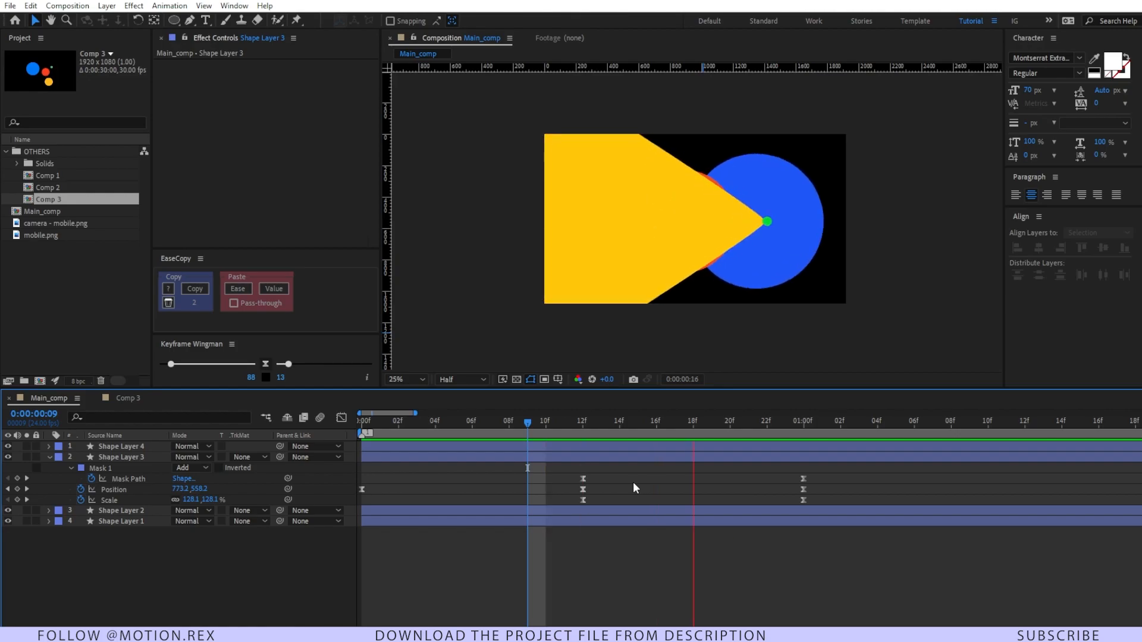
key(space)
key(Home)
key(space)
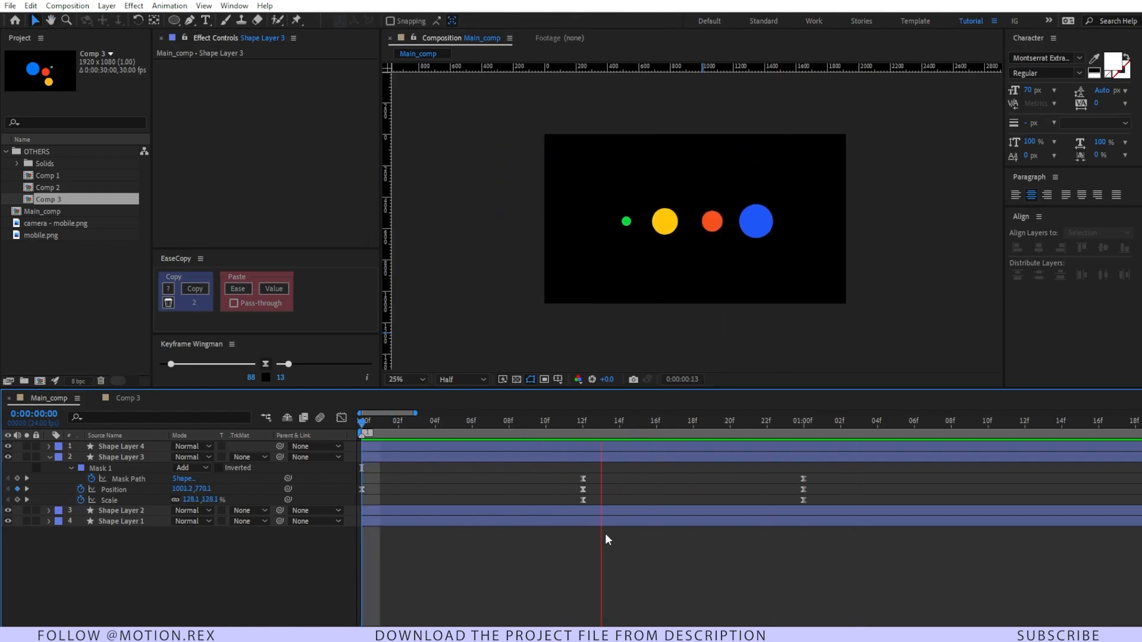
key(space)
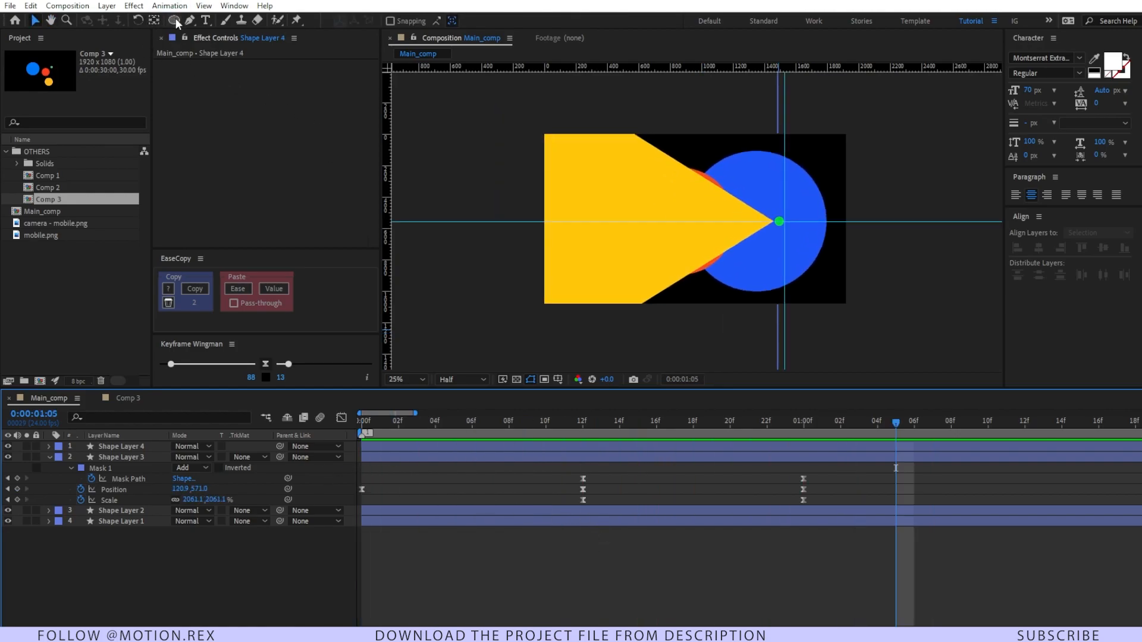
Draw a small circle on a new shape layer over the green circle at the yellow shape's tip
drag(177, 22, 214, 51)
scroll(788, 219, up, 3)
mouse_move(739, 202)
mouse_down()
mouse_move(806, 274)
mouse_move(759, 242)
mouse_up()
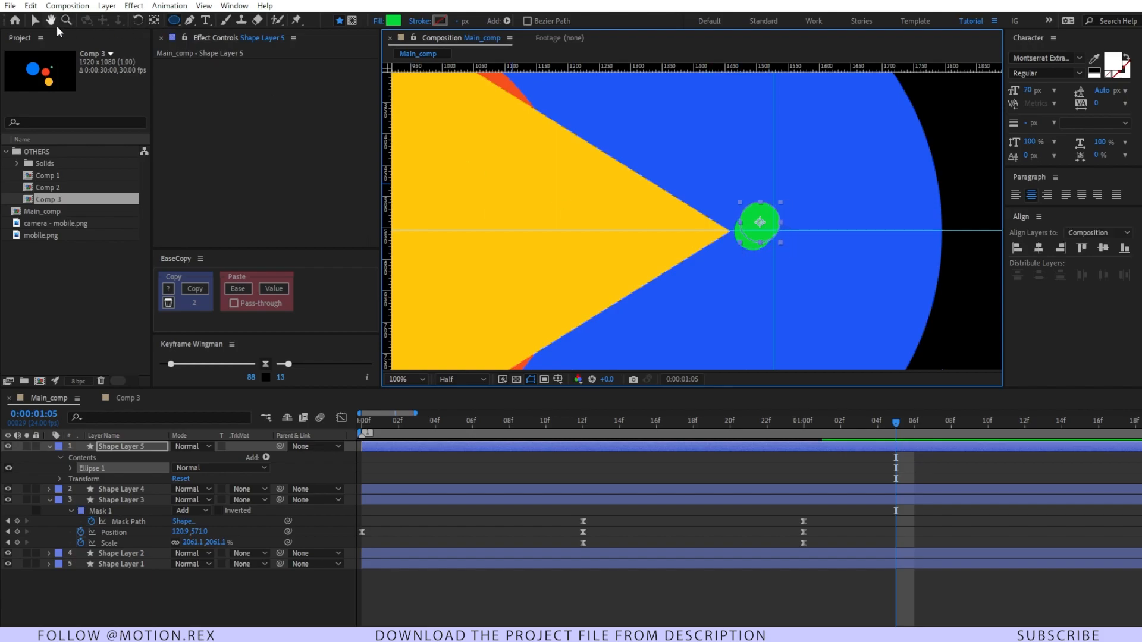
key(v)
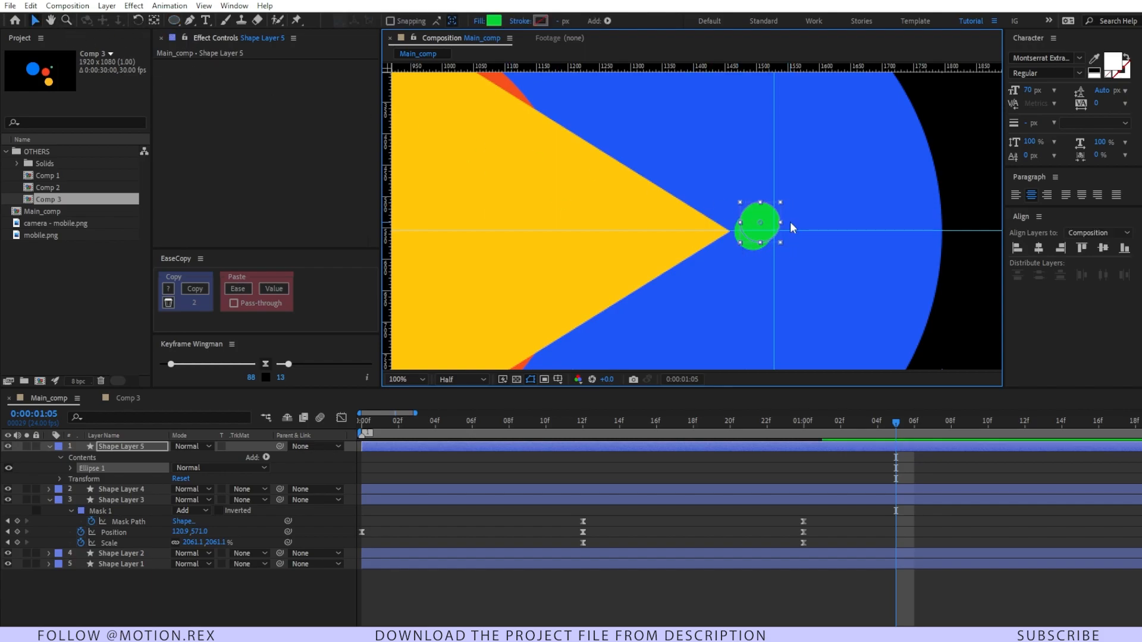
Fill the new small circle with white (FFFFFF) and move it over the green circle so it covers it
click(493, 20)
click(163, 197)
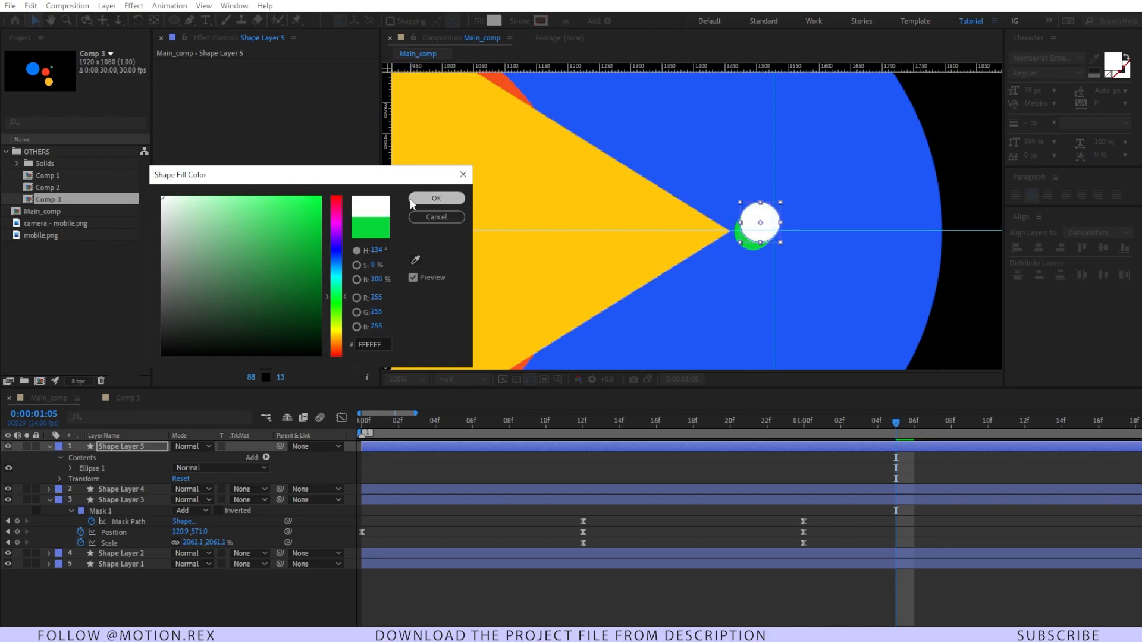
click(411, 202)
drag(769, 221, 763, 230)
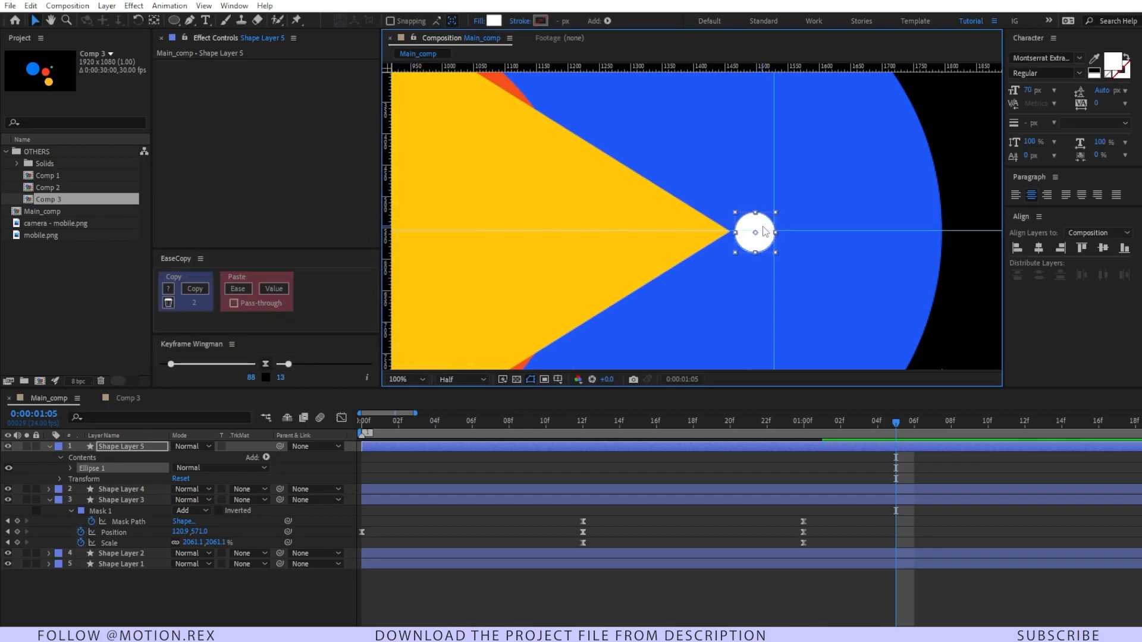
Move the white circle's anchor point to the middle of its right edge with Anchor Point Mover
click(474, 587)
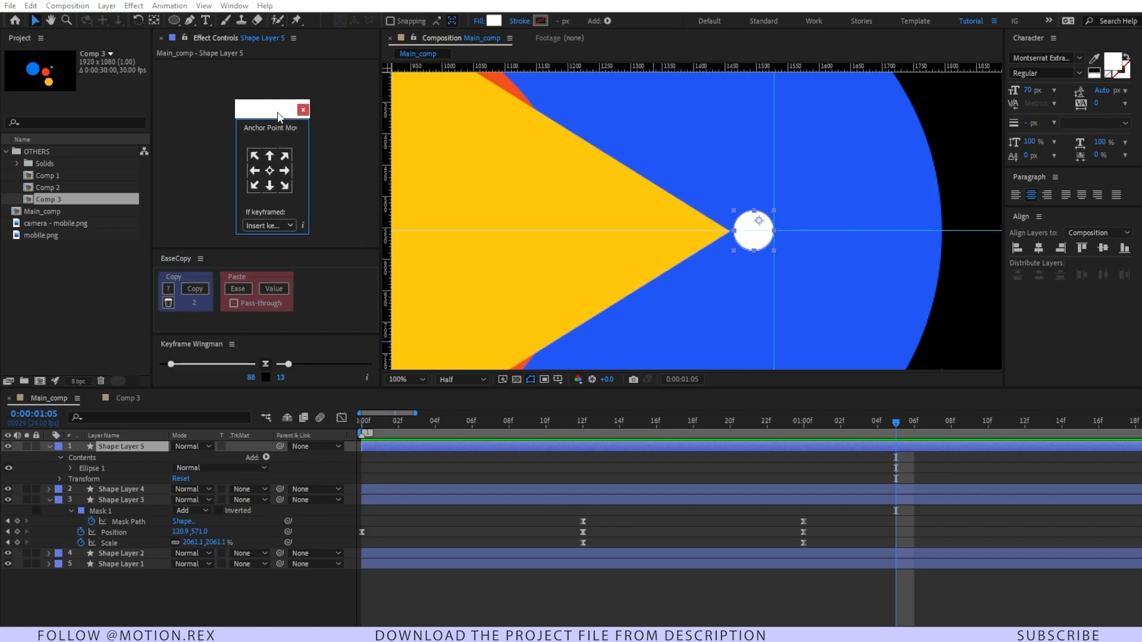
drag(279, 113, 257, 98)
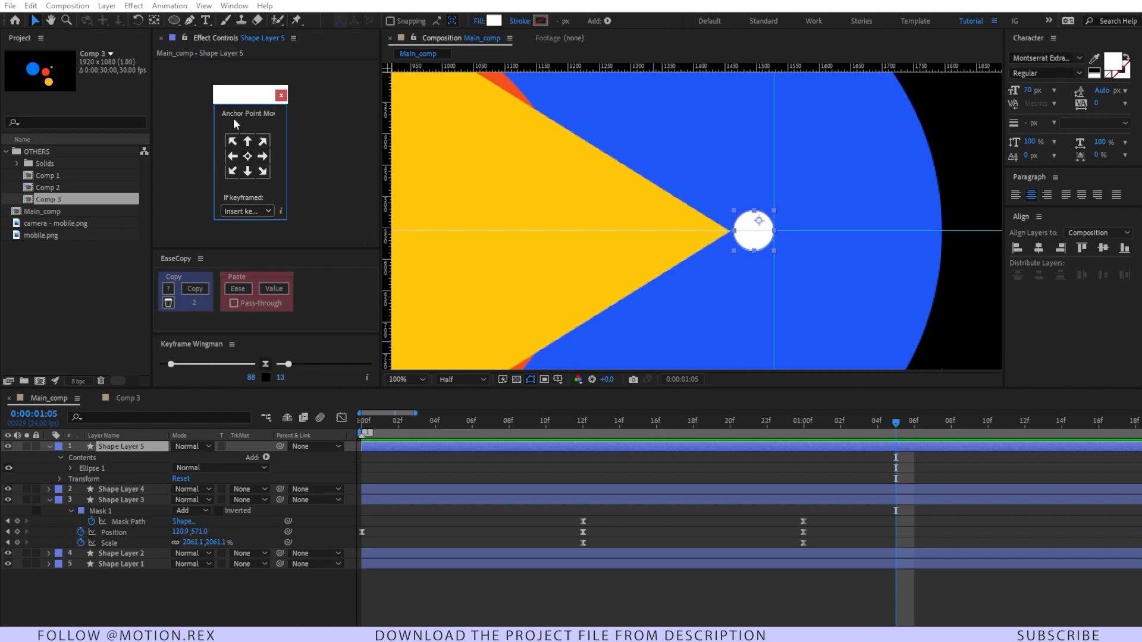
click(263, 160)
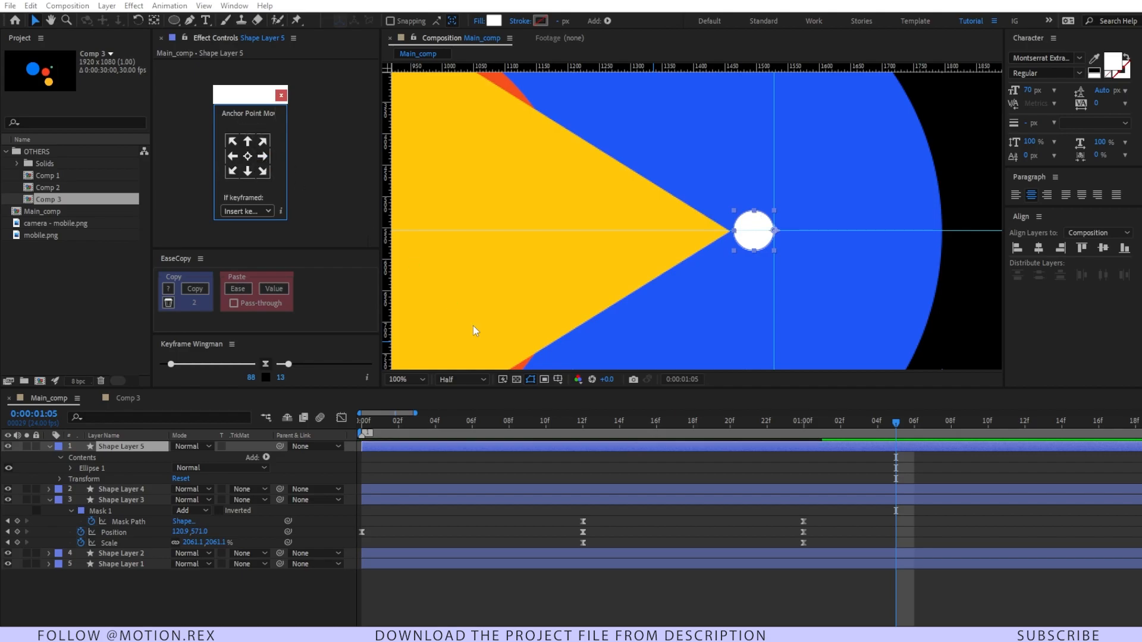
Trim Shape Layer 5 to start at 0:00:01:00 and add a Scale keyframe of 100% there
drag(818, 426, 797, 429)
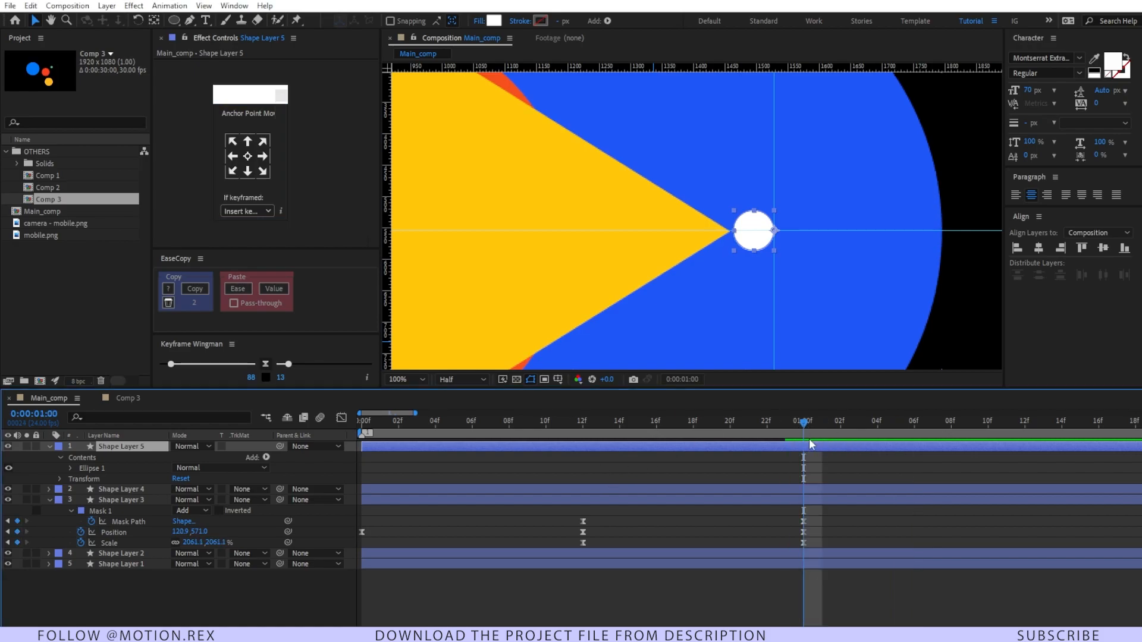
key(alt+bracketleft)
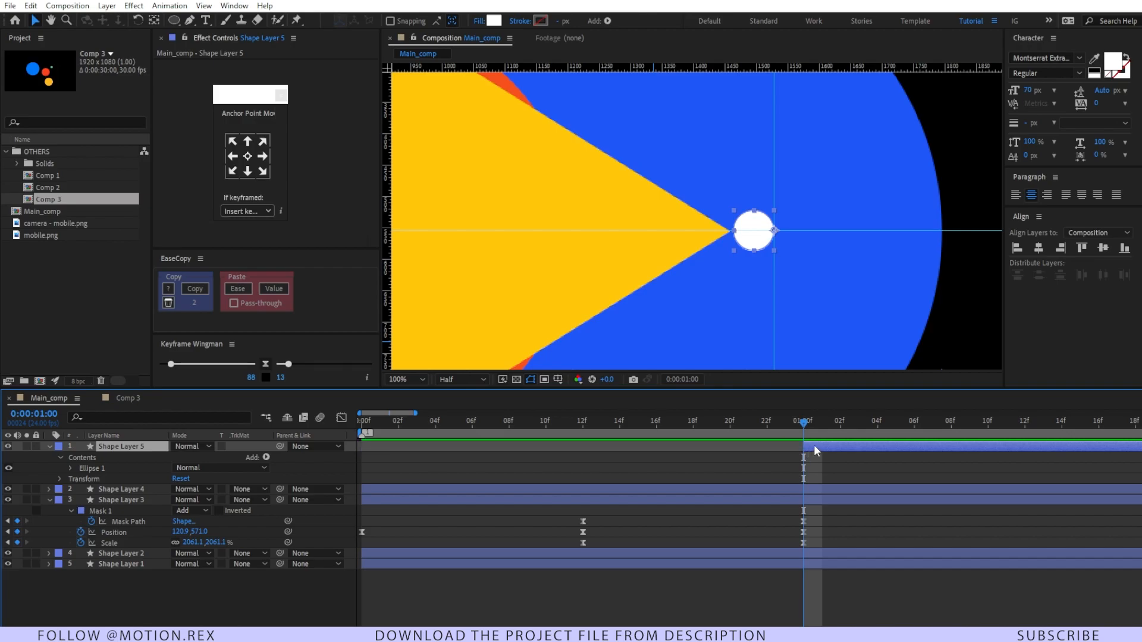
key(s)
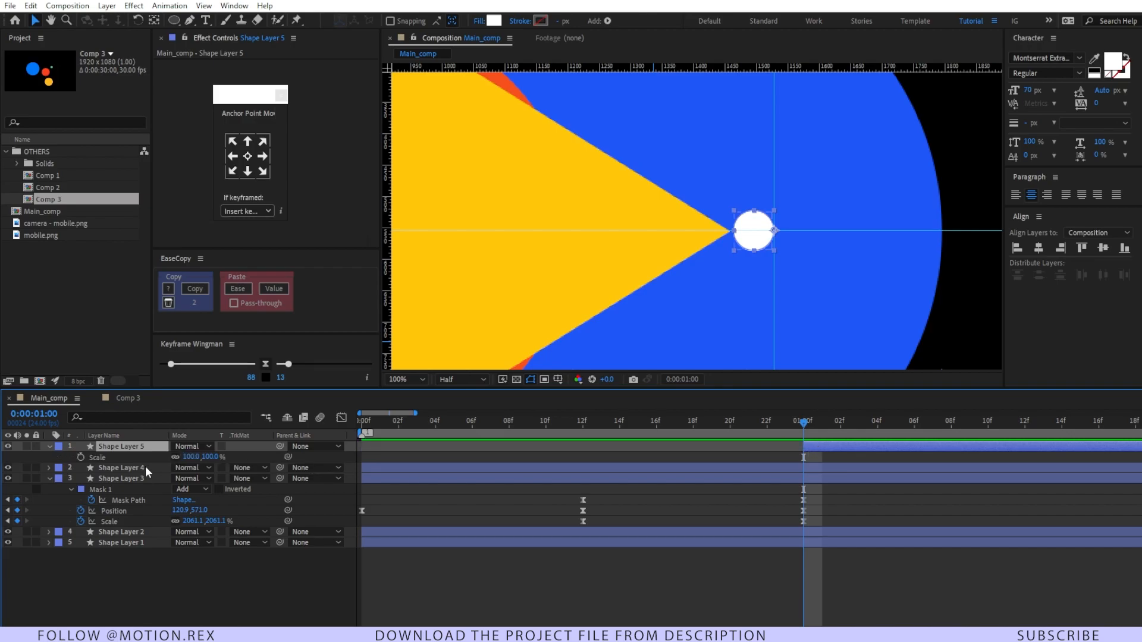
click(81, 456)
Enlarge Shape Layer 5 to a Scale of 2826% at 0:00:01:10 so the white circle covers the yellow shape
drag(818, 427, 993, 429)
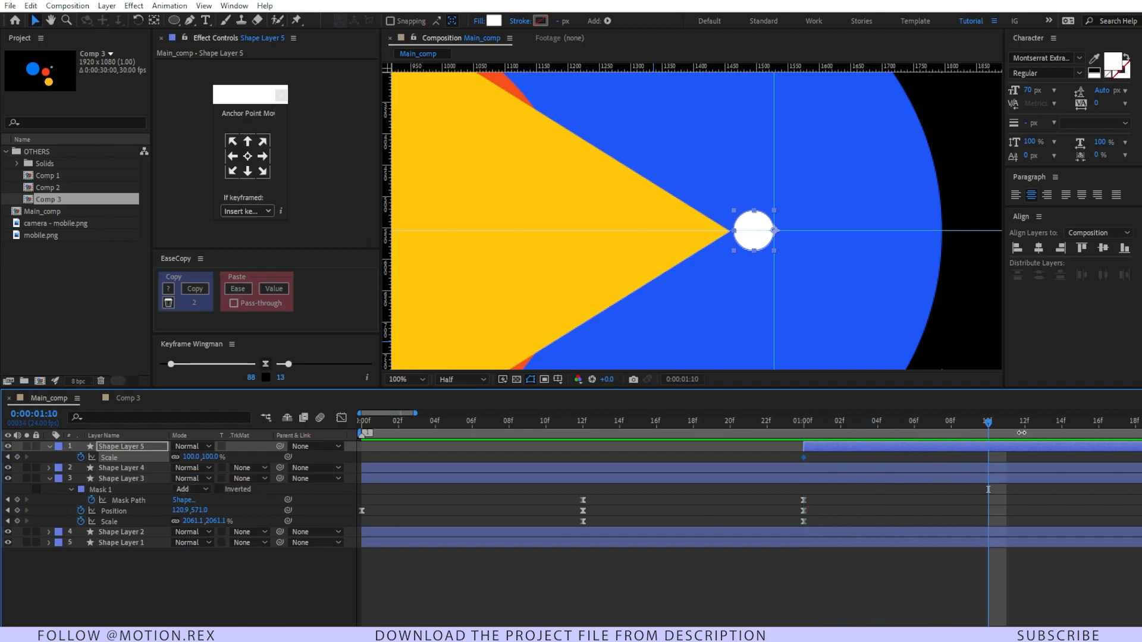
drag(211, 457, 917, 428)
scroll(876, 254, down, 5)
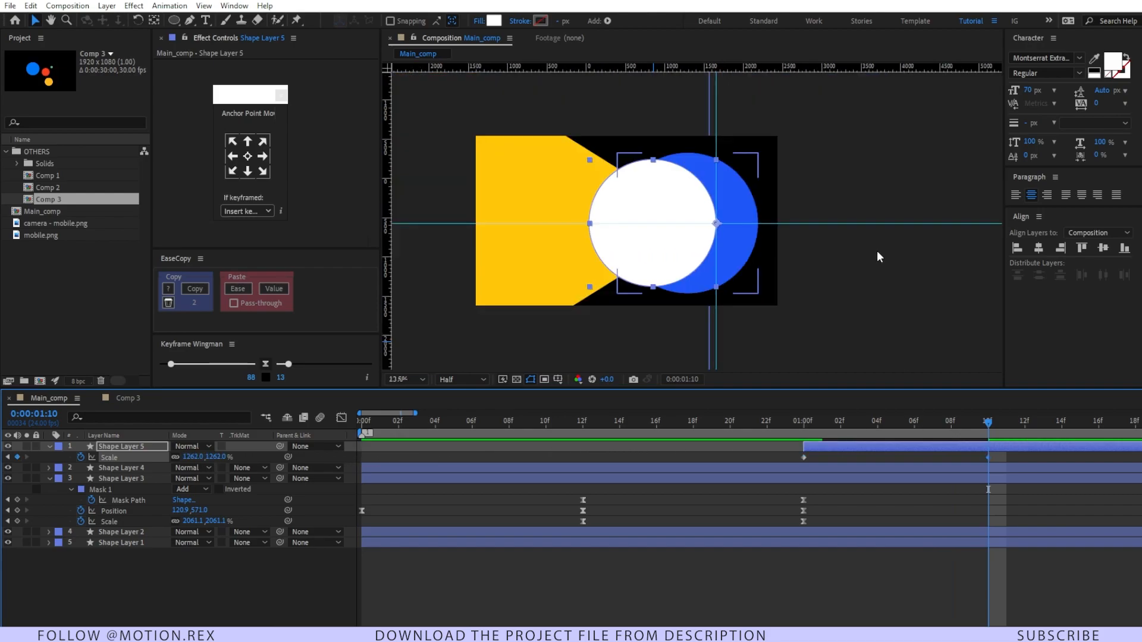
scroll(876, 255, up, 1)
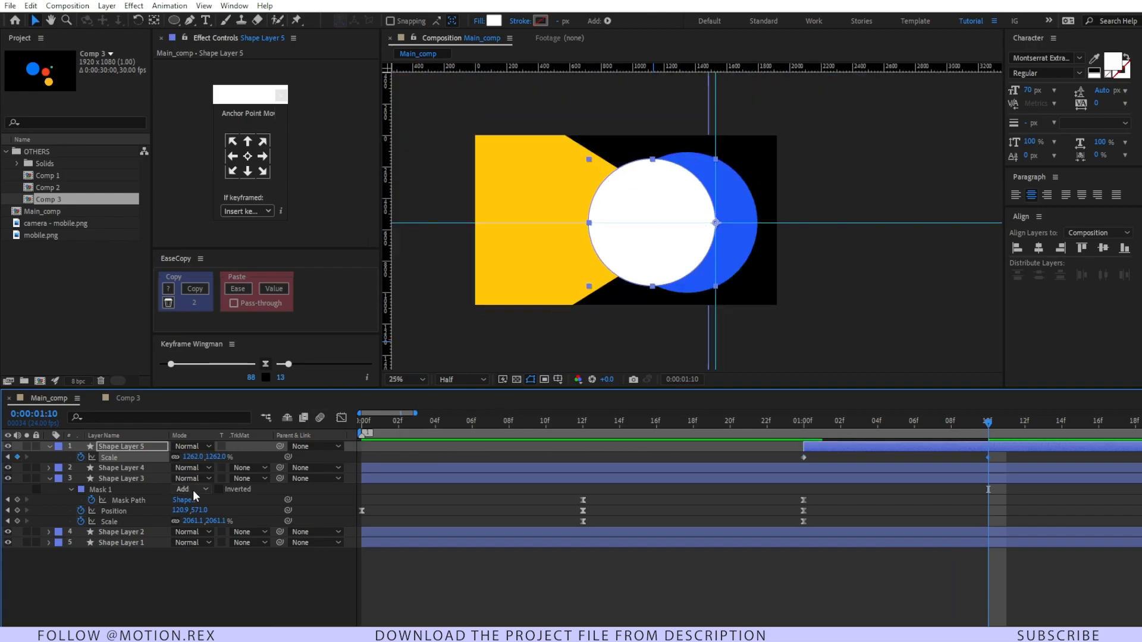
drag(213, 462, 1140, 406)
Duplicate Shape Layer 3, rename the copy Matte, and place it at the top of the layer stack
click(142, 480)
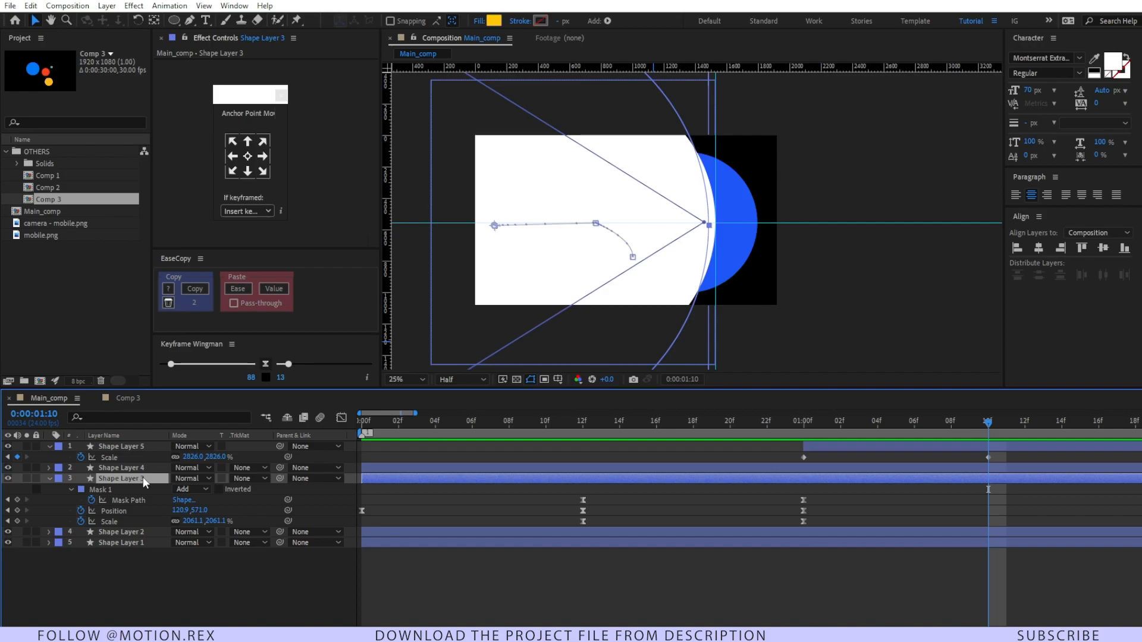
key(ctrl+d)
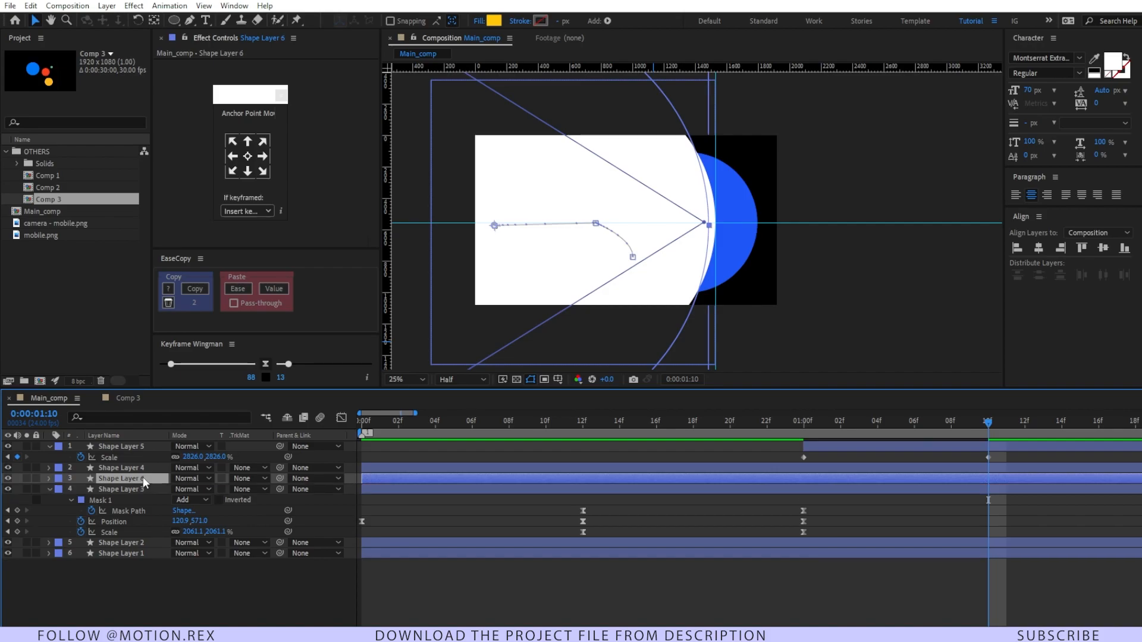
key(Return)
text(Matte)
key(Return)
key(ctrl+shift+bracketright)
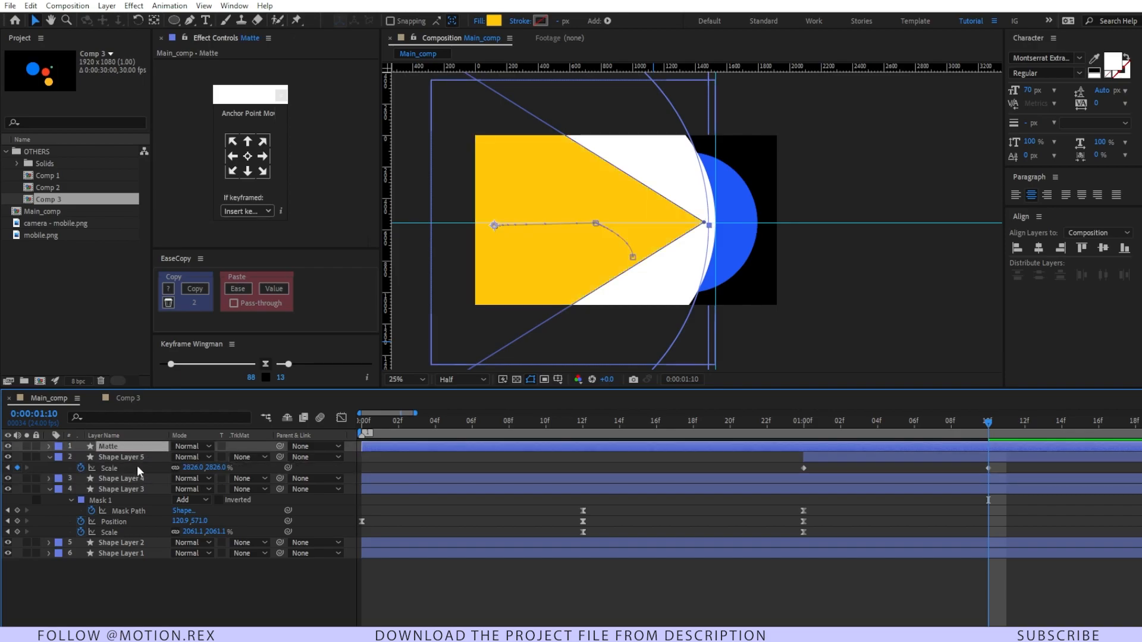
Set Shape Layer 5's track matte to Alpha Matte "Matte"
click(140, 462)
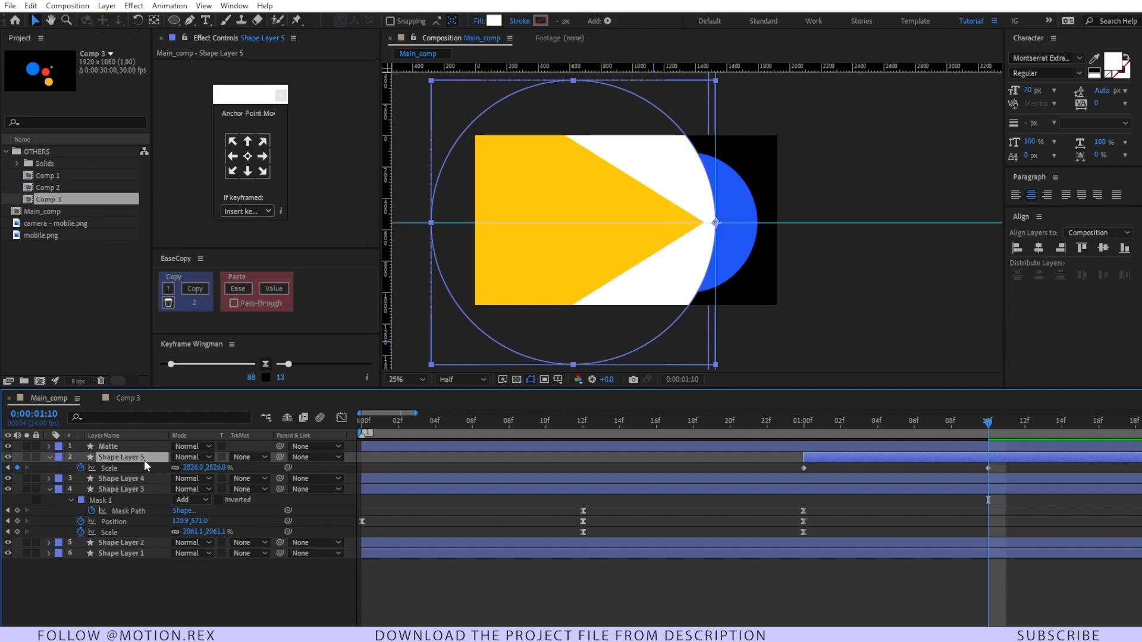
click(142, 448)
click(156, 458)
click(251, 461)
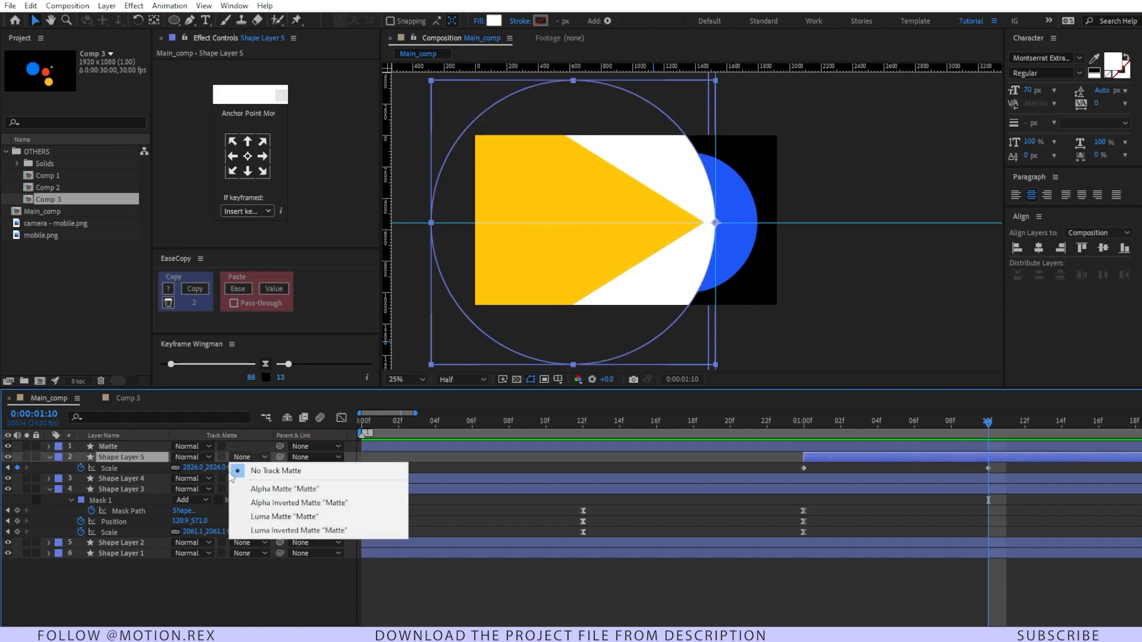
click(278, 487)
Scrub the white fill's growth around 0:00:01:07 and preview the whole animation from the start
drag(594, 439, 961, 429)
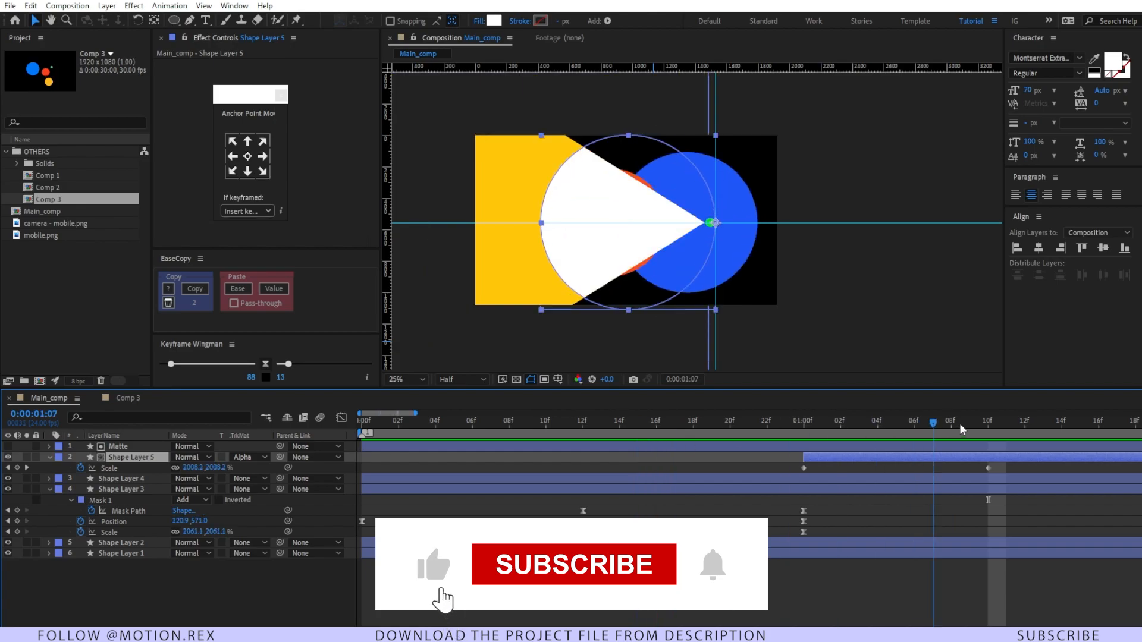
key(Home)
click(683, 586)
key(ctrl+semicolon)
key(space)
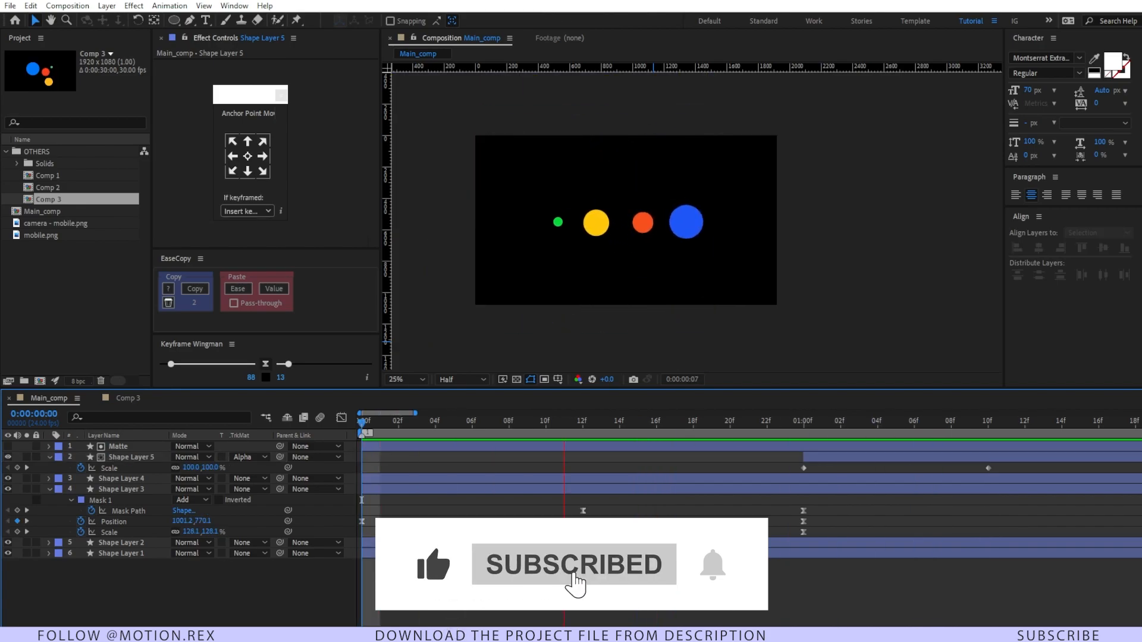
key(space)
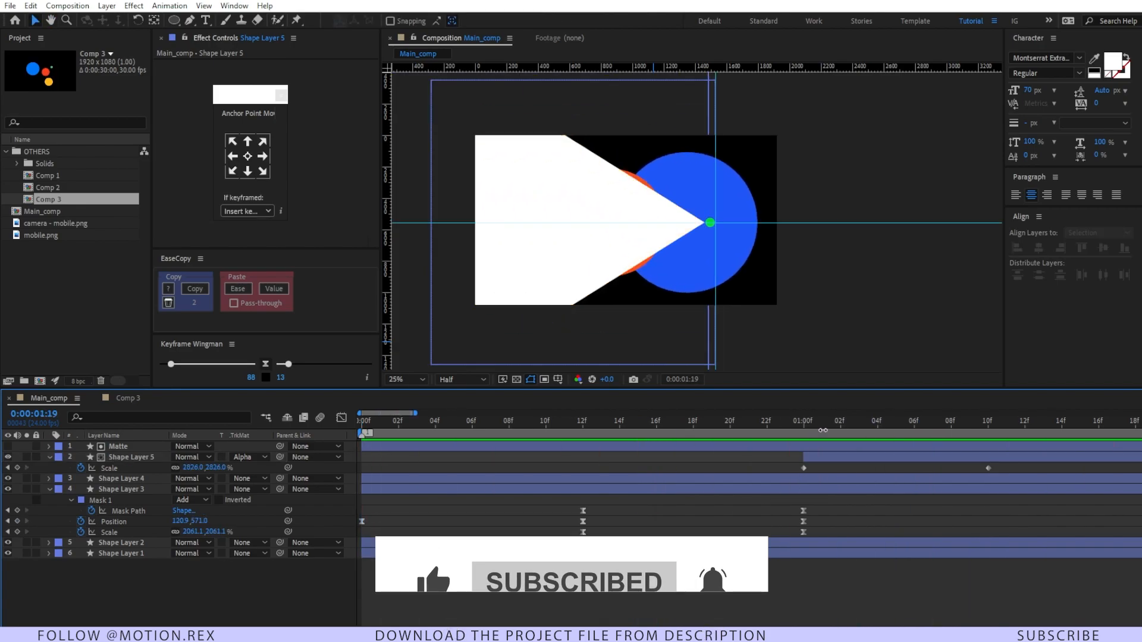
Add mobile.png as the top layer at 0:00:01:00, scale it to 151.2%, and place it right of the green circle
click(818, 428)
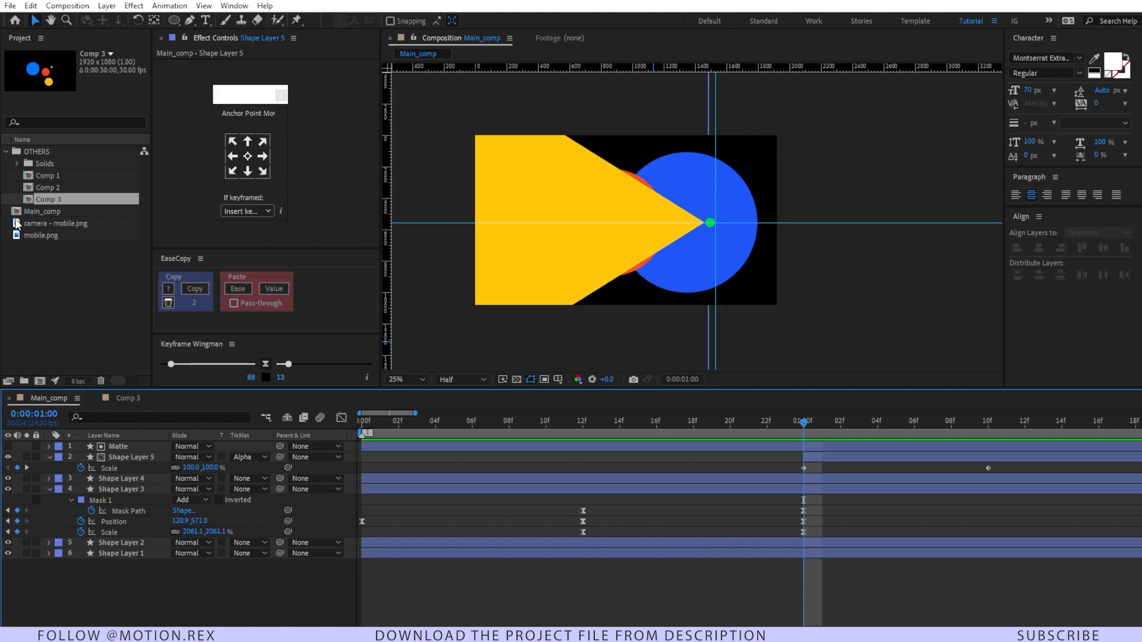
drag(37, 235, 116, 447)
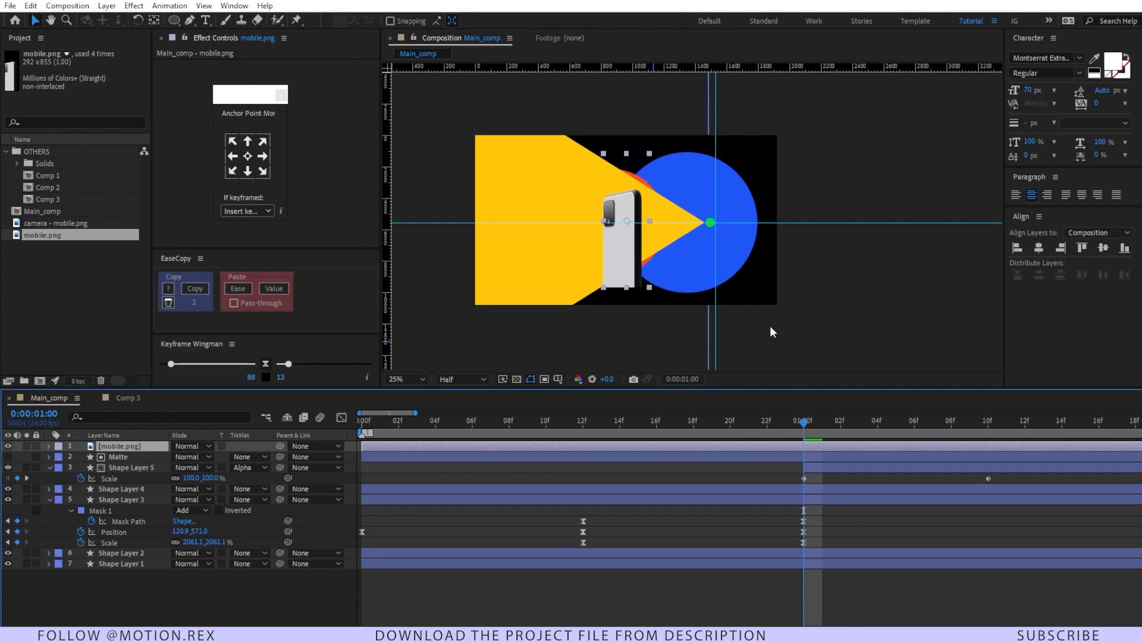
key(s)
drag(209, 457, 295, 470)
drag(601, 269, 740, 269)
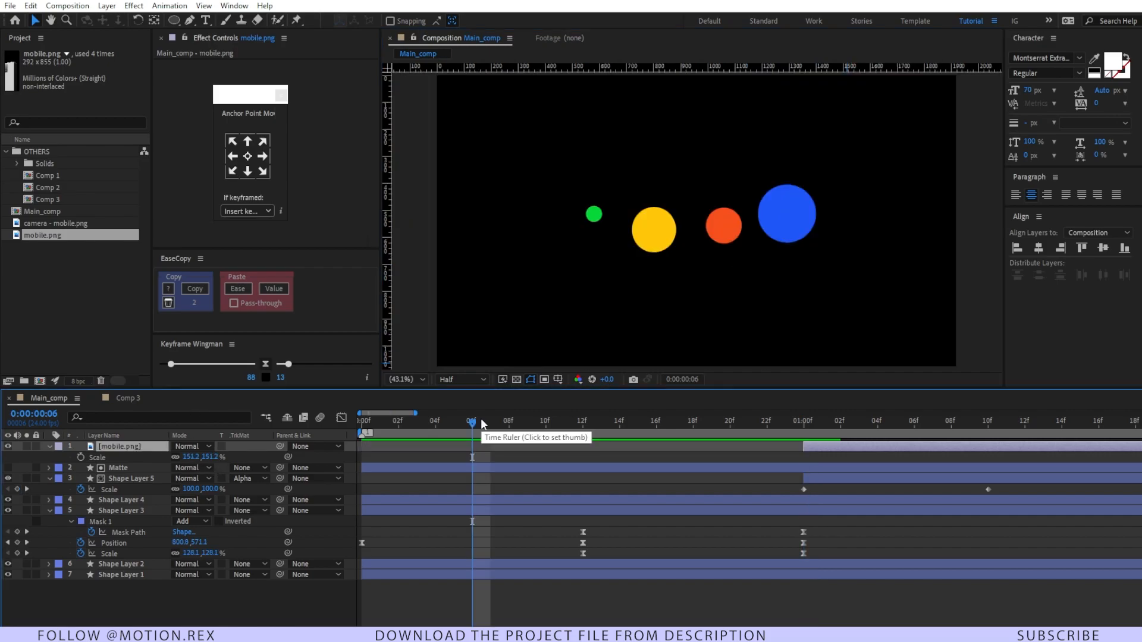
Start mobile.png at 0:00:00:22 and keyframe its Position from 1363.7, 533.1 there to 1755.7, 533.1 at 0:00:01:06
drag(473, 421, 783, 449)
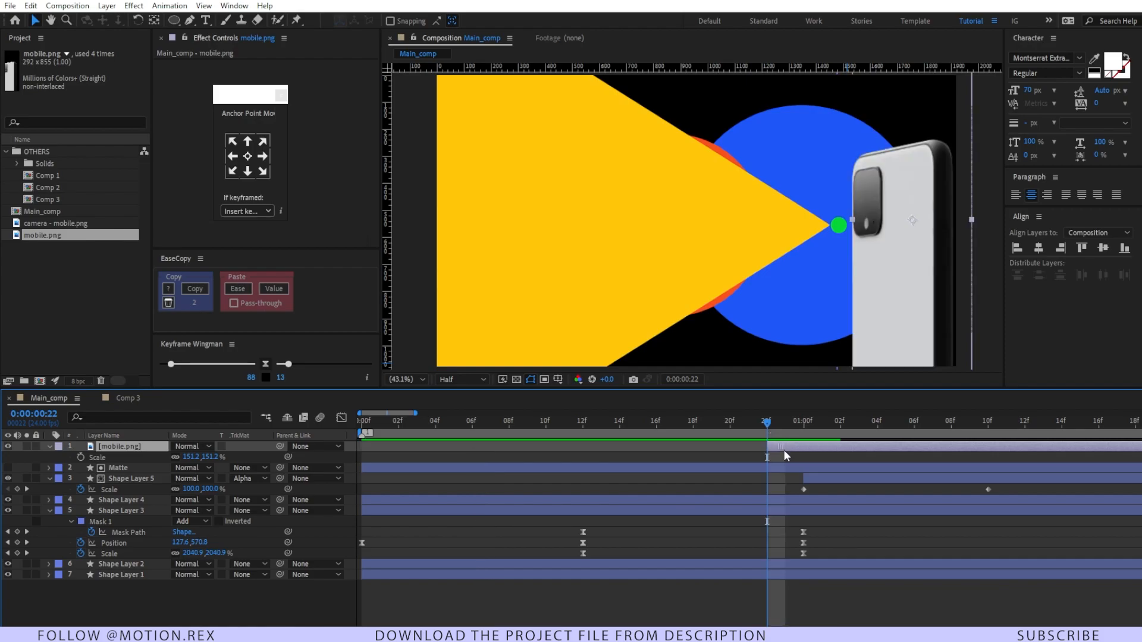
key(p)
click(81, 457)
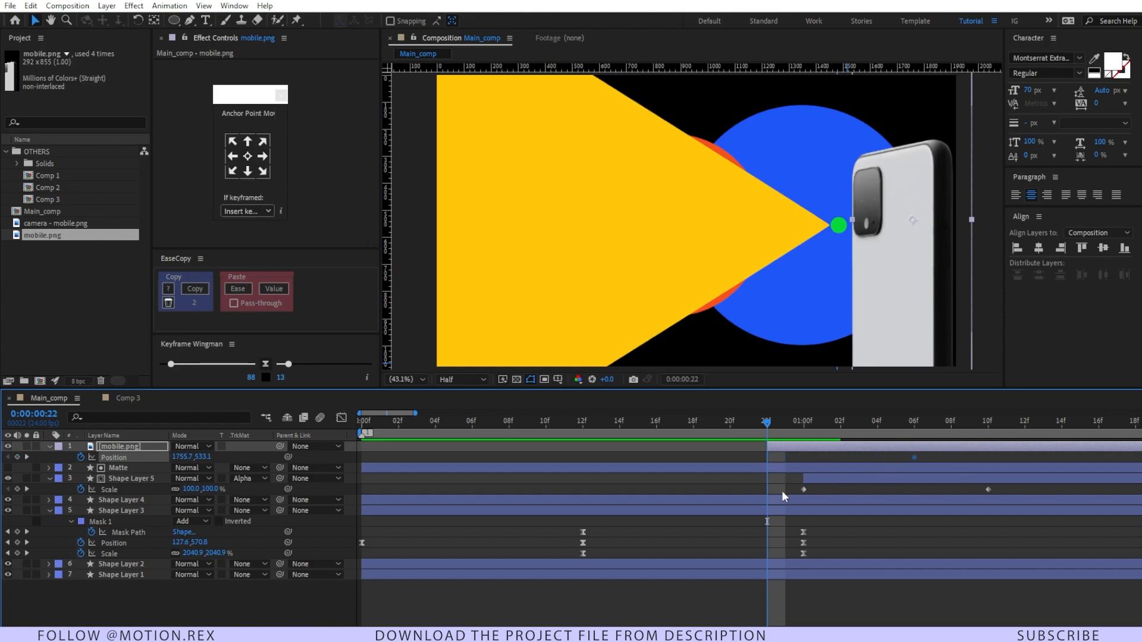
drag(161, 456, 172, 480)
Draw a white rectangle on a new shape layer covering the phone, and centre its anchor point
key(ctrl+shift+a)
mouse_move(174, 20)
mouse_down()
mouse_move(224, 31)
mouse_move(220, 19)
mouse_up()
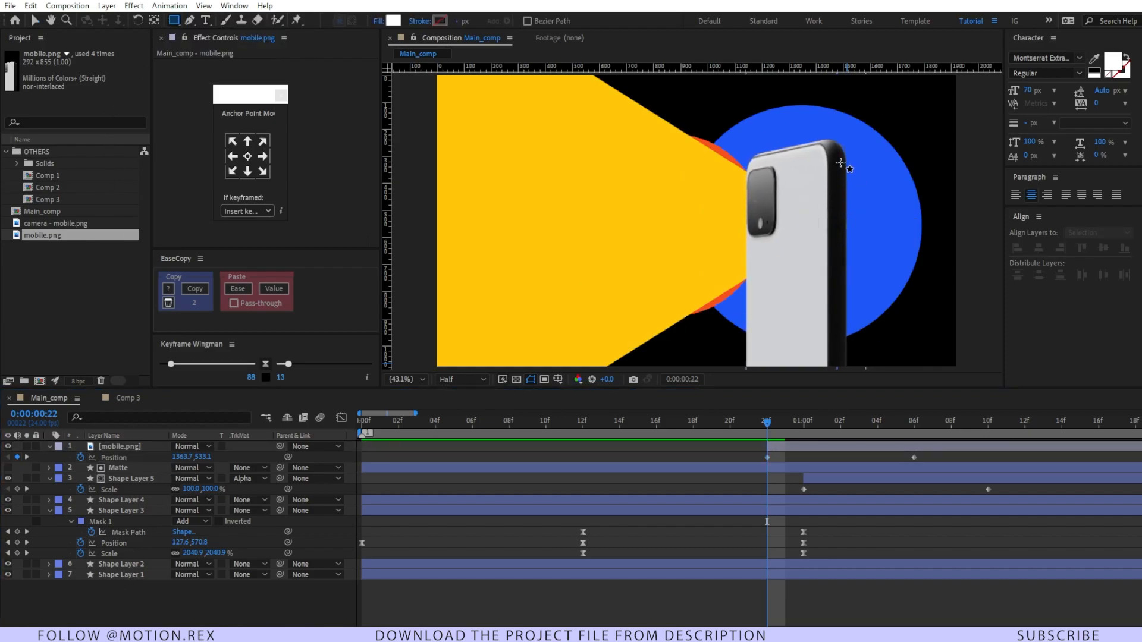
mouse_move(730, 128)
mouse_down()
mouse_move(841, 204)
mouse_move(848, 332)
mouse_move(837, 388)
mouse_move(849, 385)
mouse_up()
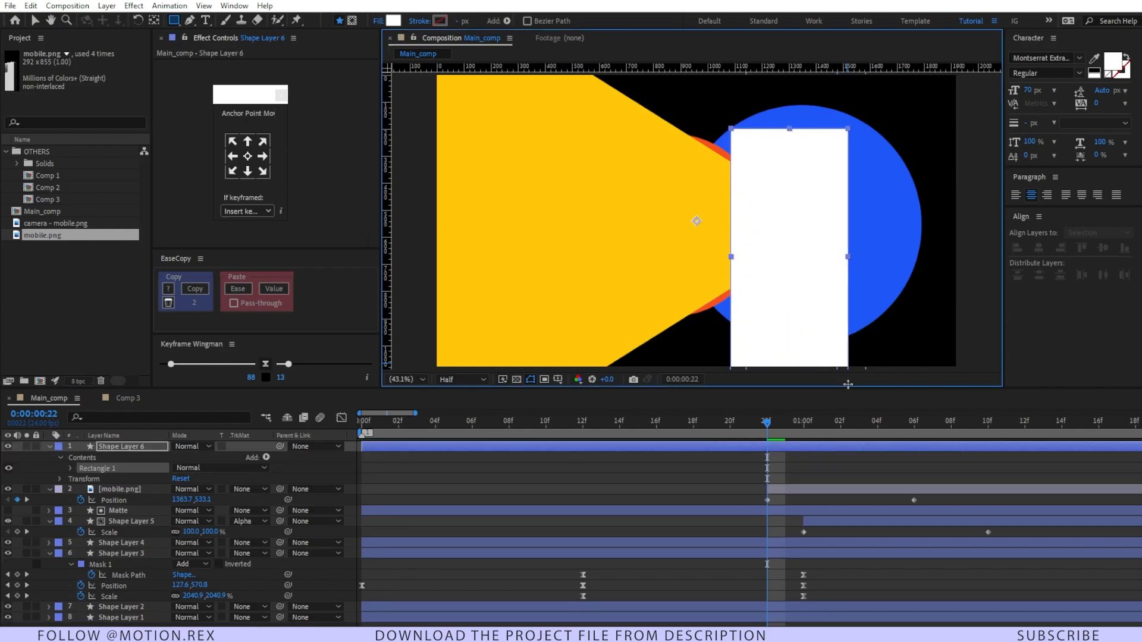
click(118, 469)
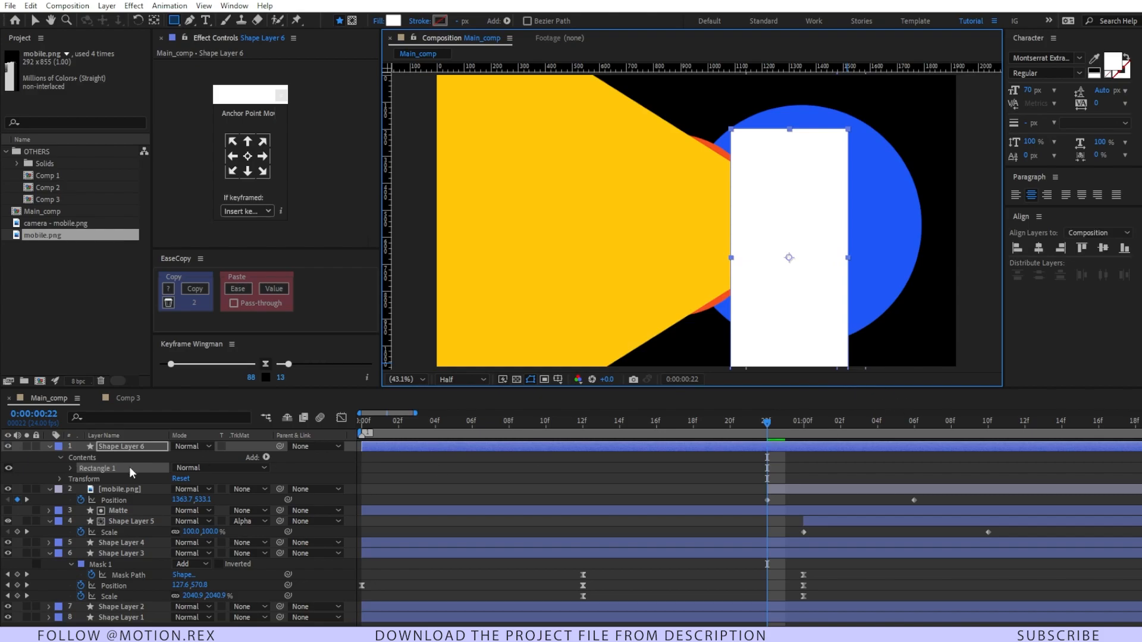
Set mobile.png's track matte to Alpha Inverted Matte "Shape Layer 6"
click(125, 490)
click(252, 490)
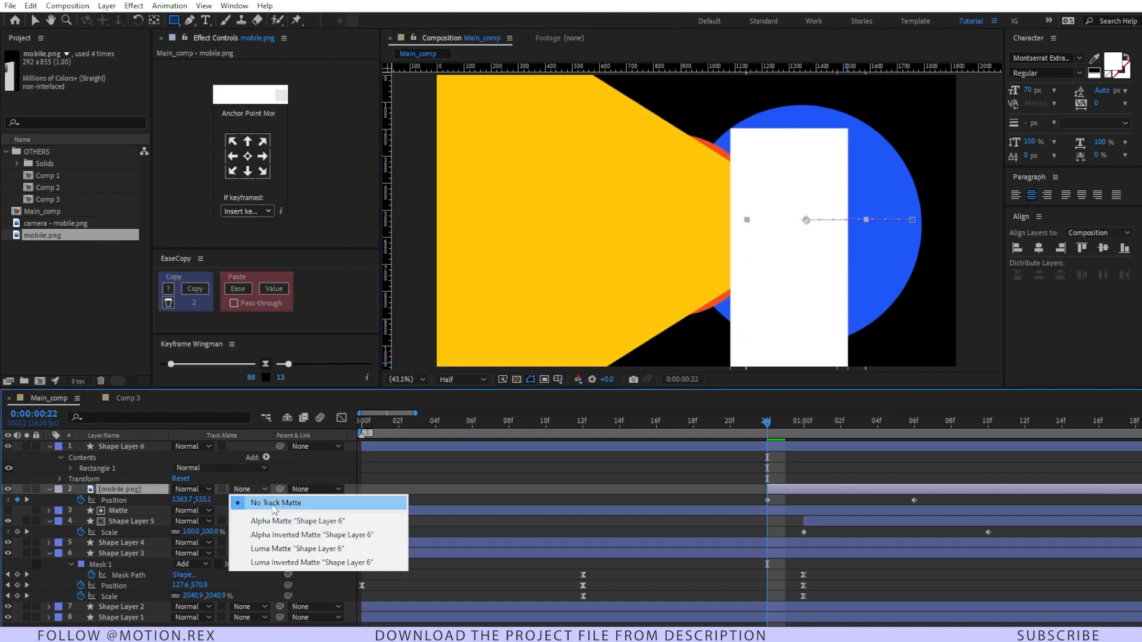
click(272, 534)
Trim Shape Layer 6 to start at 0:00:00:22, then shift it together with mobile.png to start at 0:00:00:16
click(825, 445)
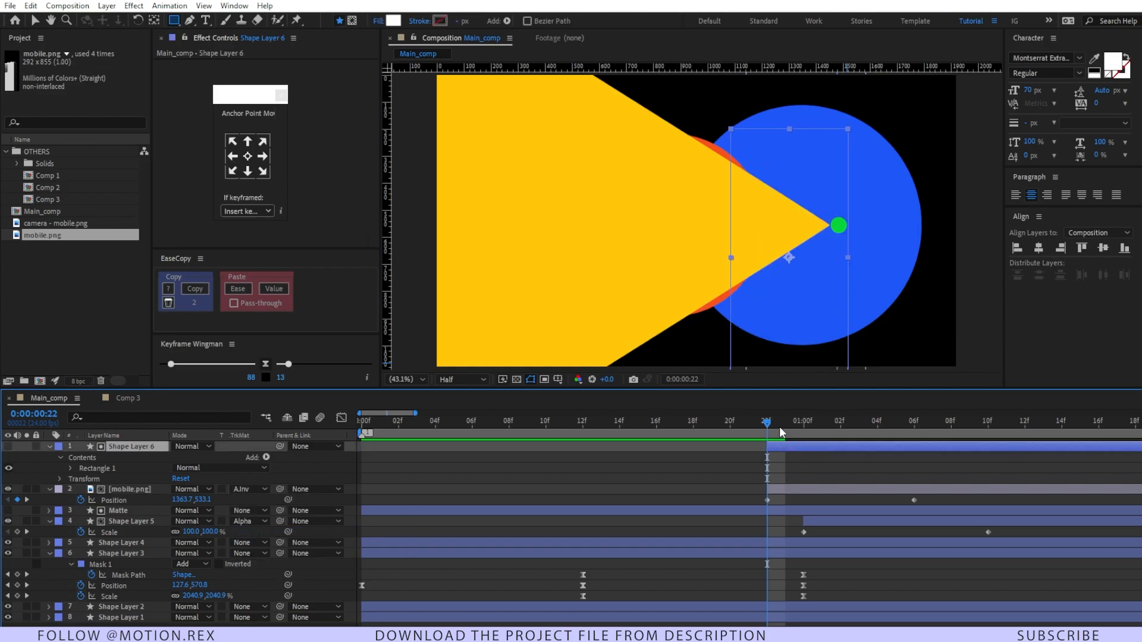
drag(774, 421, 896, 430)
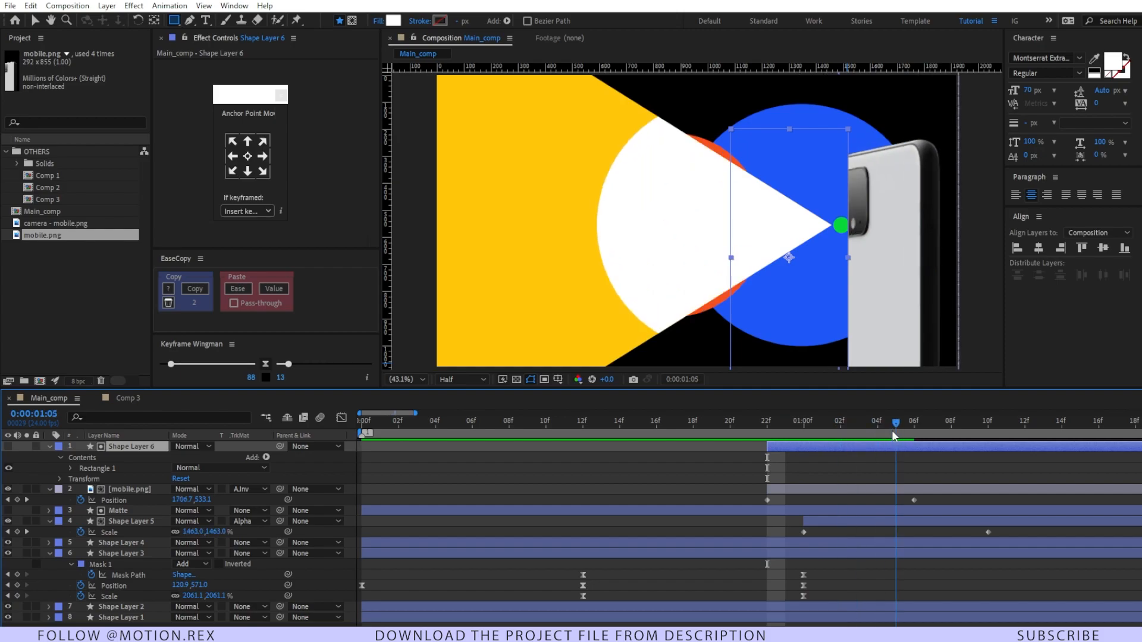
drag(895, 430, 767, 433)
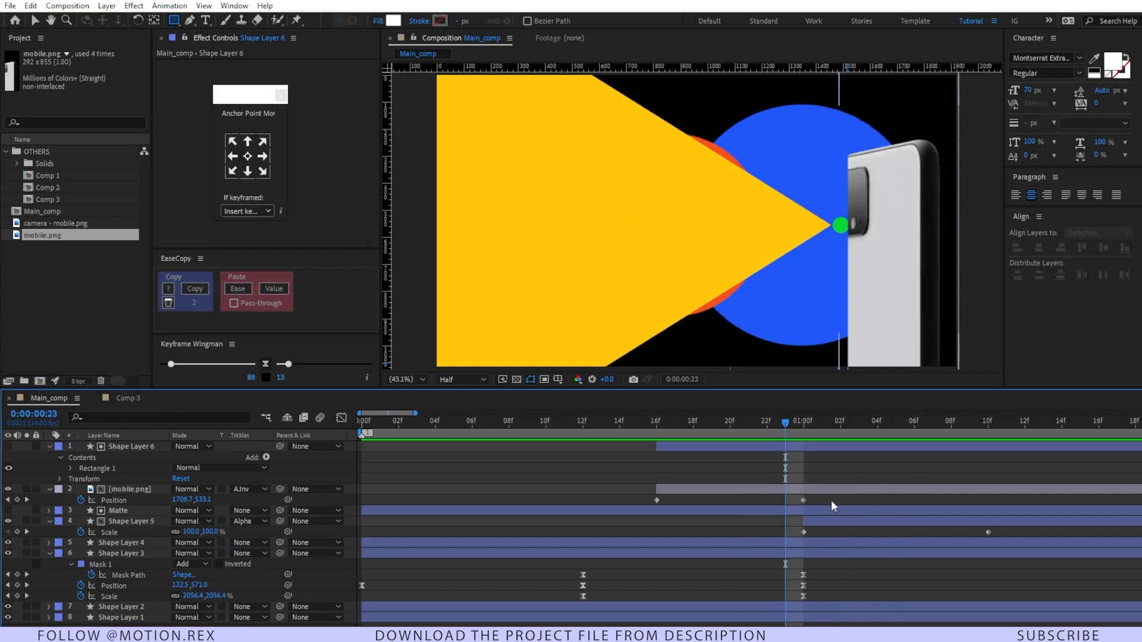
Show mobile.png's Position keyframes as a value graph and separate the Position dimensions
drag(831, 505, 636, 508)
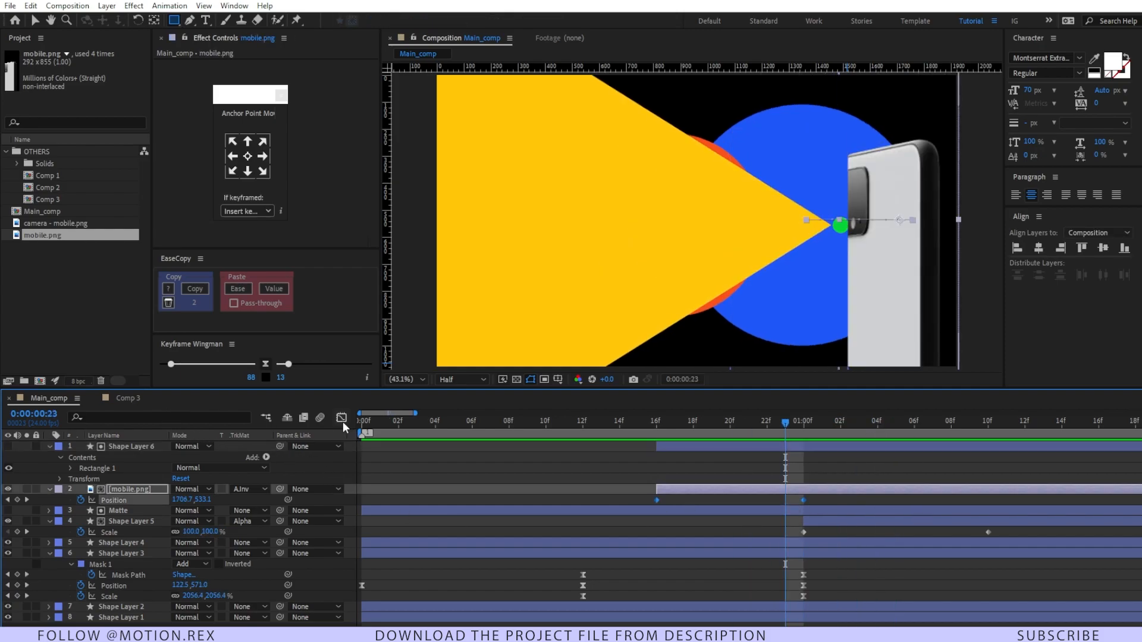
click(341, 418)
right_click(973, 493)
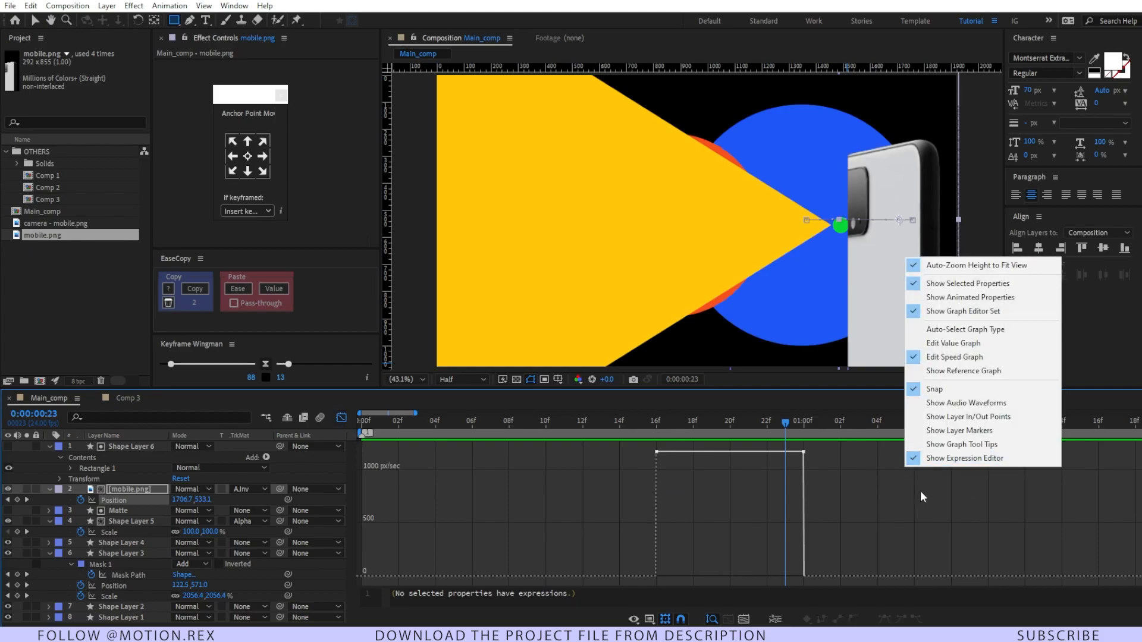
click(953, 340)
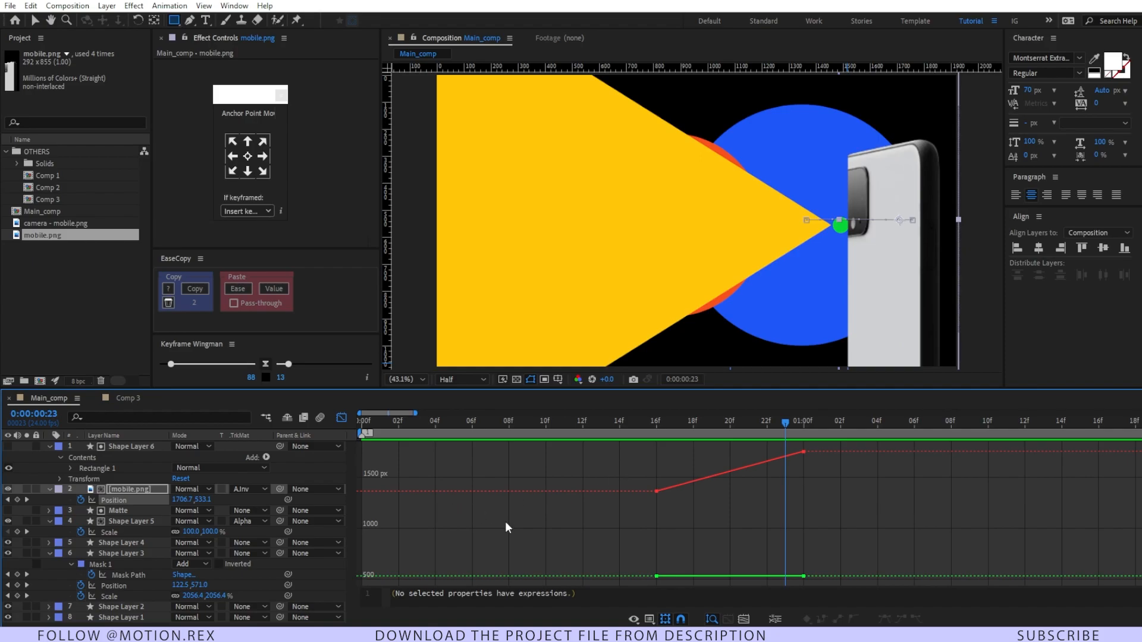
click(129, 512)
click(137, 501)
right_click(137, 502)
click(241, 346)
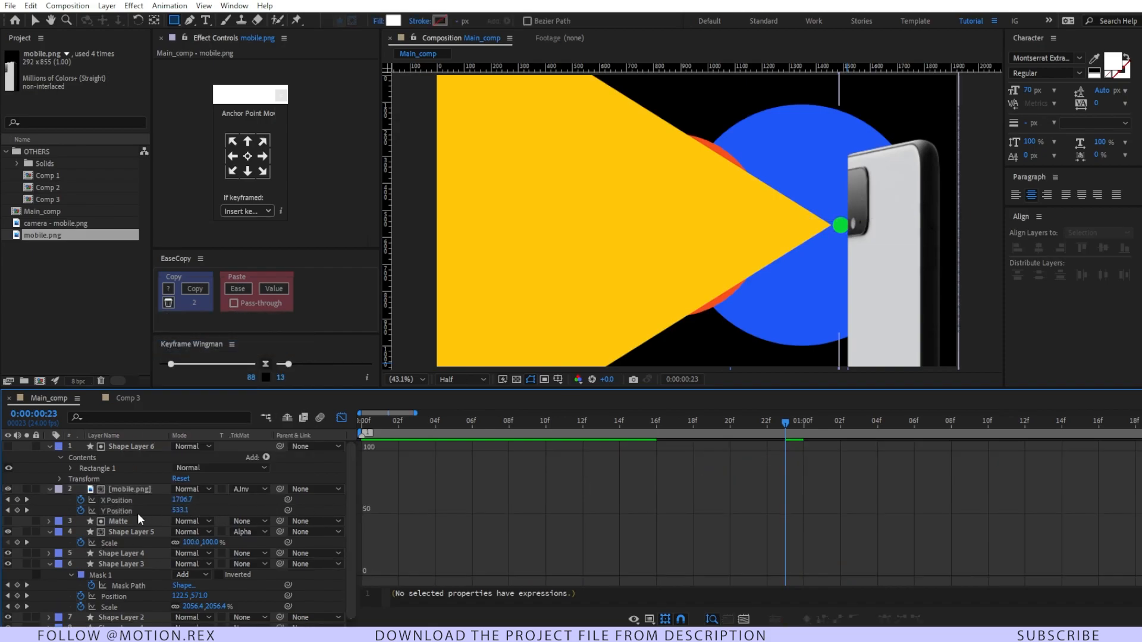
Apply Easy Ease to both X Position keyframes of mobile.png
click(136, 512)
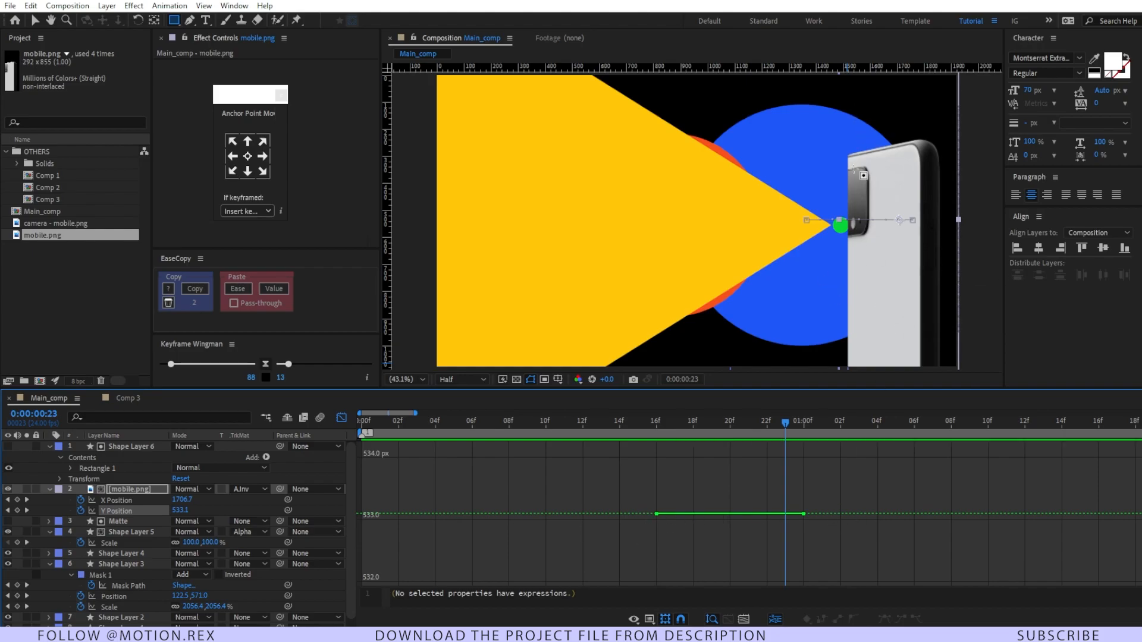
click(33, 20)
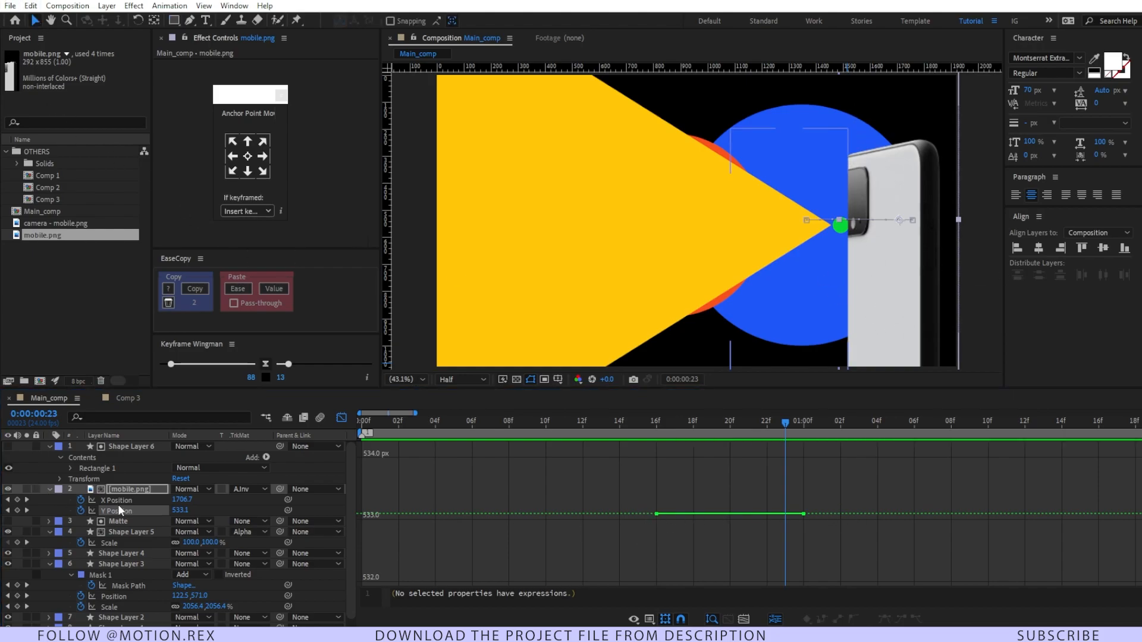
click(136, 501)
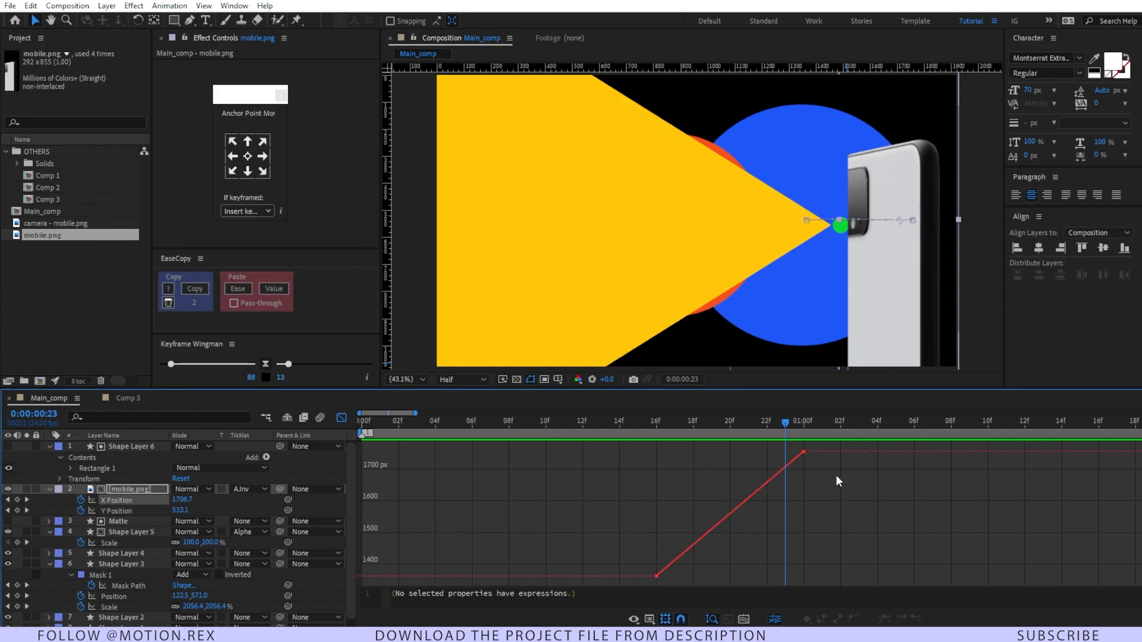
drag(621, 446, 856, 580)
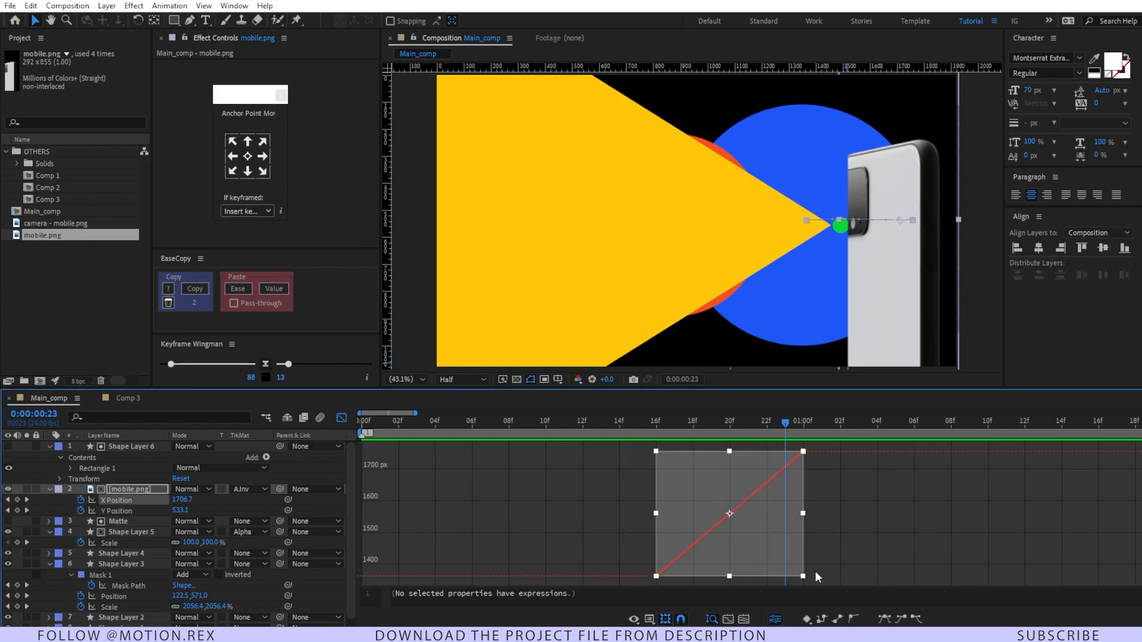
click(884, 619)
click(992, 493)
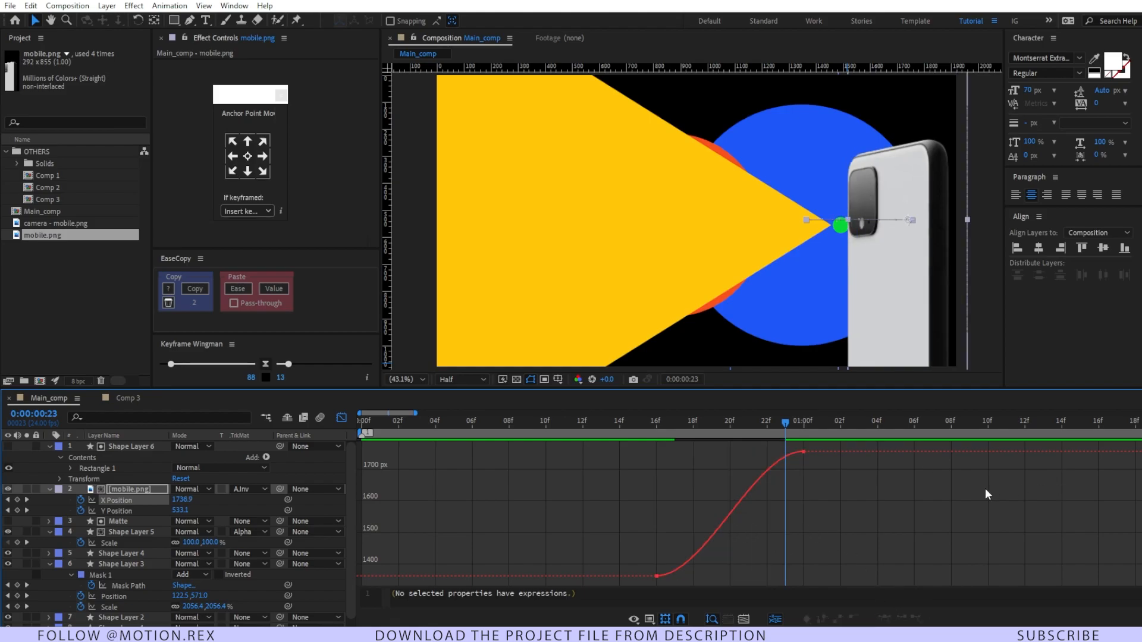
Reshape mobile.png's X Position curve to rise steeply at first and flatten out gradually, then preview it and close the graph
drag(743, 492, 587, 585)
drag(705, 575, 675, 470)
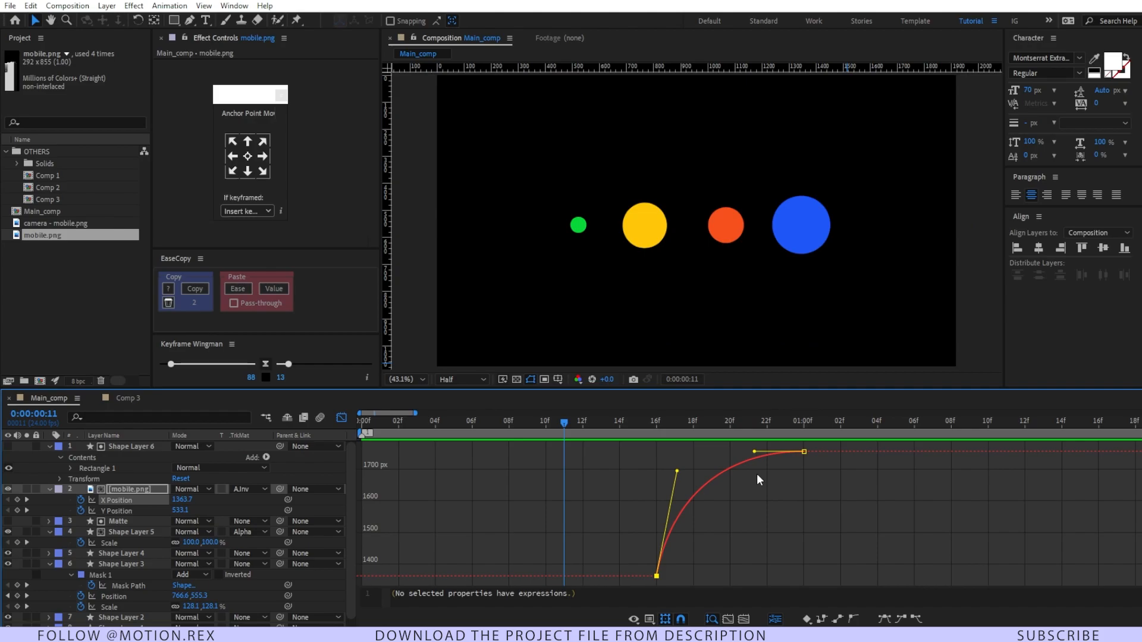
drag(753, 453, 711, 462)
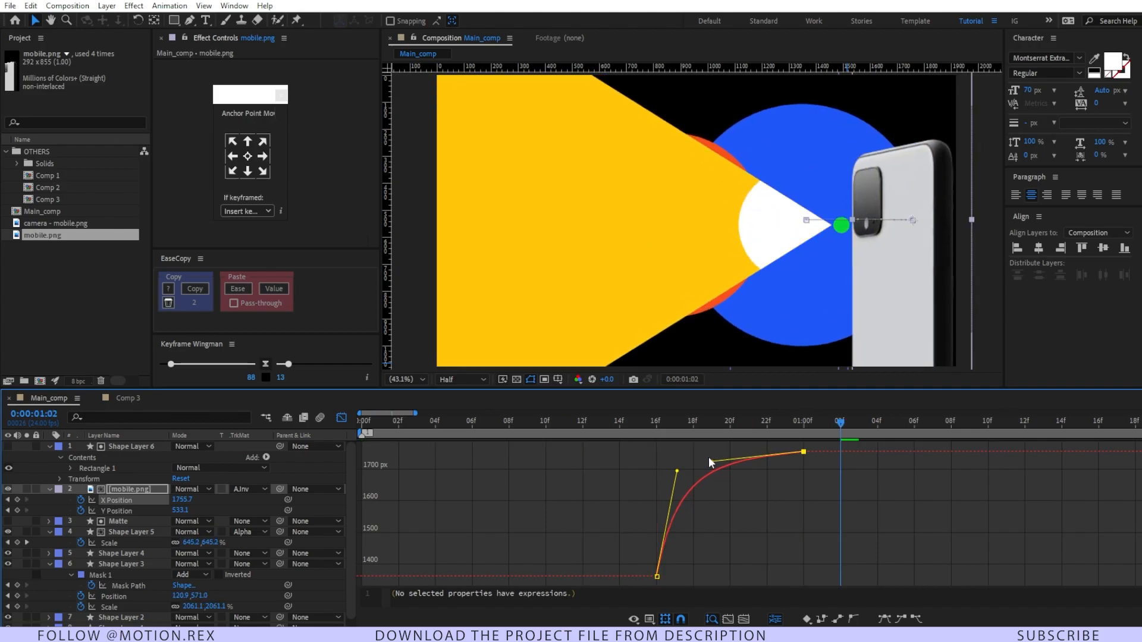
key(space)
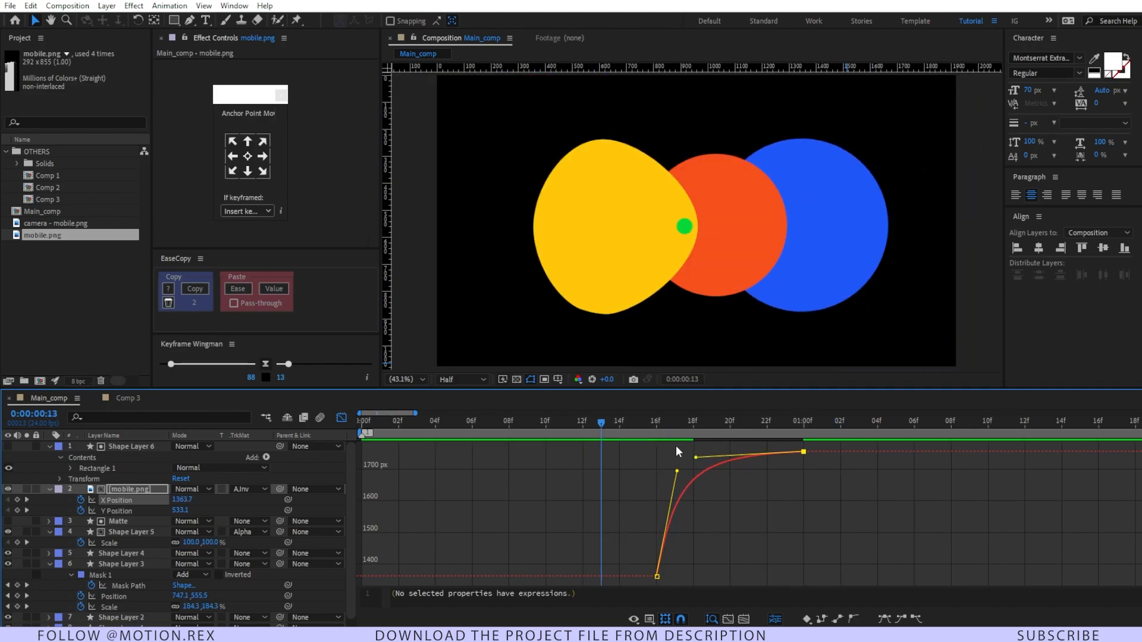
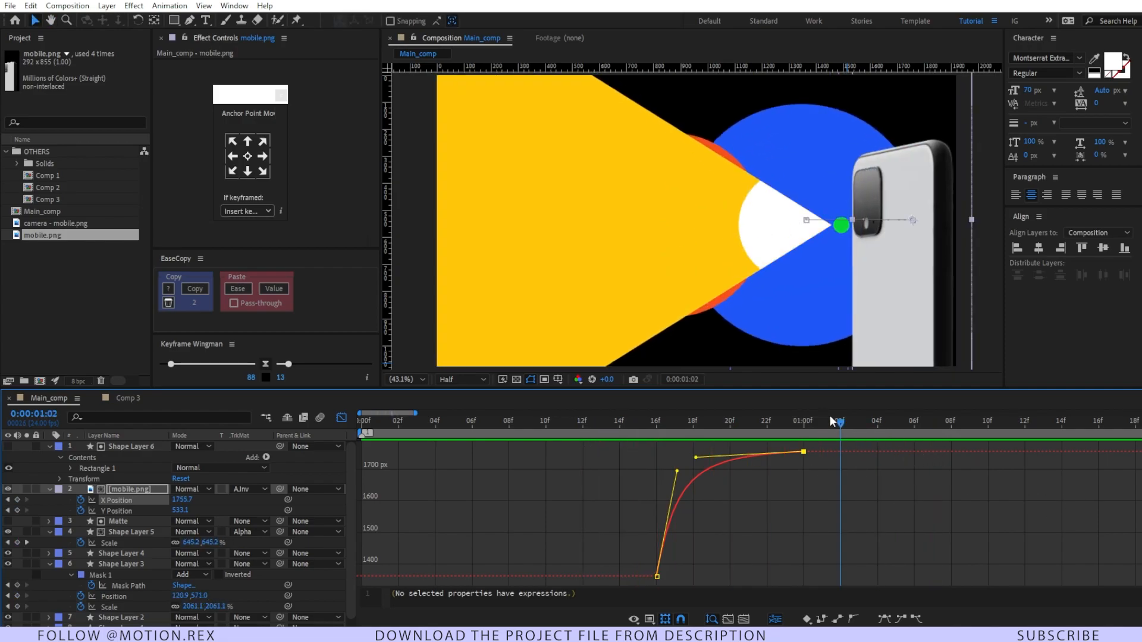
click(341, 418)
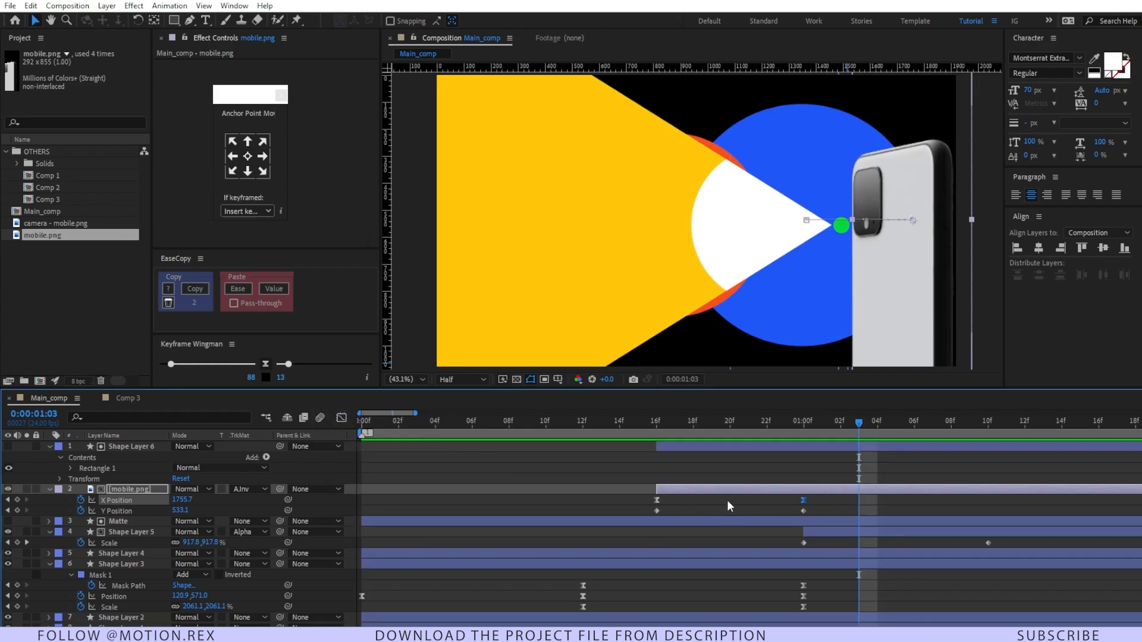
Collapse the revealed properties of all layers in the timeline
key(ctrl+a)
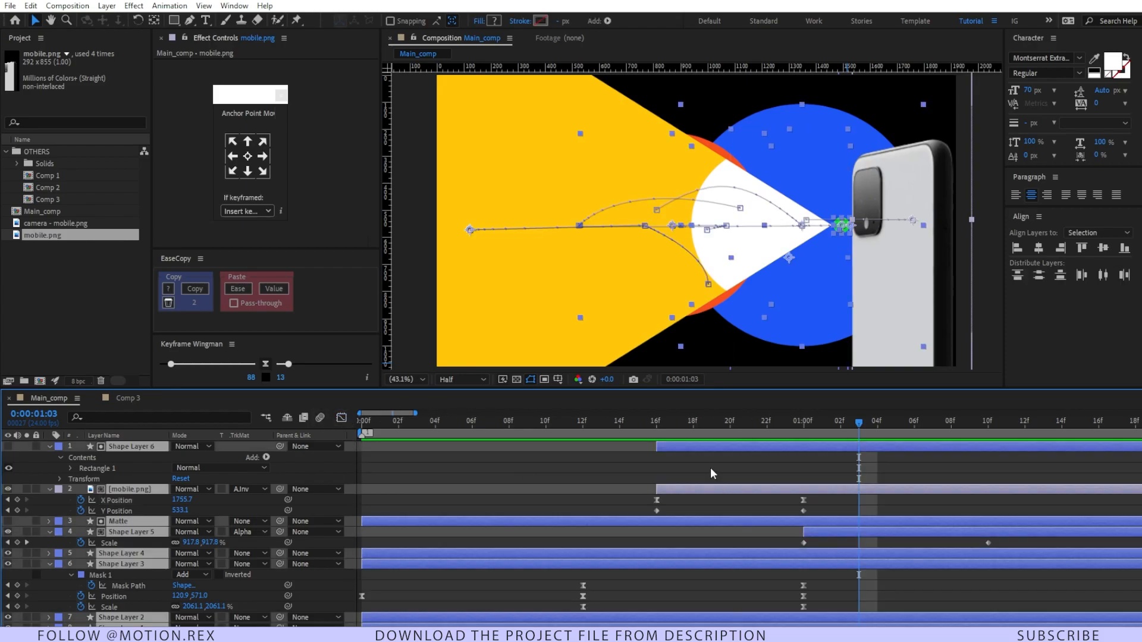
key(u)
key(u)
click(701, 555)
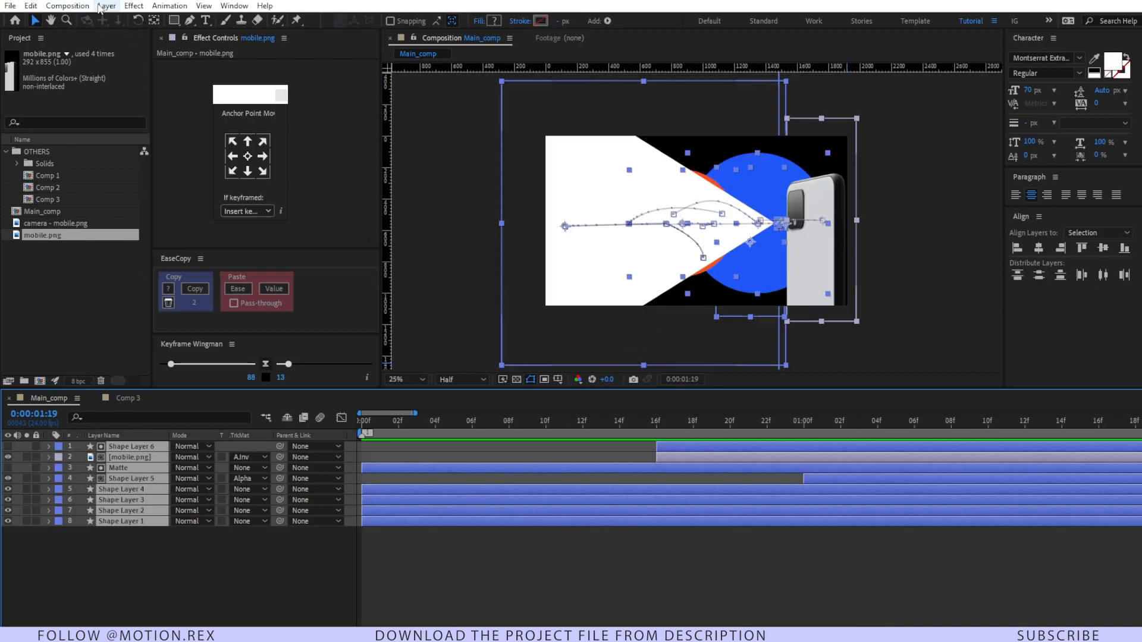
Create a null object and parent all the other layers to it
click(101, 7)
mouse_move(159, 20)
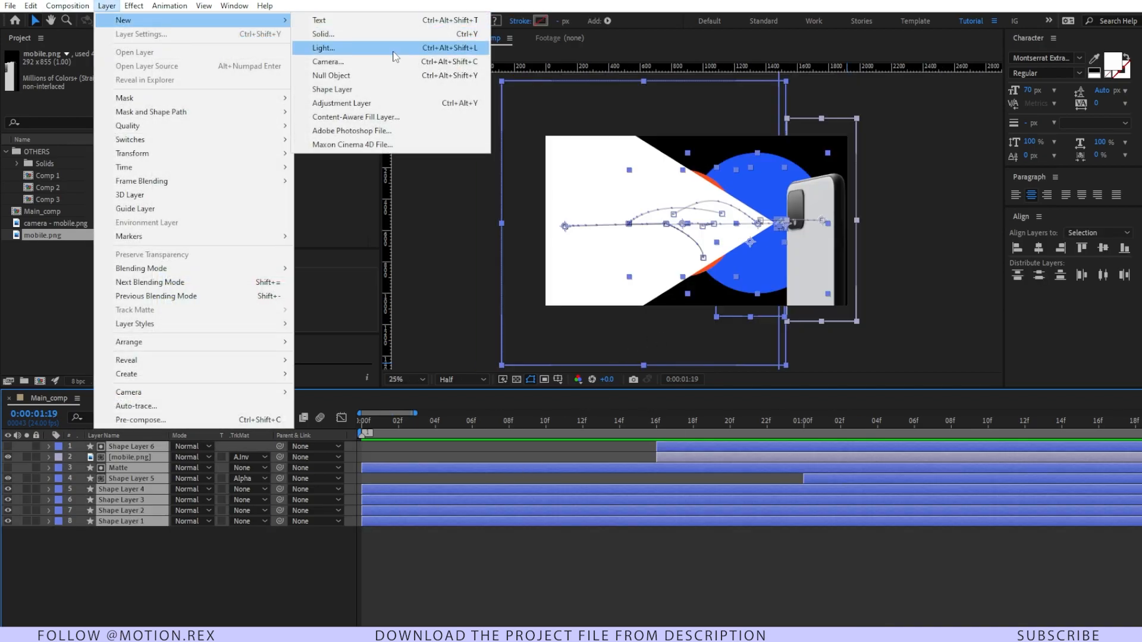
click(395, 75)
drag(119, 554, 140, 455)
drag(280, 457, 112, 445)
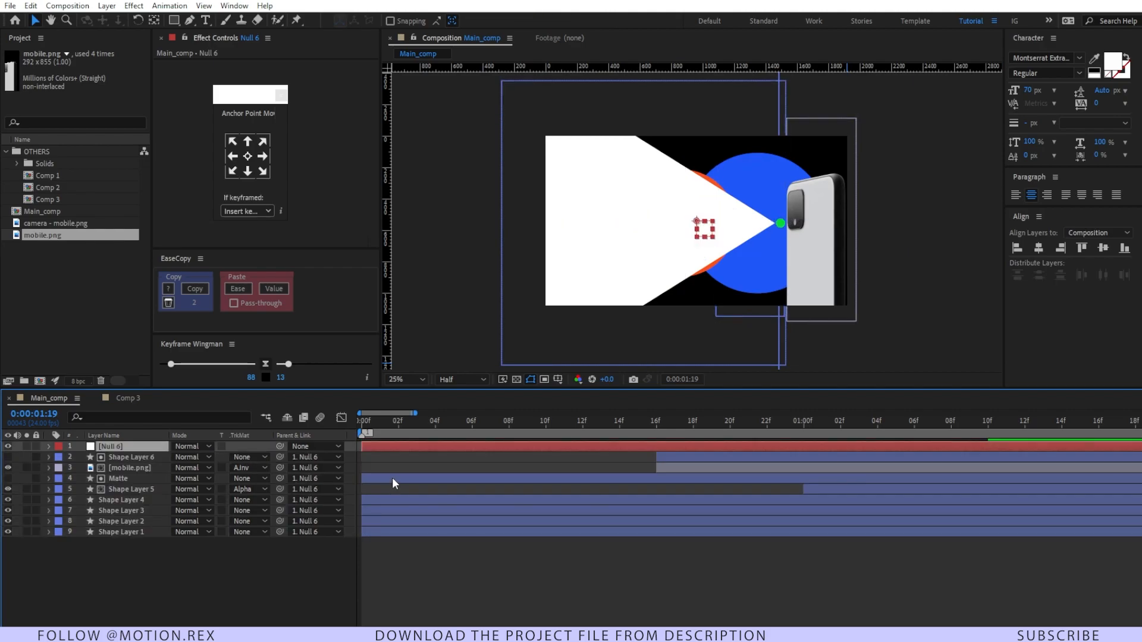
Keyframe the null's Position from 960.0, 540.0 at 0:00:01:00 to 1798.0, 540.0 at 0:00:01:10
key(p)
click(804, 421)
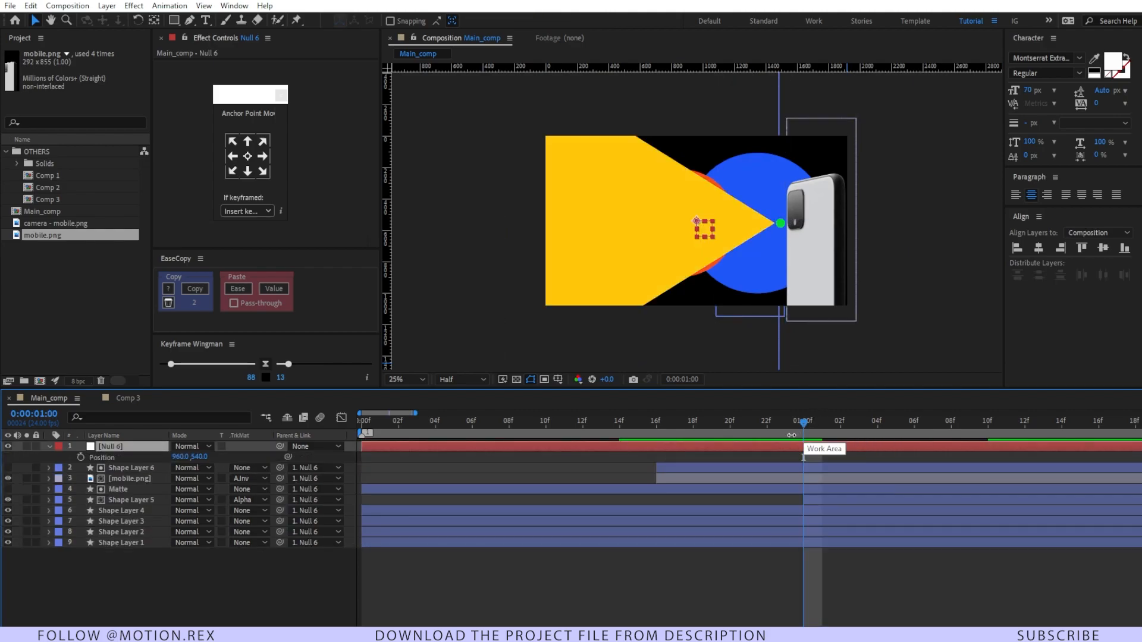
click(81, 457)
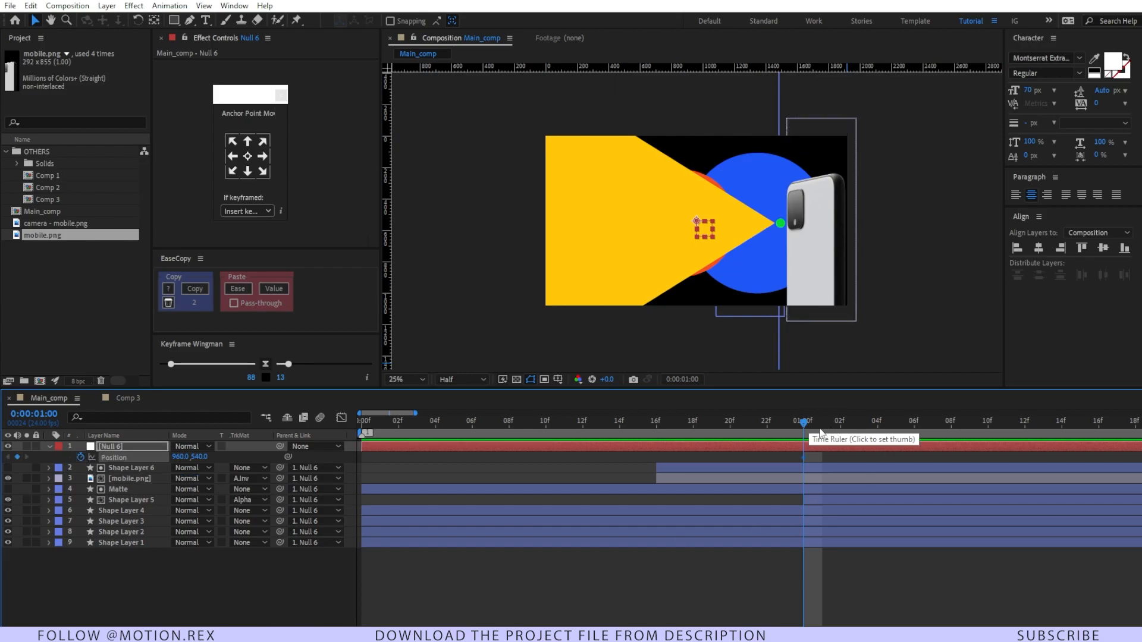
drag(810, 424, 983, 428)
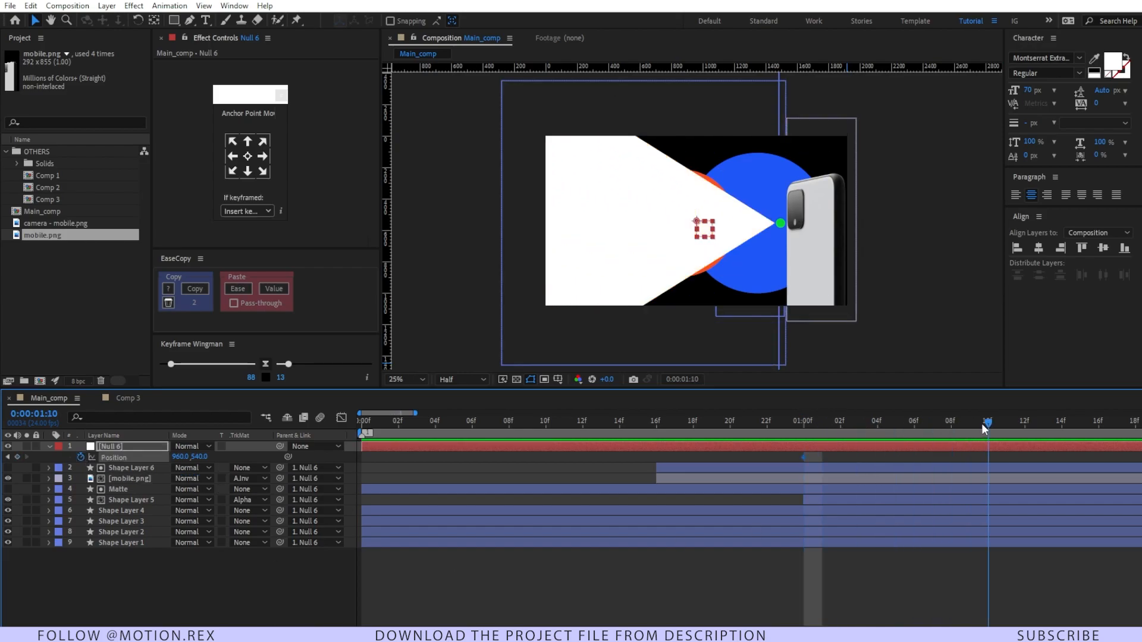
drag(173, 457, 653, 447)
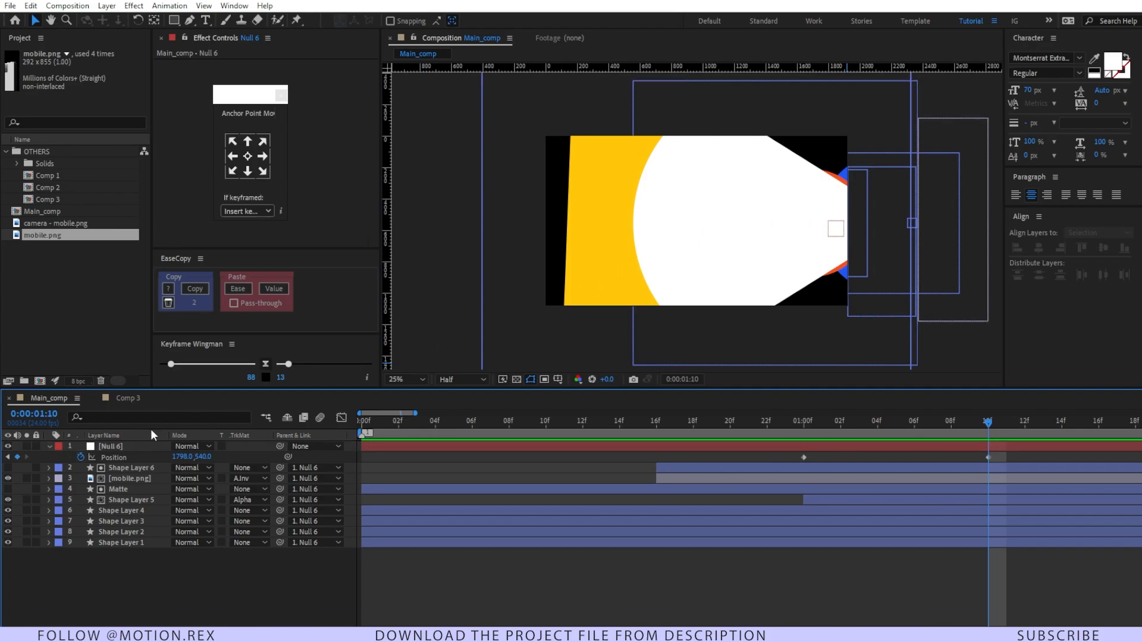
Add a Scale keyframe of 3720.1% to the Matte layer at 0:00:01:10
click(127, 472)
click(116, 480)
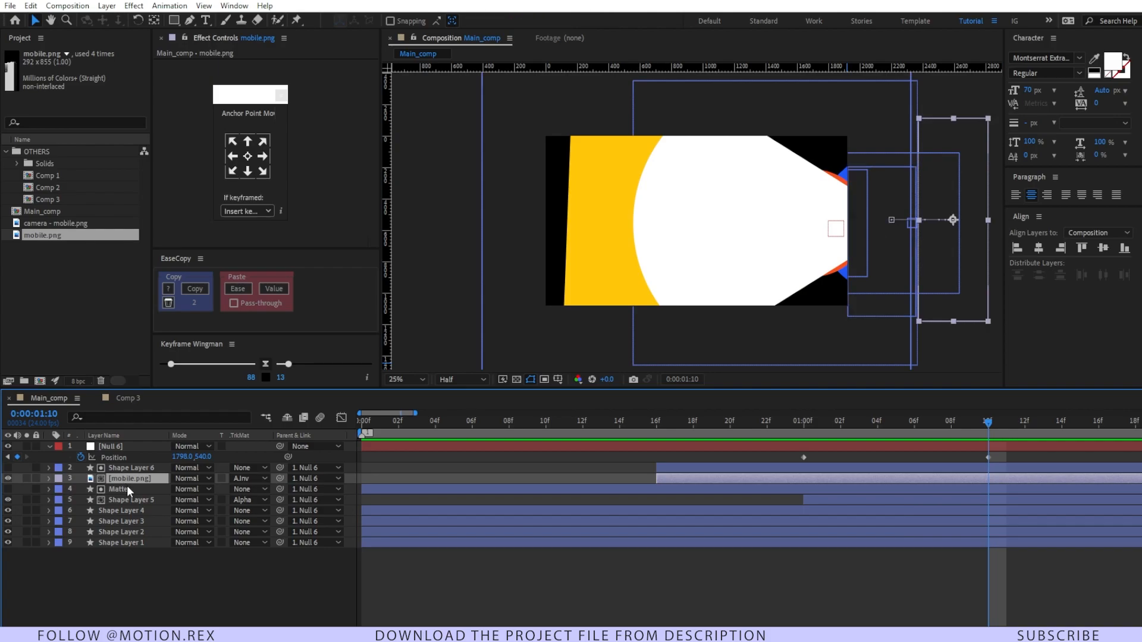
click(131, 491)
key(s)
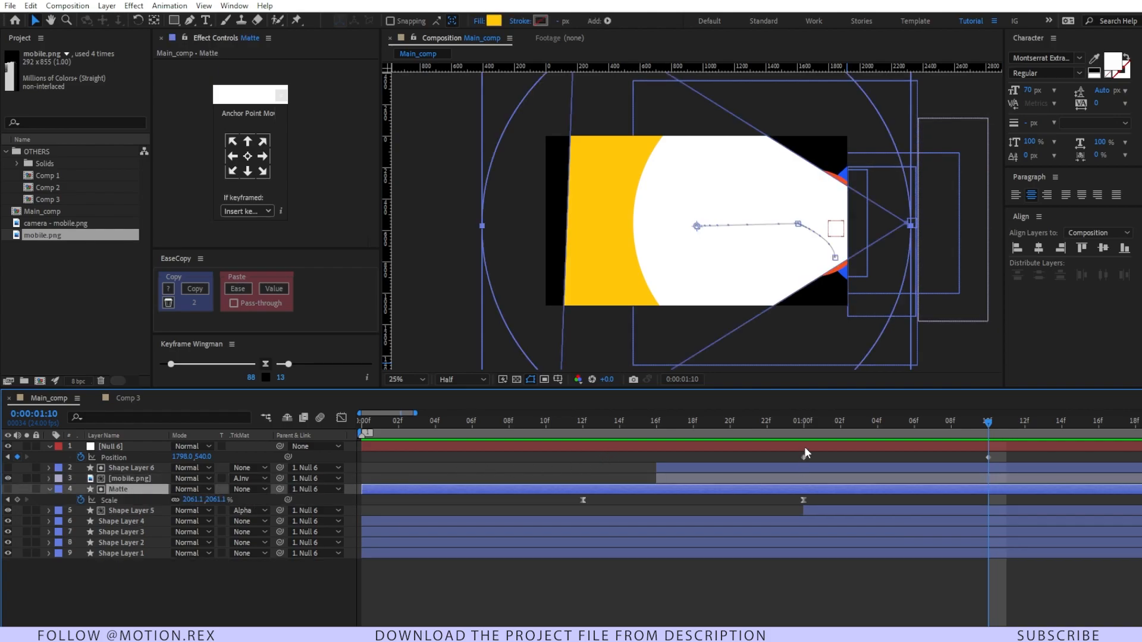
click(808, 427)
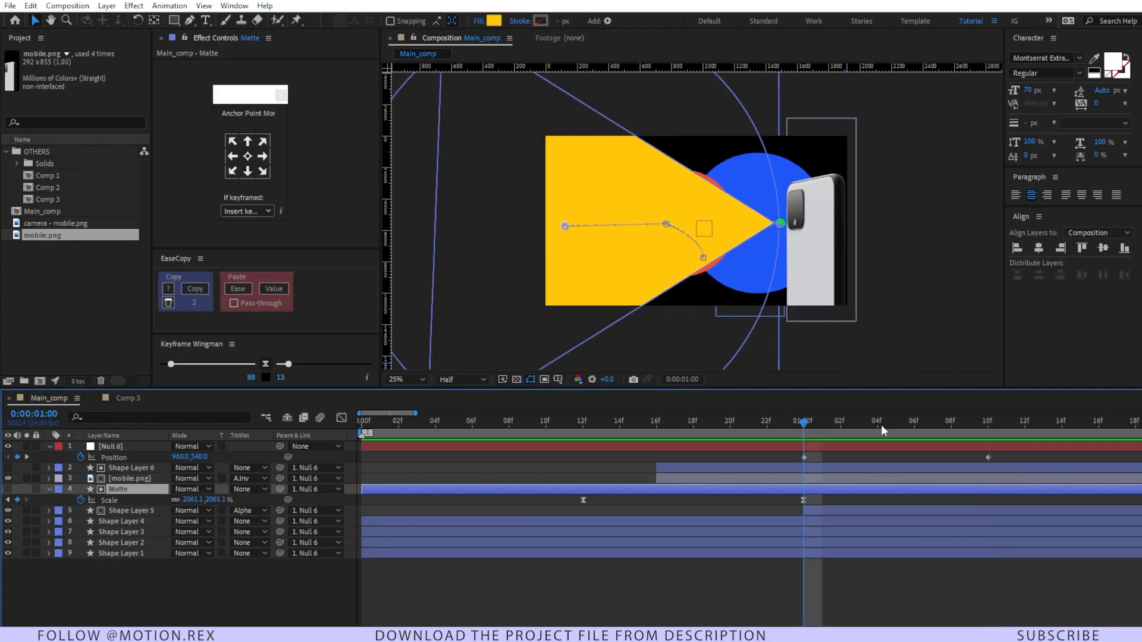
click(987, 426)
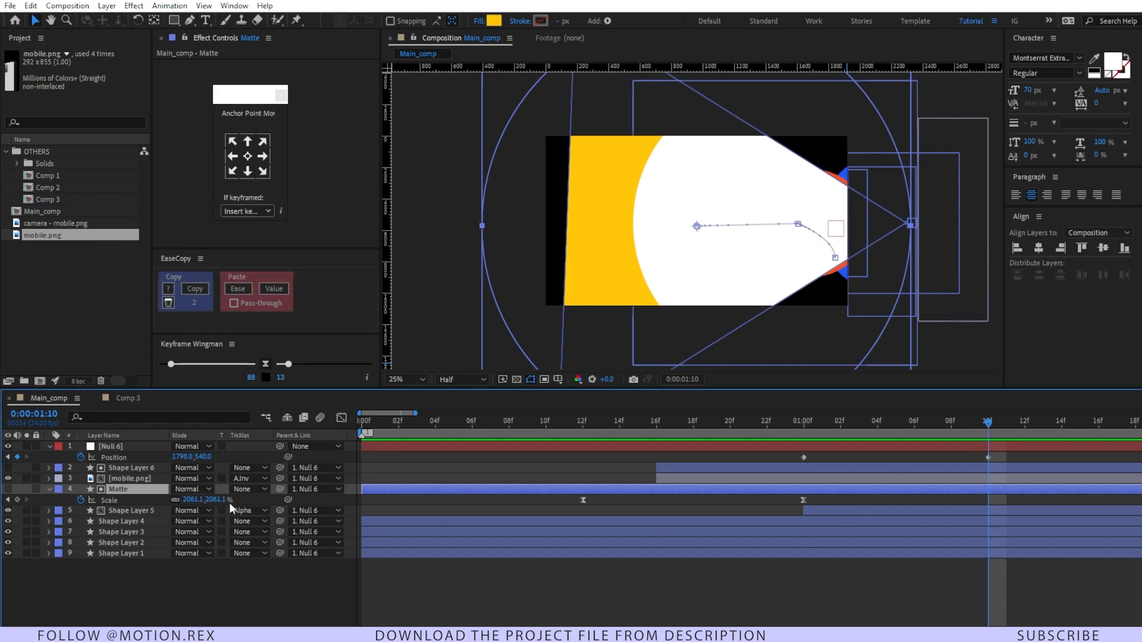
drag(204, 500, 748, 448)
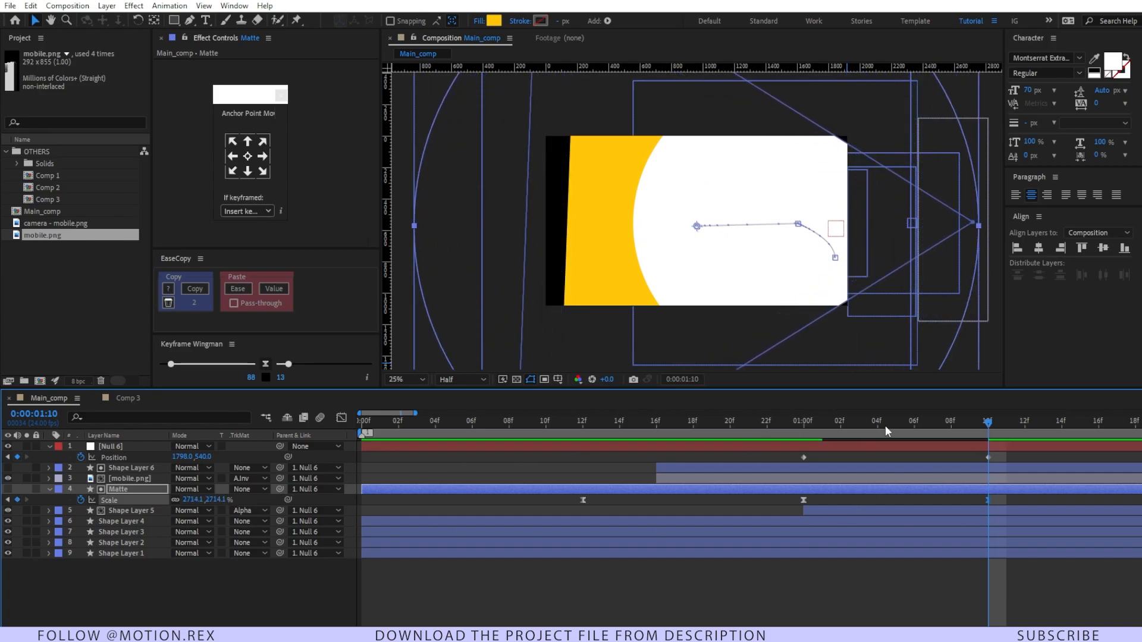
drag(220, 504, 512, 482)
drag(205, 504, 619, 459)
click(620, 459)
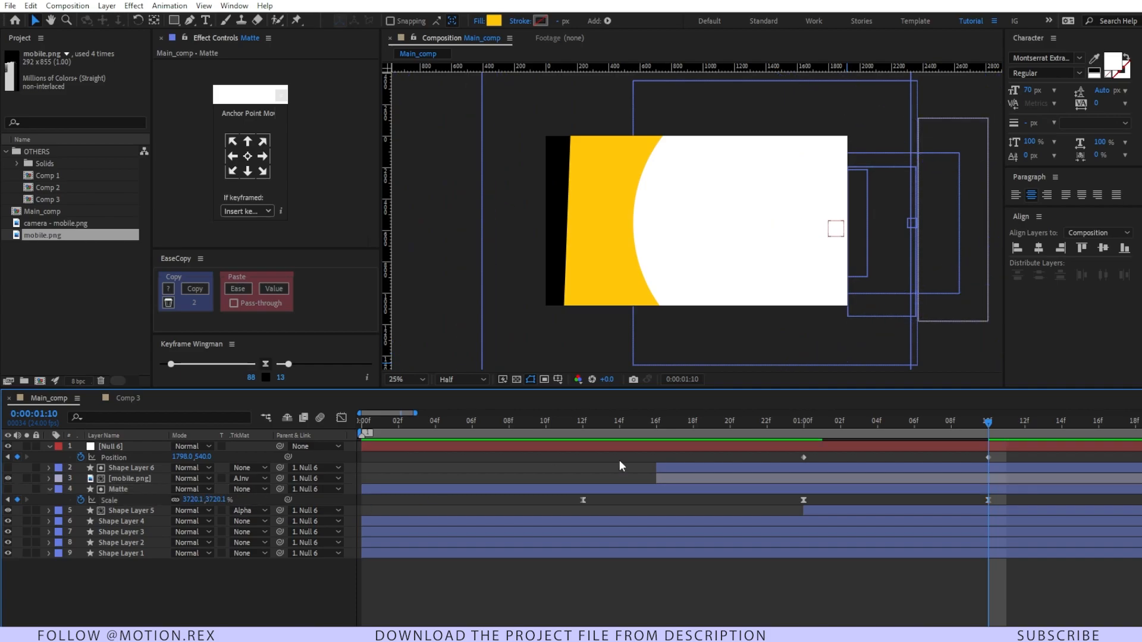
Set Shape Layer 5's Scale keyframe at 0:00:01:10 to 4215.0% and preview the animation from the start
click(117, 512)
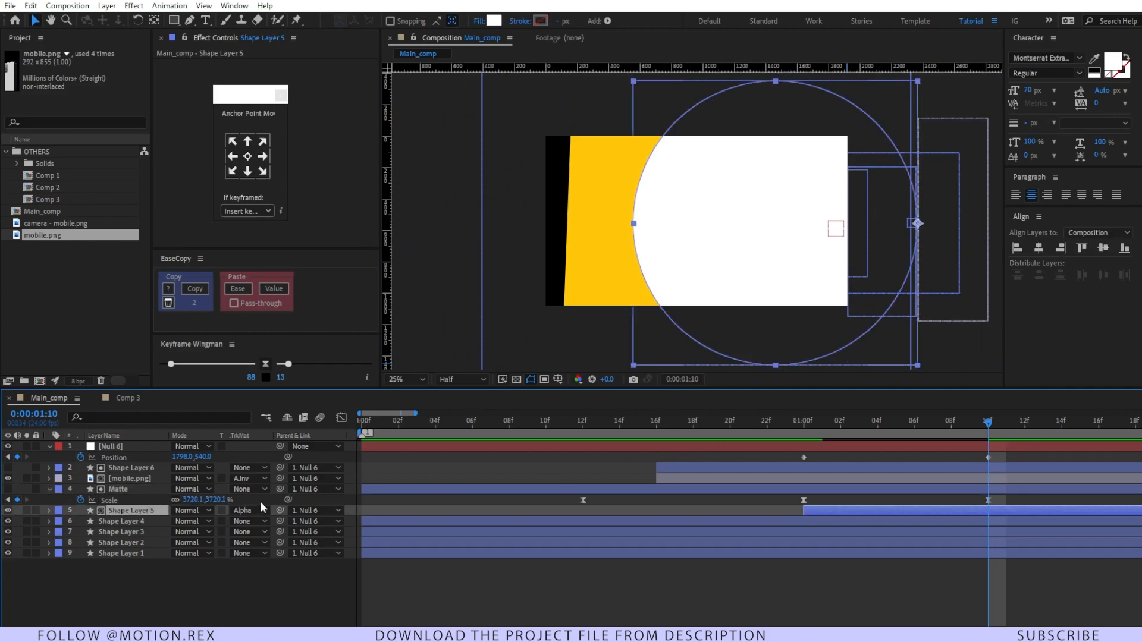
key(s)
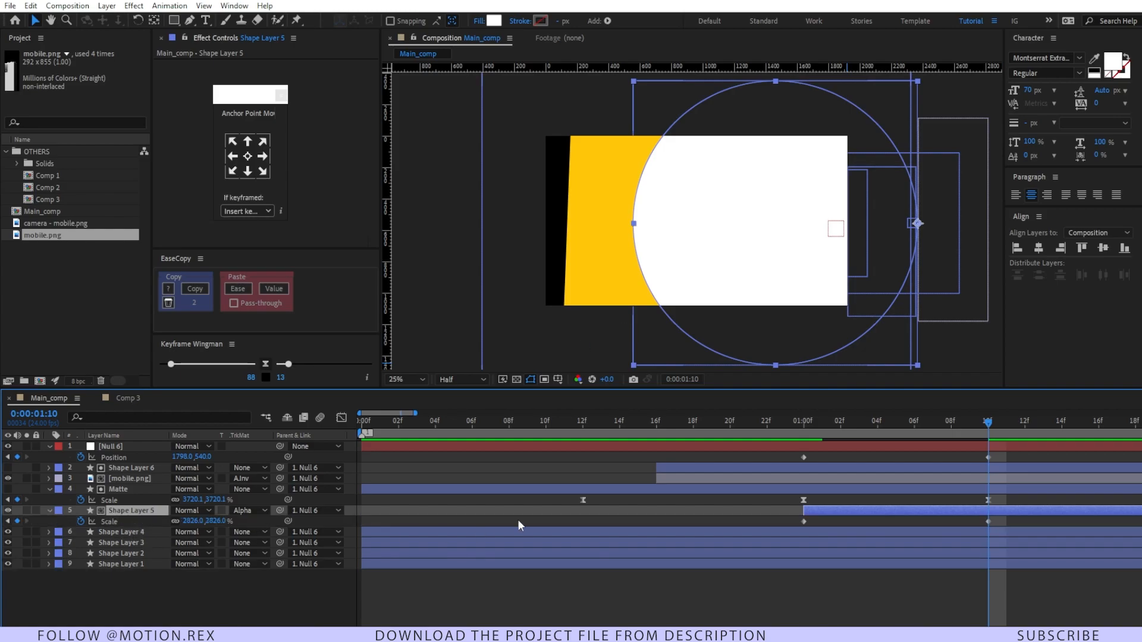
drag(196, 521, 1048, 480)
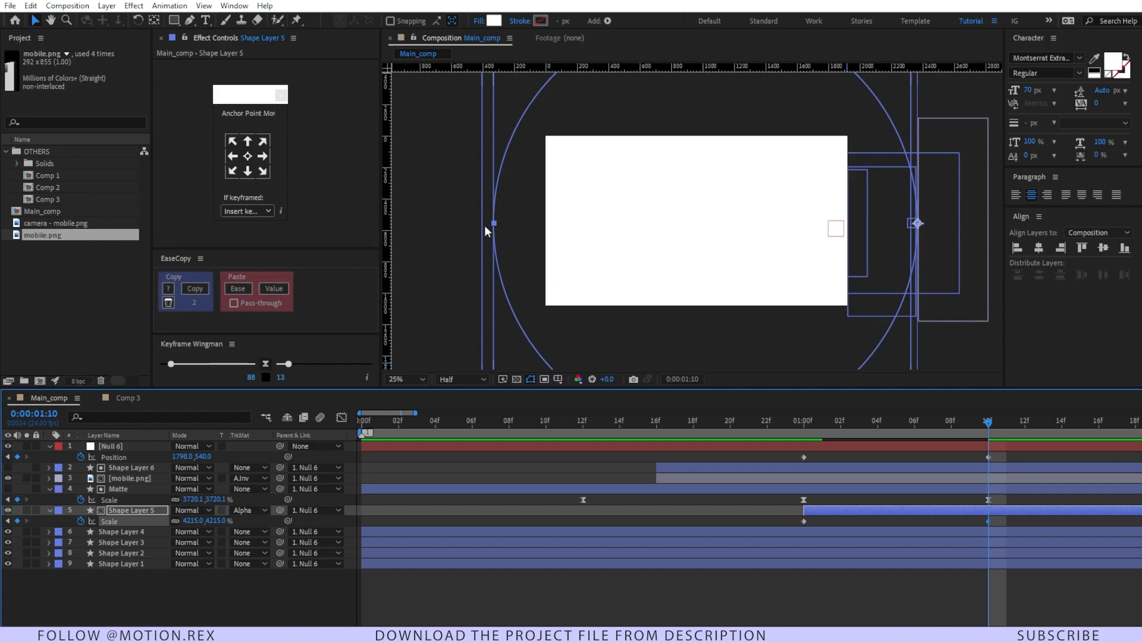
drag(612, 423, 354, 467)
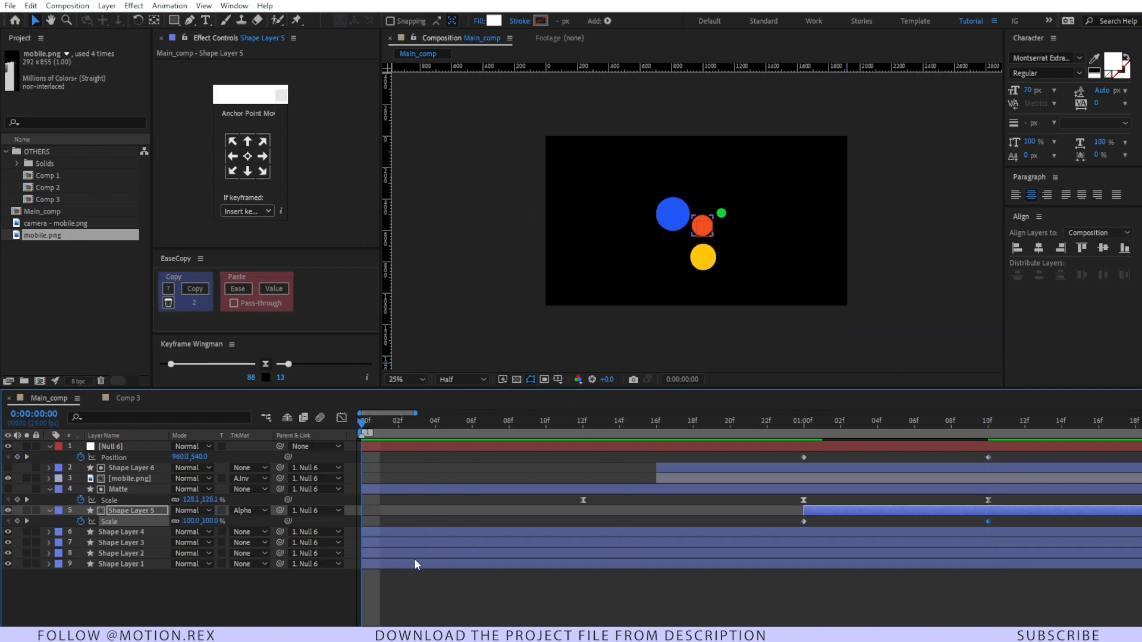
click(414, 575)
key(space)
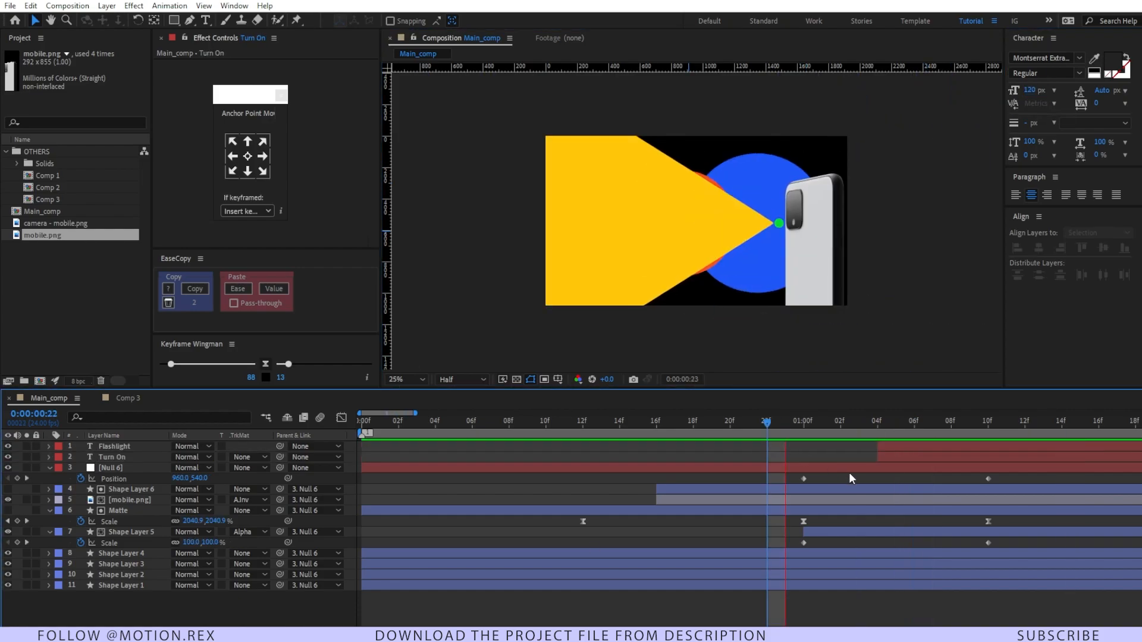
key(space)
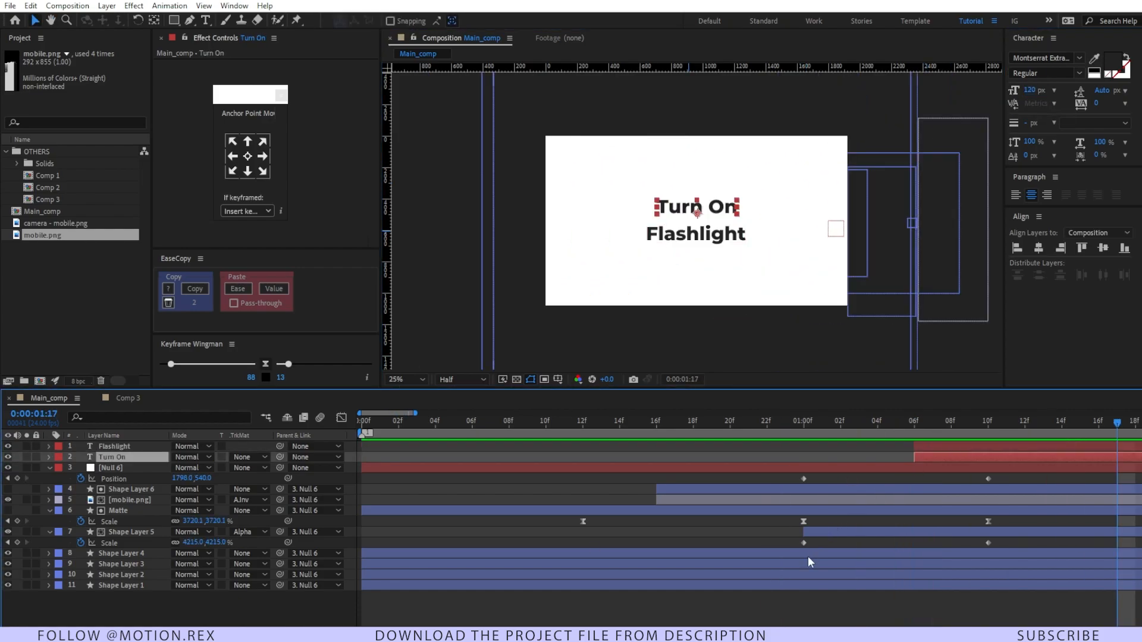
Add Position keyframes to the Flashlight and Turn On text layers at 0:00:01:17
click(797, 598)
click(948, 441)
shift+click(947, 459)
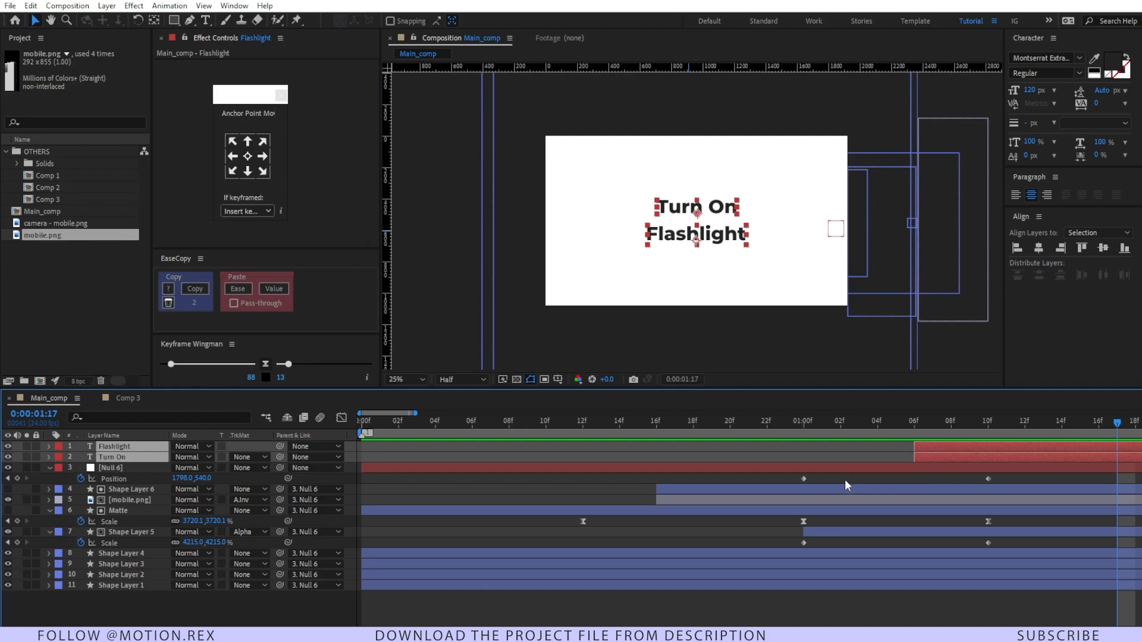
key(alt+shift+p)
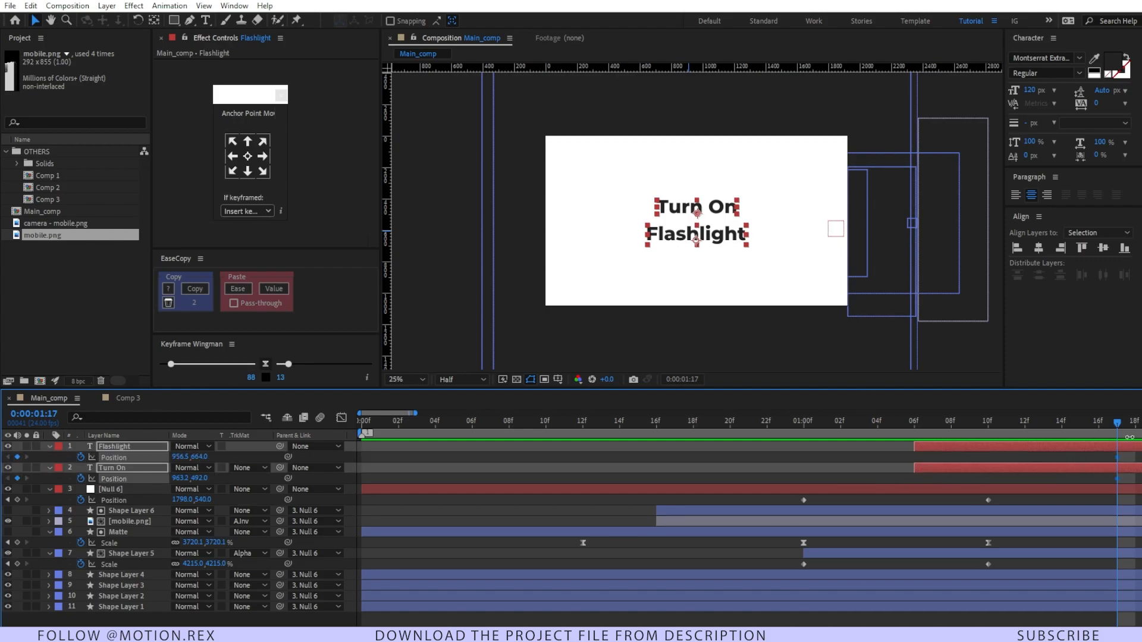
scroll(1130, 438, right, 3)
drag(721, 430, 1138, 435)
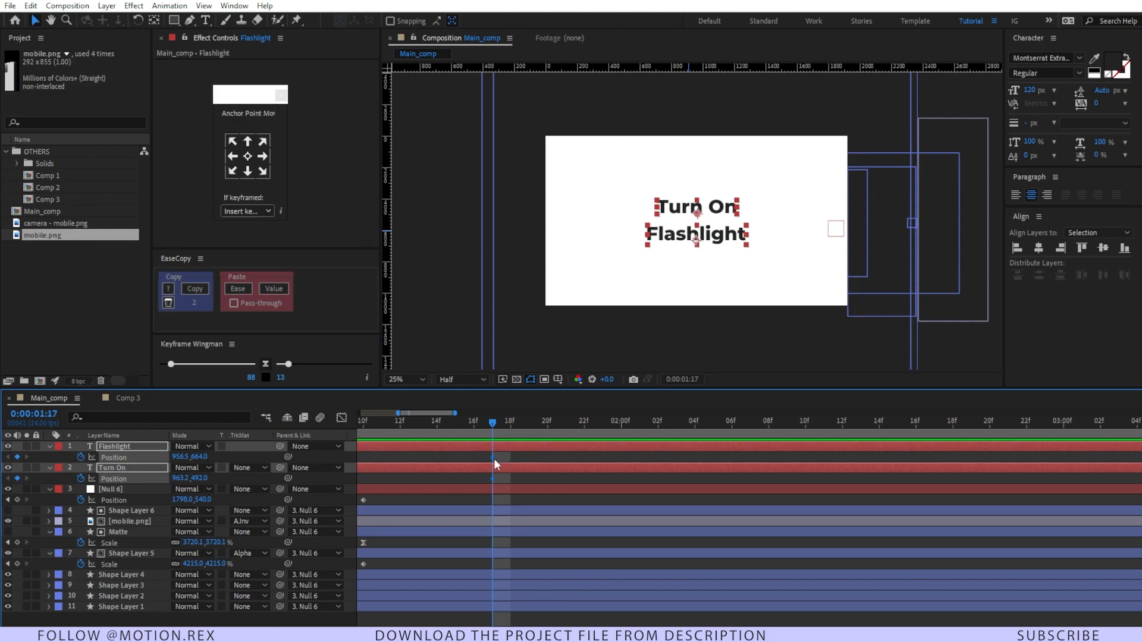
Move the text keyframes to 0:00:01:18 and, at 0:00:02:02, set Turn On's Position to 963.2, -127.0 and Flashlight's to 956.5, 1271.0
drag(492, 459, 658, 441)
click(143, 469)
drag(200, 480, 800, 409)
click(225, 447)
Ease the Position keyframes of both text layers with linked Keyframe Wingman influences of 81
drag(681, 460, 494, 502)
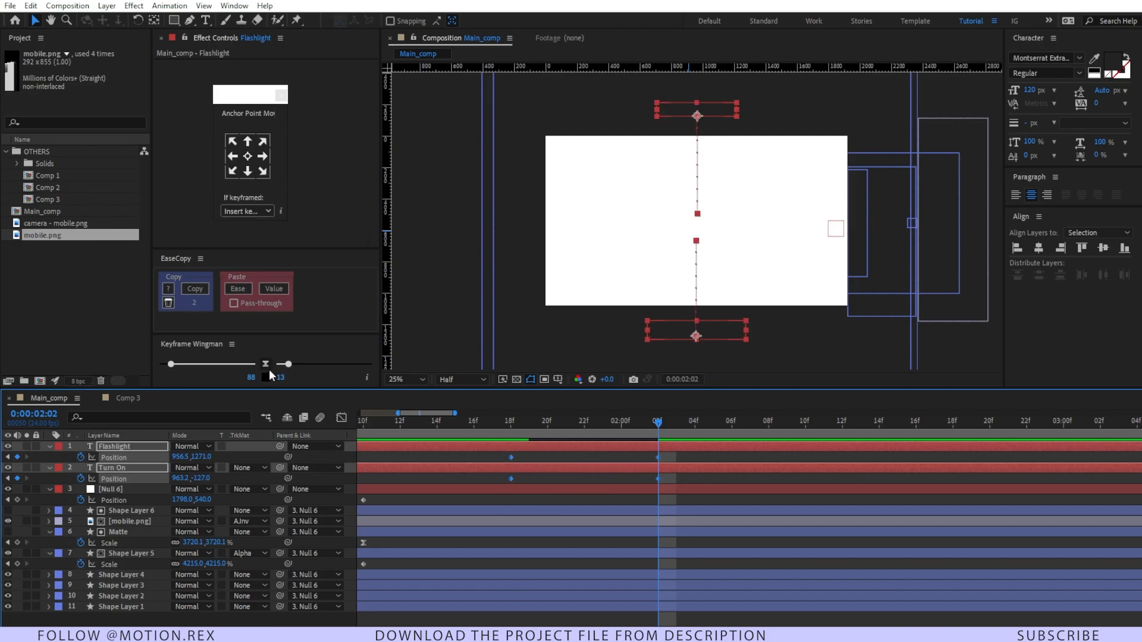
click(268, 377)
drag(288, 365, 356, 370)
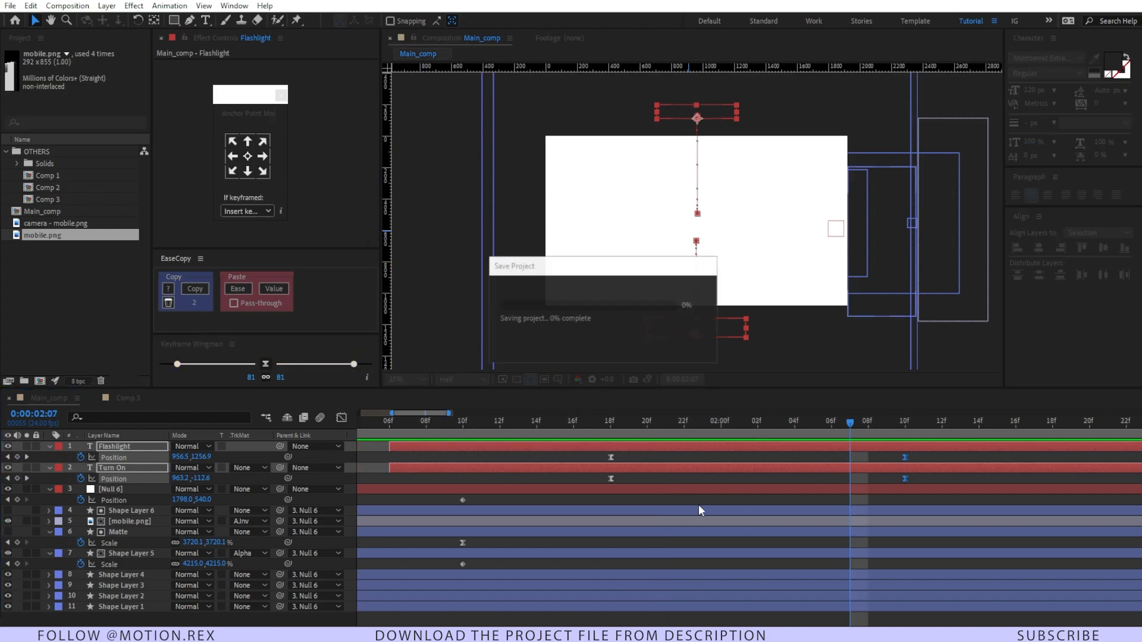
Add camera - mobile.png as the top layer at 288.0% scale, with a Position keyframe and its start trimmed to 0:00:02:07
click(44, 223)
drag(83, 225, 556, 435)
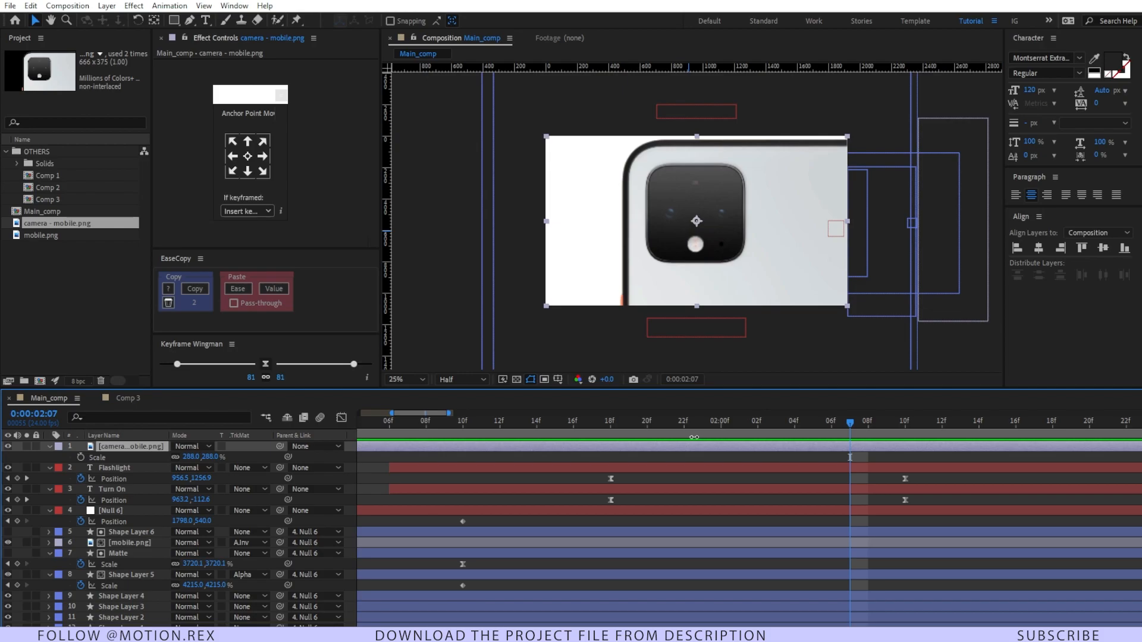
key(alt+shift+p)
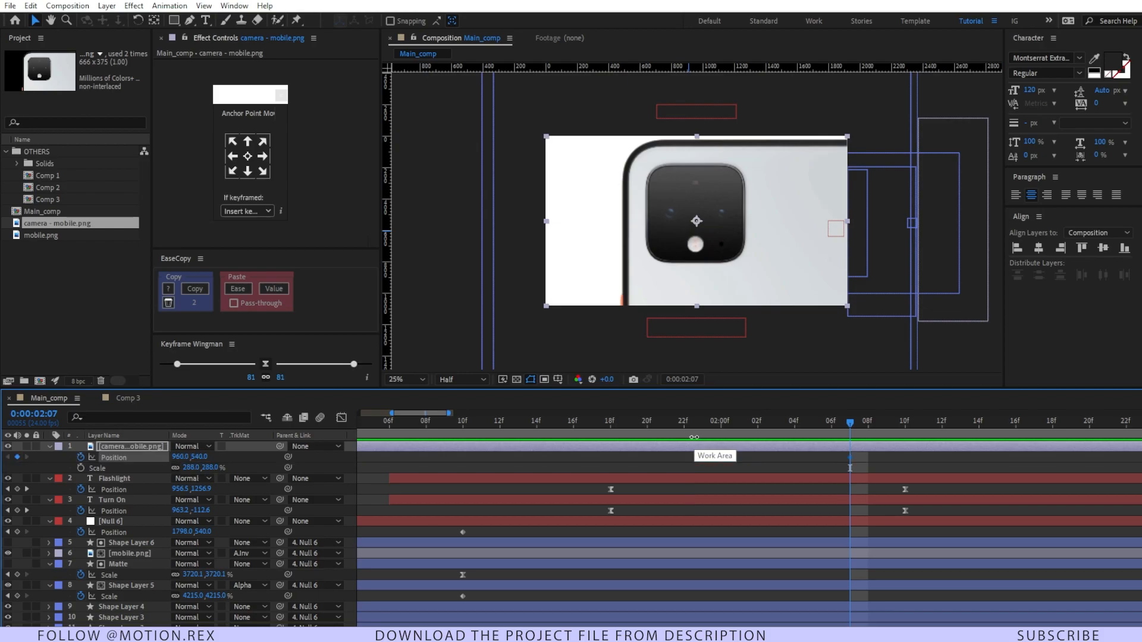
key(alt+bracketleft)
Keyframe the camera image's Position from 960.0, 1630.0 at 0:00:02:07 to 960.0, 540.0 at 0:00:02:16 and preview the movement
click(1014, 423)
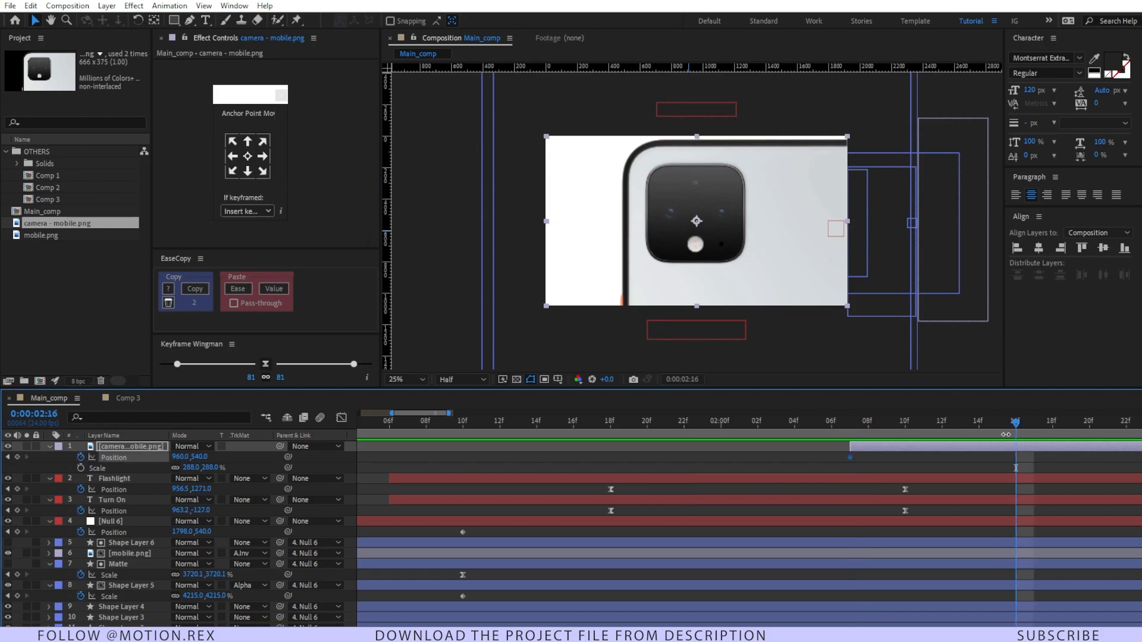
mouse_move(849, 456)
mouse_down()
mouse_move(1011, 463)
mouse_move(854, 451)
mouse_up()
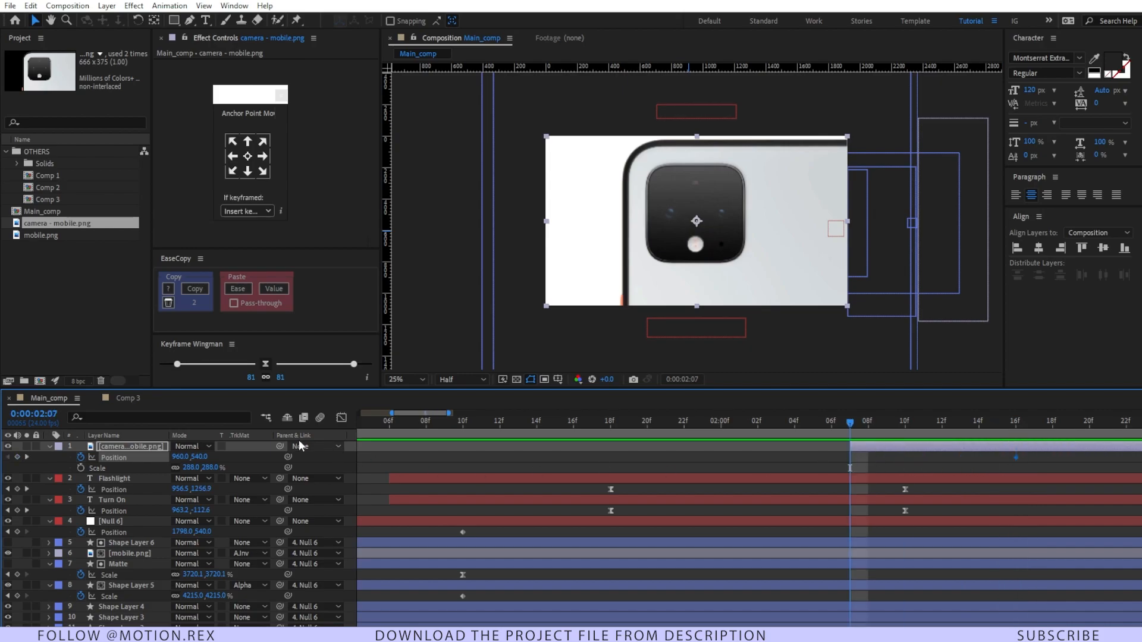
drag(201, 457, 832, 459)
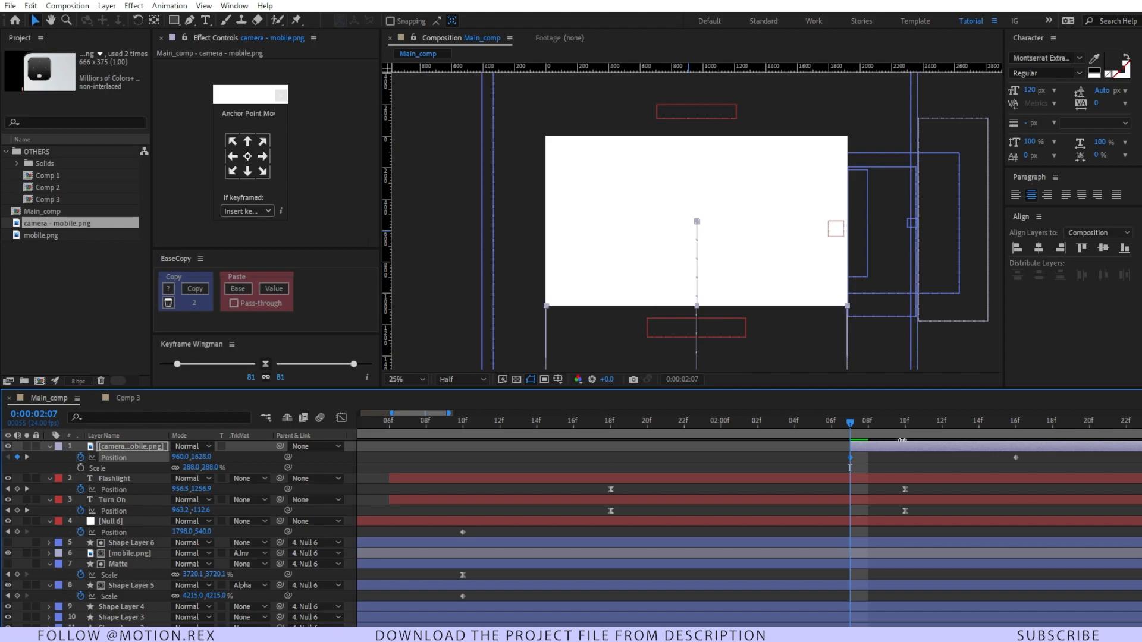
key(space)
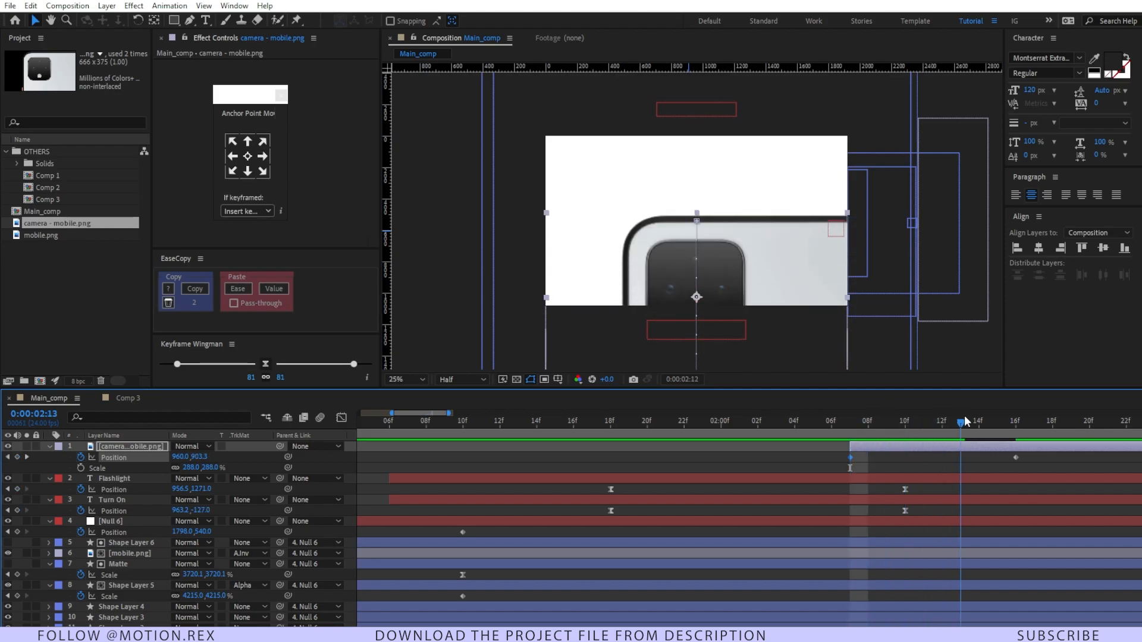
key(space)
key(Page_Up)
Show the camera image's Position in the Graph Editor, separate its dimensions and select Y Position
drag(1035, 452, 822, 469)
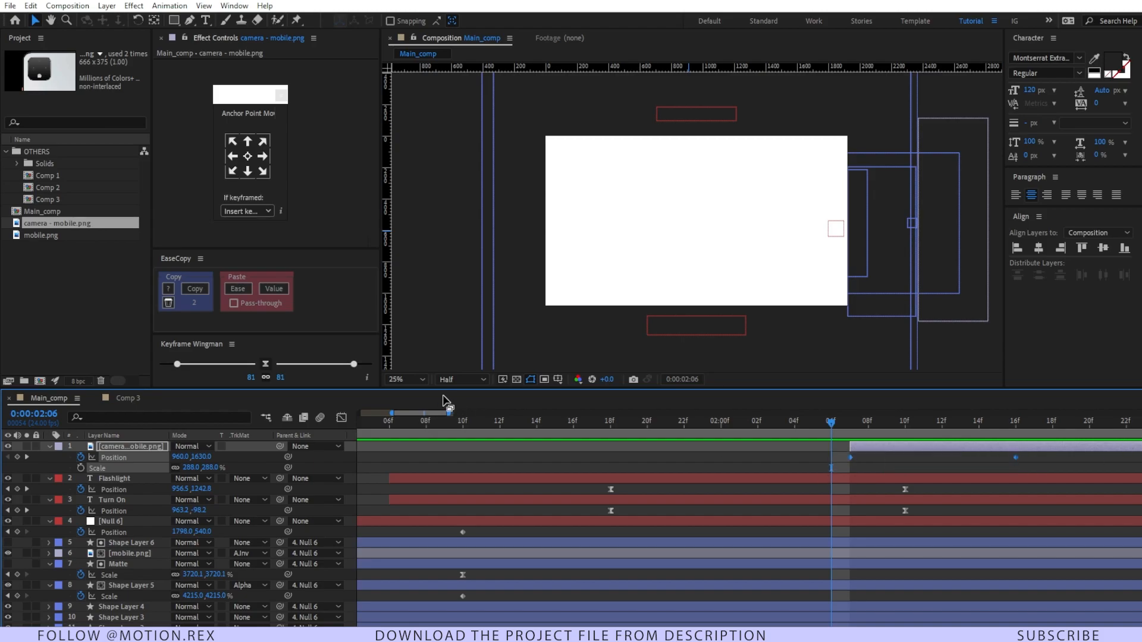
click(344, 419)
click(119, 459)
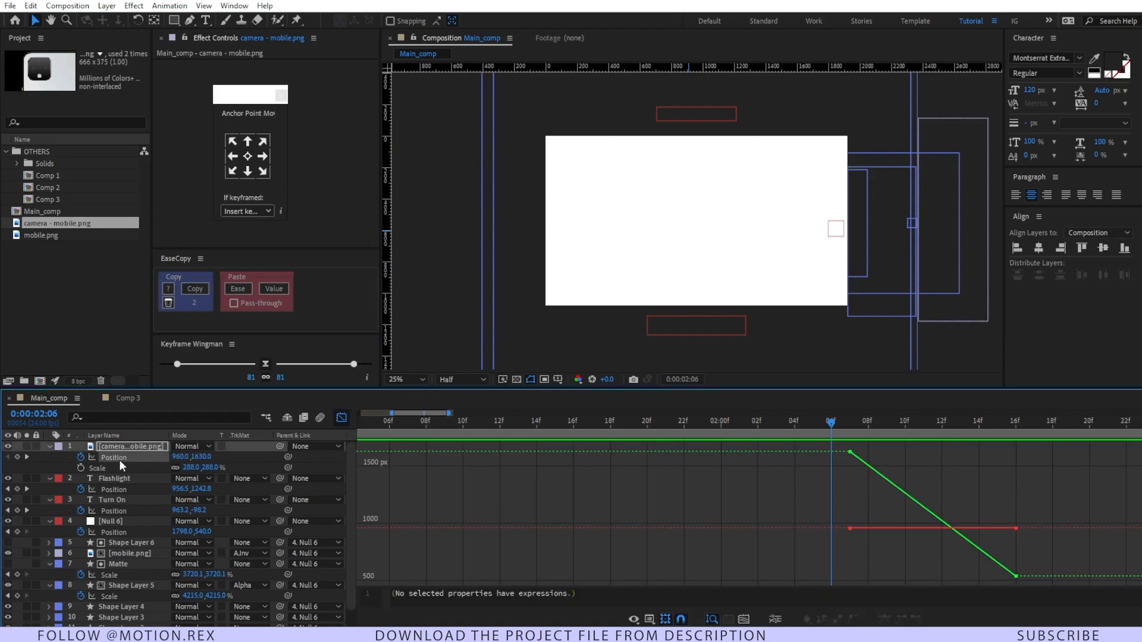
right_click(119, 459)
click(185, 304)
click(131, 468)
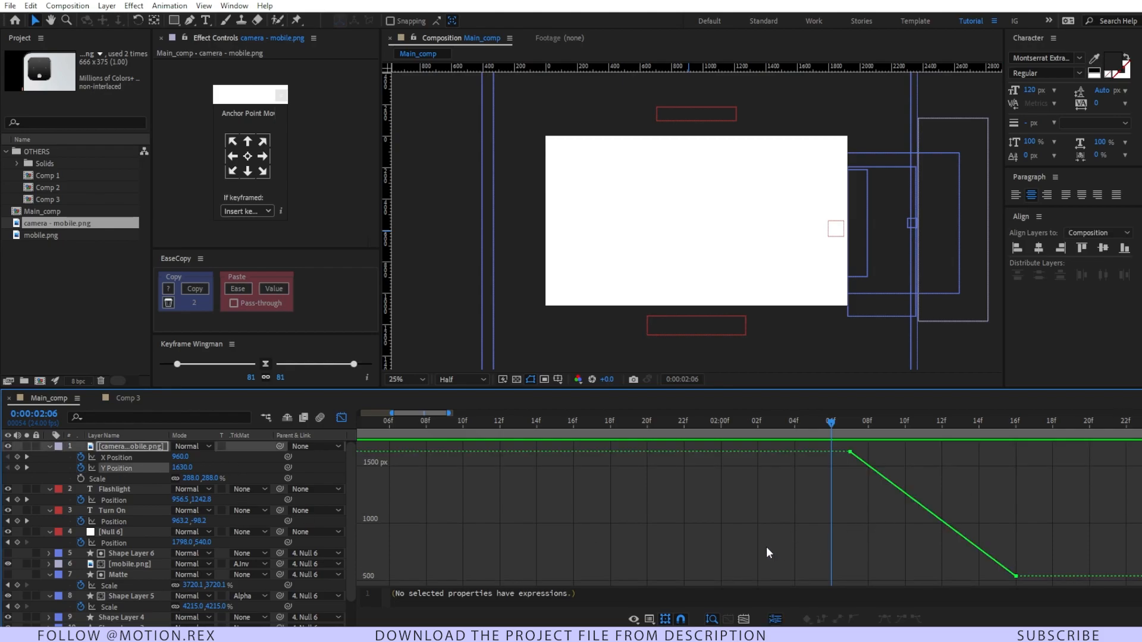
Easy Ease the camera image's Y Position keyframes, shape the curve to drop steeply and settle with a long ease-in, and preview it
click(748, 621)
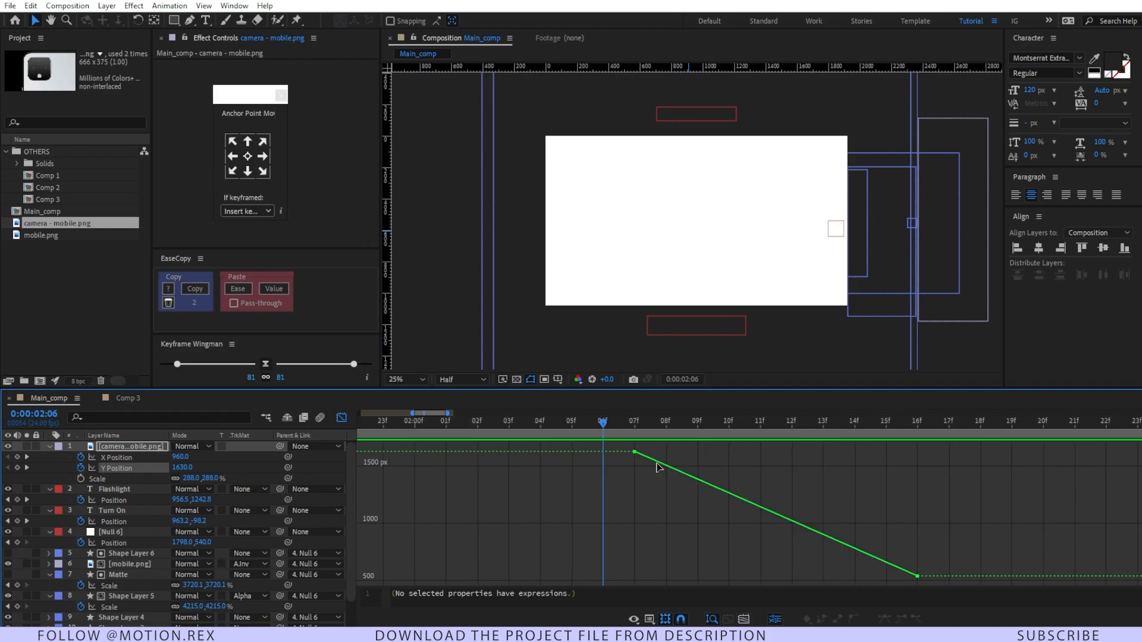
drag(739, 388, 732, 346)
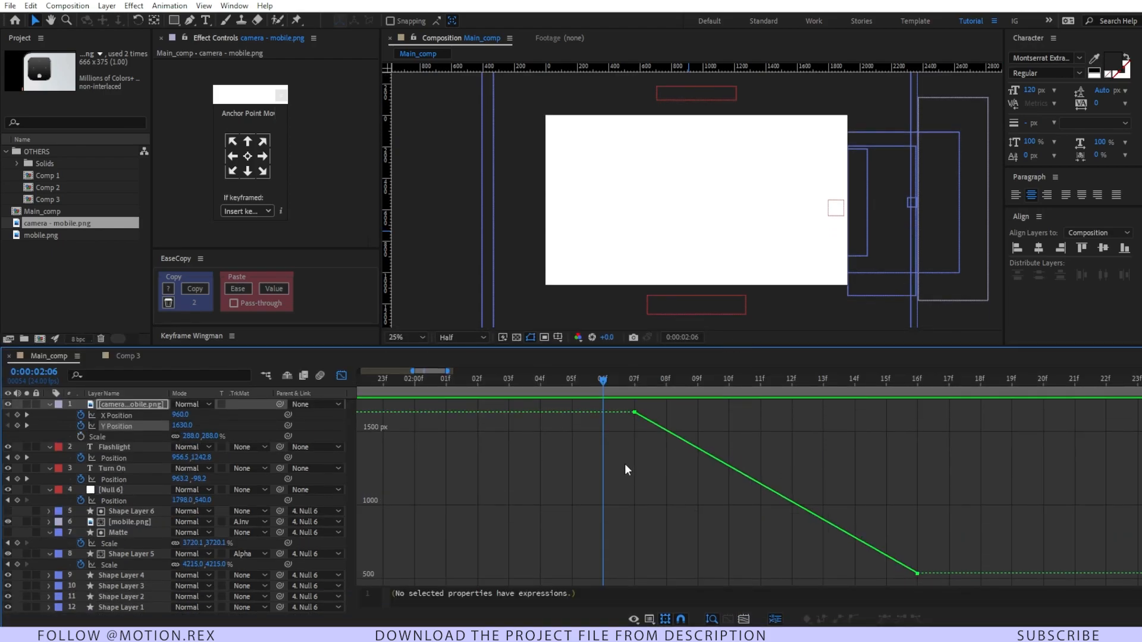
drag(714, 406, 491, 523)
drag(1041, 480, 609, 568)
key(F9)
drag(732, 412, 643, 556)
key(space)
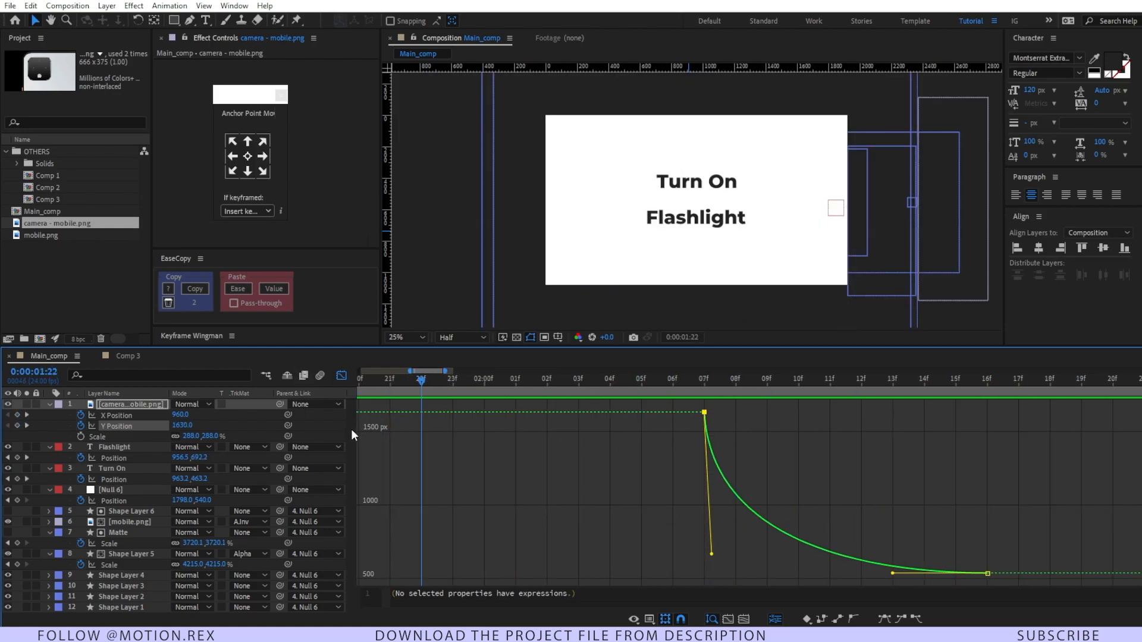
key(space)
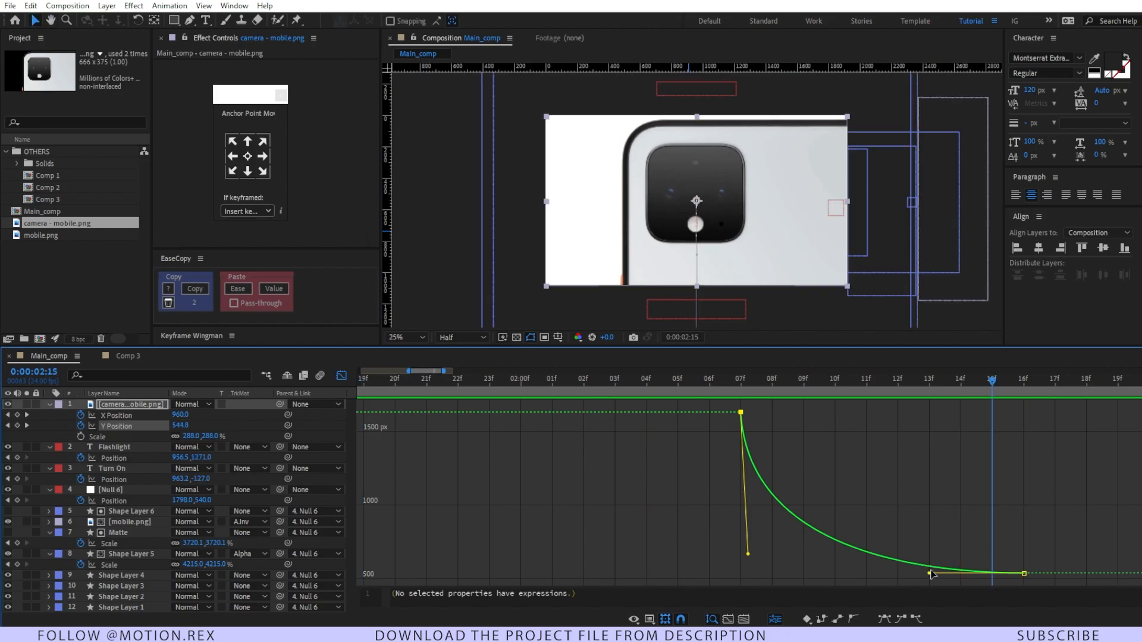
drag(929, 574, 809, 573)
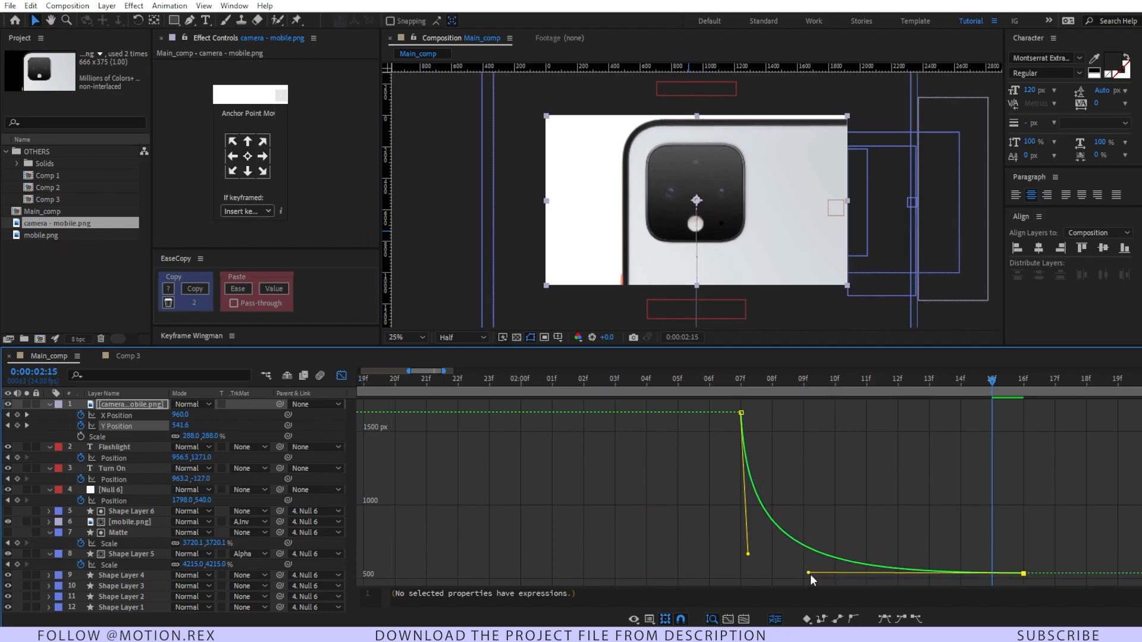
key(space)
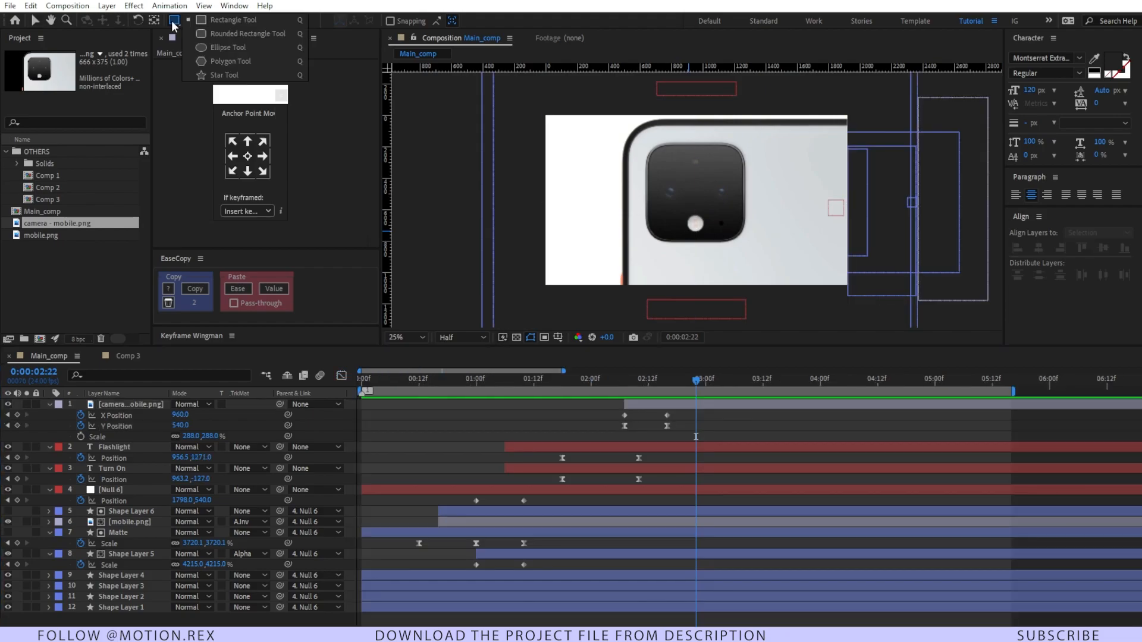
Draw a white rounded rectangle over the phone's camera module on a new shape layer
click(253, 35)
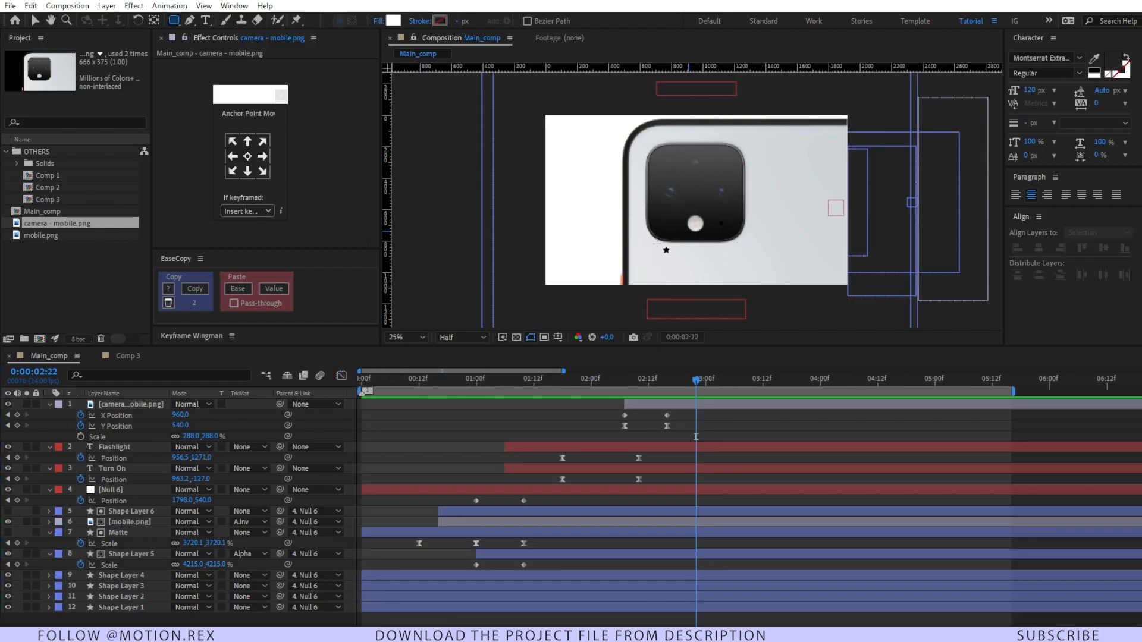
key(period)
mouse_move(607, 97)
mouse_down()
mouse_move(790, 282)
mouse_move(780, 275)
mouse_up()
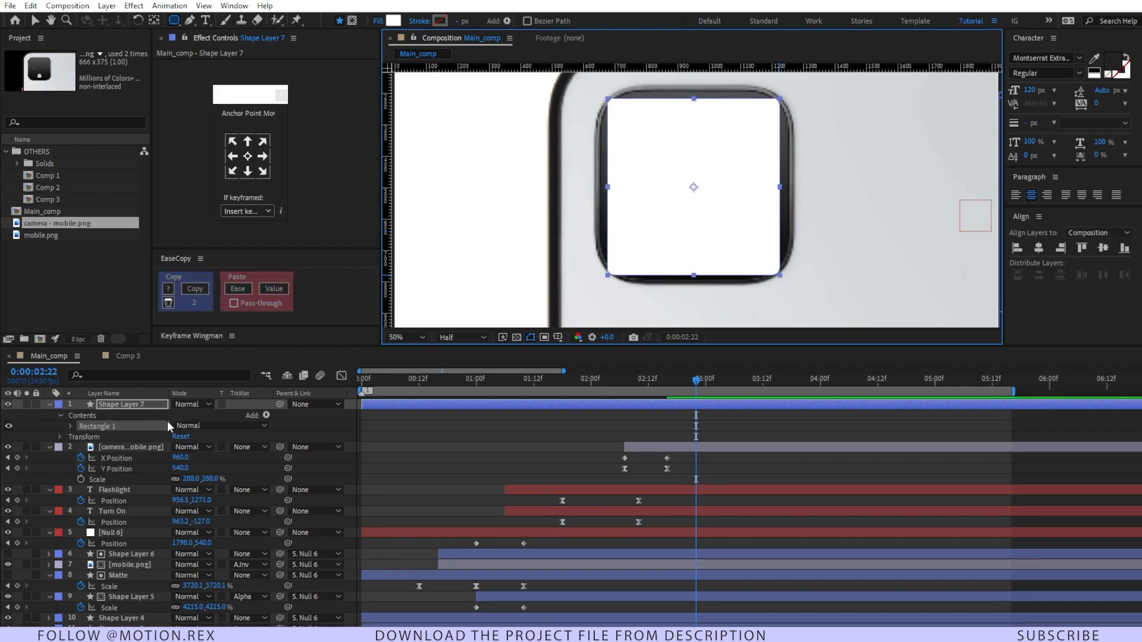
Adjust the rectangle's Roundness to match the rounded corners of the camera module
key(ctrl+f)
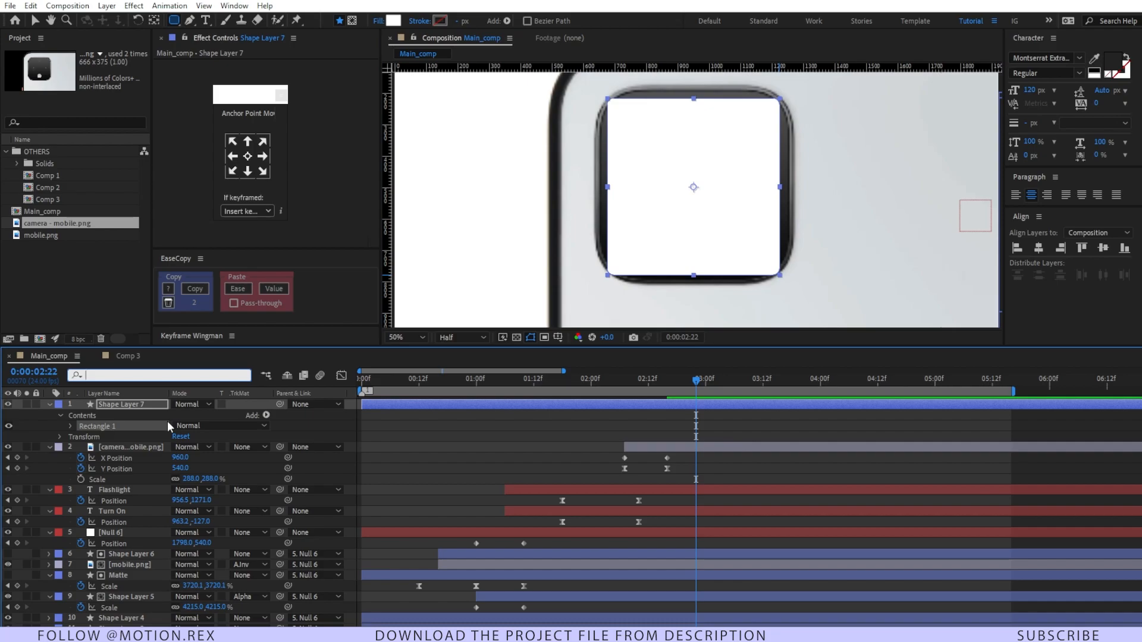
text(roun)
drag(179, 447, 261, 453)
click(244, 458)
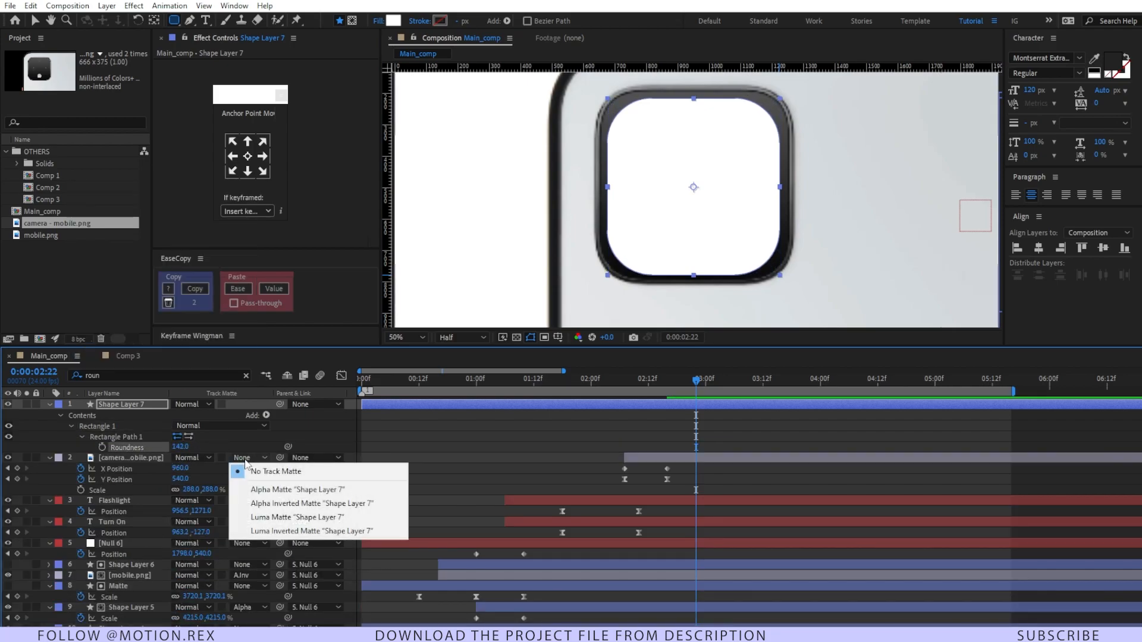
click(314, 451)
drag(185, 447, 165, 449)
Scale the rounded rectangle to 117.8% and set its fill colour to 232323
key(s)
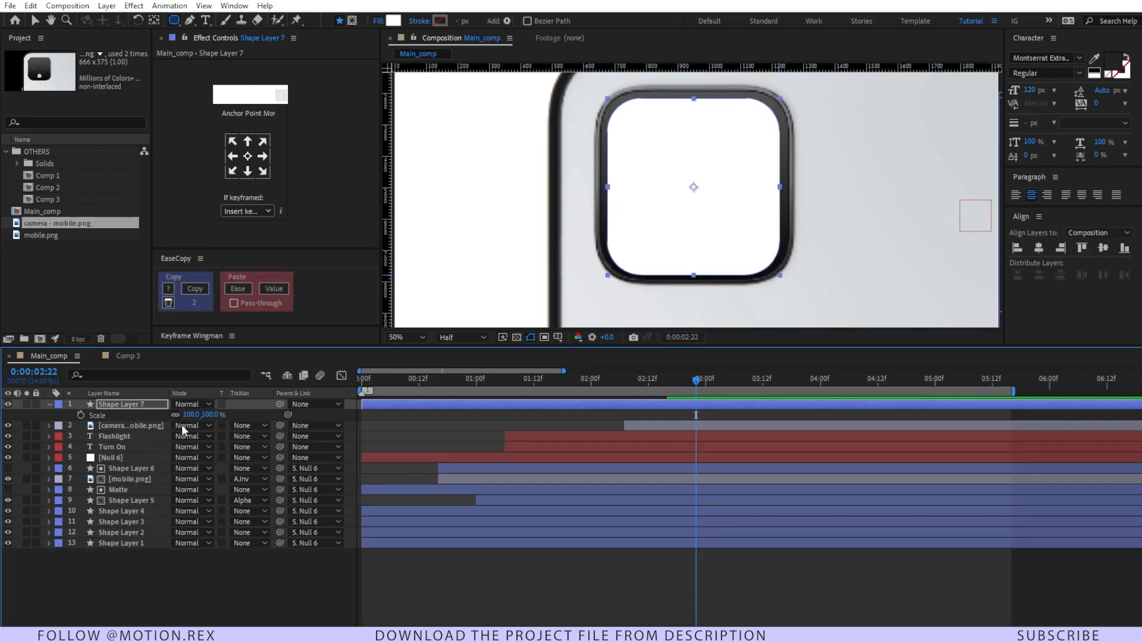
drag(211, 415, 302, 410)
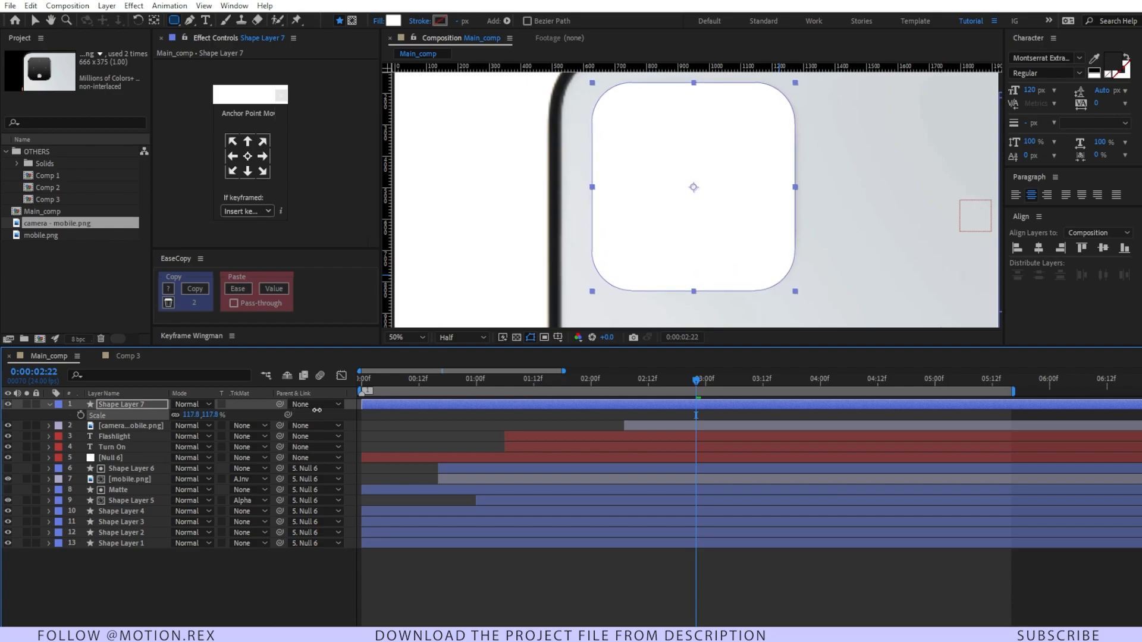
click(393, 20)
text(232323)
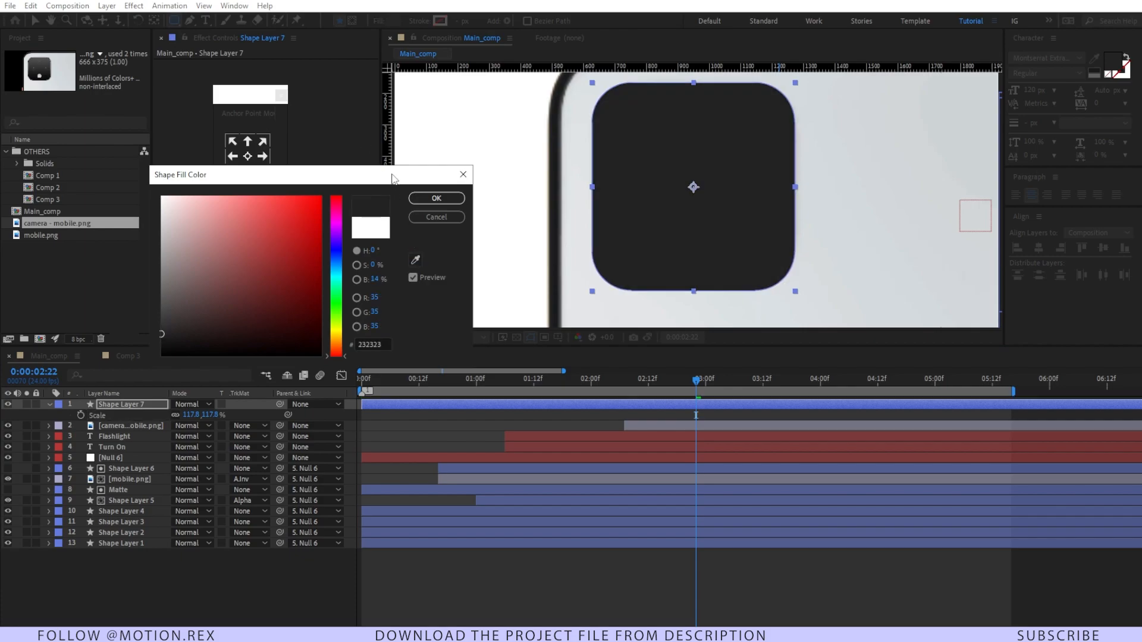
click(437, 199)
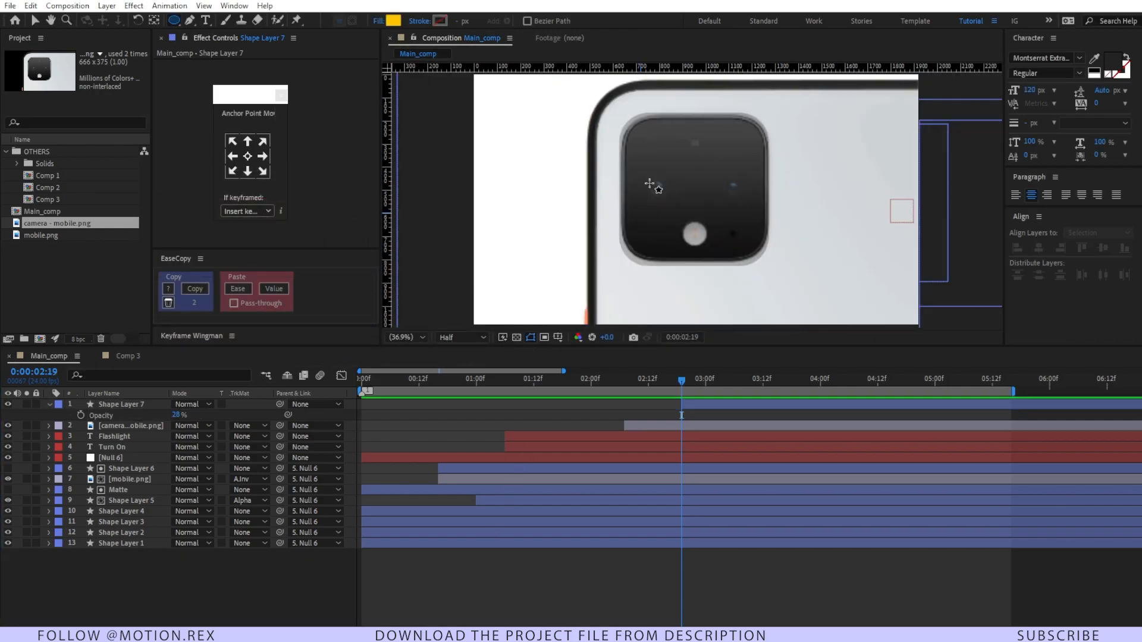
Draw a yellow circle on the camera module, scale it to 87.0% and place it over the module's left lens
drag(649, 177, 693, 220)
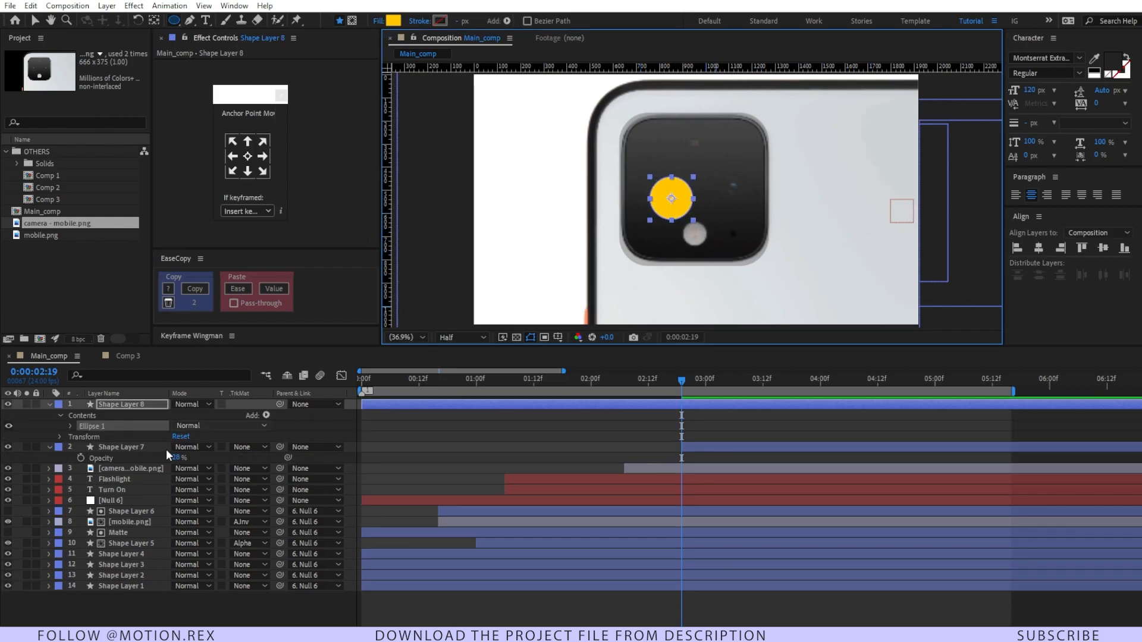
key(s)
drag(188, 414, 145, 426)
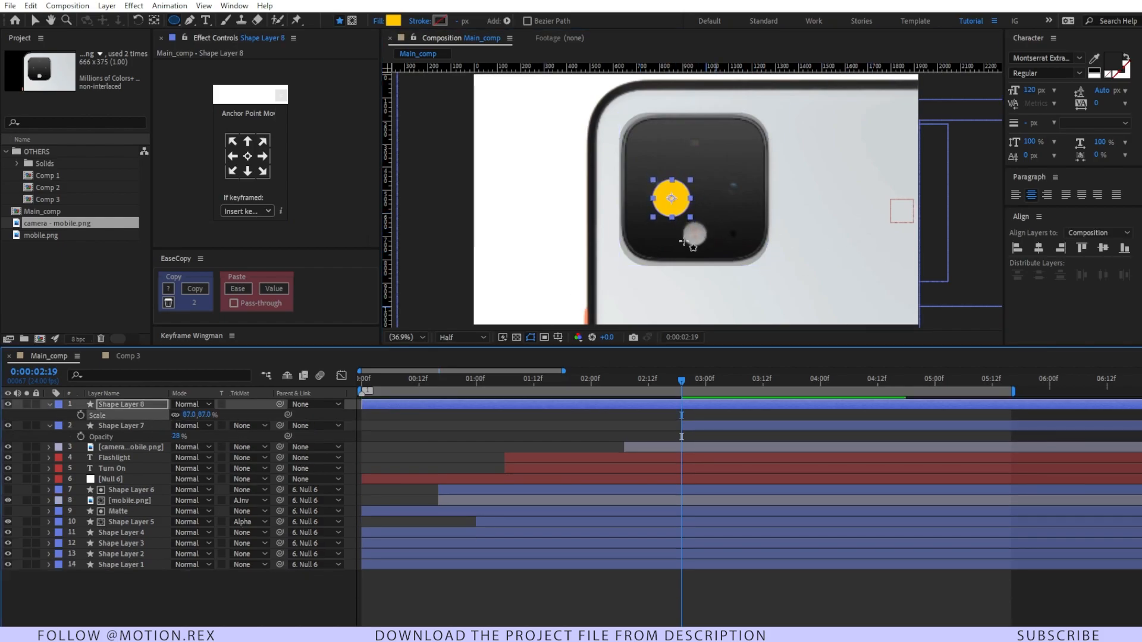
key(v)
drag(674, 201, 665, 193)
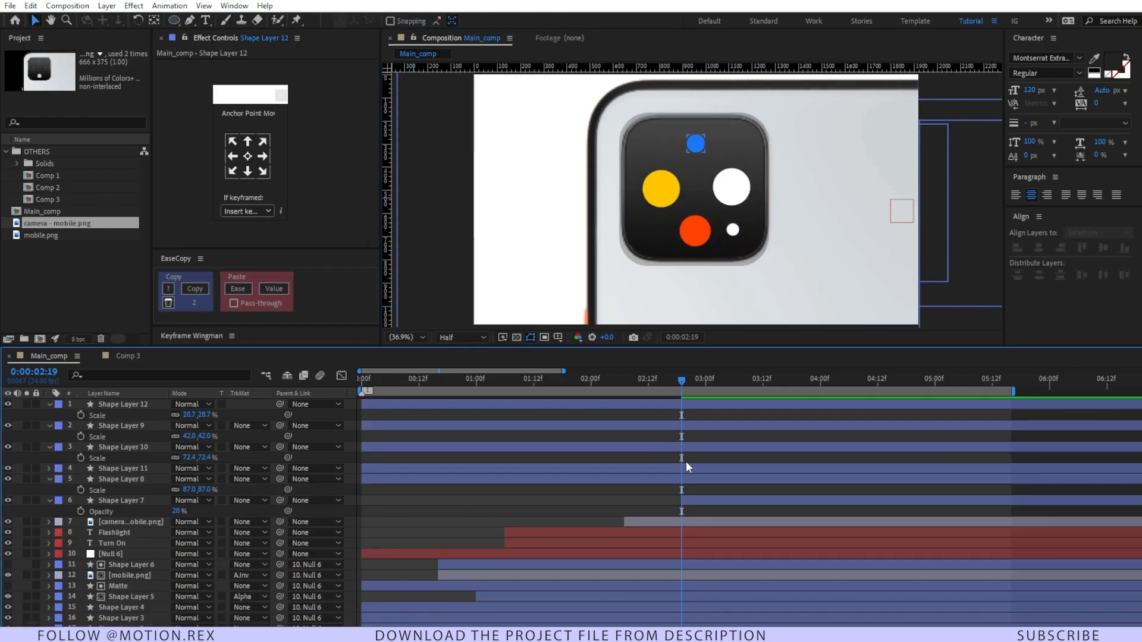
Trim the start of the five circle layers, Shape Layers 8 to 12, to 0:00:02:19 and scrub through the result
click(684, 478)
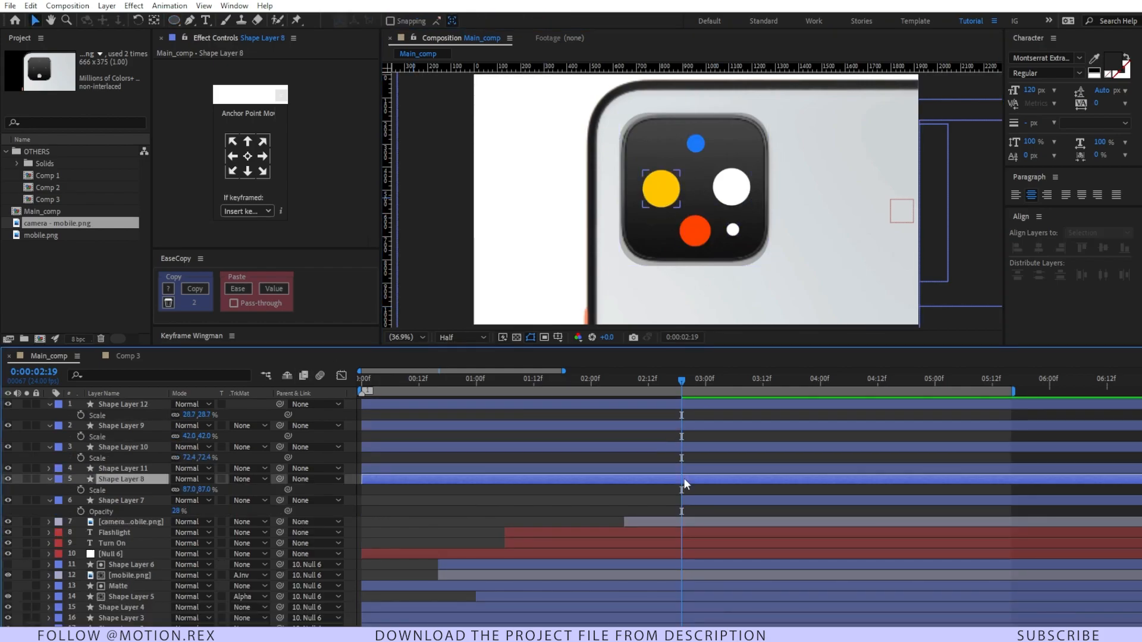
shift+click(686, 404)
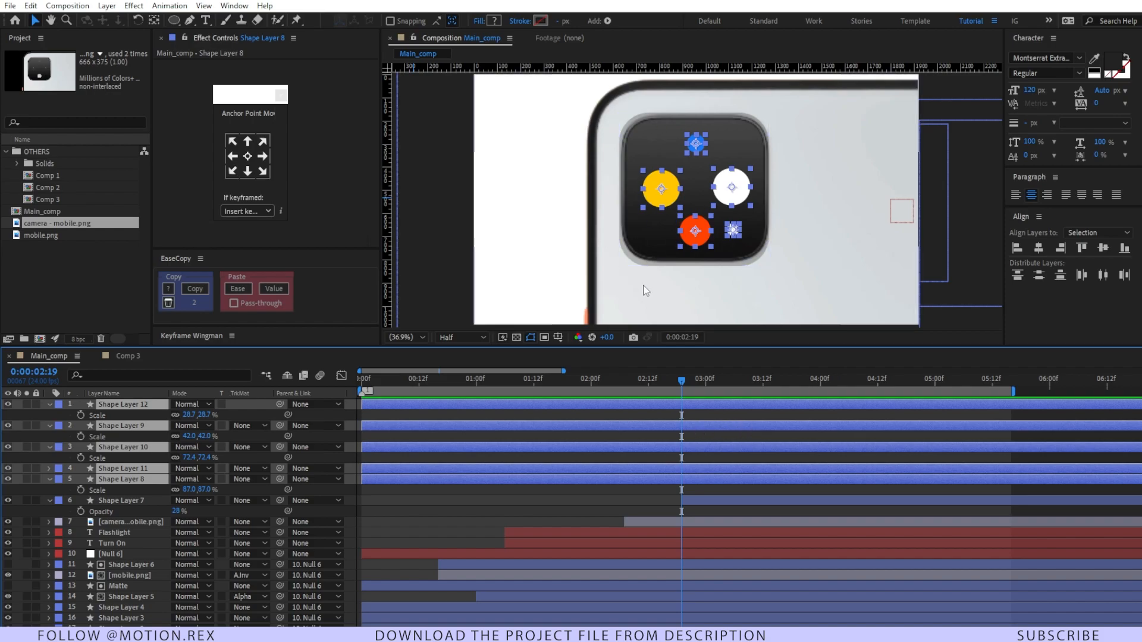
key(alt+bracketleft)
click(626, 381)
drag(625, 382, 868, 385)
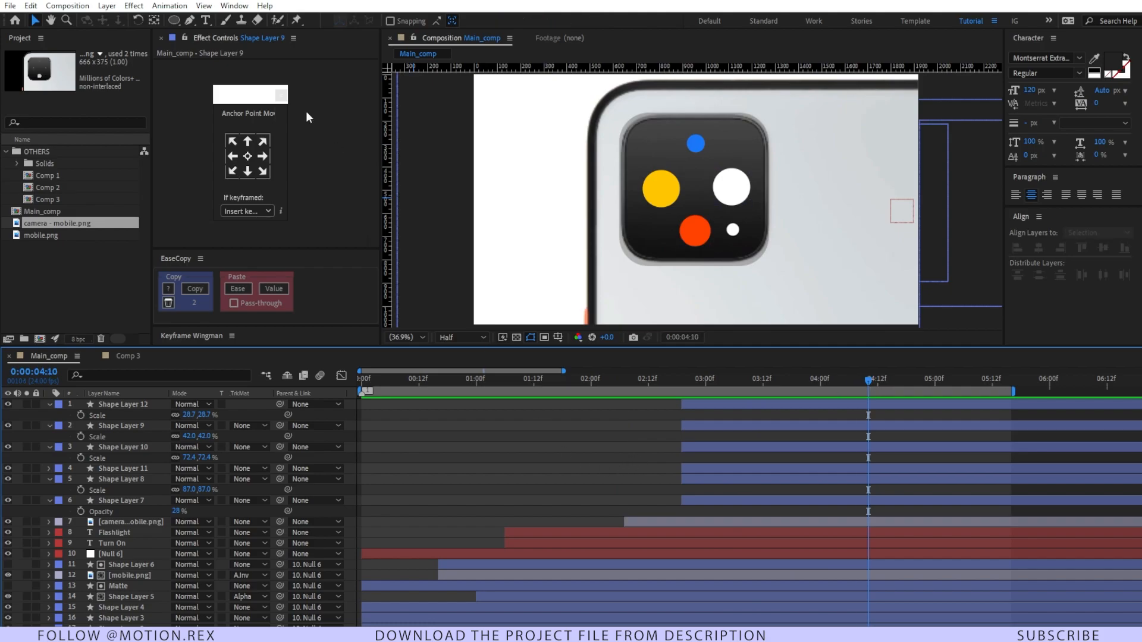
Add an adjustment layer starting at 0:00:02:19 and apply the Transform effect to it
click(107, 6)
mouse_move(119, 13)
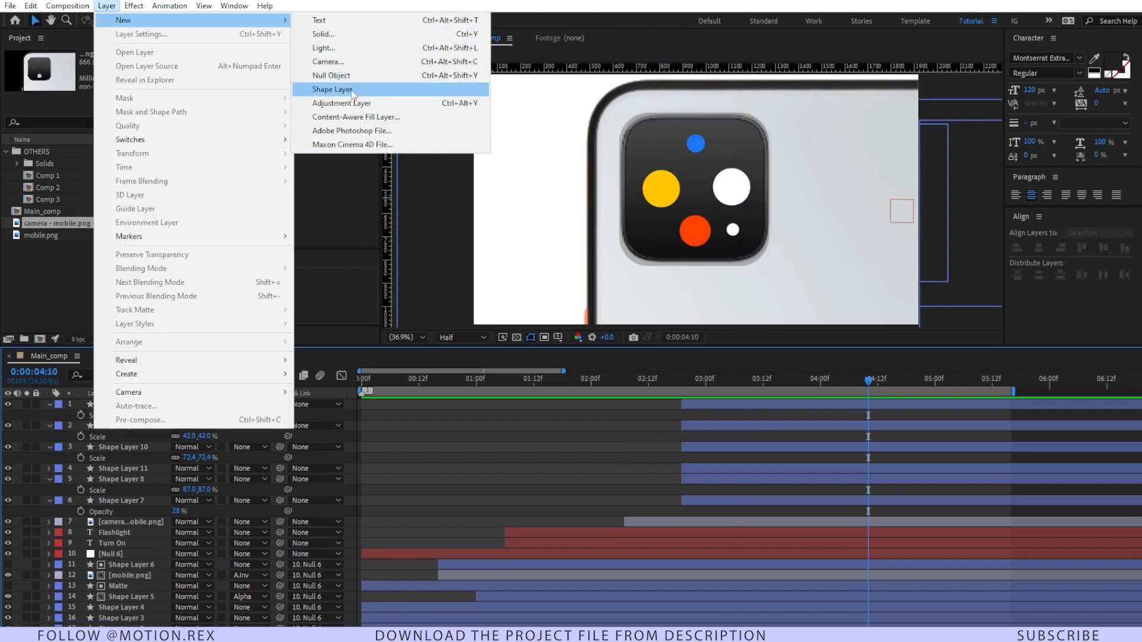
click(325, 104)
key(ctrl+space)
text(tra)
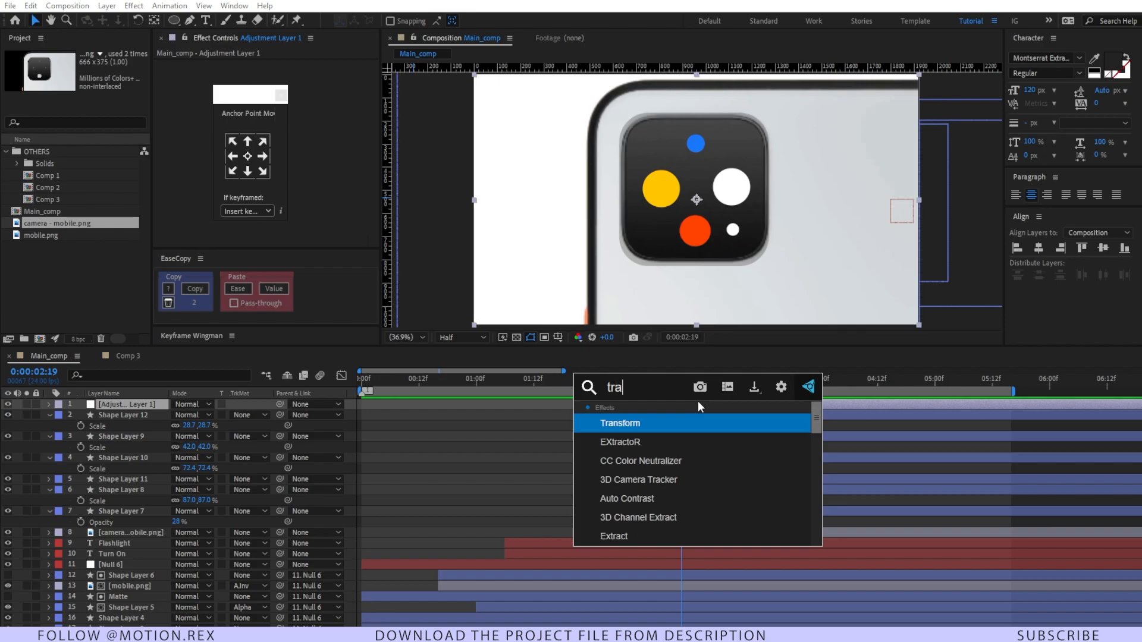
key(Return)
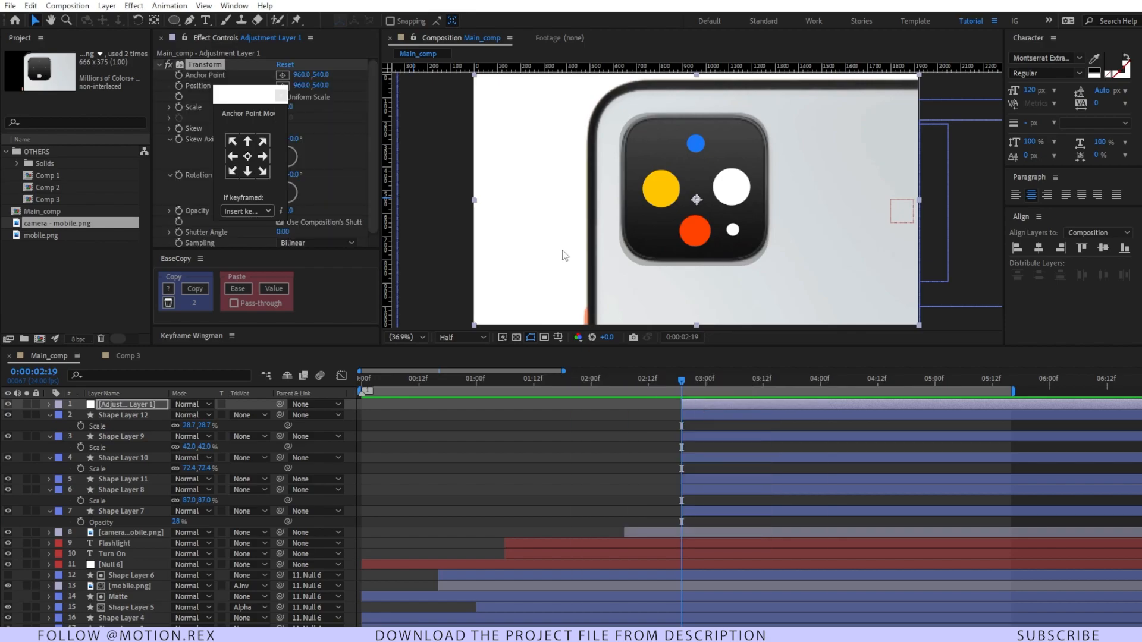
click(205, 74)
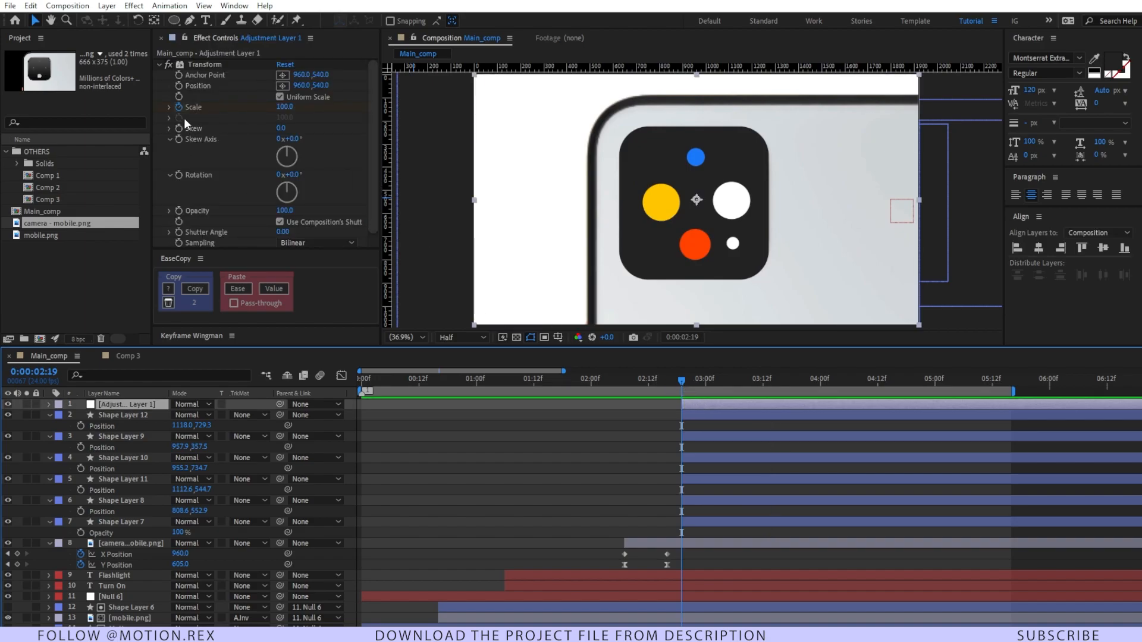
Keyframe the adjustment layer's Transform Scale from 100 at 0:00:02:19 to 307 at 0:00:05:00
click(179, 107)
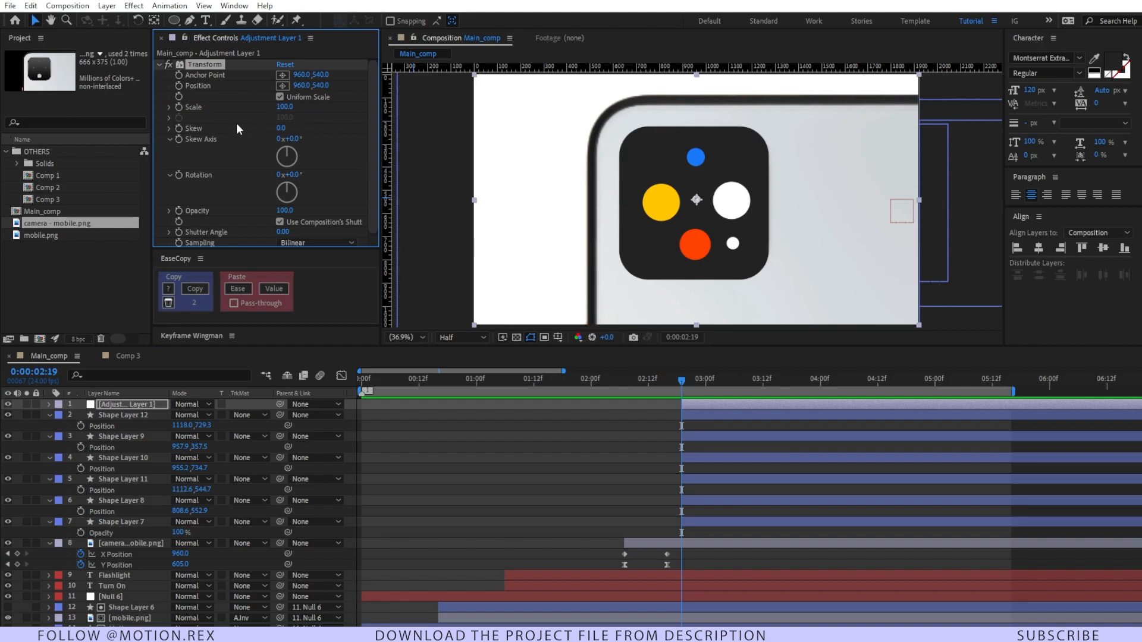
drag(690, 382, 935, 411)
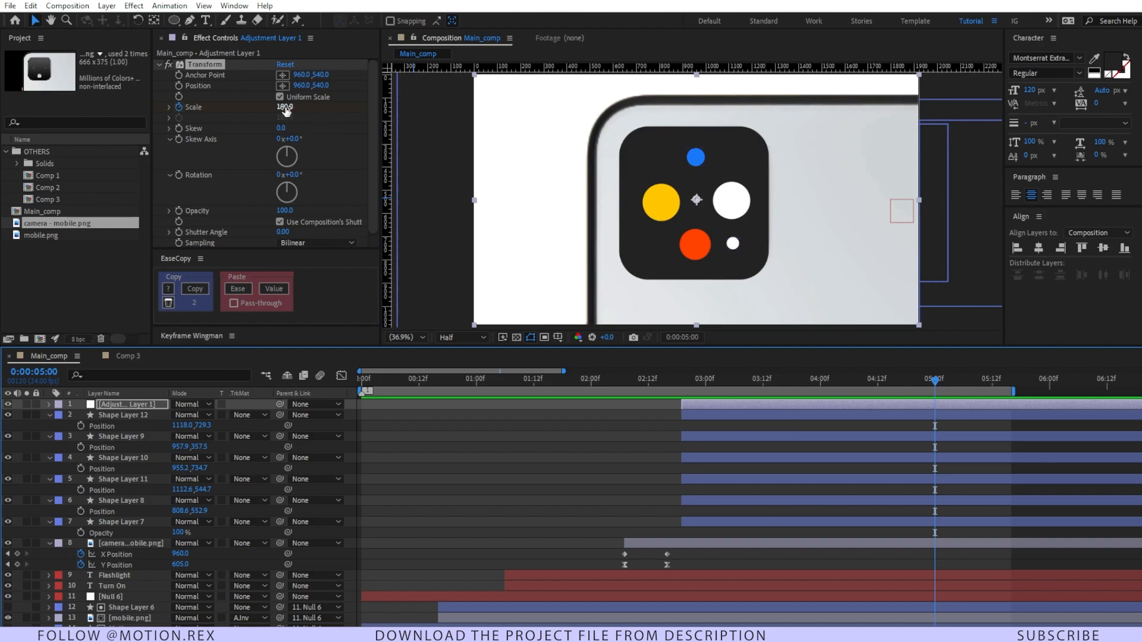
drag(284, 107, 416, 108)
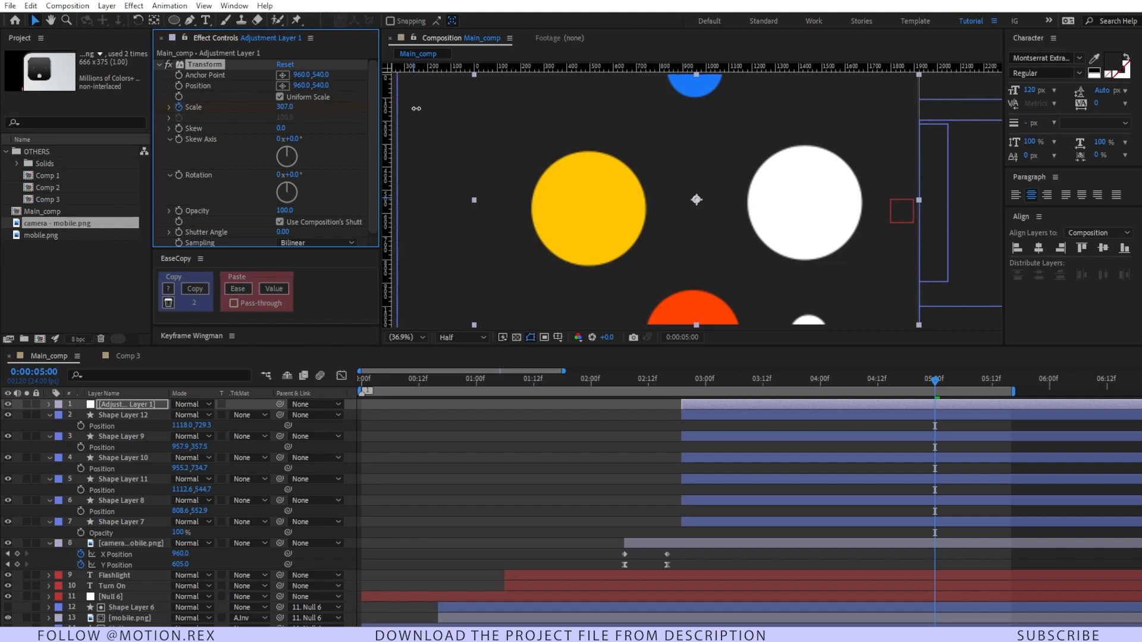
Keyframe the Scale of the five circle layers at 0:00:03:12 and enlarge them together at 0:00:05:00, with Shape Layer 8 at 550%
click(706, 416)
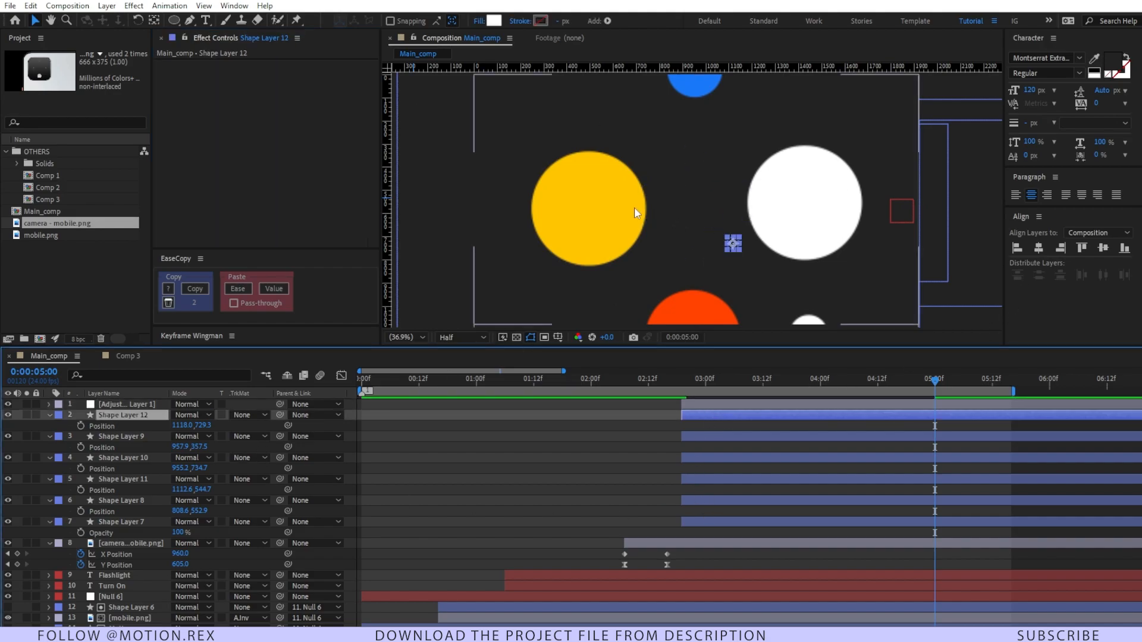
shift+click(709, 501)
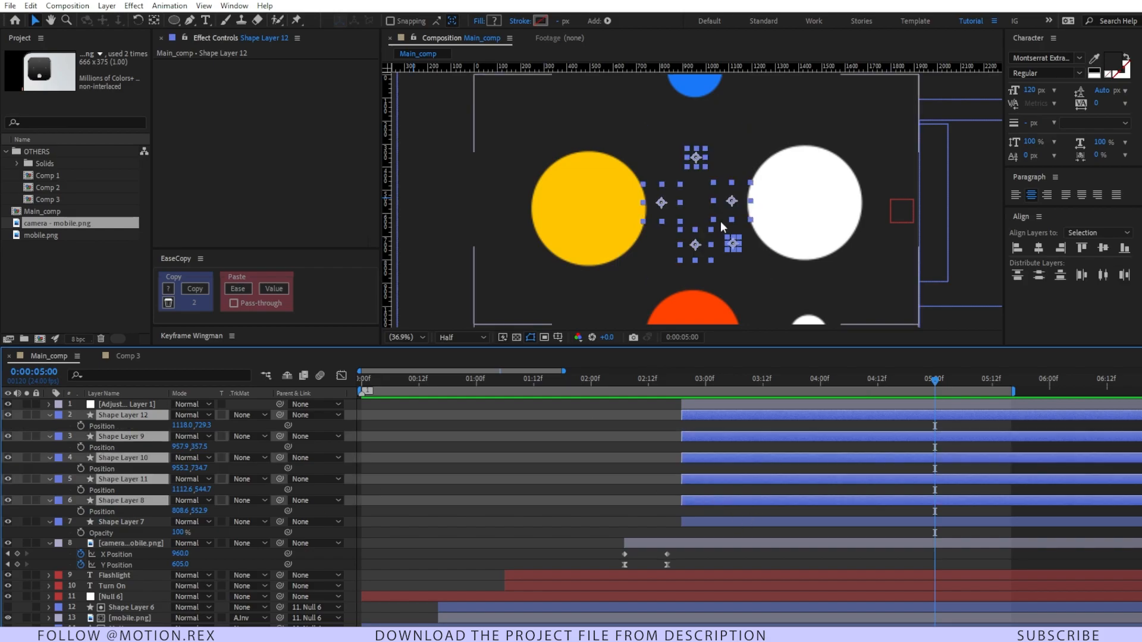
key(s)
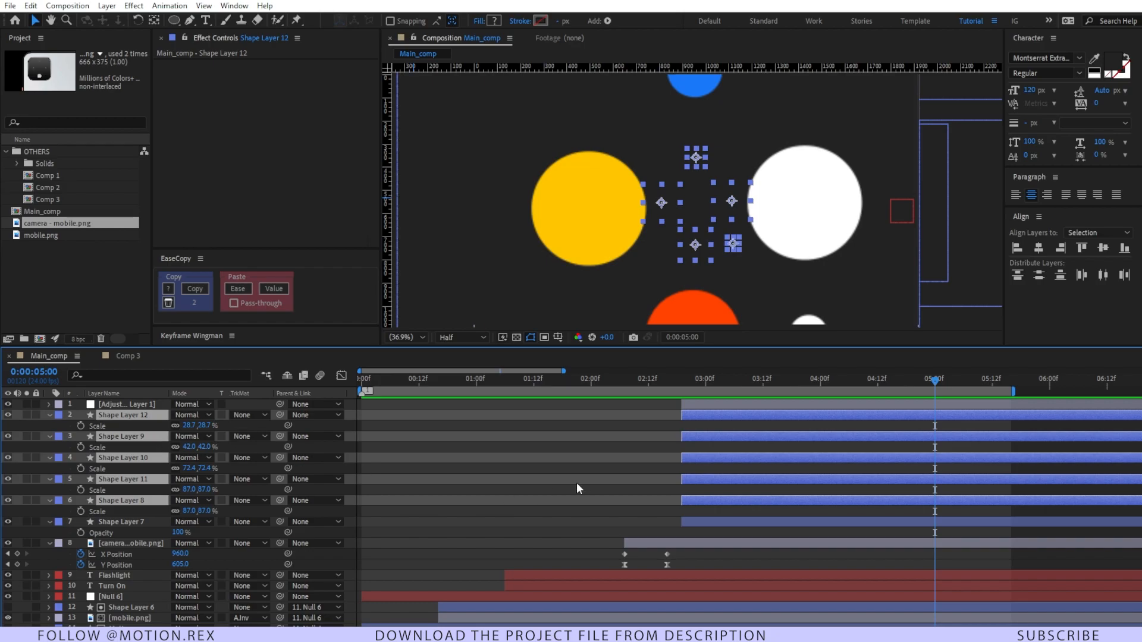
key(alt+shift+s)
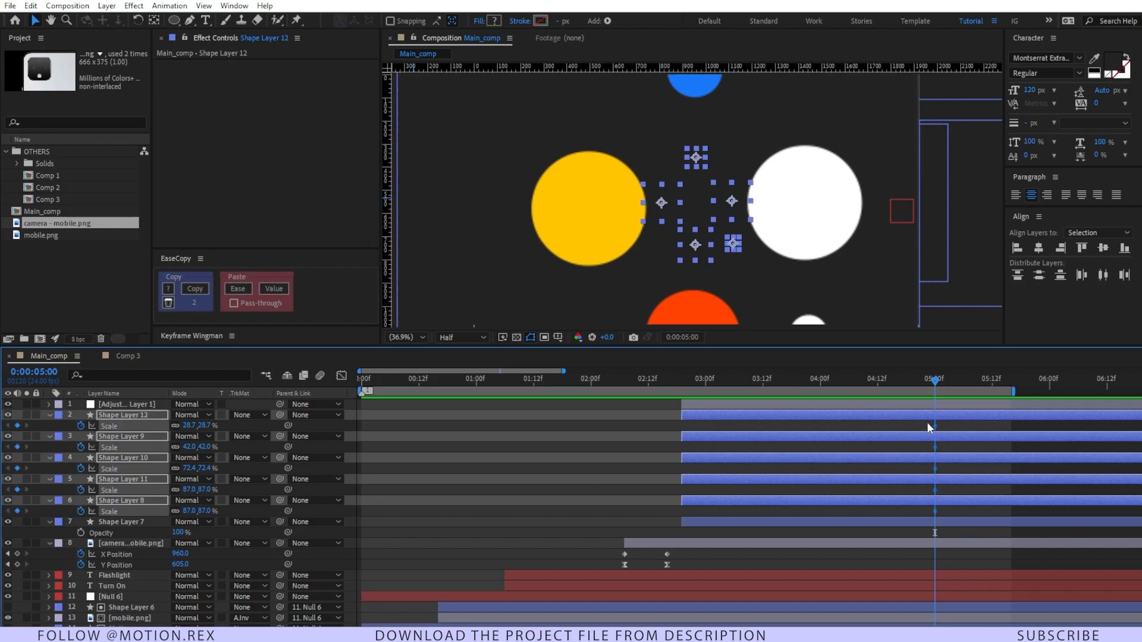
drag(931, 426, 762, 458)
click(763, 382)
drag(766, 383, 945, 404)
key(ctrl+z)
drag(988, 382, 935, 383)
drag(201, 425, 474, 417)
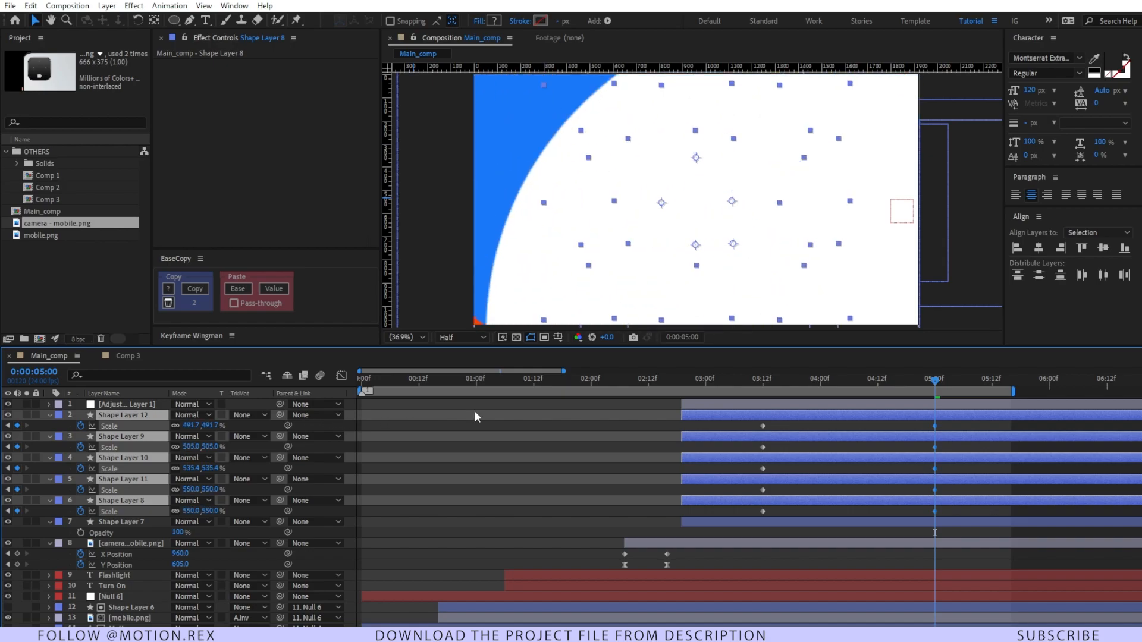
key(r)
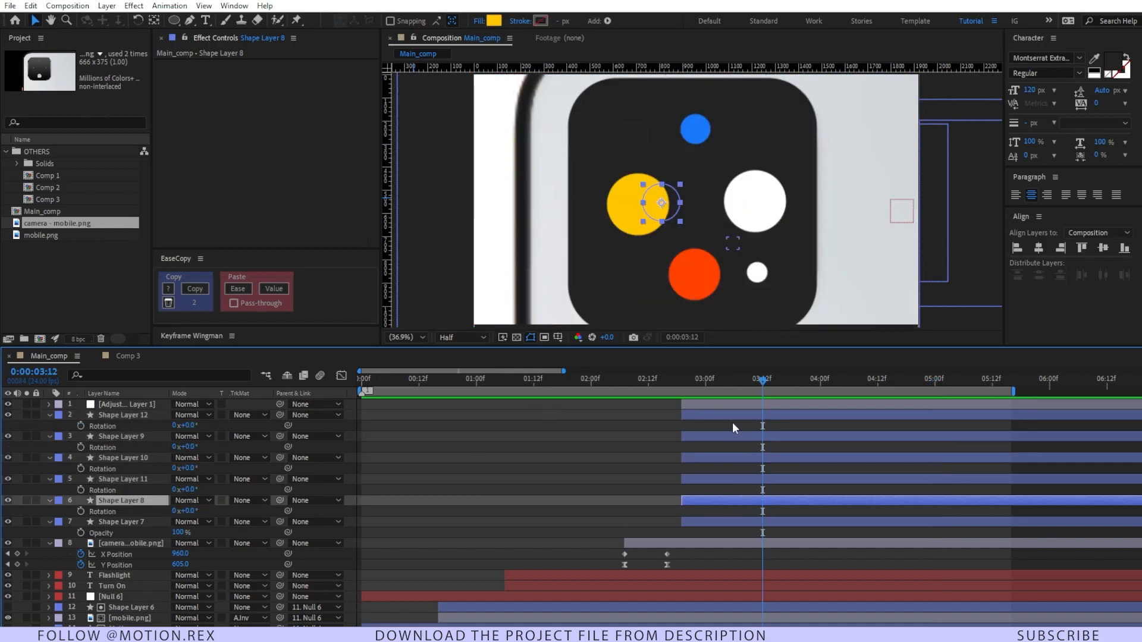
shift+click(738, 415)
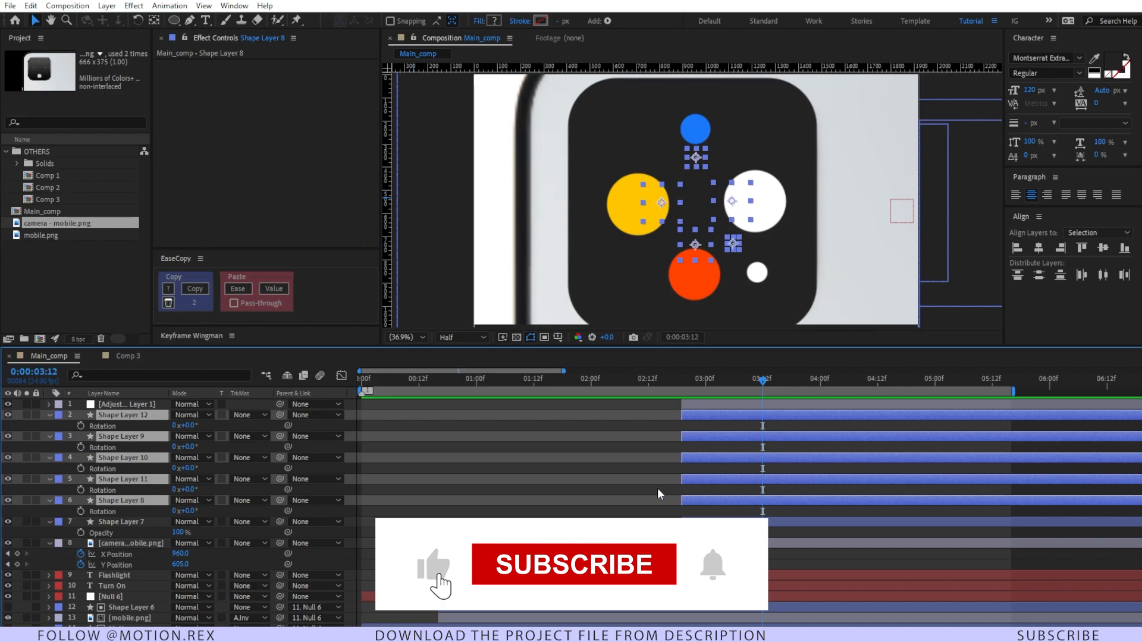
click(472, 450)
Add a null object directly below the adjustment layer and parent the five circle layers to it
click(106, 6)
mouse_move(128, 19)
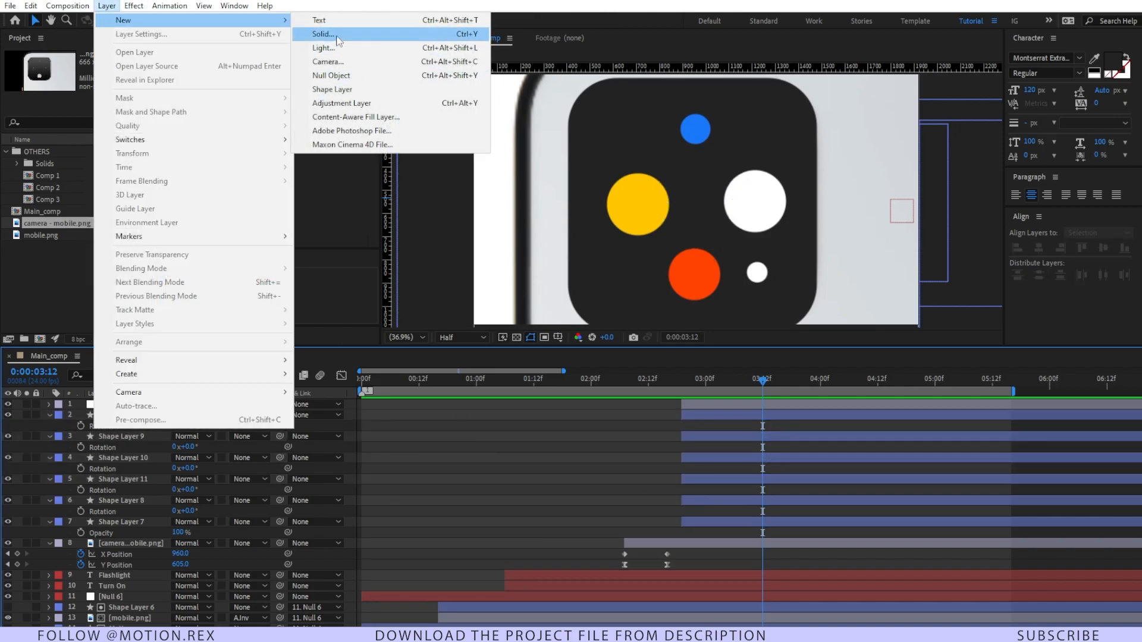
click(331, 75)
key(ctrl+[)
click(156, 426)
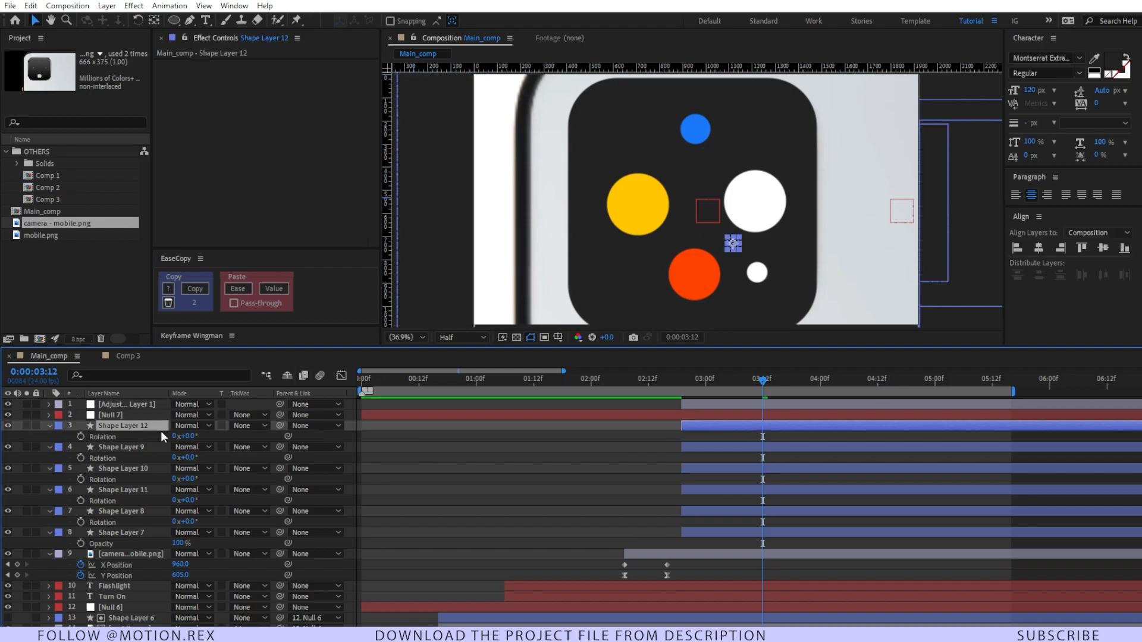
shift+click(731, 515)
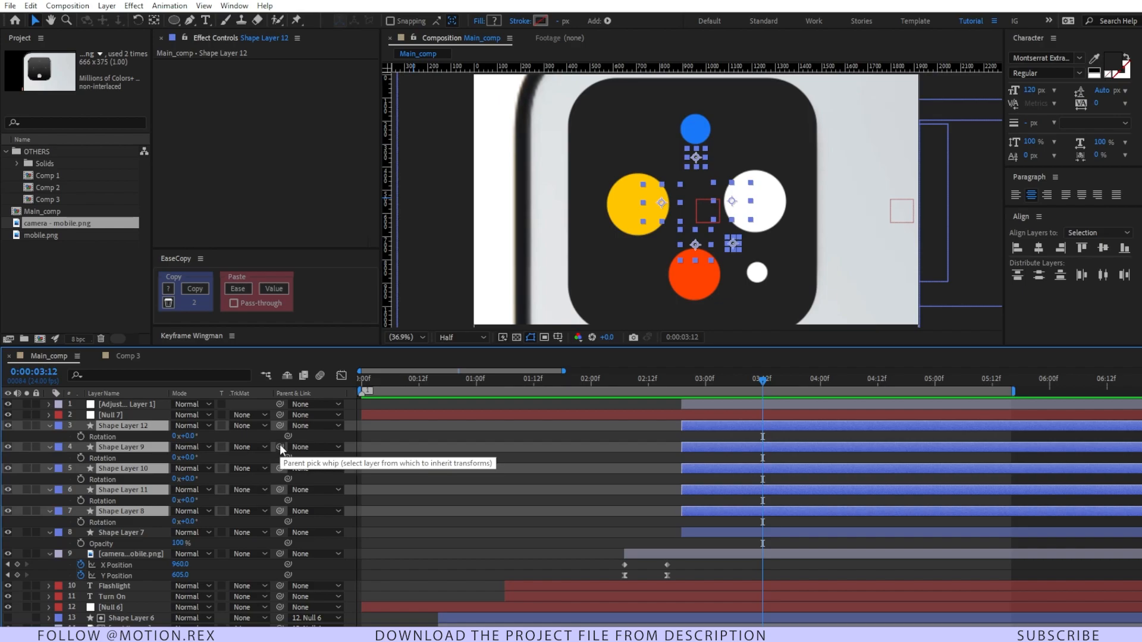
drag(280, 446, 147, 417)
Trim the new null's start to 0:00:03:12 and set a 0° Rotation keyframe there
click(148, 417)
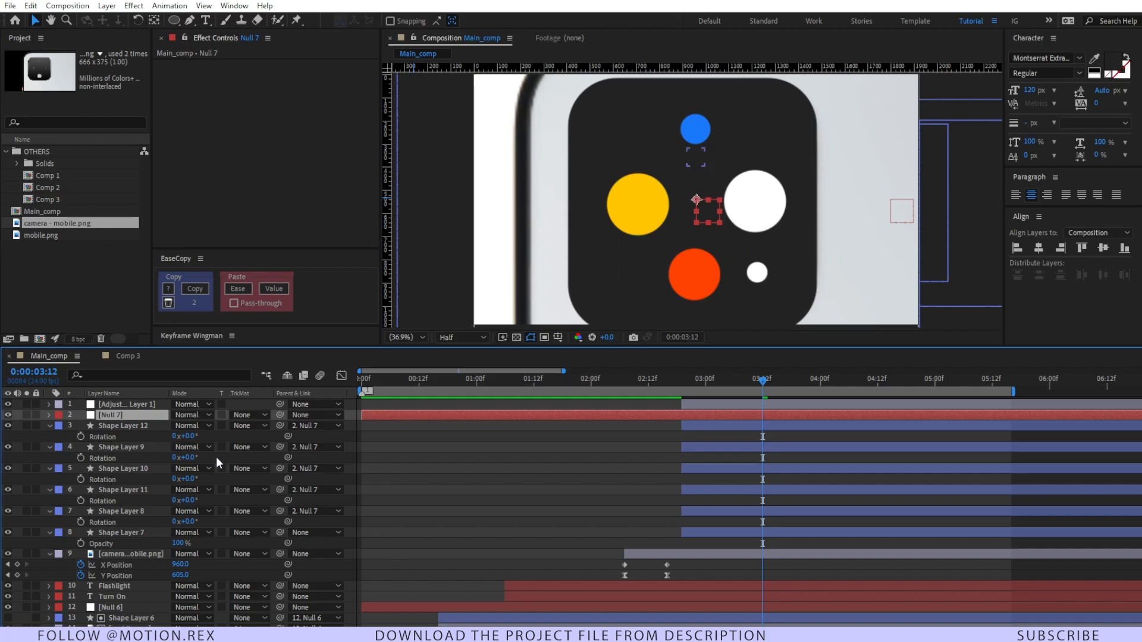
key(r)
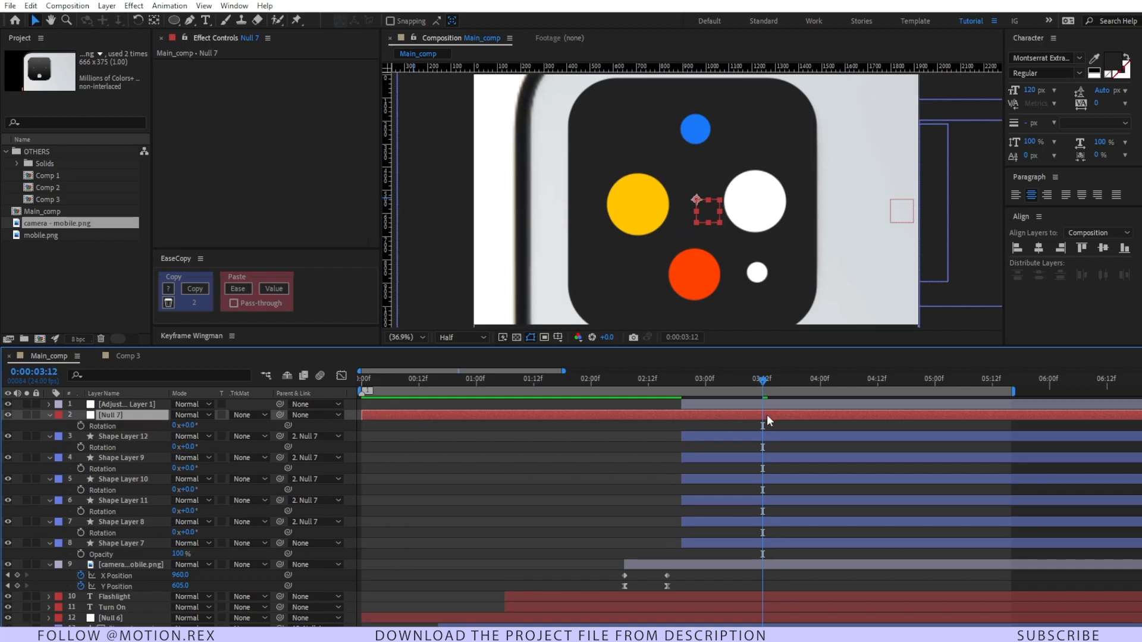
key(alt+bracketleft)
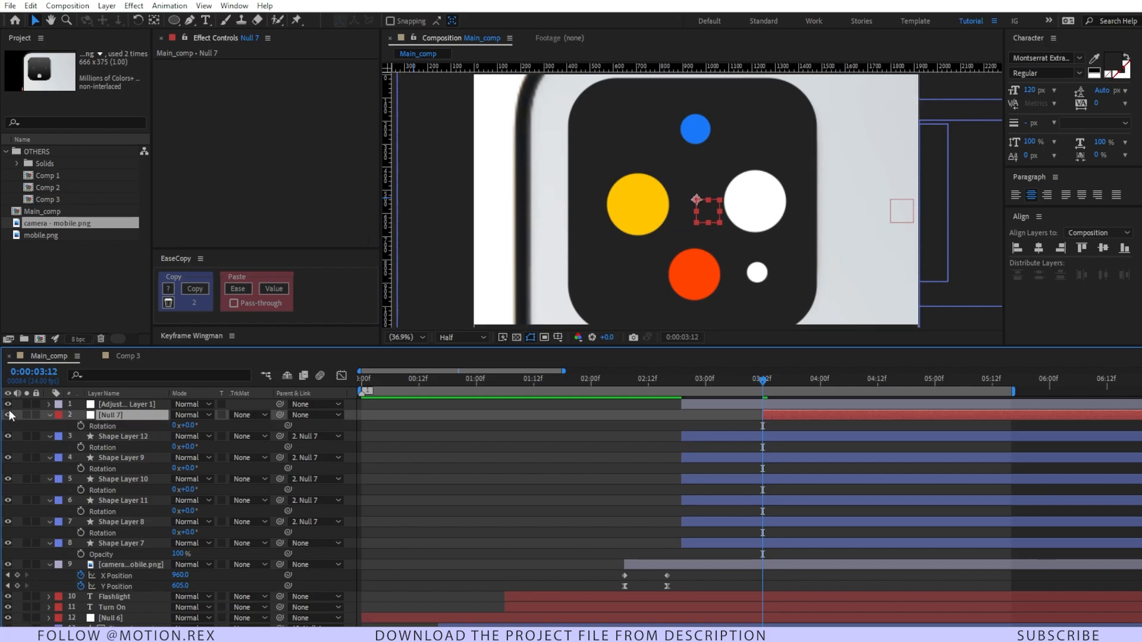
click(80, 426)
Rotate the null to 124°, place that keyframe at 0:00:05:00 and play back the spinning circles
drag(797, 377, 935, 398)
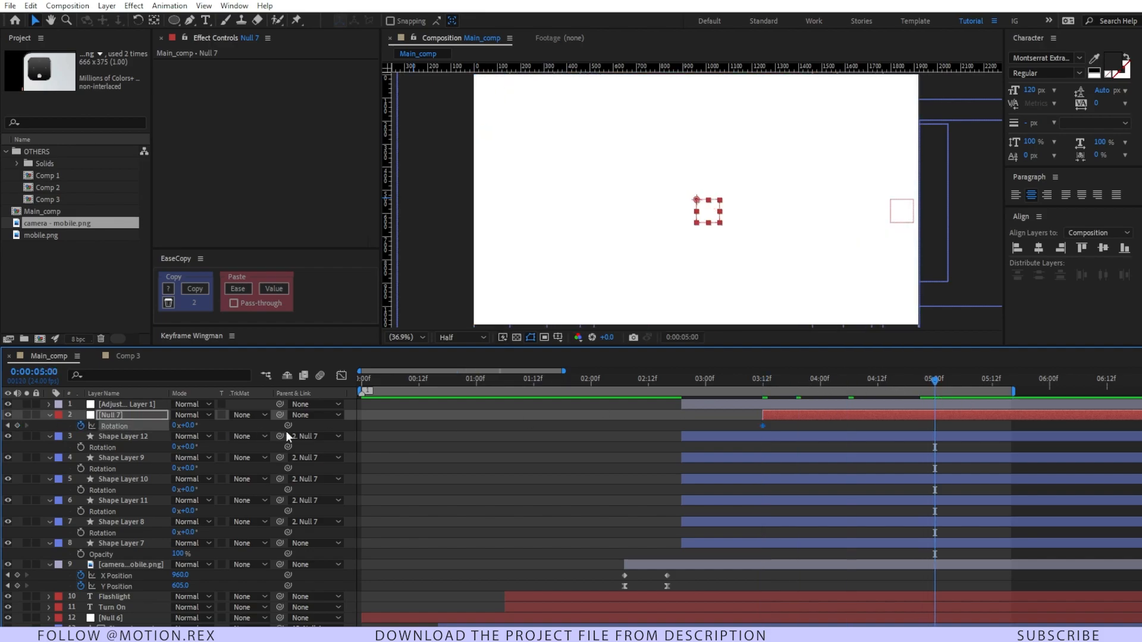
drag(830, 384, 795, 378)
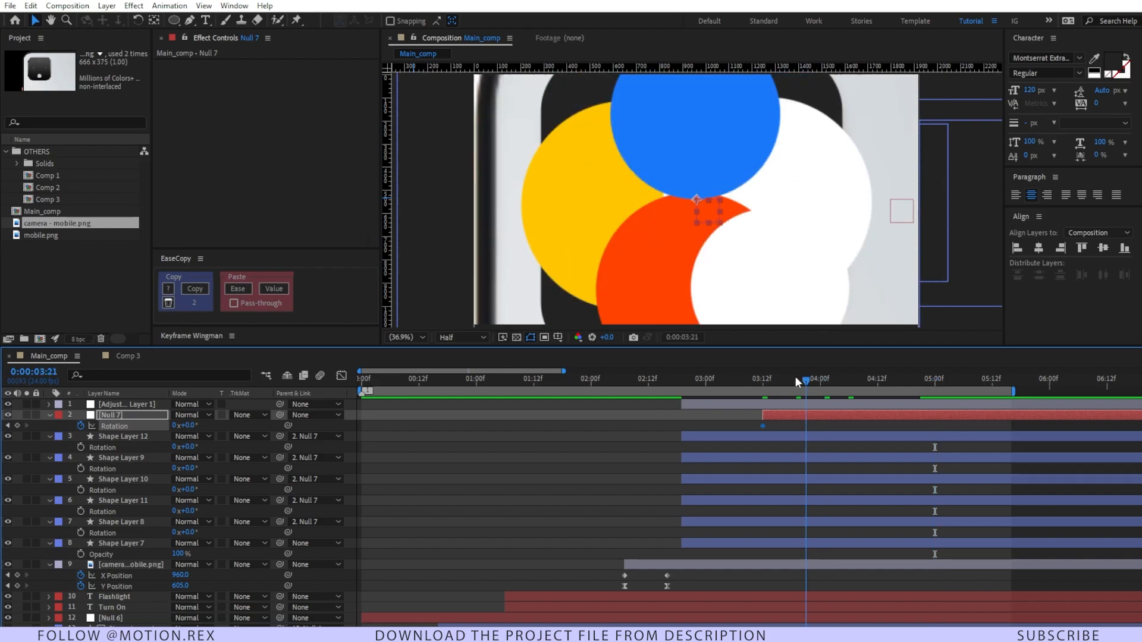
drag(213, 425, 279, 438)
drag(797, 426, 933, 438)
key(space)
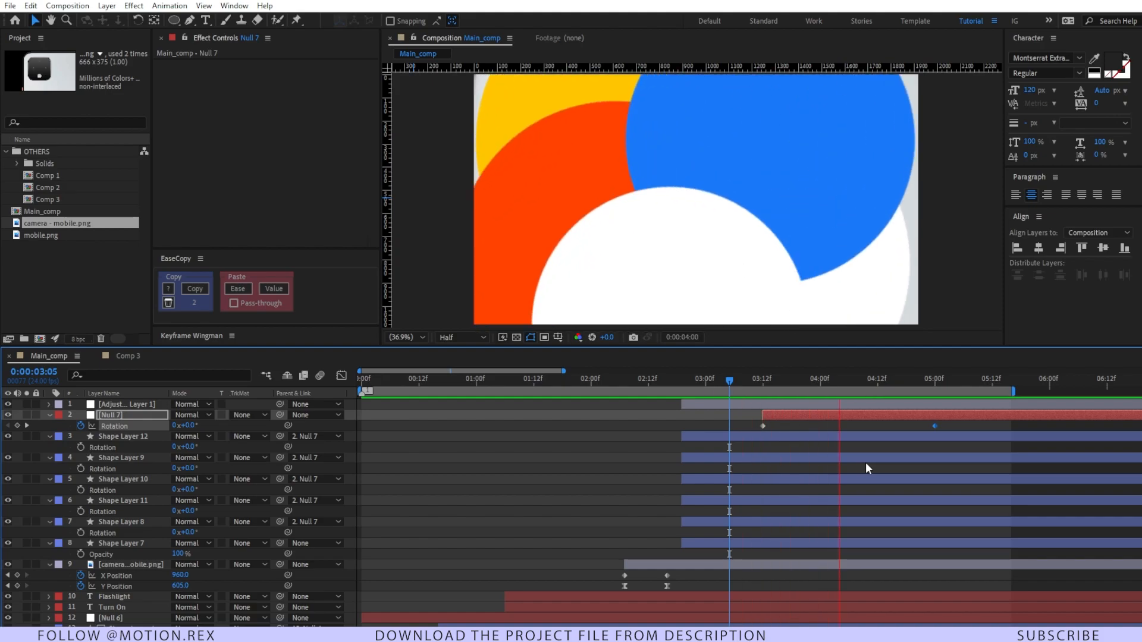
drag(759, 385, 668, 406)
key(space)
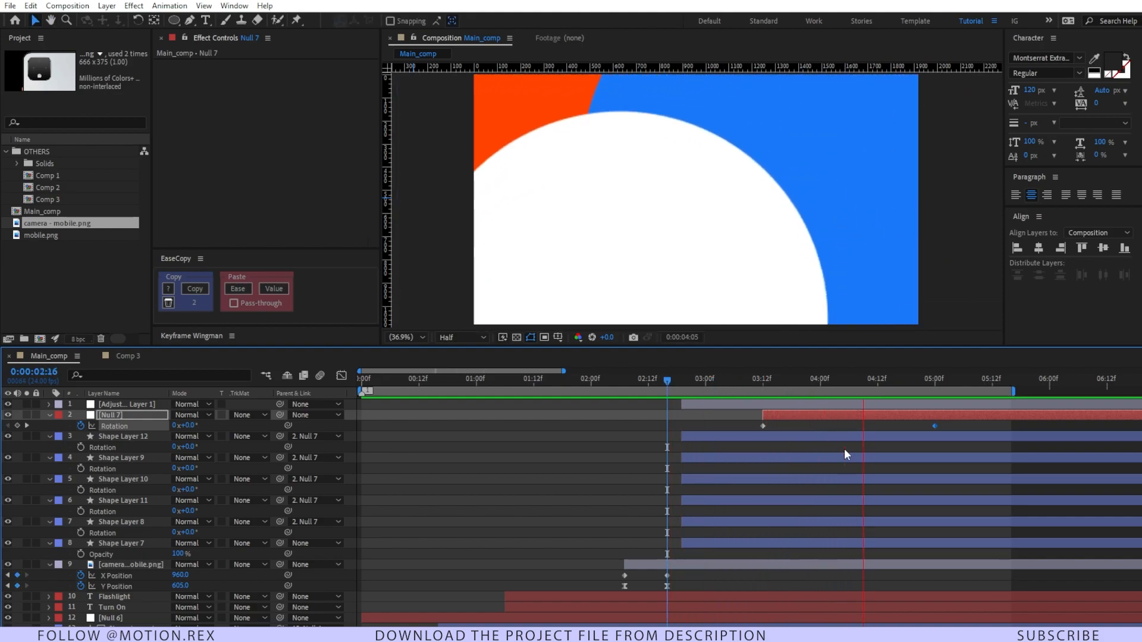
Raise the null's Rotation at 0:00:05:00 to 162° and apply the 81/81 Keyframe Wingman easing to both Rotation keyframes
drag(895, 380, 931, 379)
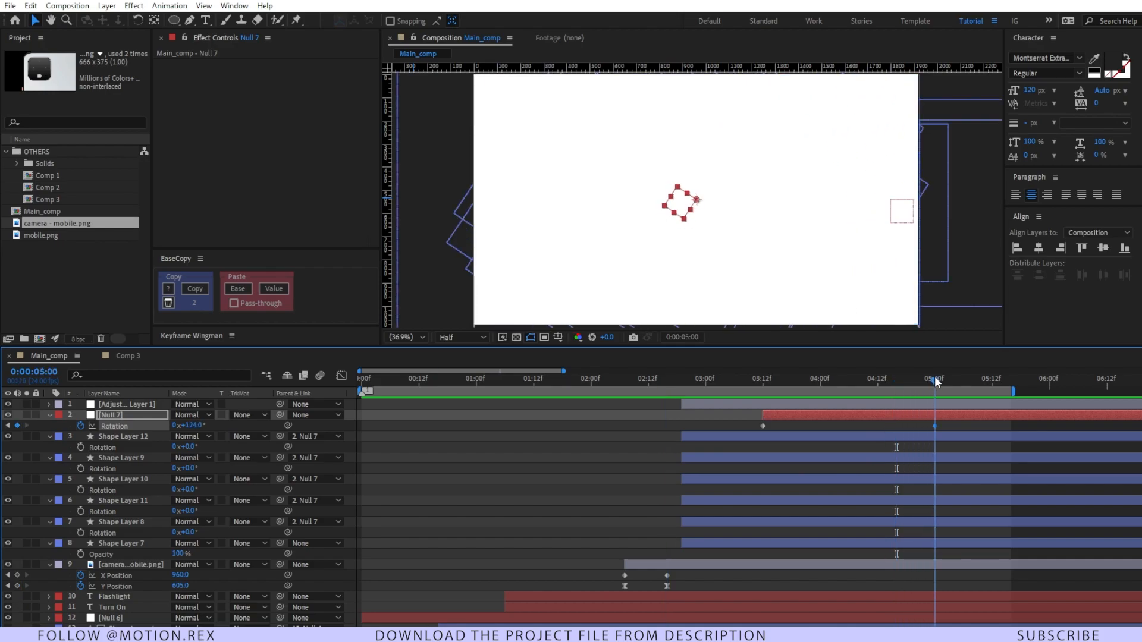
drag(958, 425, 705, 458)
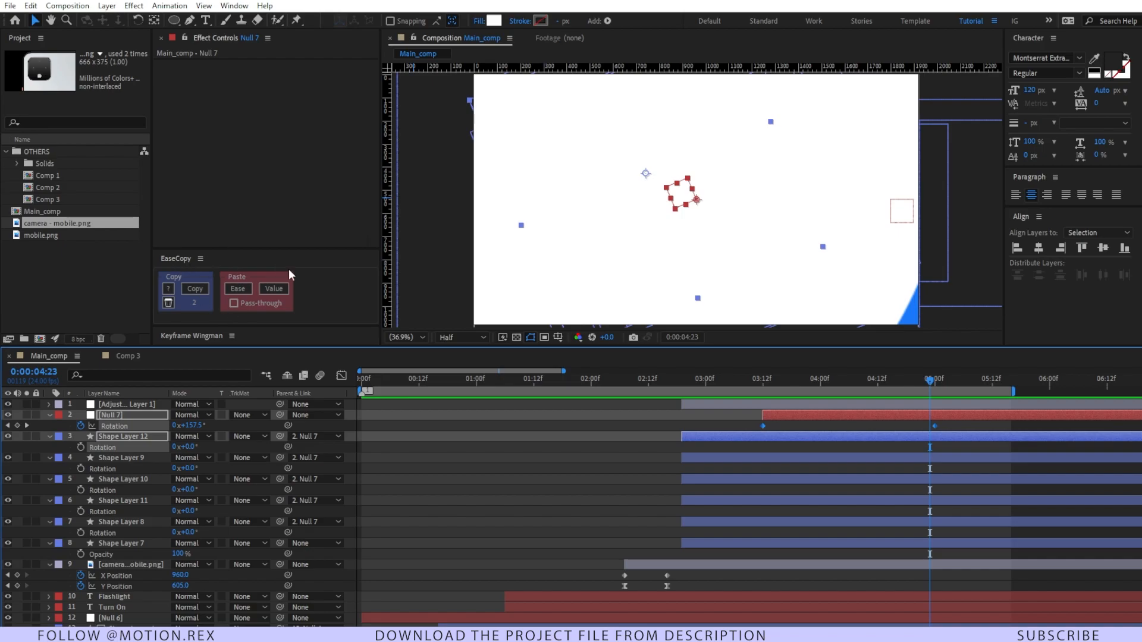
drag(311, 247, 312, 195)
click(265, 305)
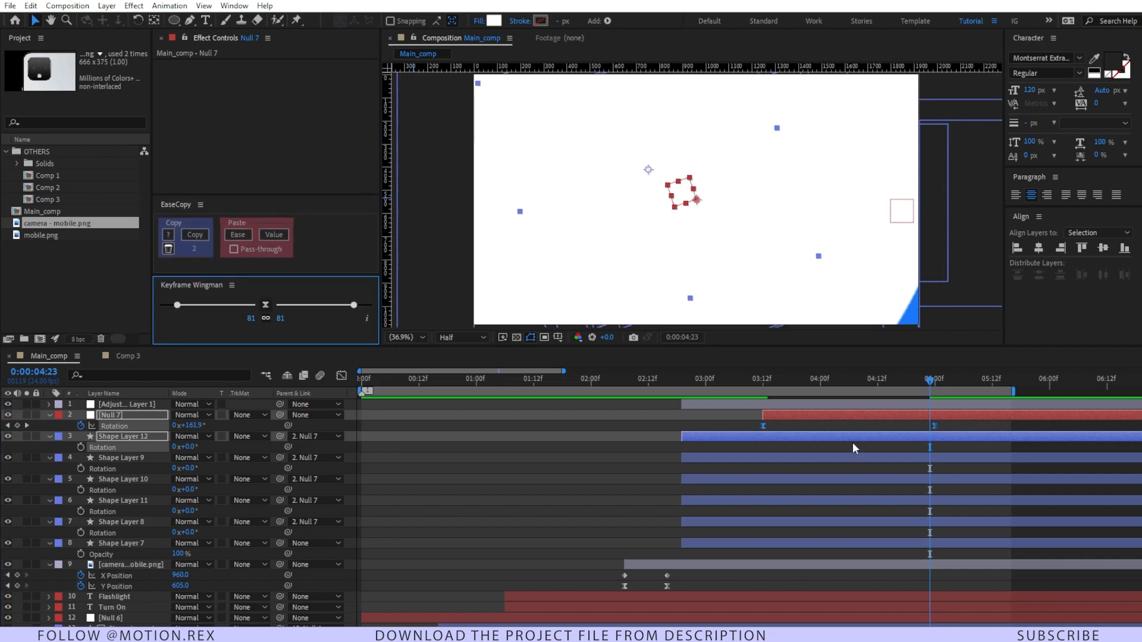
Apply the 81/81 easing to the Scale keyframes of the five circle layers and the adjustment layer
shift+click(830, 523)
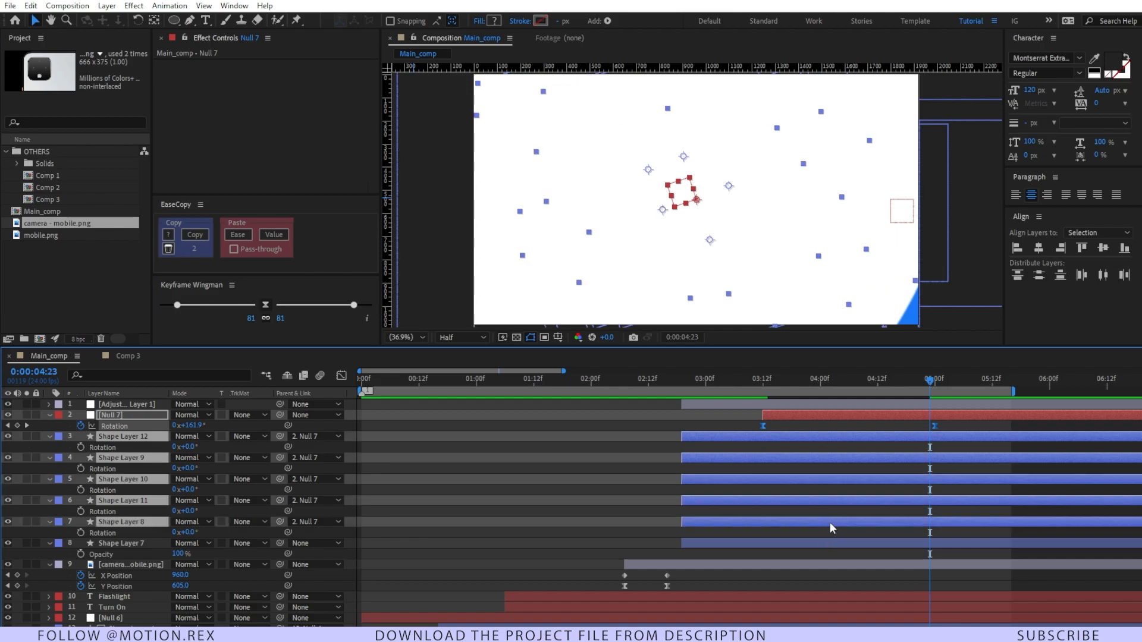
key(s)
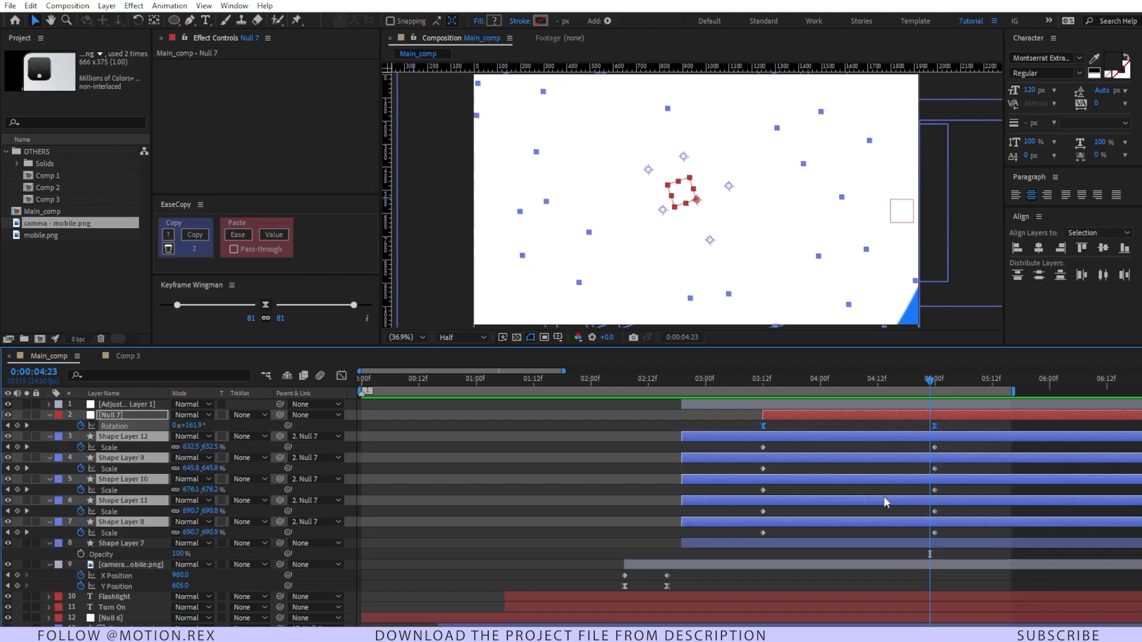
drag(963, 444, 747, 571)
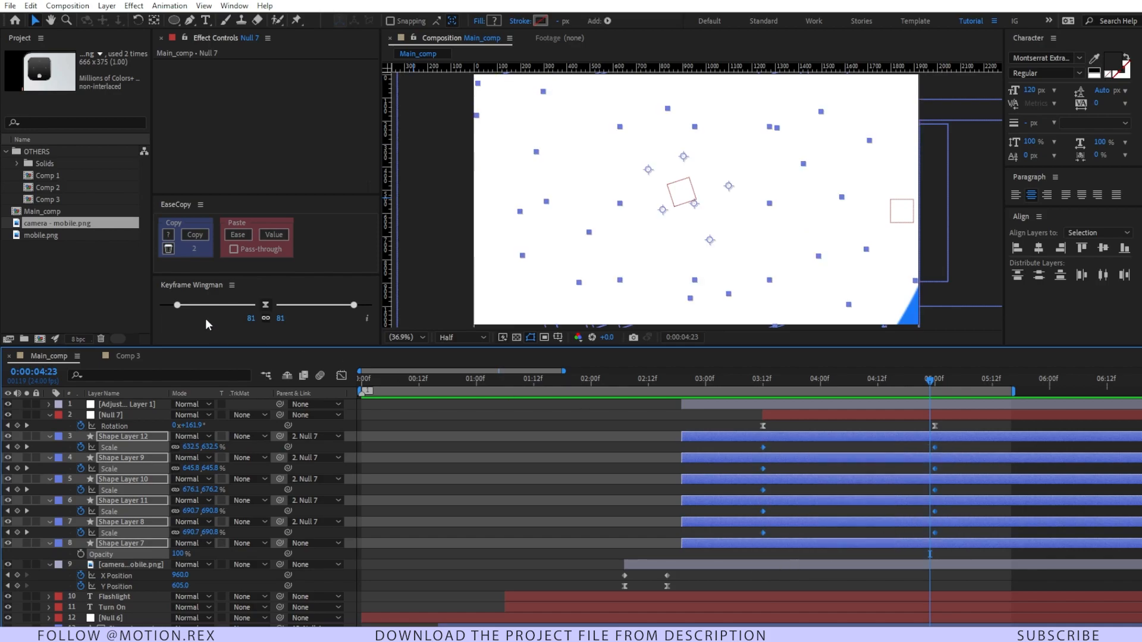
click(265, 307)
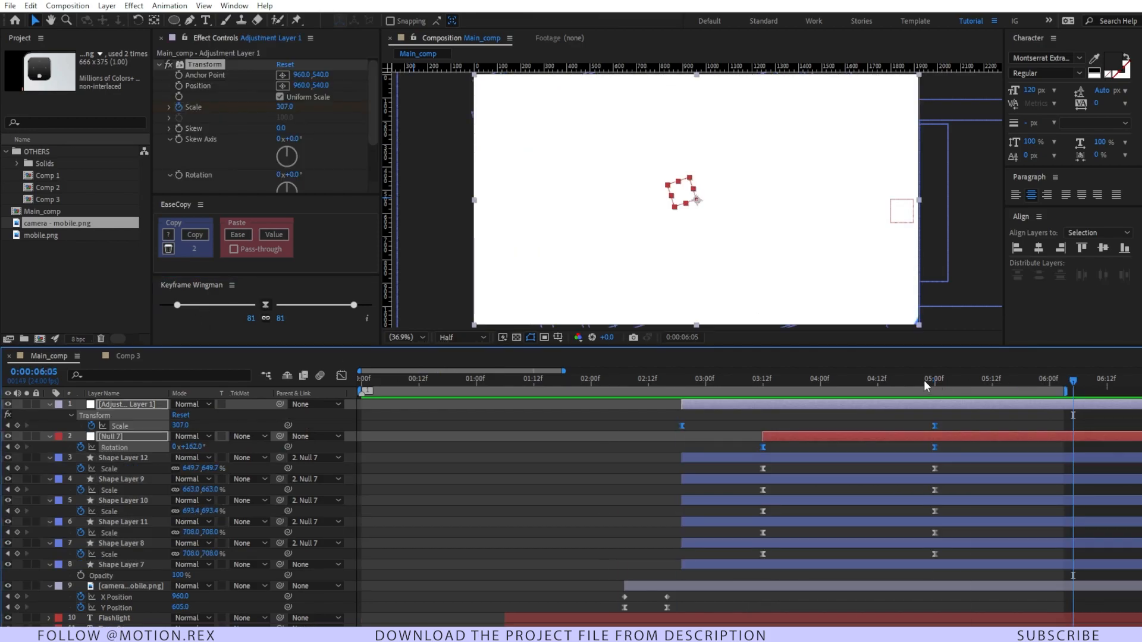
Add the two-line text "Helps you get the perfect" and centre it in the composition horizontally and vertically
drag(930, 380, 939, 388)
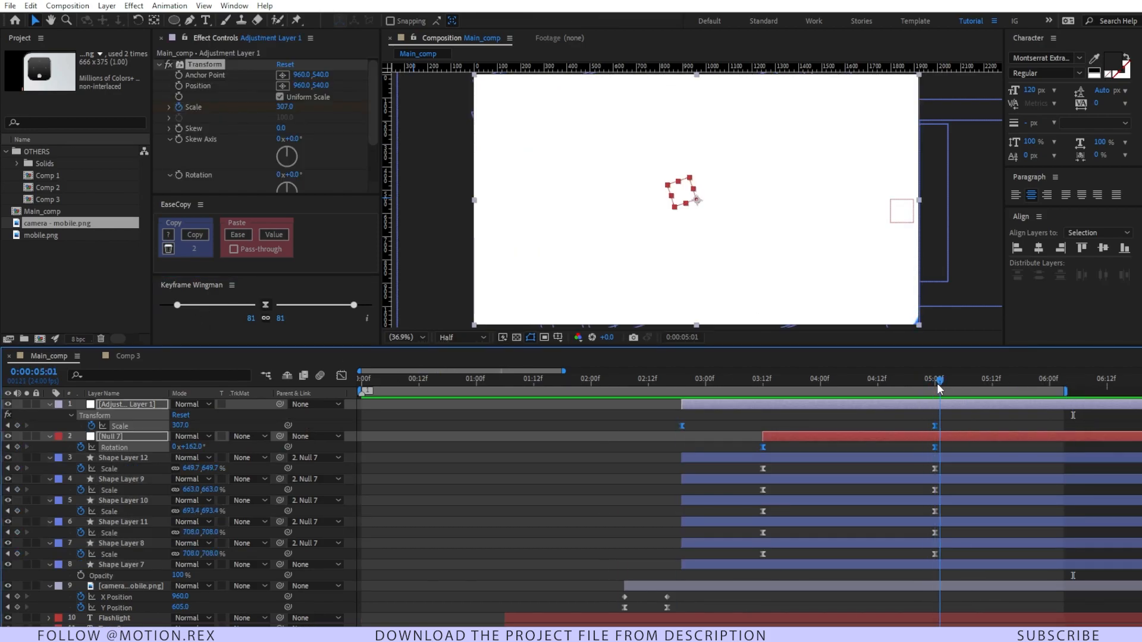
click(394, 453)
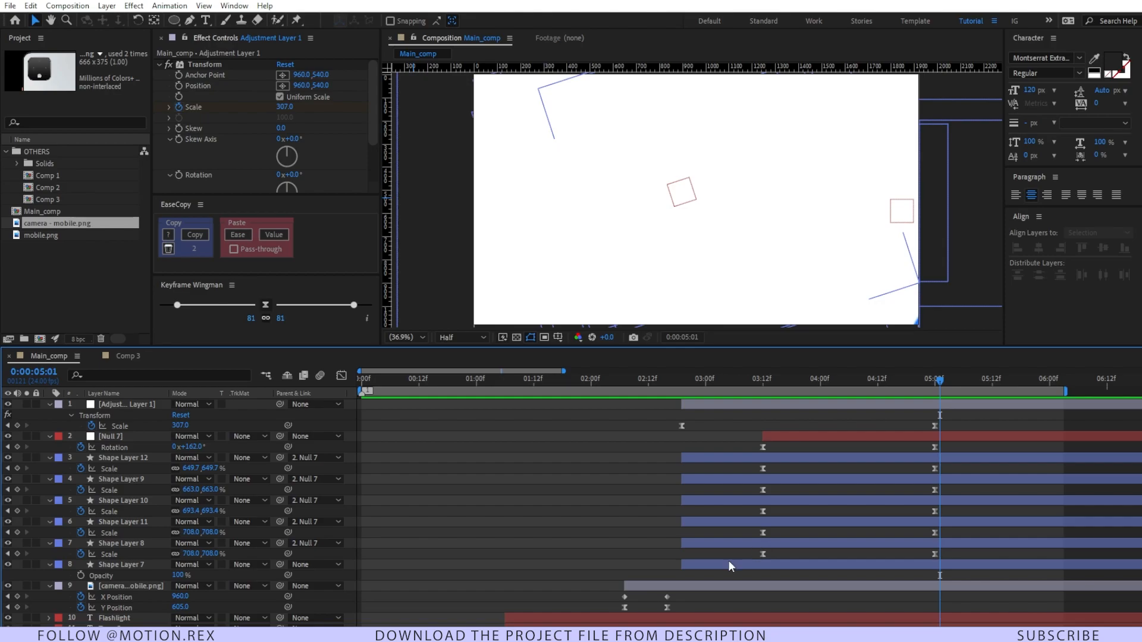
key(ctrl+t)
click(645, 194)
text(Helps you get)
key(Return)
text(the perfect)
key(ctrl+a)
click(1038, 248)
click(1103, 248)
key(v)
Trim the text layer to run from shortly after 0:00:04:00 to about 0:00:05:12 and play back the transition
click(934, 380)
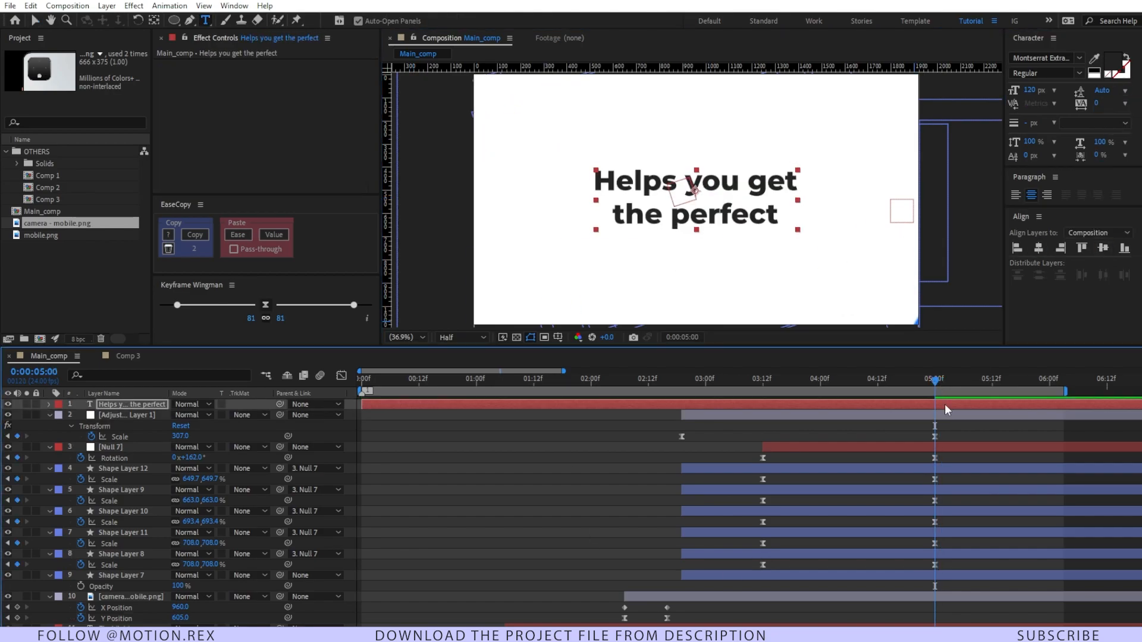
key([)
drag(944, 404, 854, 404)
click(991, 382)
drag(920, 382, 778, 401)
key(space)
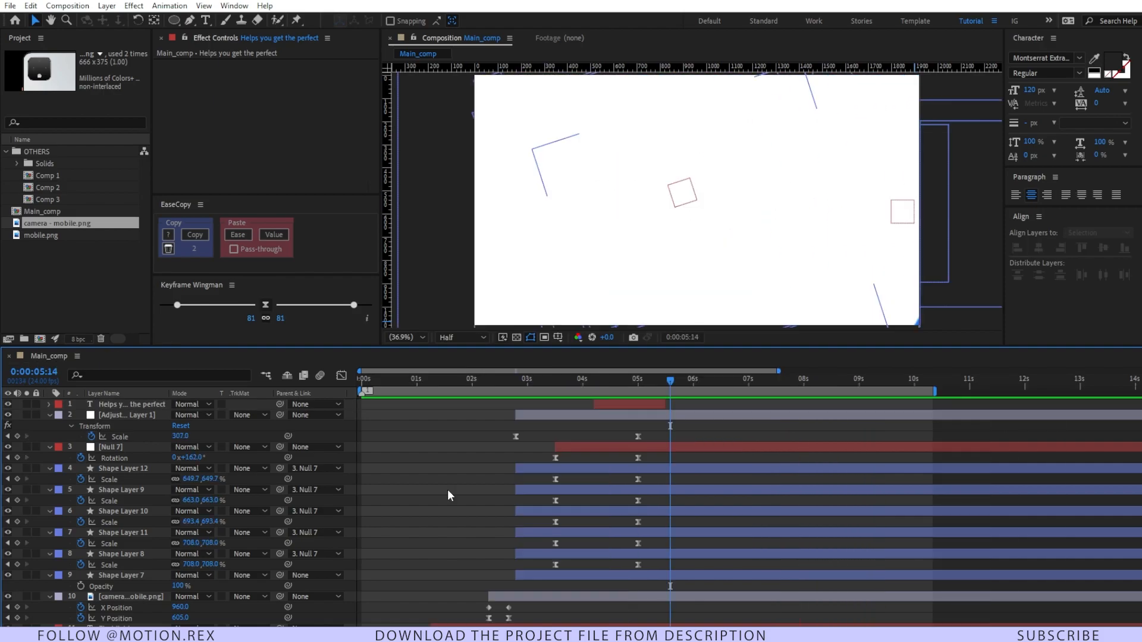
Draw a circle about 530 px wide with a thin black outline on a new shape layer in the middle of the composition
key(F2)
key(q)
drag(634, 143, 757, 266)
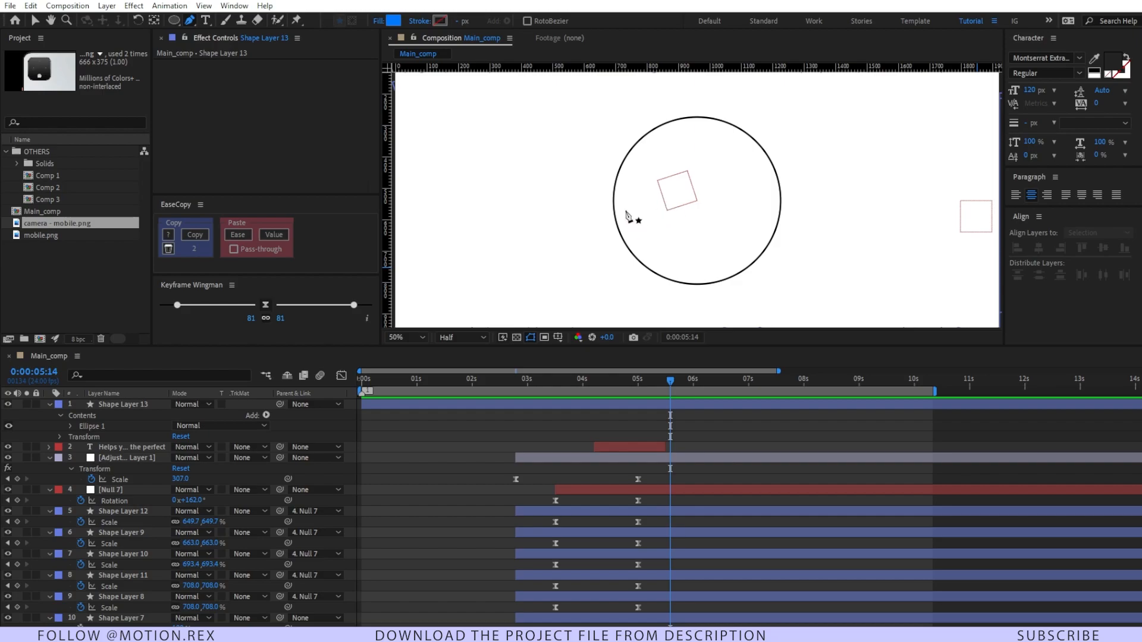
Draw a narrow blue blade with the Pen tool on a new shape layer, its curved outer edge following the circle's lower-left inside
click(622, 210)
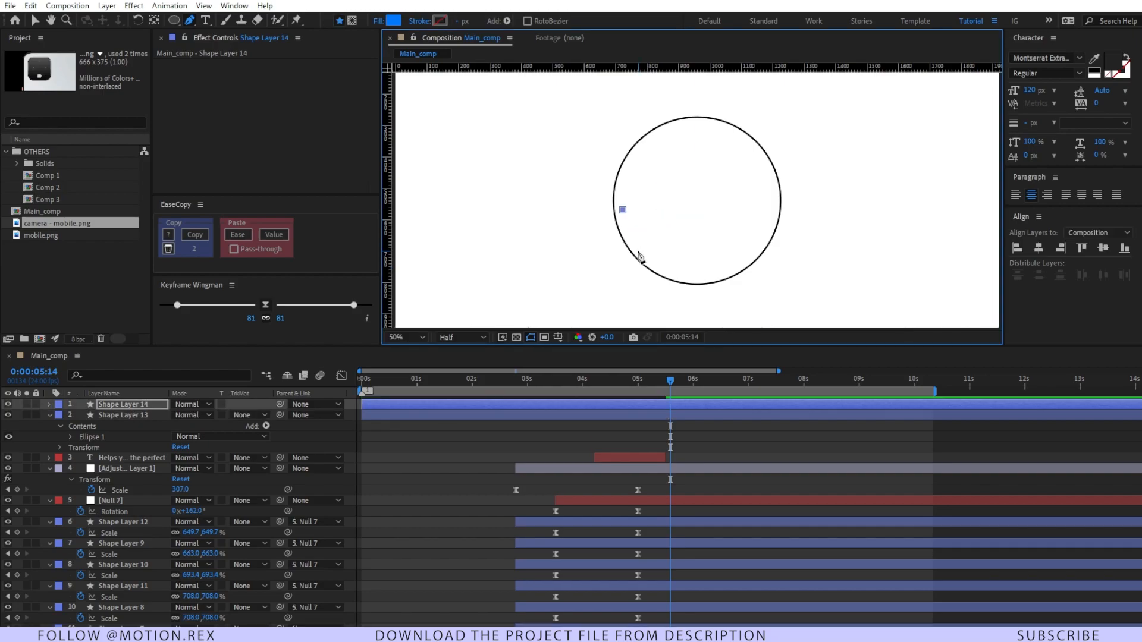
drag(653, 264, 665, 230)
click(651, 206)
drag(651, 206, 645, 188)
drag(664, 231, 651, 230)
click(479, 475)
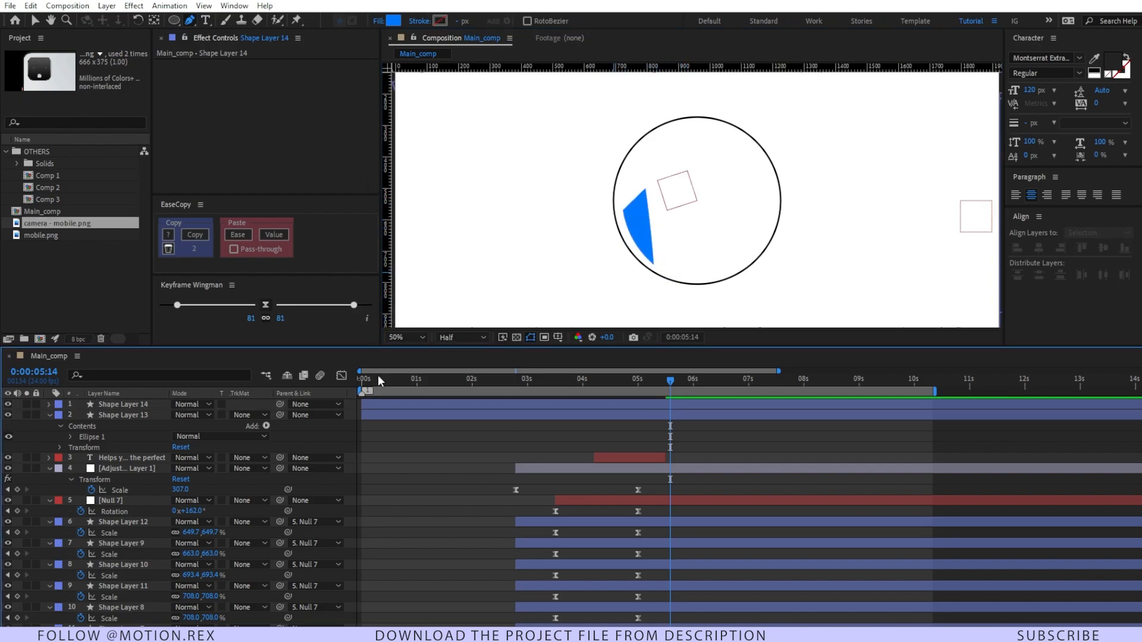
Add a Repeater to the blue blade's shape layer and raise its Copies to about 4.7
click(122, 407)
click(51, 404)
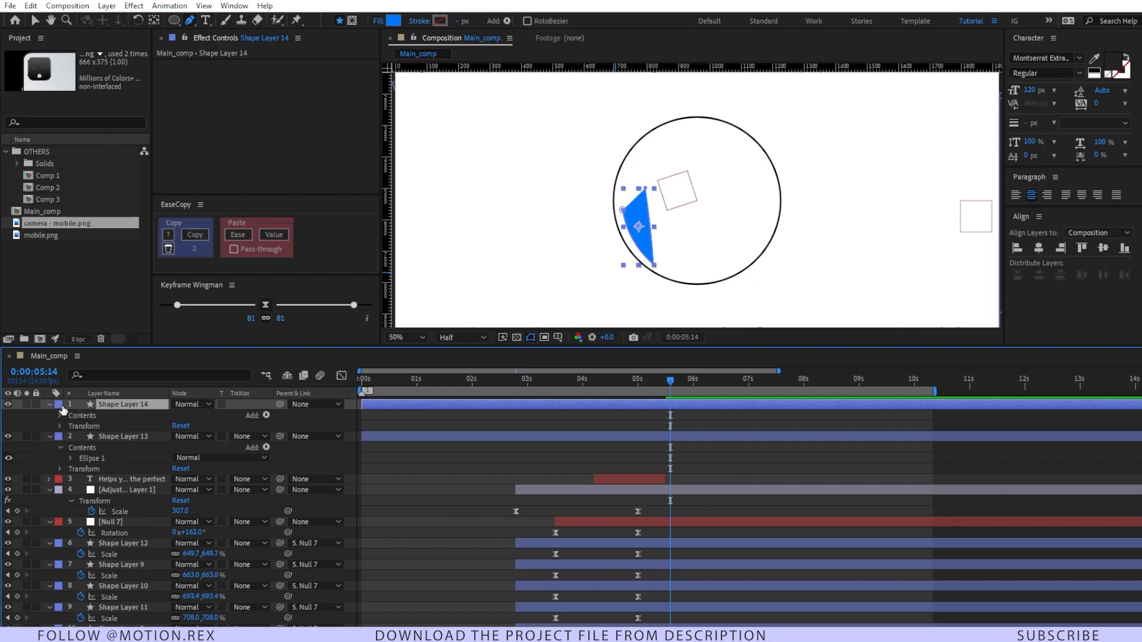
click(268, 414)
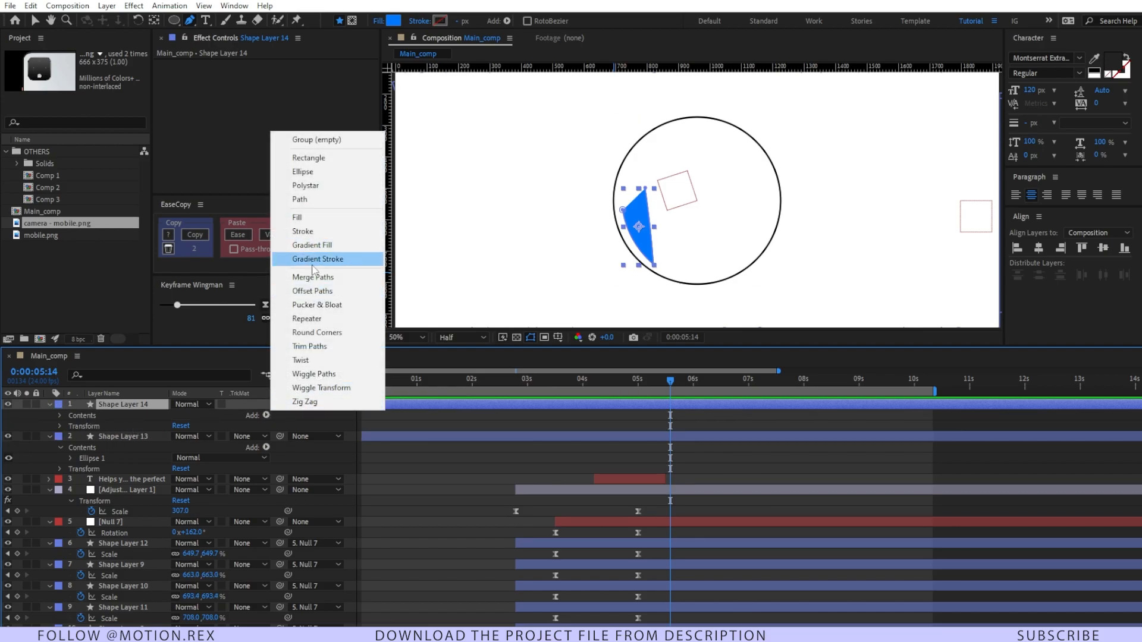
click(320, 318)
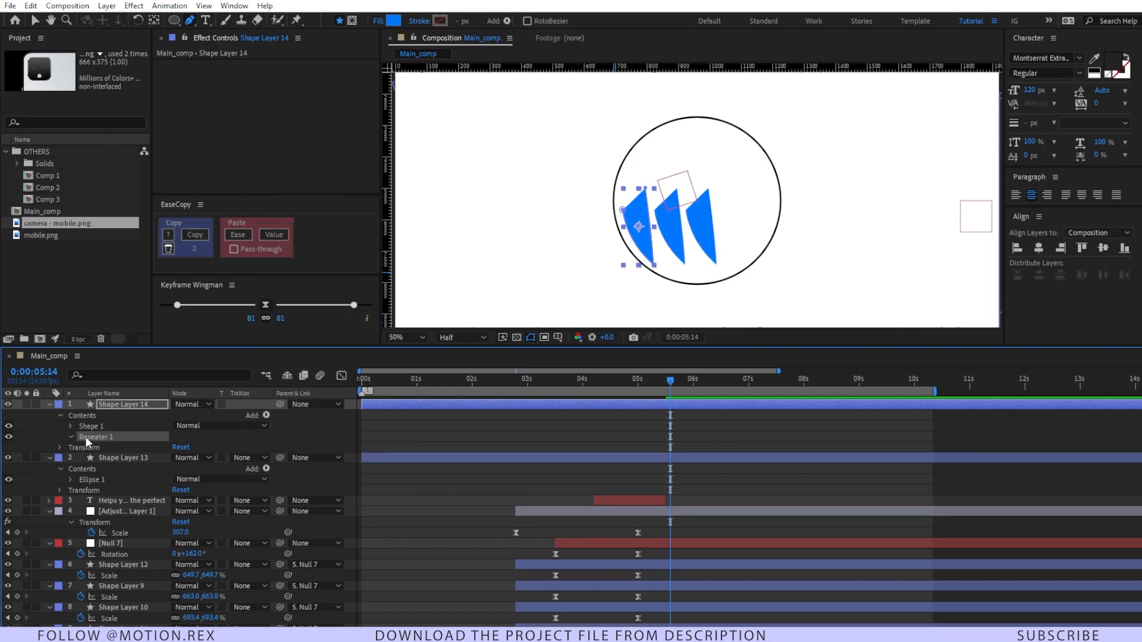
click(71, 437)
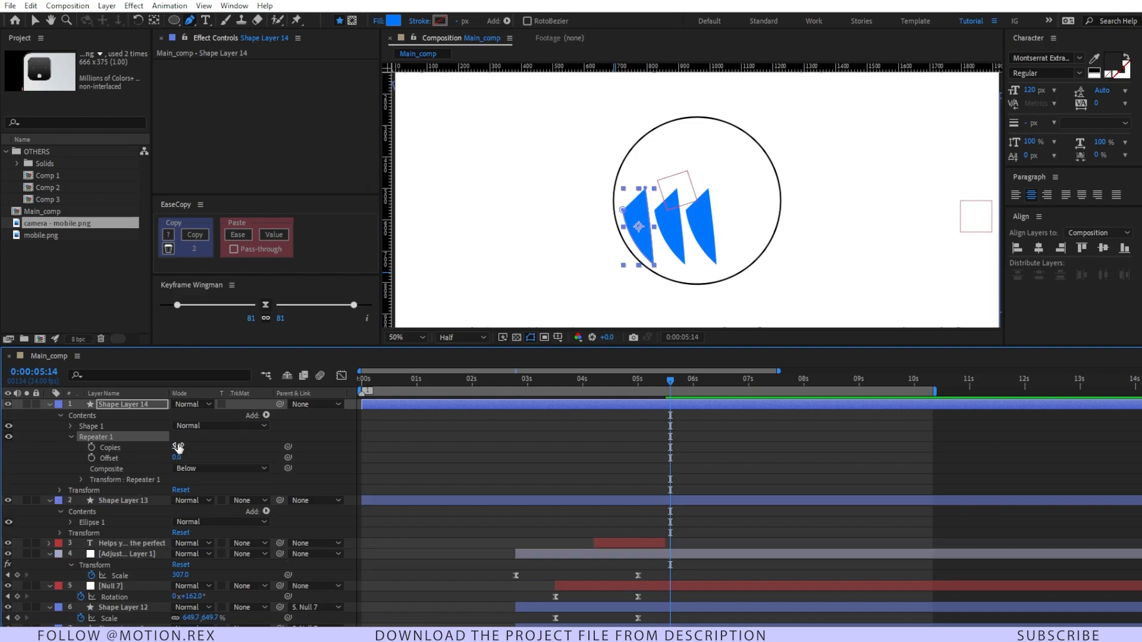
drag(177, 447, 188, 447)
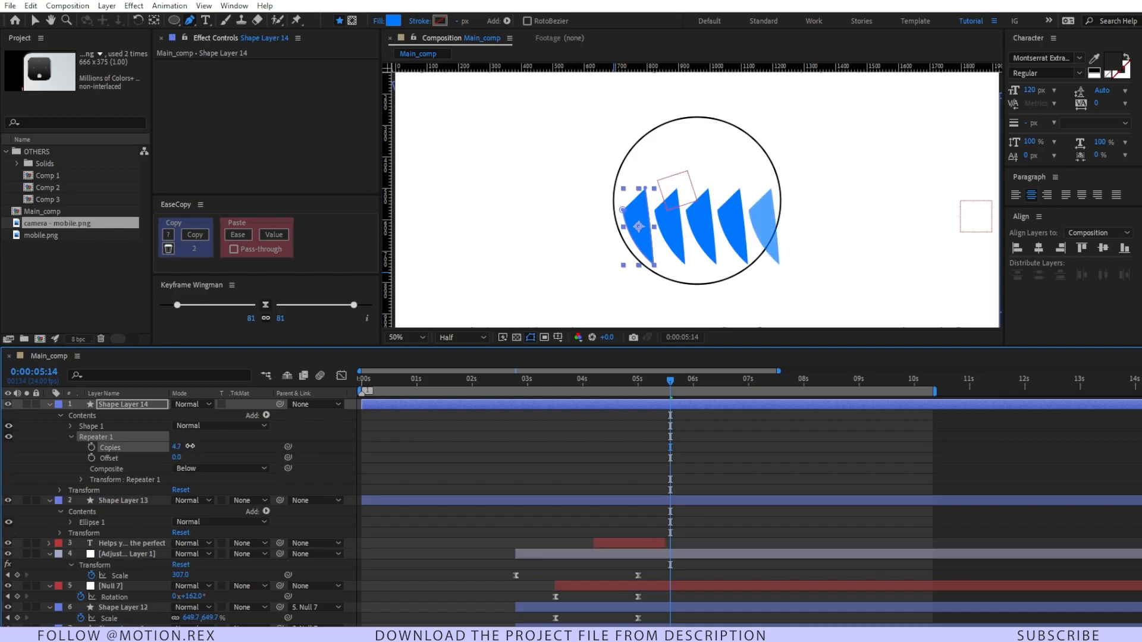